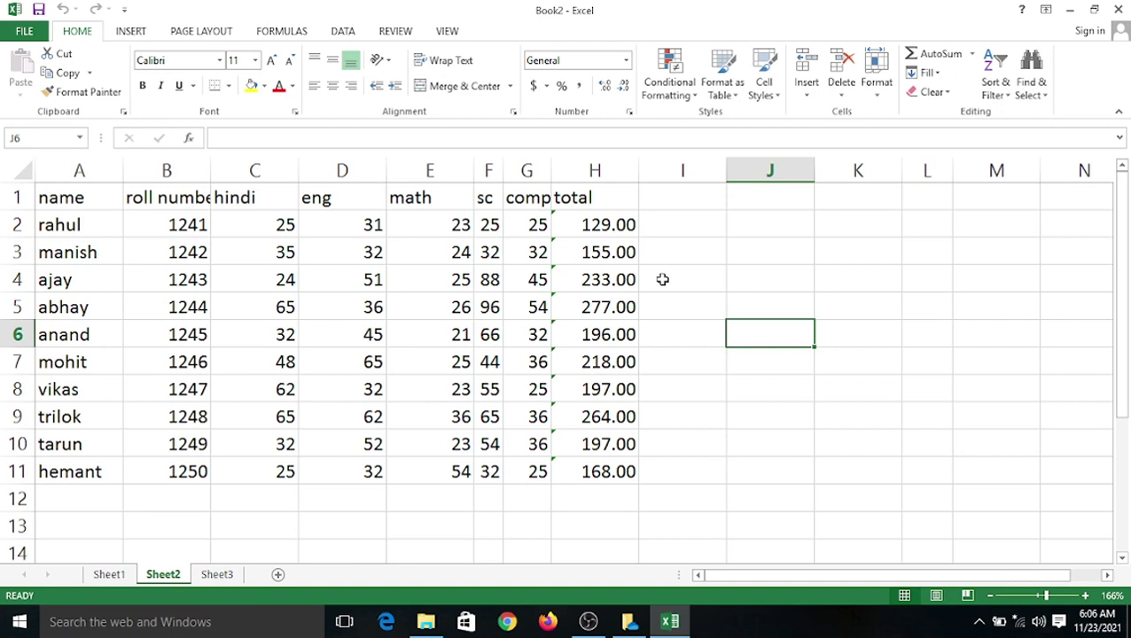
{"action": "left_click", "coordinate": [275, 32]}
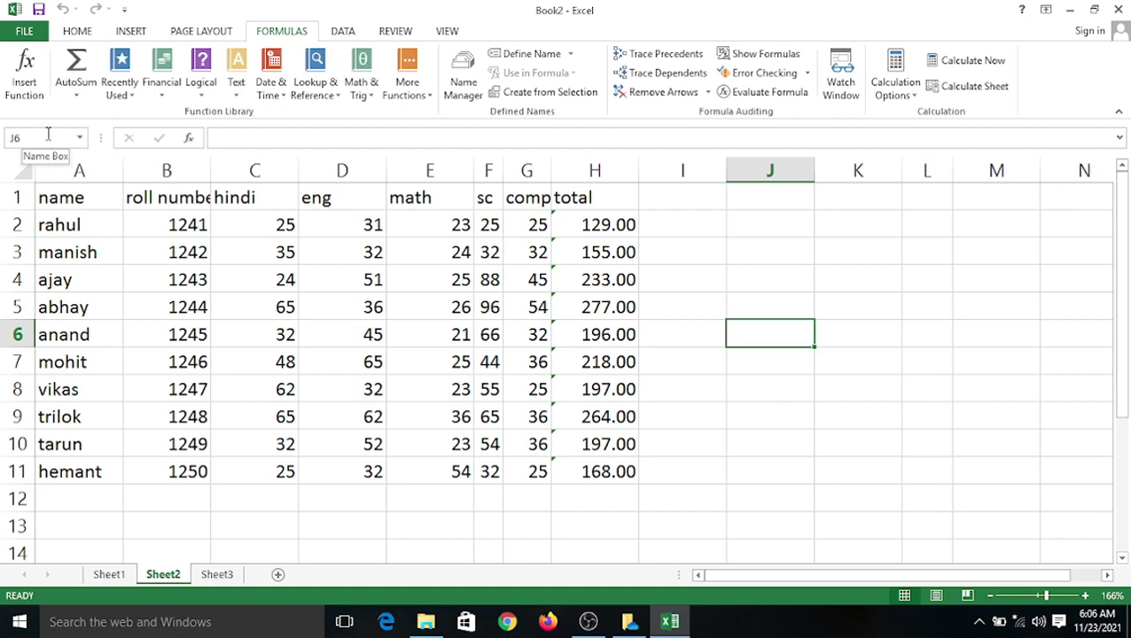
{"action": "left_click", "coordinate": [87, 99]}
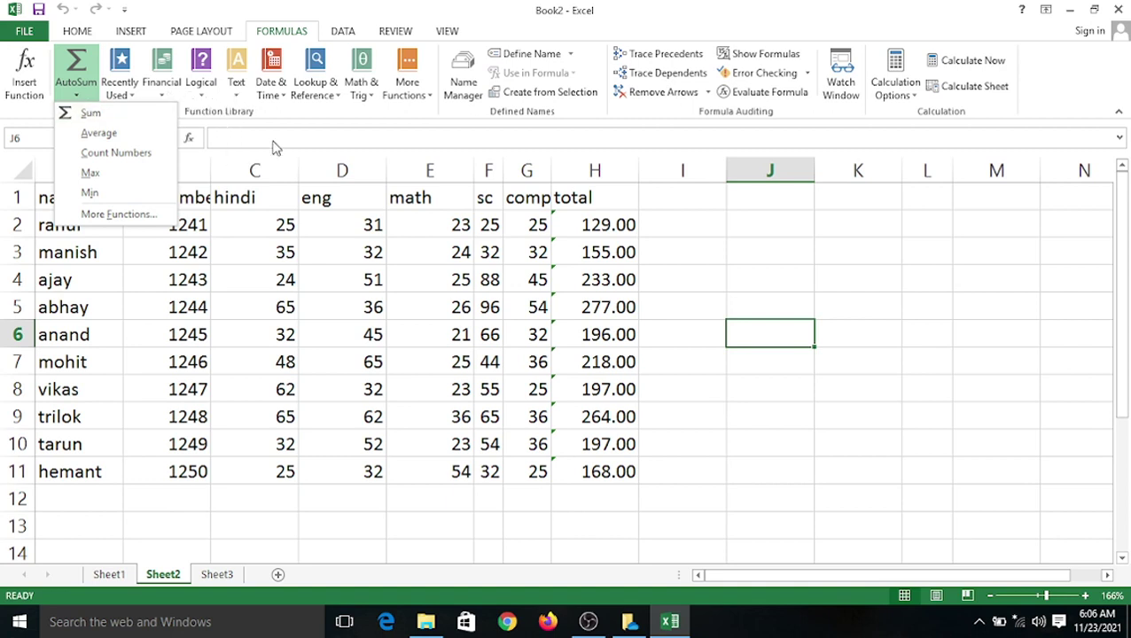
{"action": "left_click", "coordinate": [691, 227]}
{"action": "left_click", "coordinate": [673, 231]}
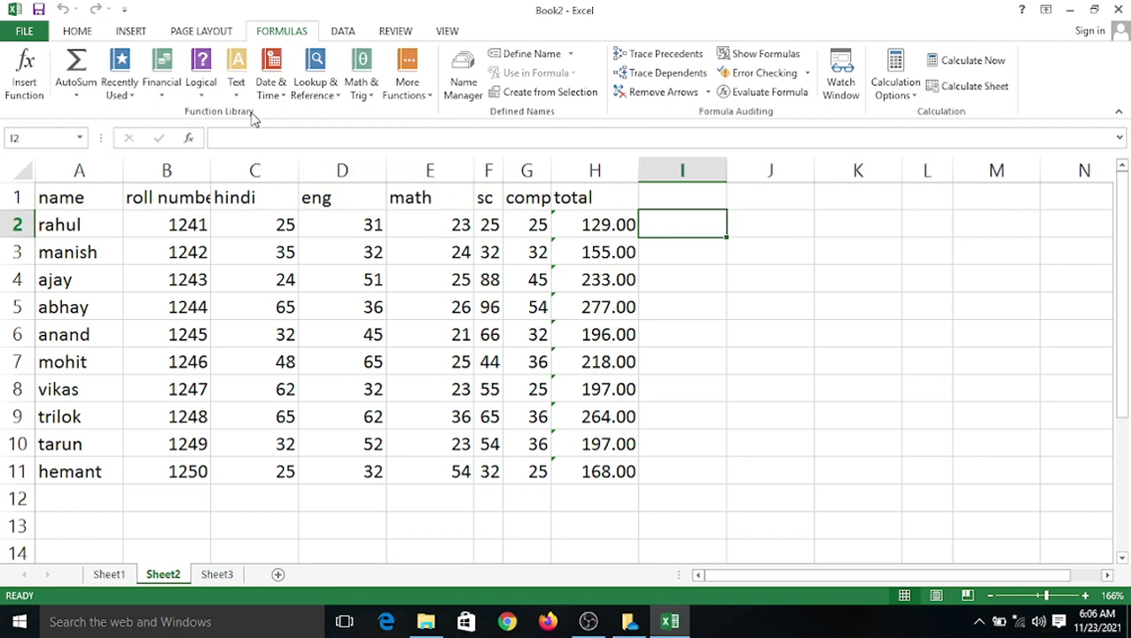
{"action": "left_click", "coordinate": [202, 98]}
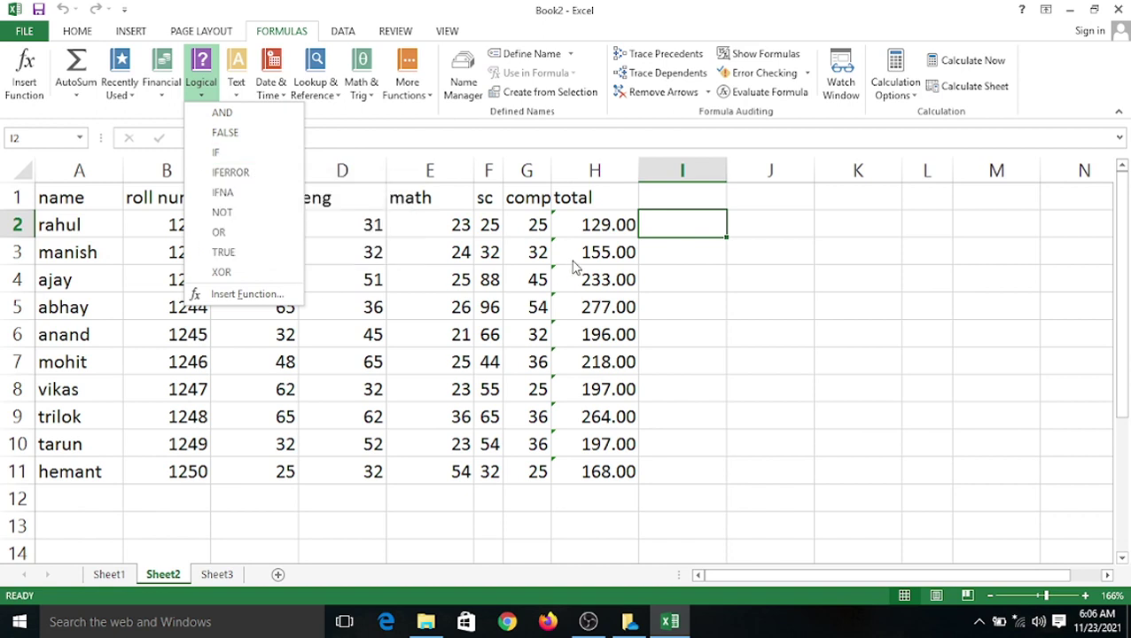
{"action": "left_click", "coordinate": [658, 218]}
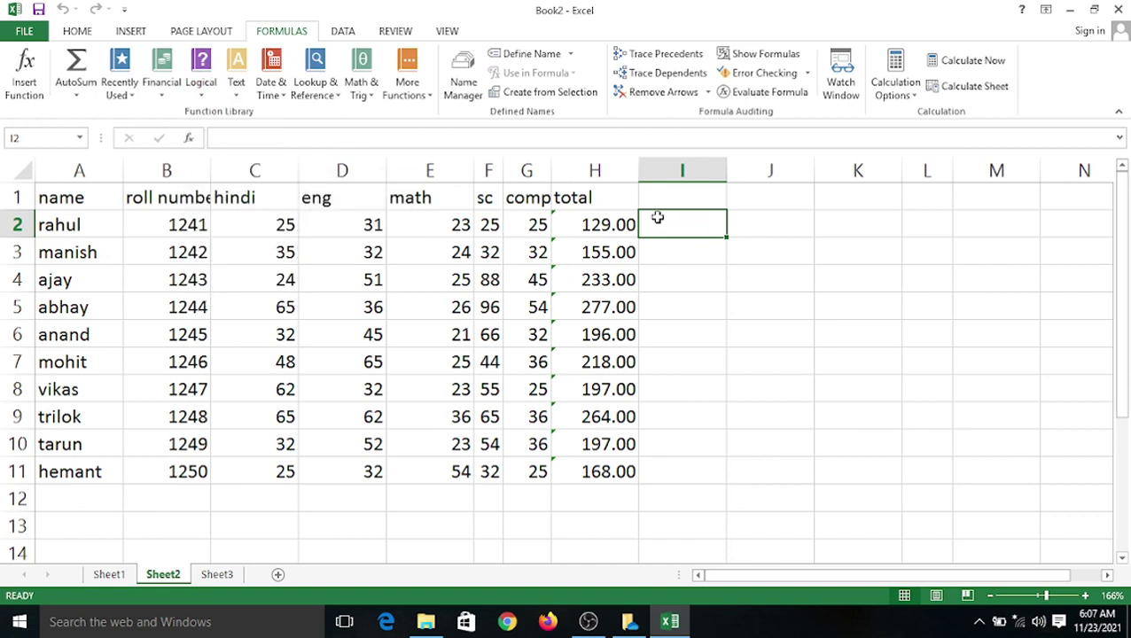
{"action": "type", "text": "="}
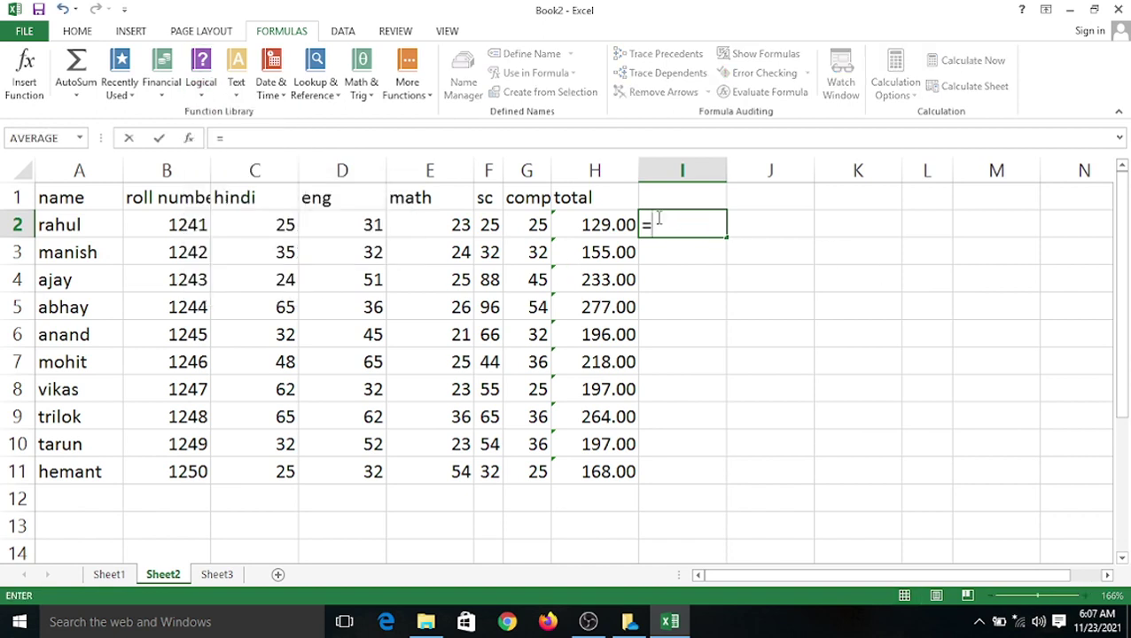
{"action": "type", "text": "if"}
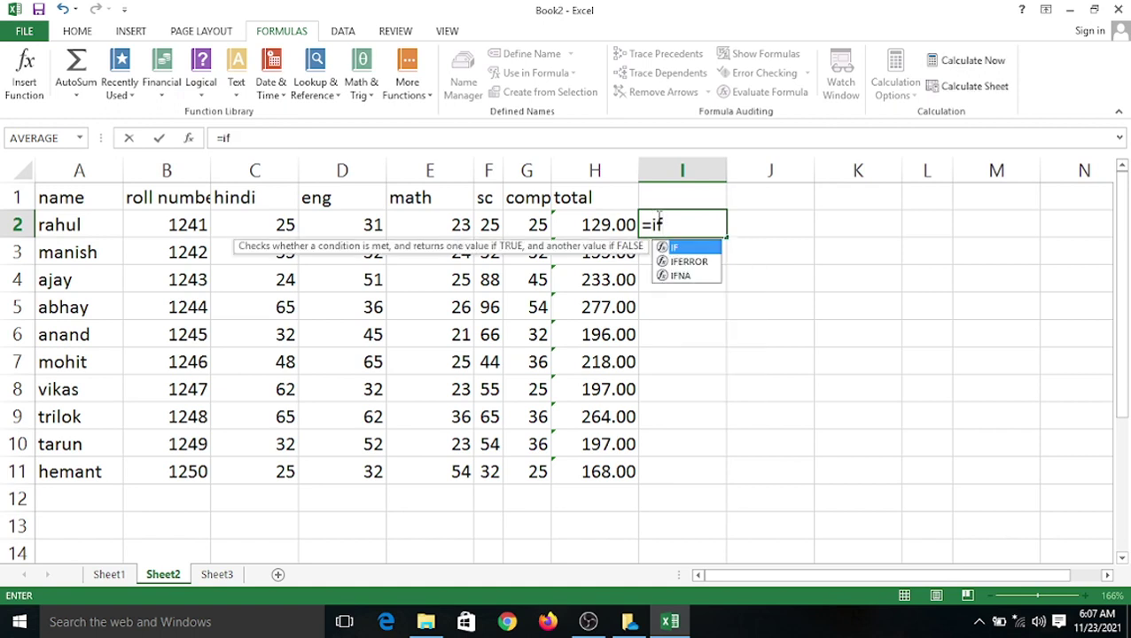
{"action": "type", "text": "("}
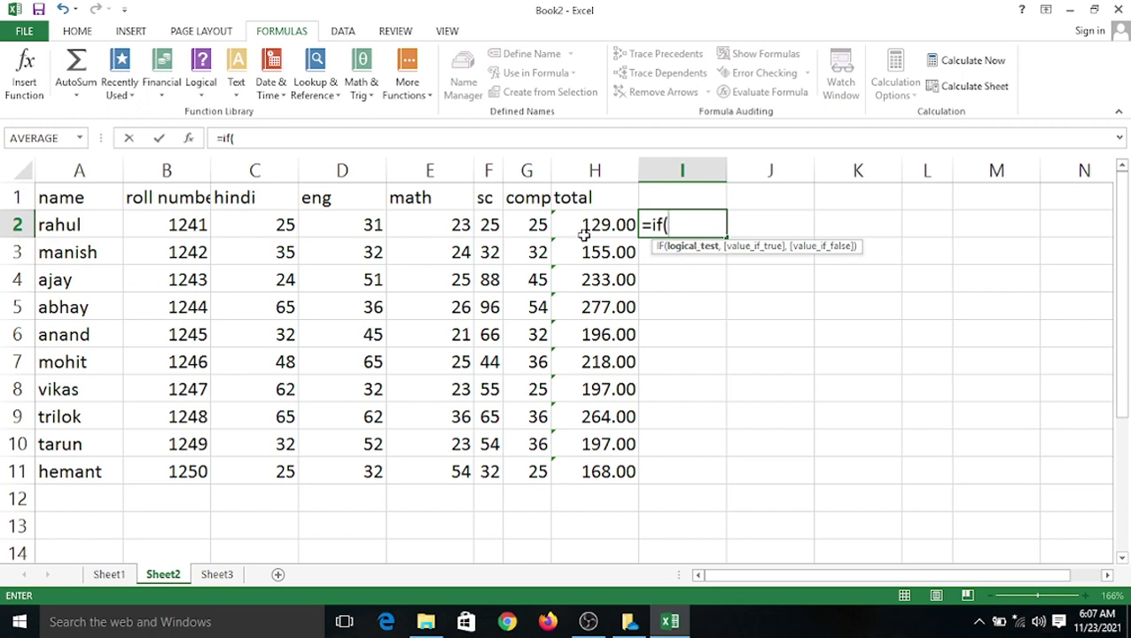
{"action": "left_click", "coordinate": [722, 305]}
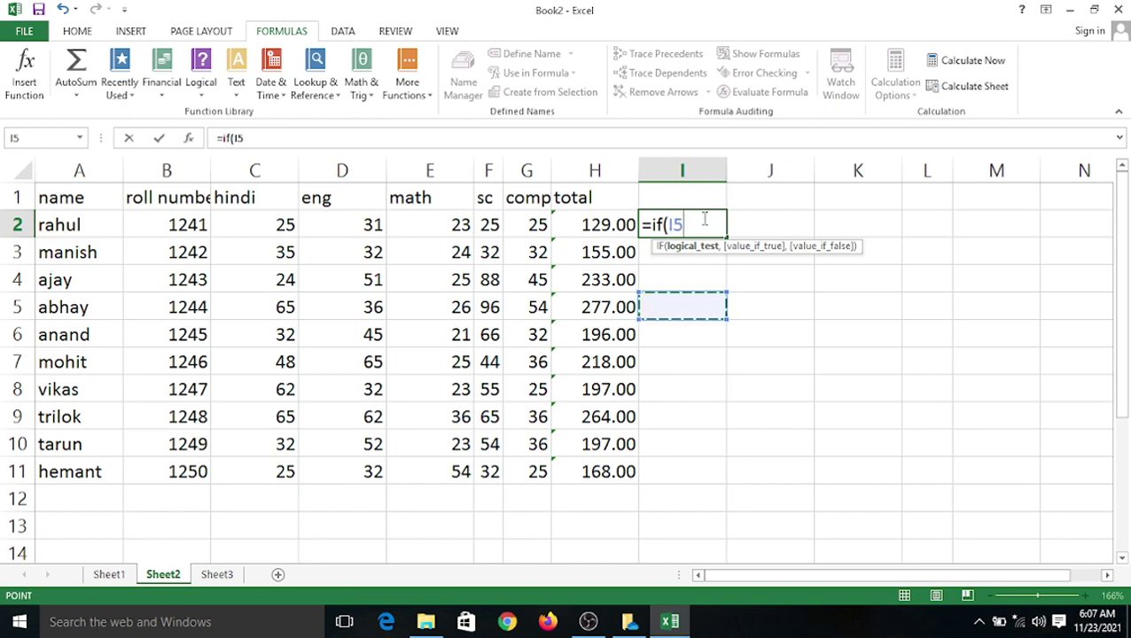
{"action": "key", "text": "BackSpace"}
{"action": "key", "text": "BackSpace"}
{"action": "key", "text": "BackSpace"}
{"action": "key", "text": "BackSpace"}
{"action": "key", "text": "BackSpace"}
{"action": "key", "text": "BackSpace"}
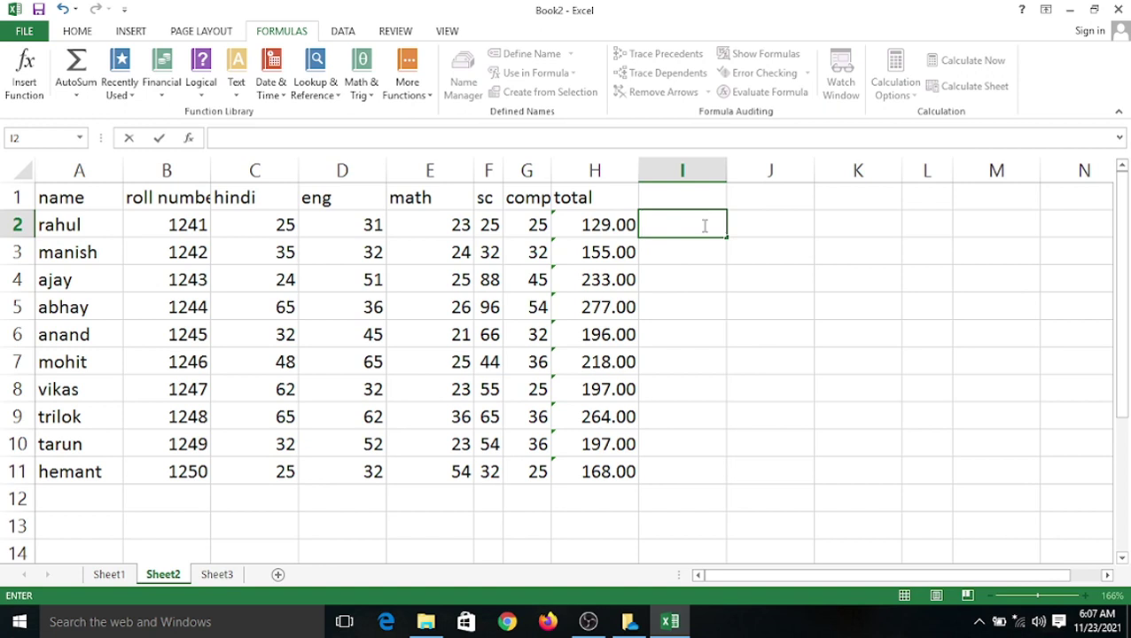
{"action": "key", "text": "Escape"}
Add the column headings avg in I1 and result in J1.
{"action": "left_click", "coordinate": [693, 194]}
{"action": "type", "text": "av"}
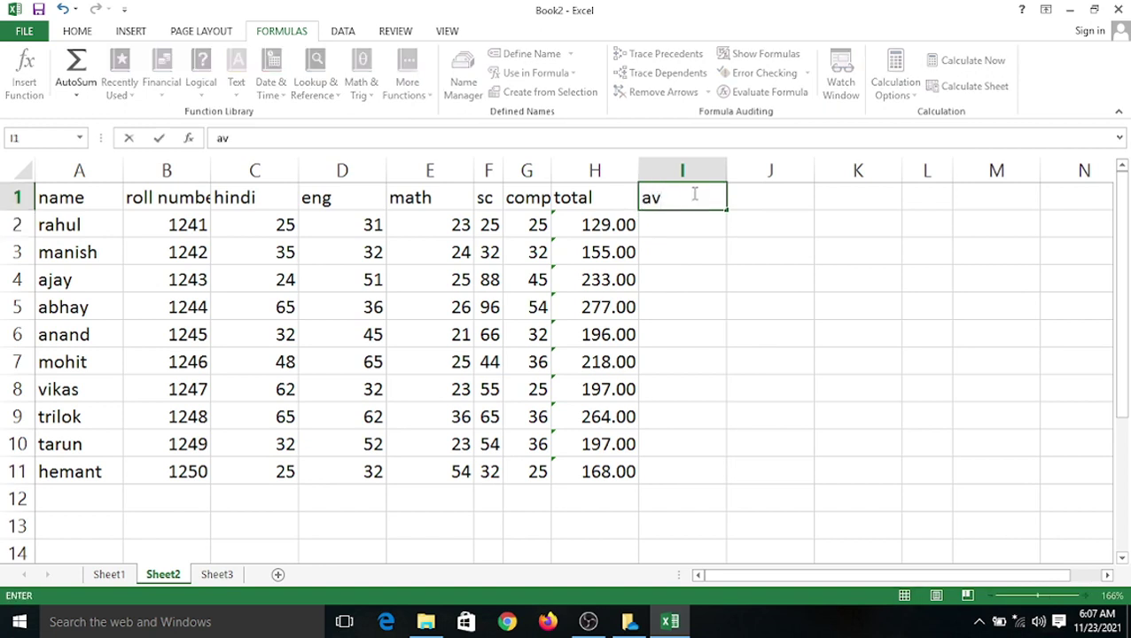
{"action": "type", "text": "g"}
{"action": "key", "text": "Tab"}
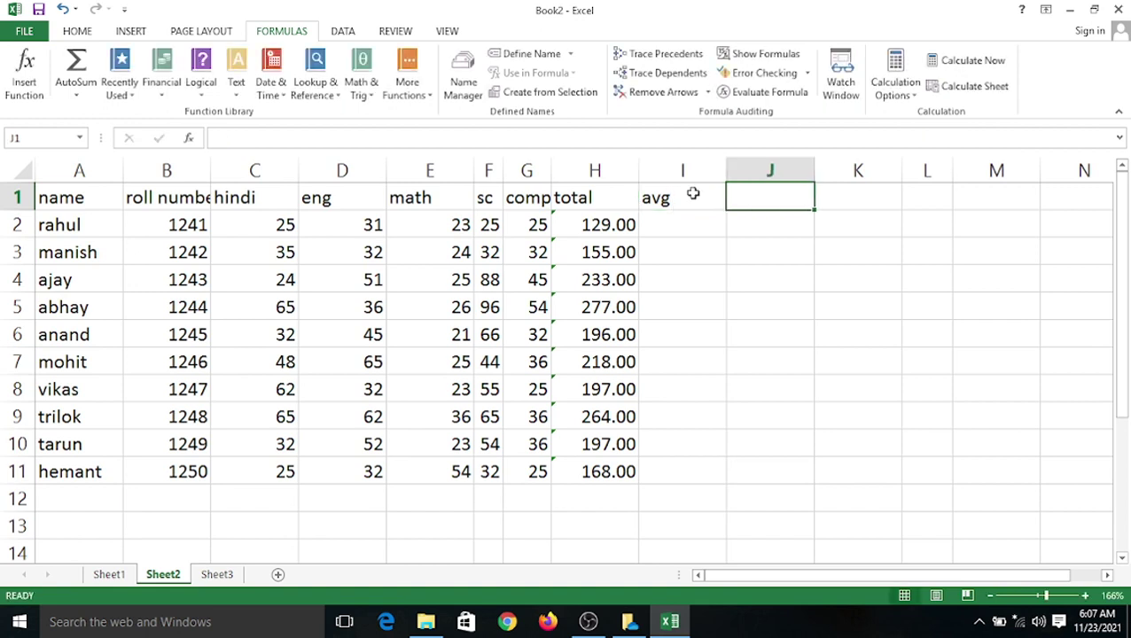
{"action": "type", "text": "res"}
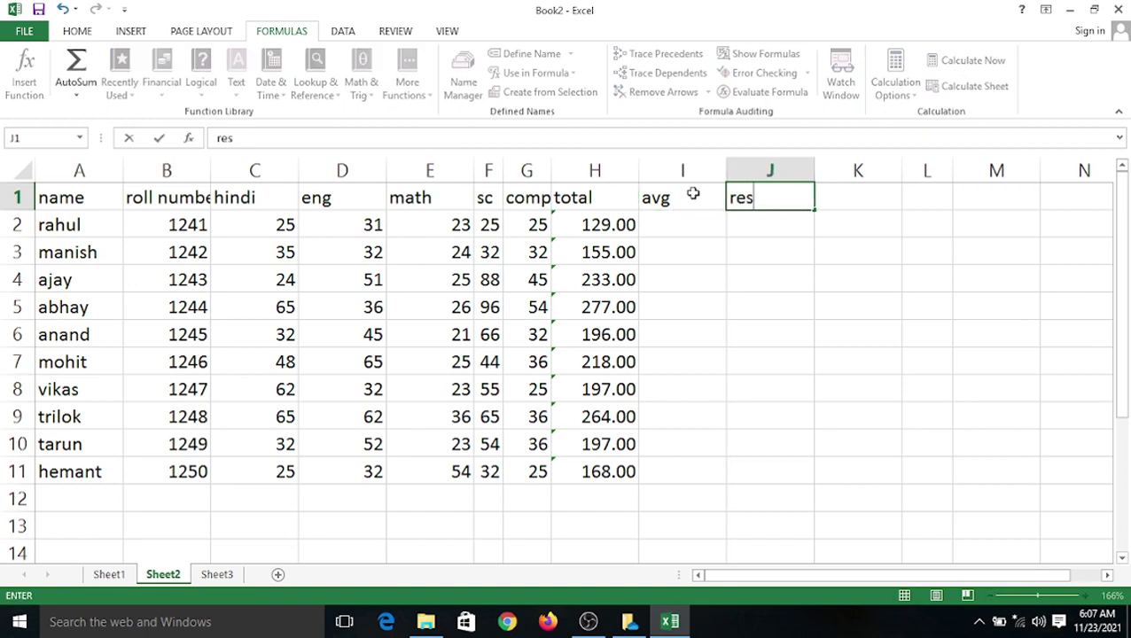
{"action": "type", "text": "ult"}
{"action": "left_click", "coordinate": [714, 288]}
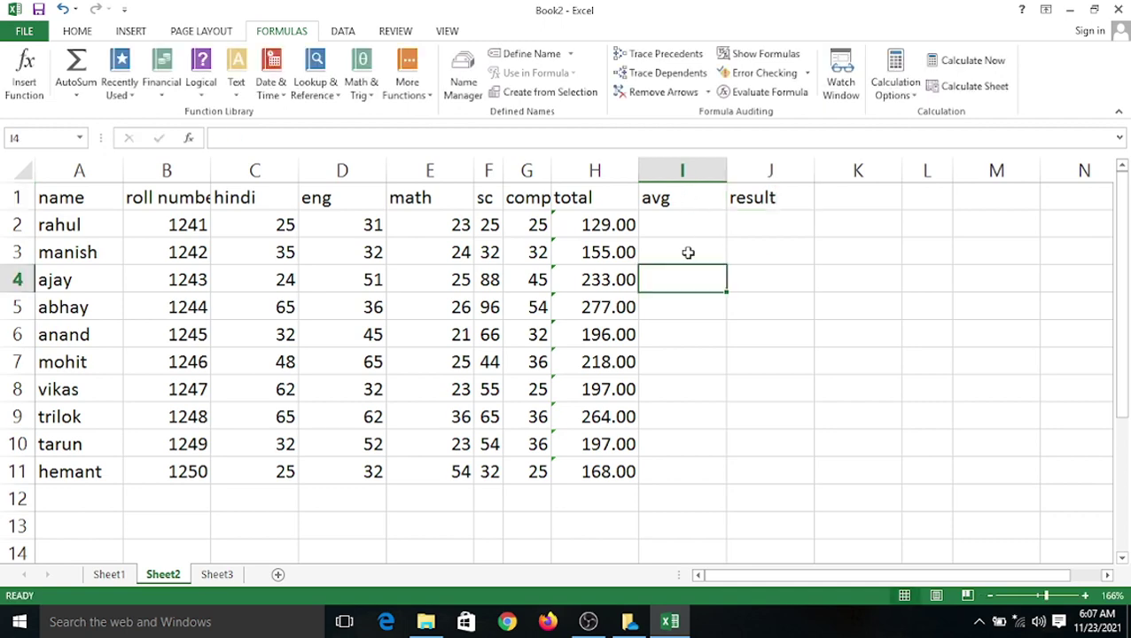
Try an AVERAGE formula on the total cell H2 in I2, and clear it again.
{"action": "left_click", "coordinate": [684, 220]}
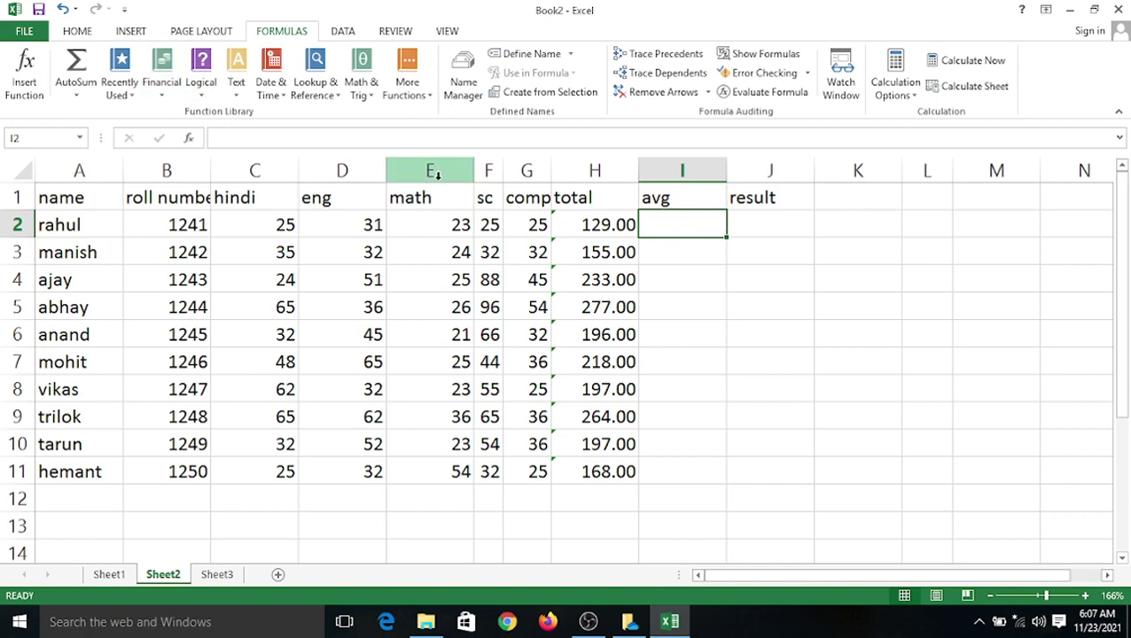
{"action": "type", "text": "=a"}
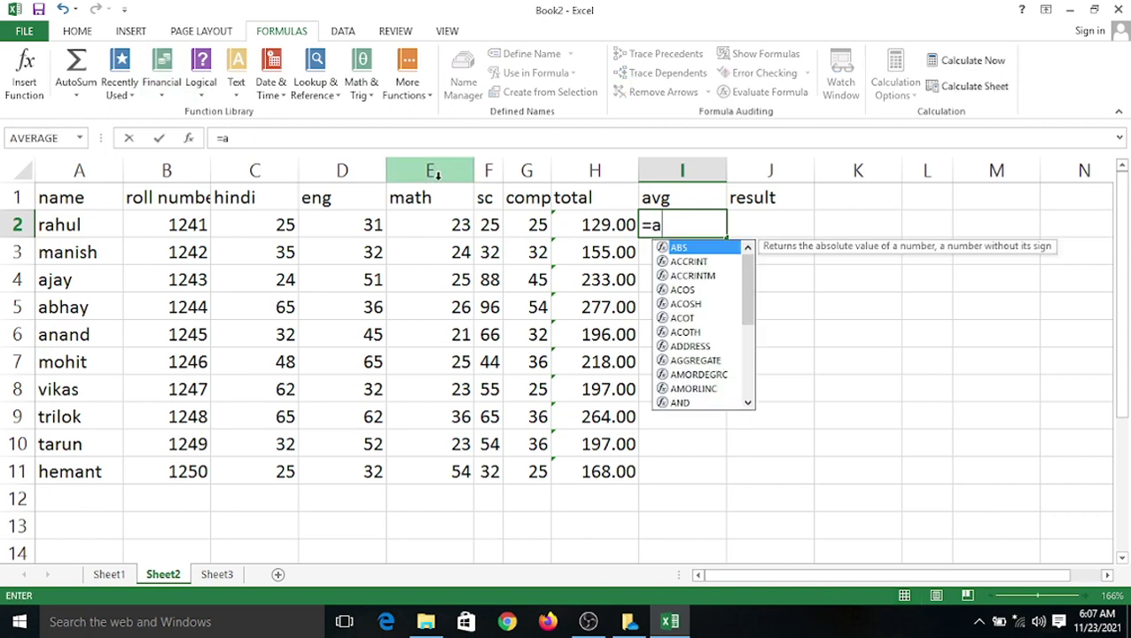
{"action": "type", "text": "ve"}
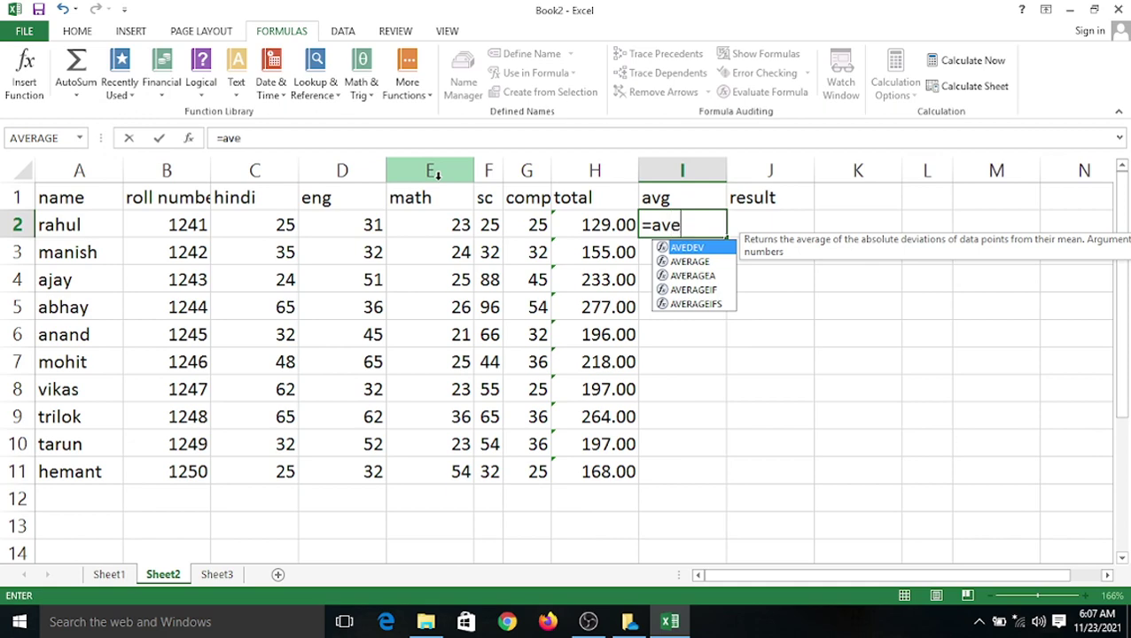
{"action": "type", "text": "ra"}
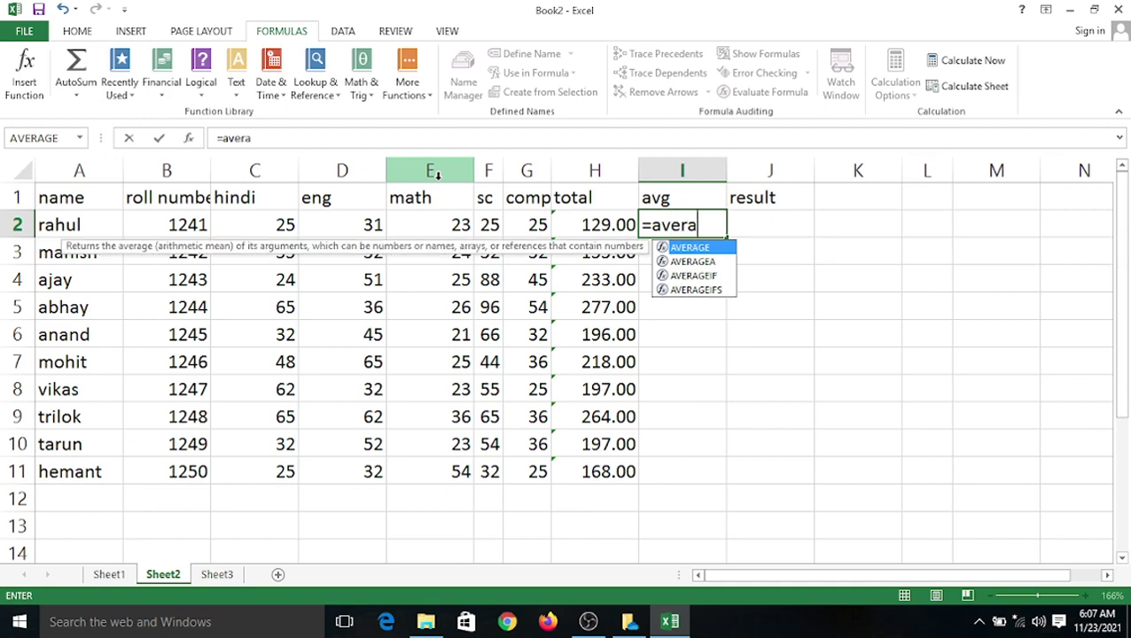
{"action": "type", "text": "ge("}
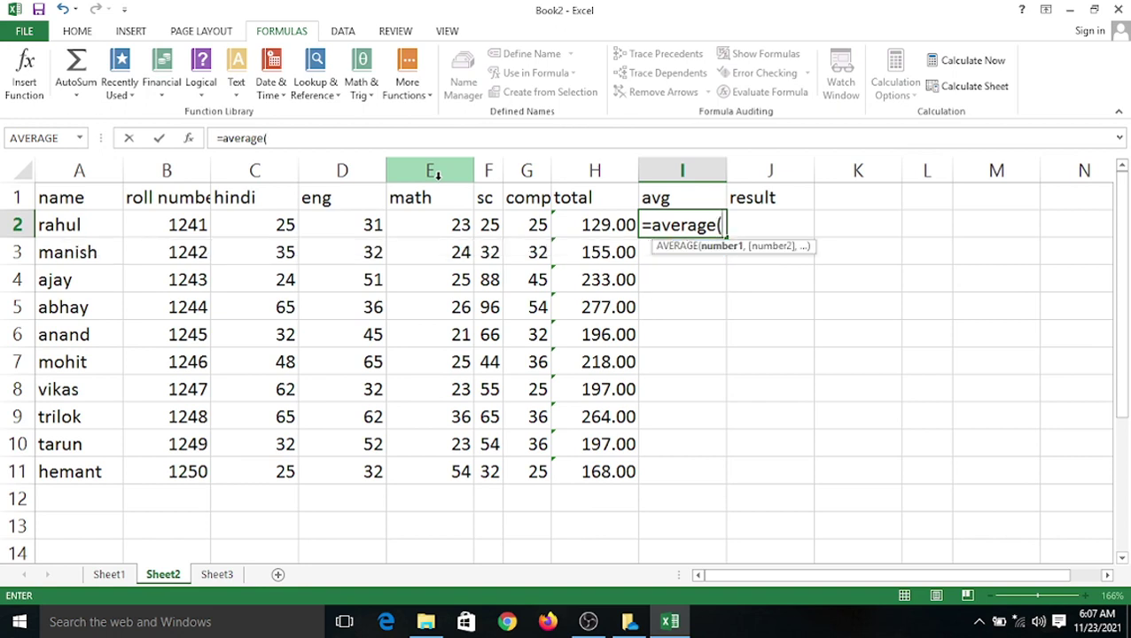
{"action": "left_click", "coordinate": [568, 225]}
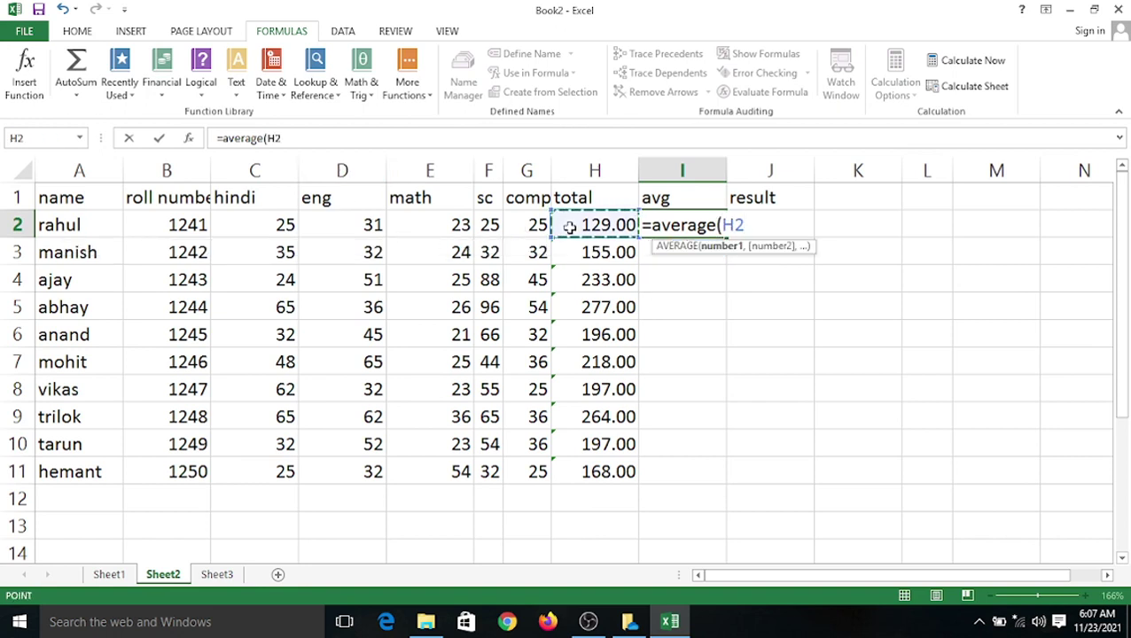
{"action": "type", "text": ")"}
{"action": "key", "text": "Return"}
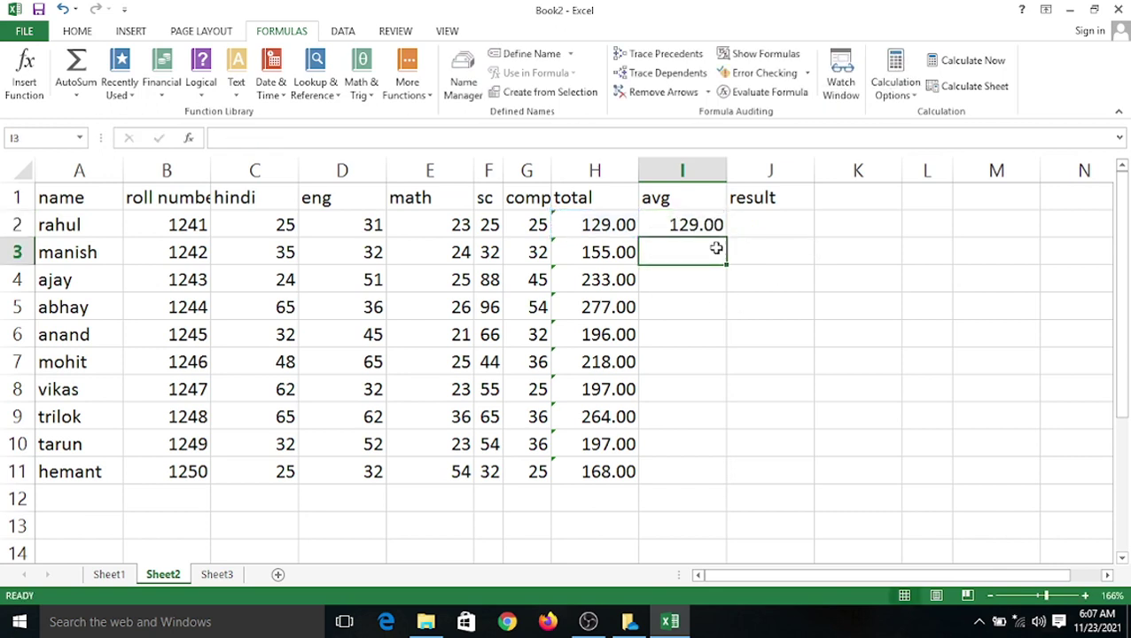
{"action": "left_click", "coordinate": [697, 225]}
{"action": "key", "text": "BackSpace"}
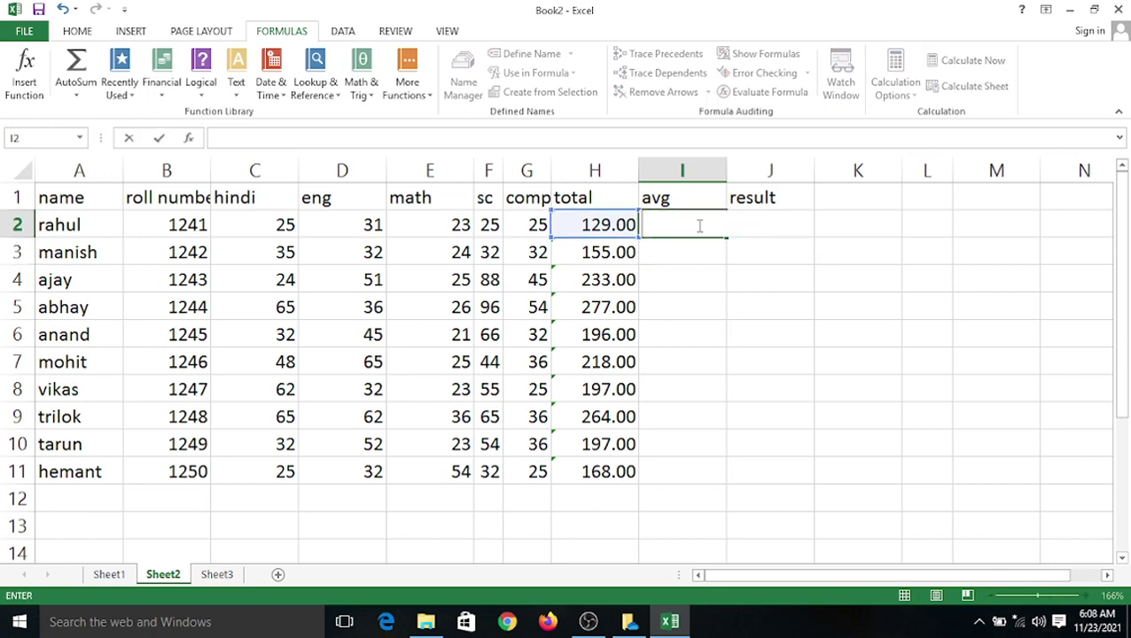
Average the subject marks C2:G2 in I2 and fill the formula down to I11.
{"action": "type", "text": "="}
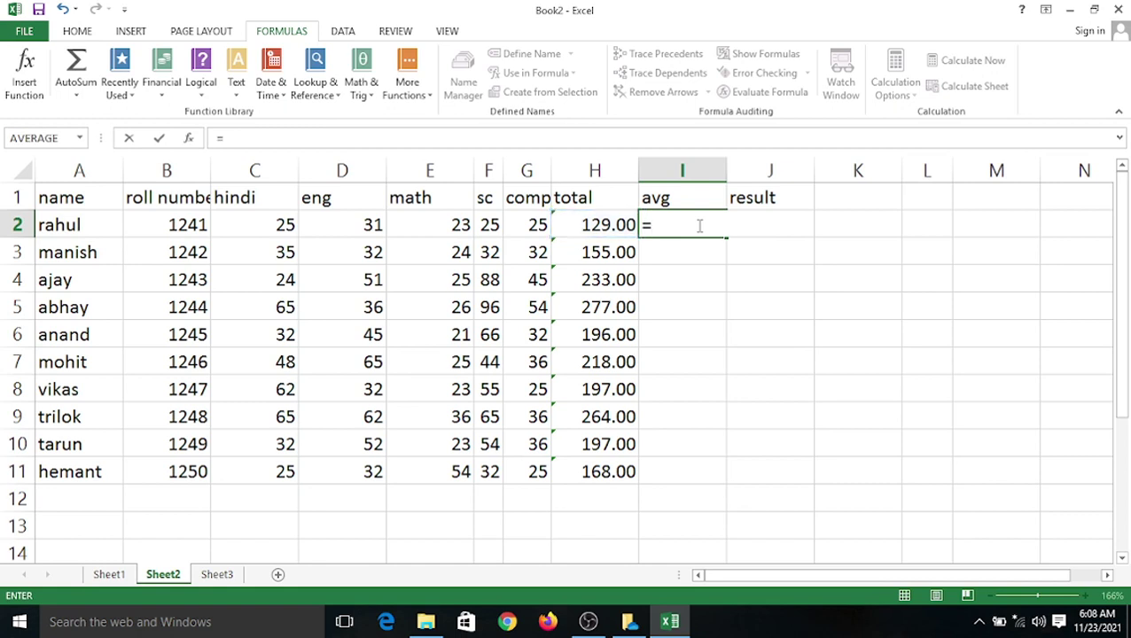
{"action": "type", "text": "av"}
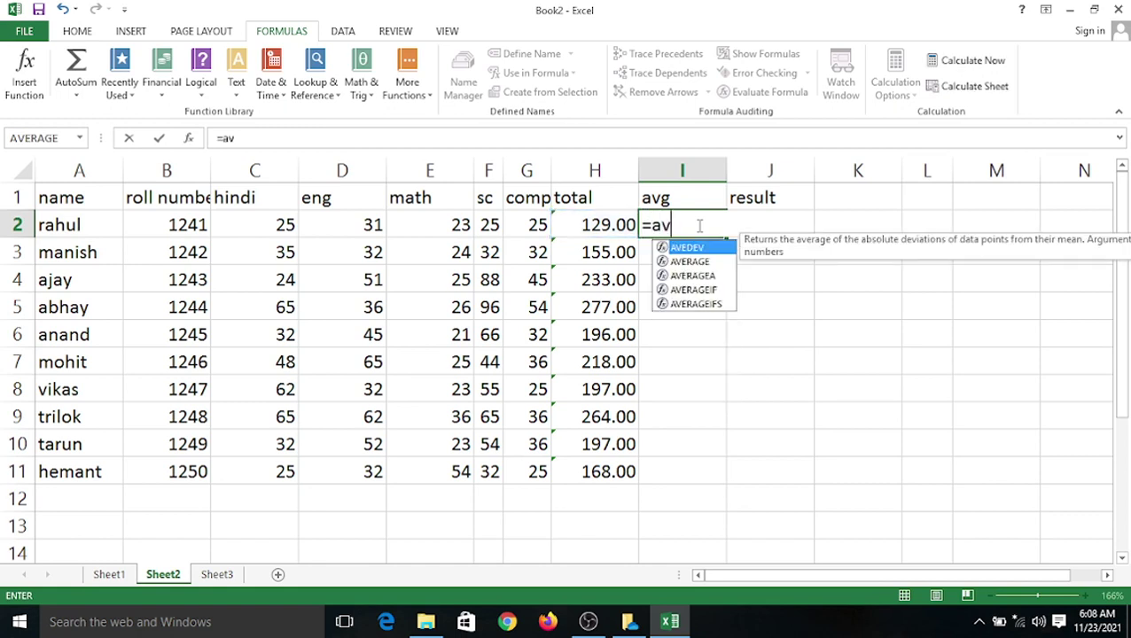
{"action": "type", "text": "erage"}
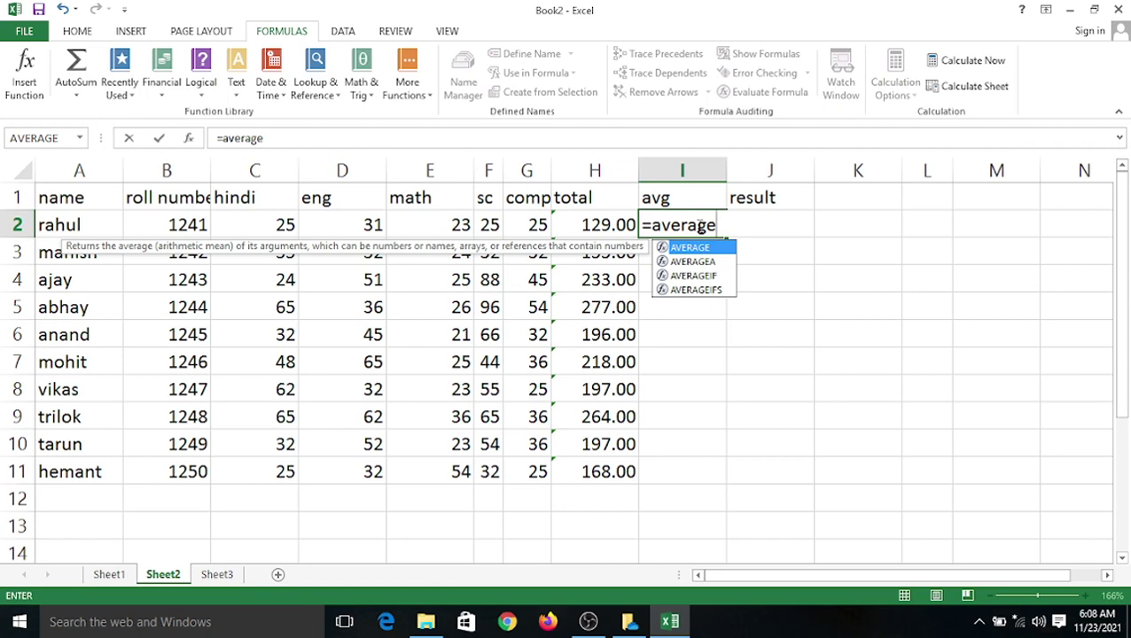
{"action": "type", "text": "("}
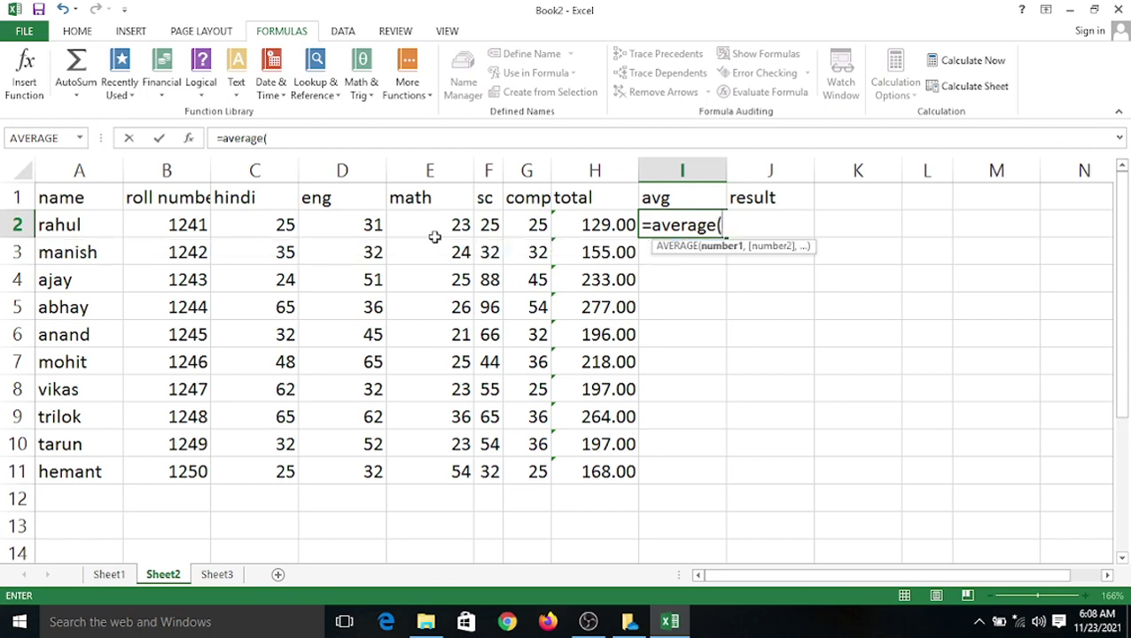
{"action": "left_click", "coordinate": [237, 226]}
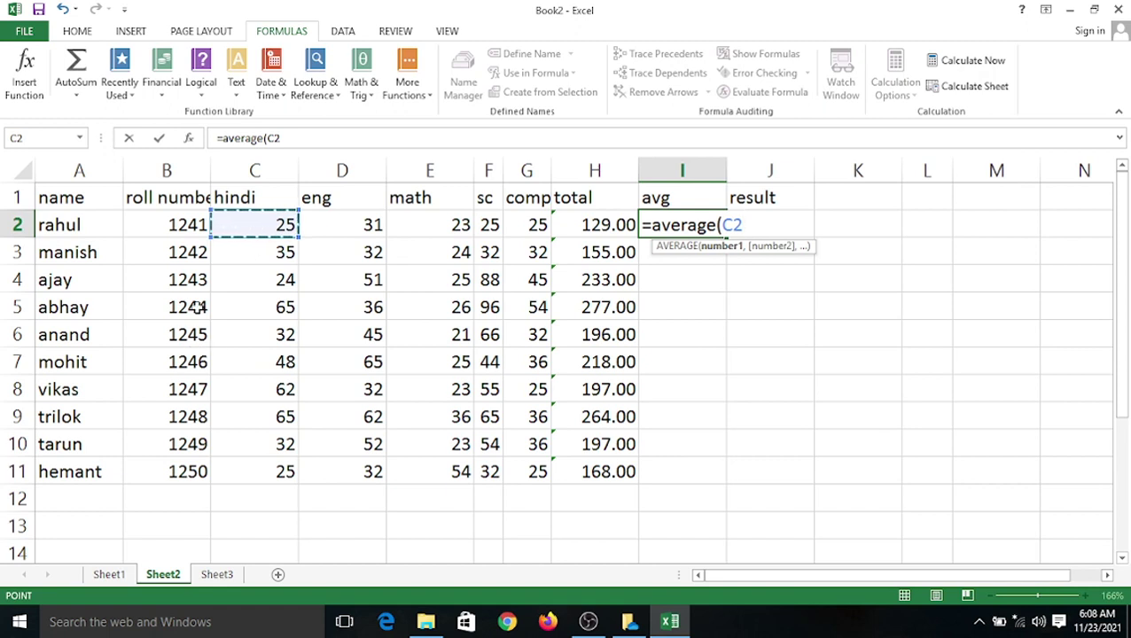
{"action": "left_click_drag", "start_coordinate": [278, 220], "coordinate": [540, 237]}
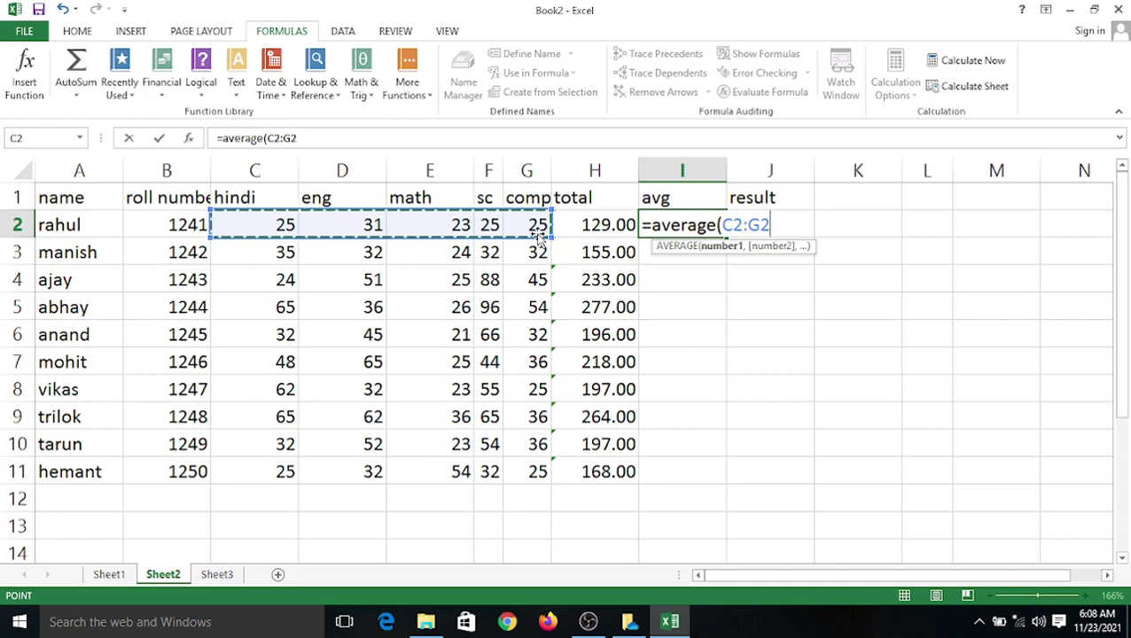
{"action": "key", "text": "Return"}
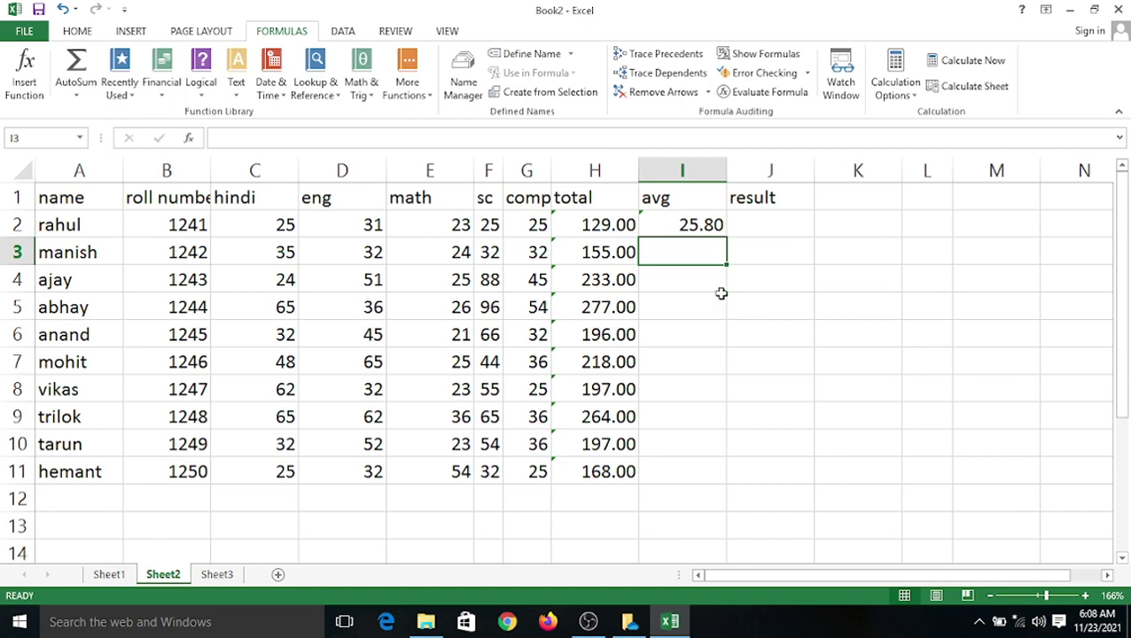
{"action": "left_click", "coordinate": [713, 225]}
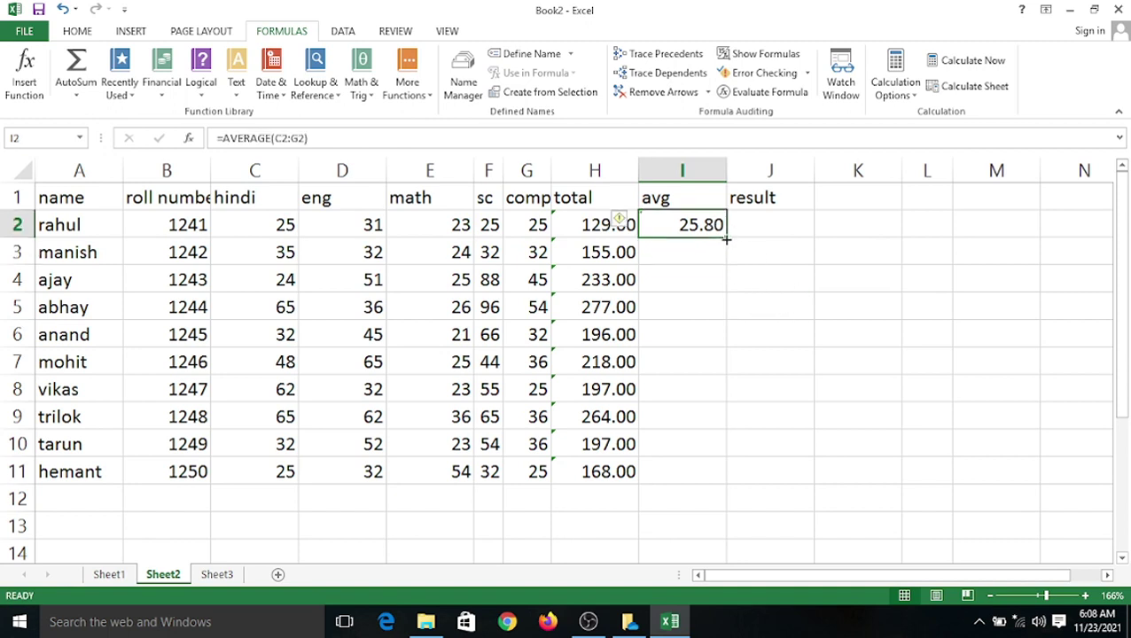
{"action": "left_click_drag", "start_coordinate": [725, 240], "coordinate": [732, 486]}
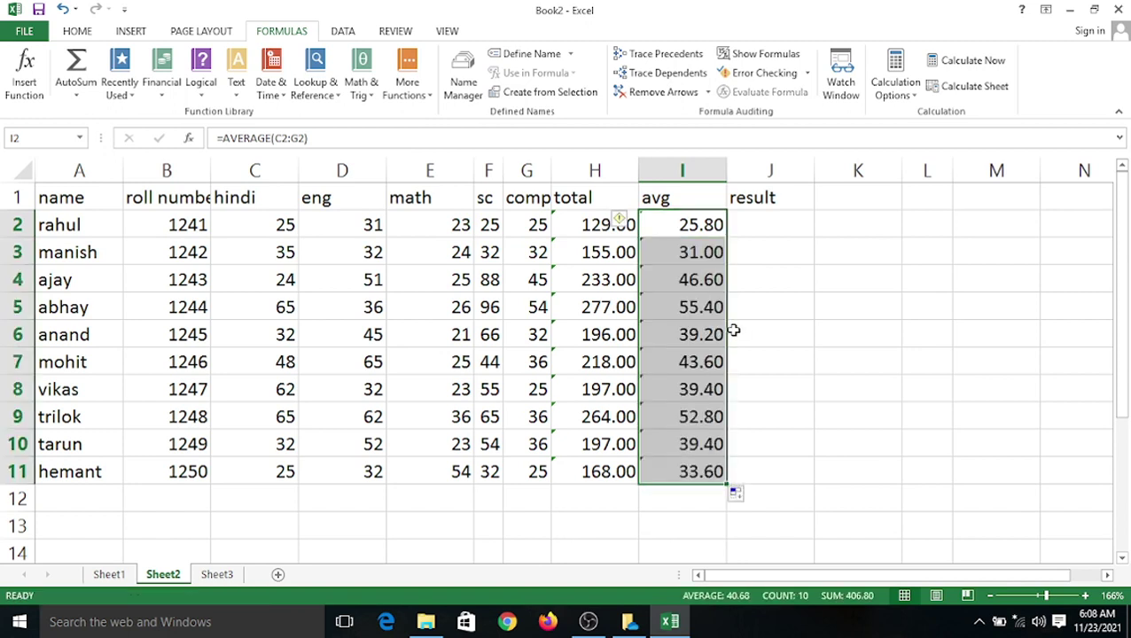
Start an IF formula in J2 that returns "pass" when the average in I2 is greater than 40.
{"action": "left_click", "coordinate": [780, 221]}
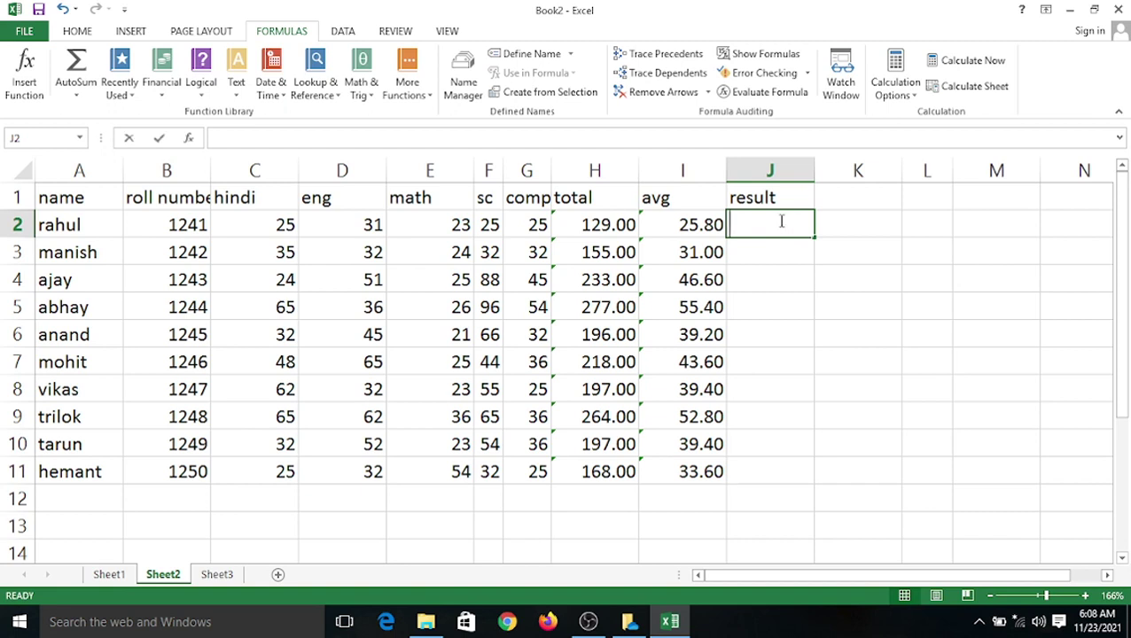
{"action": "type", "text": "="}
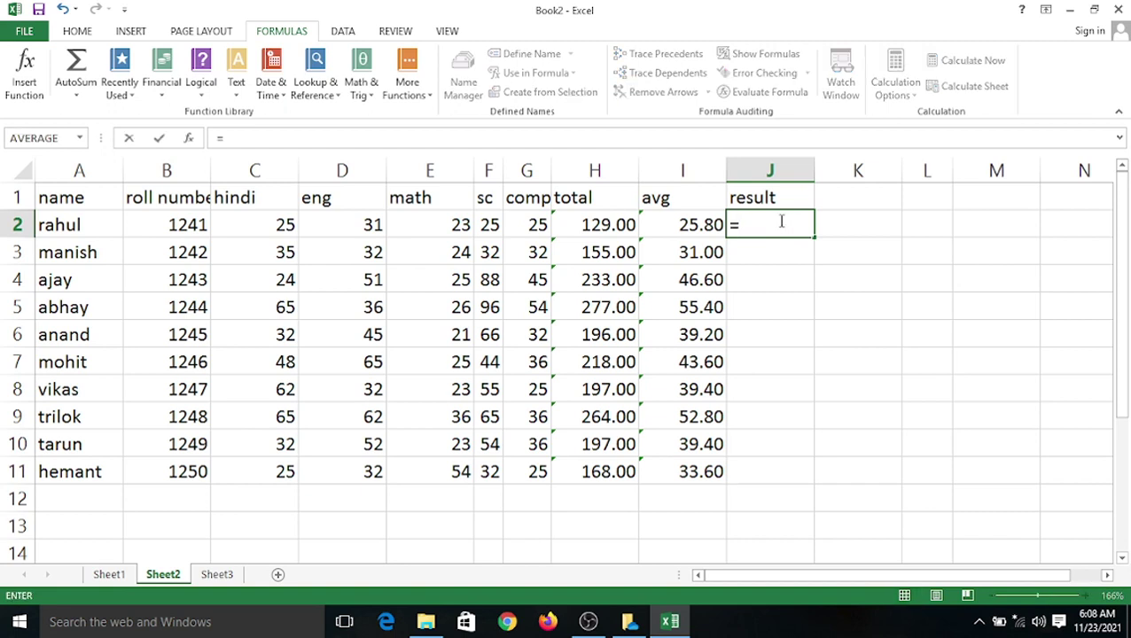
{"action": "type", "text": "if"}
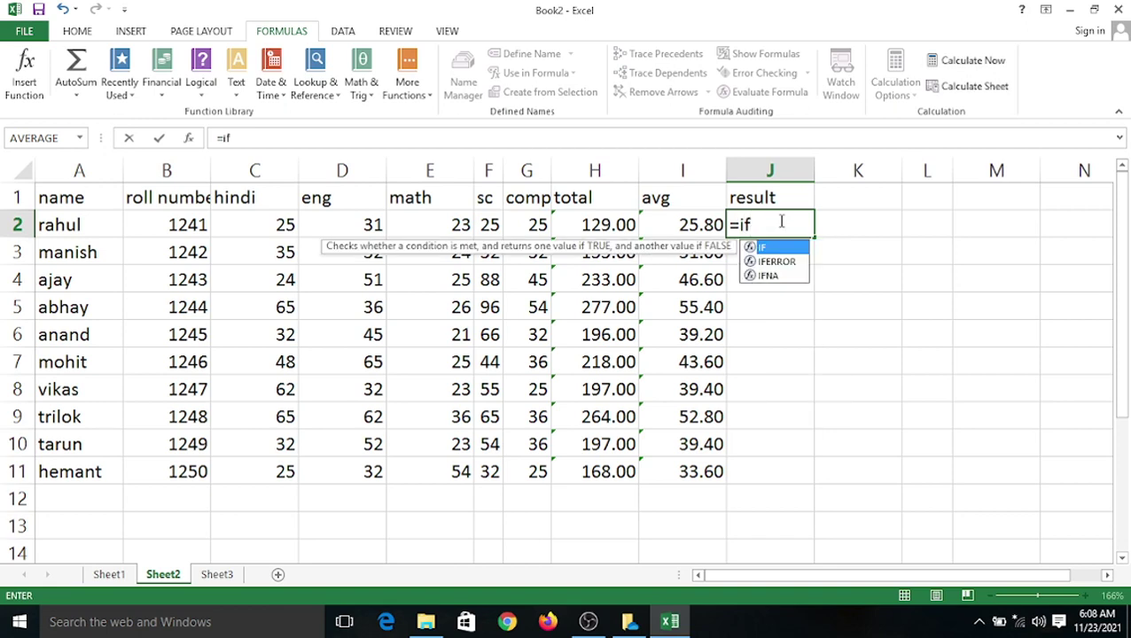
{"action": "type", "text": "("}
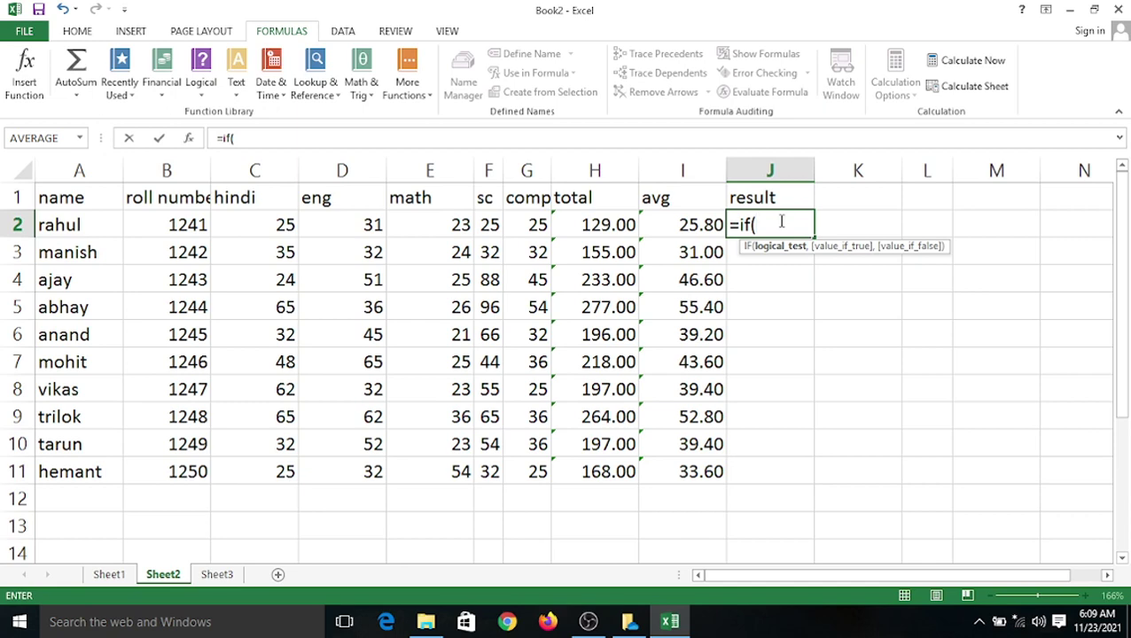
{"action": "left_click", "coordinate": [680, 223]}
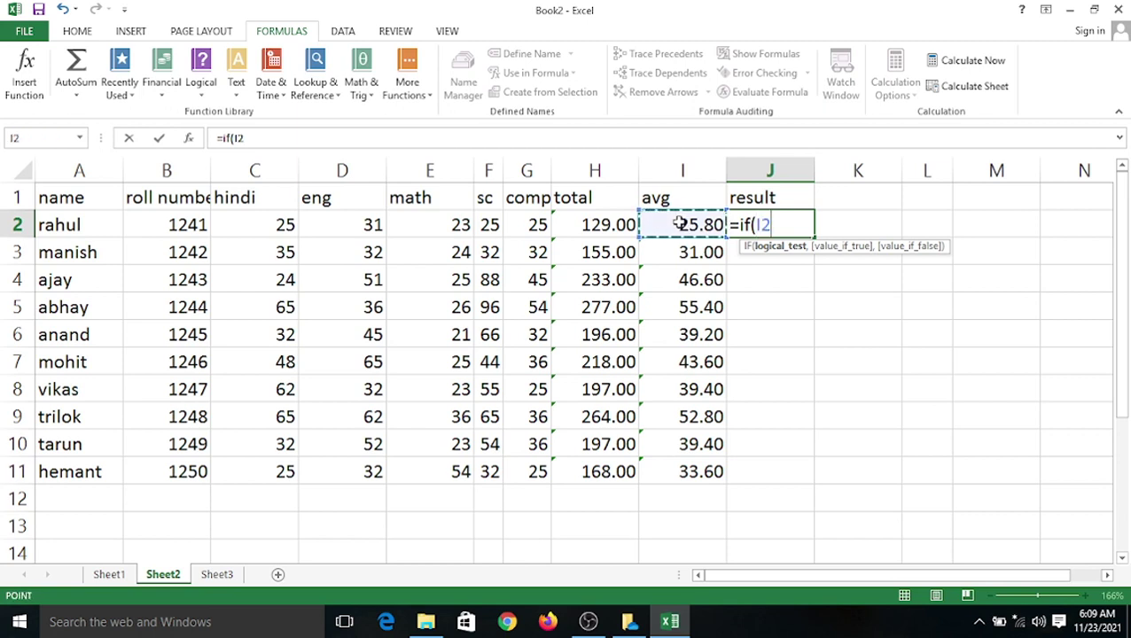
{"action": "type", "text": ">4"}
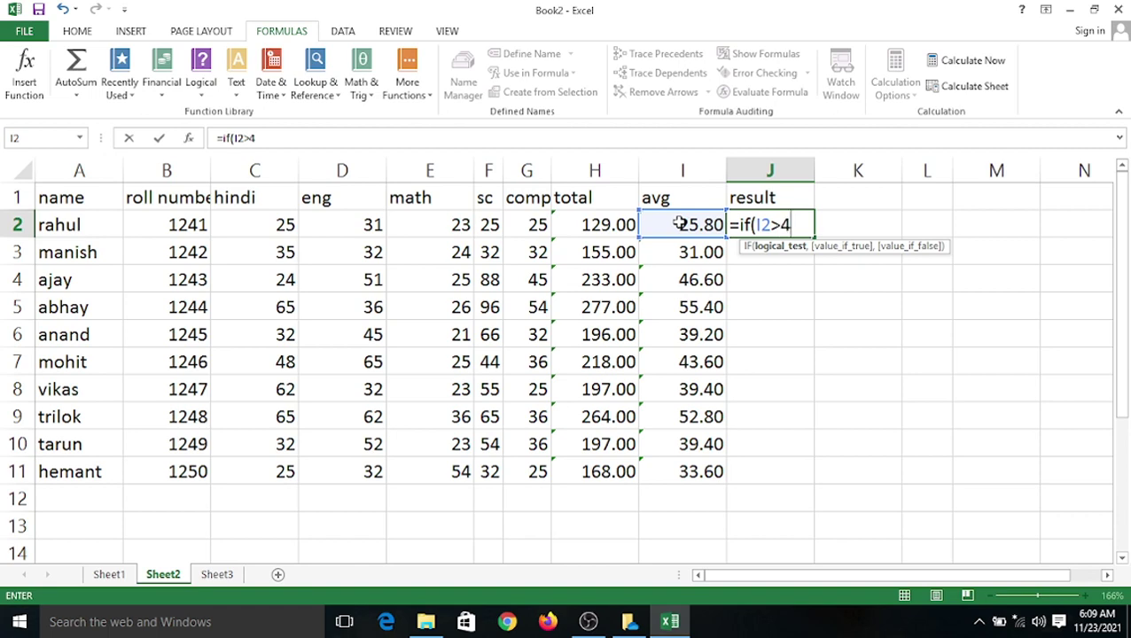
{"action": "type", "text": "0"}
{"action": "type", "text": ","}
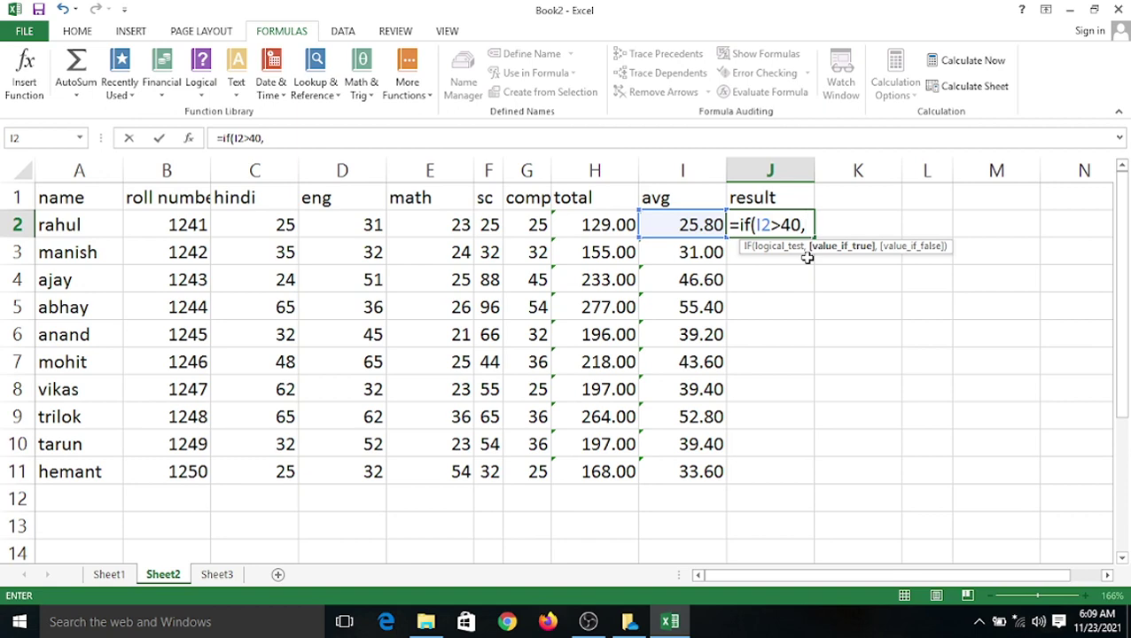
{"action": "type", "text": "\"pass\""}
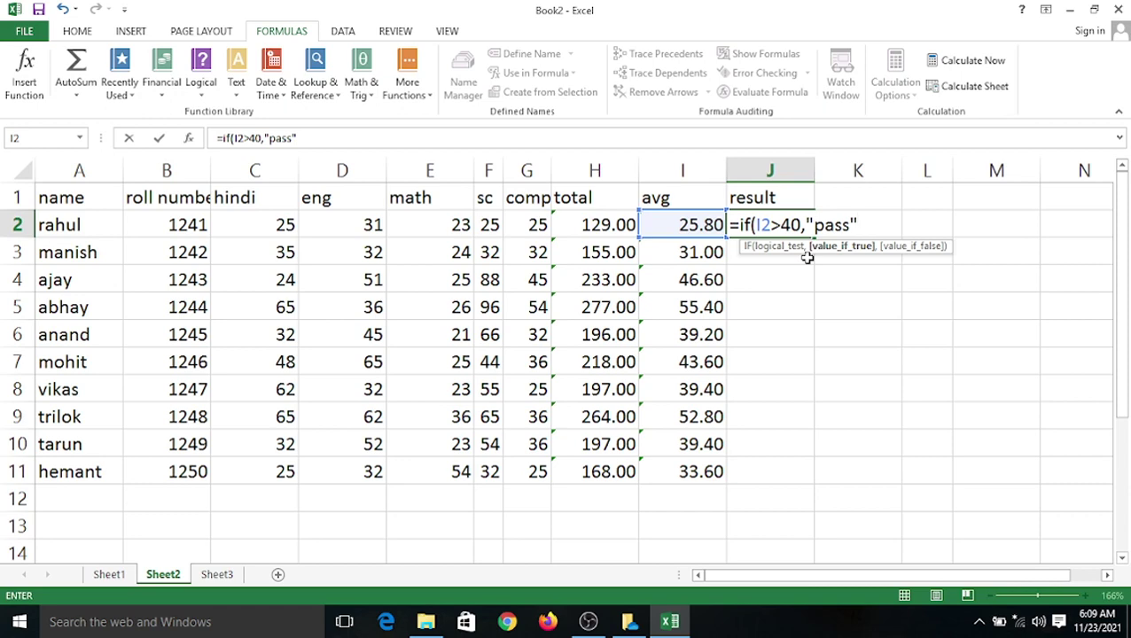
{"action": "type", "text": ","}
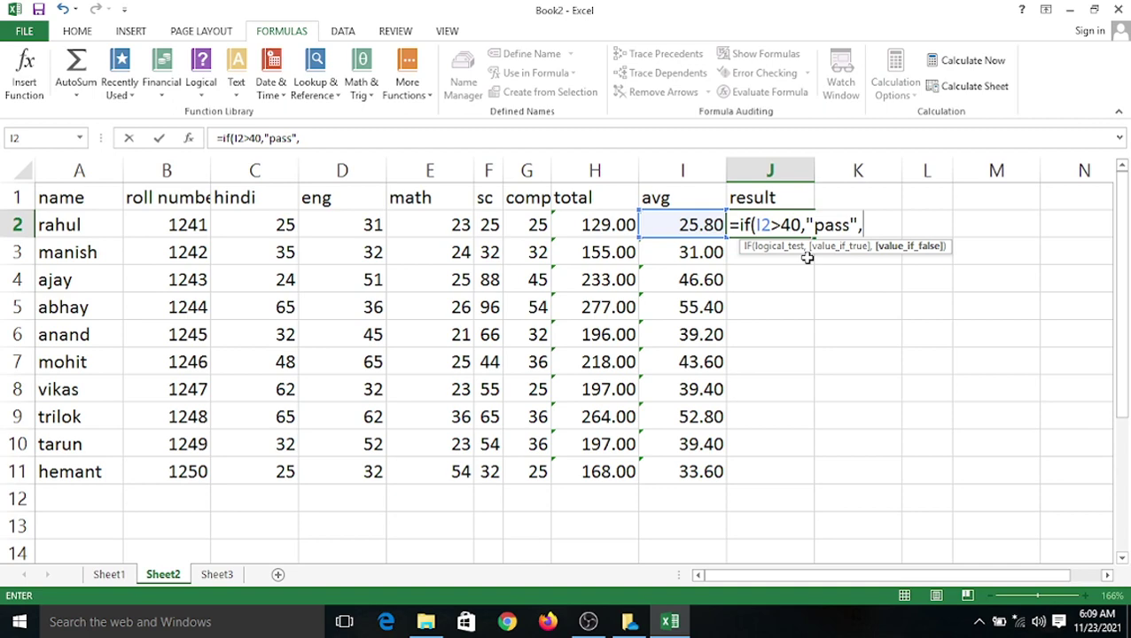
Complete the J2 formula with a nested IF that returns "fail" when I2 is less than 40.
{"action": "type", "text": "if"}
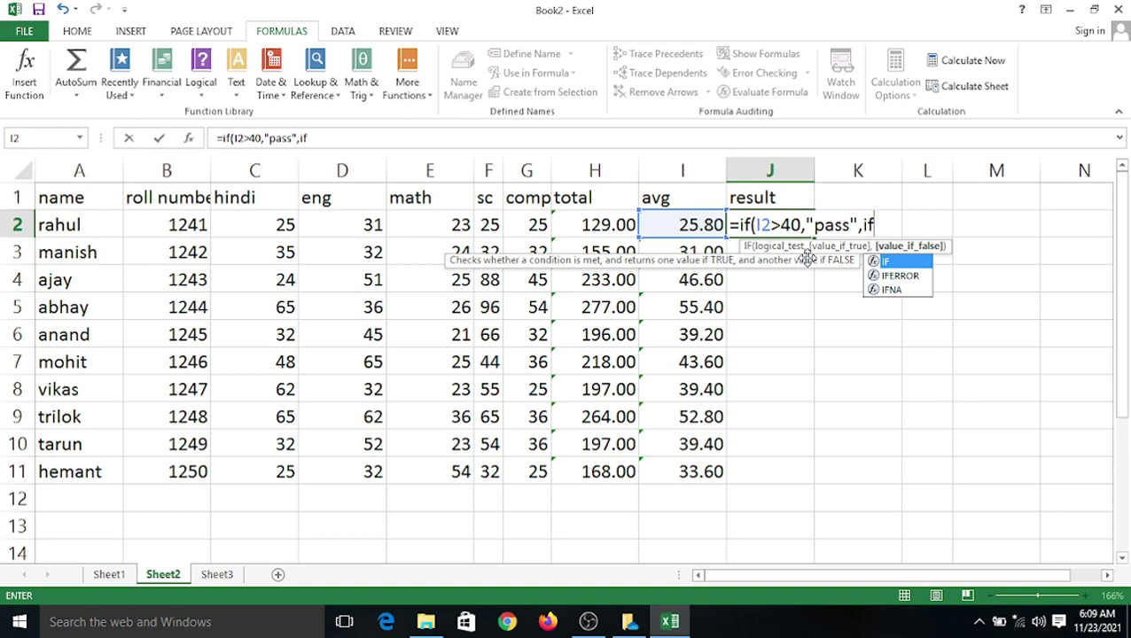
{"action": "type", "text": "("}
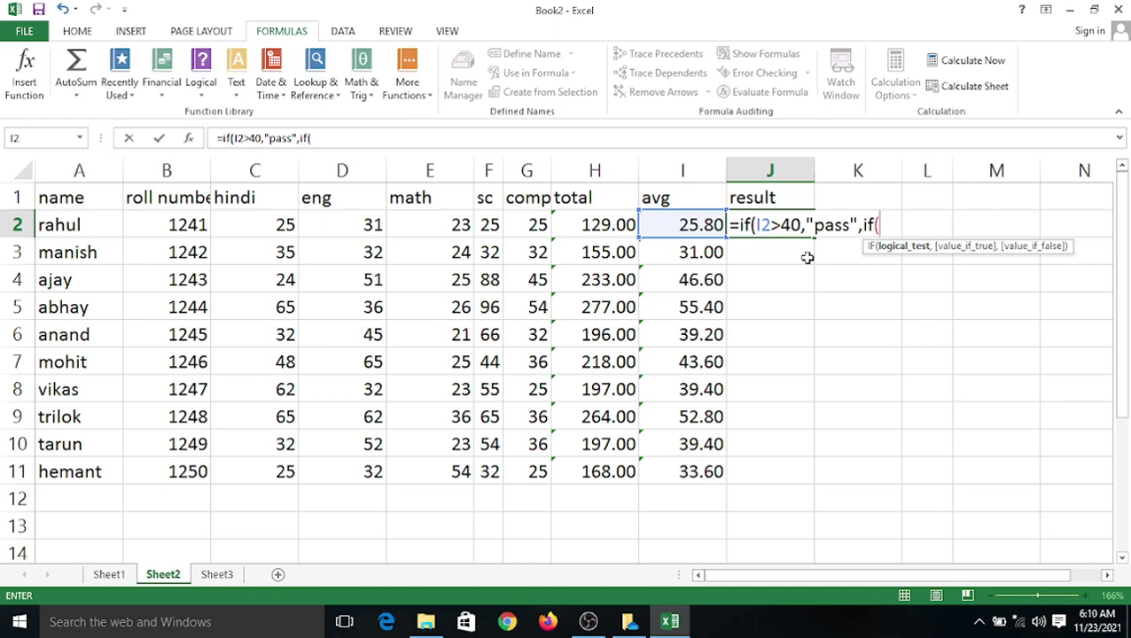
{"action": "left_click", "coordinate": [656, 222]}
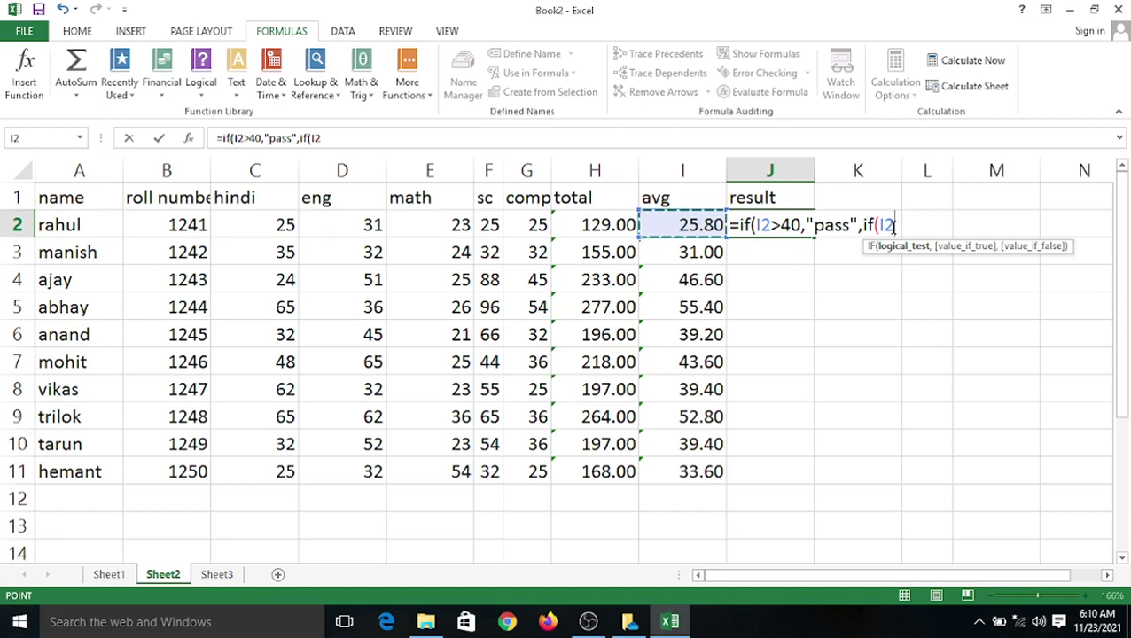
{"action": "type", "text": "<"}
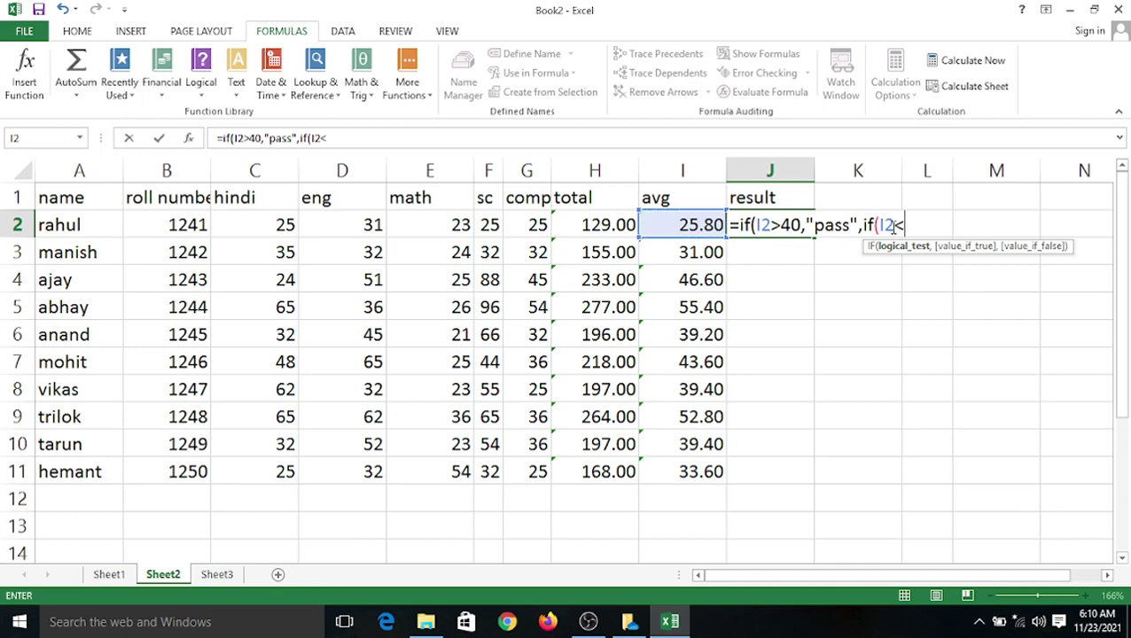
{"action": "type", "text": "40,"}
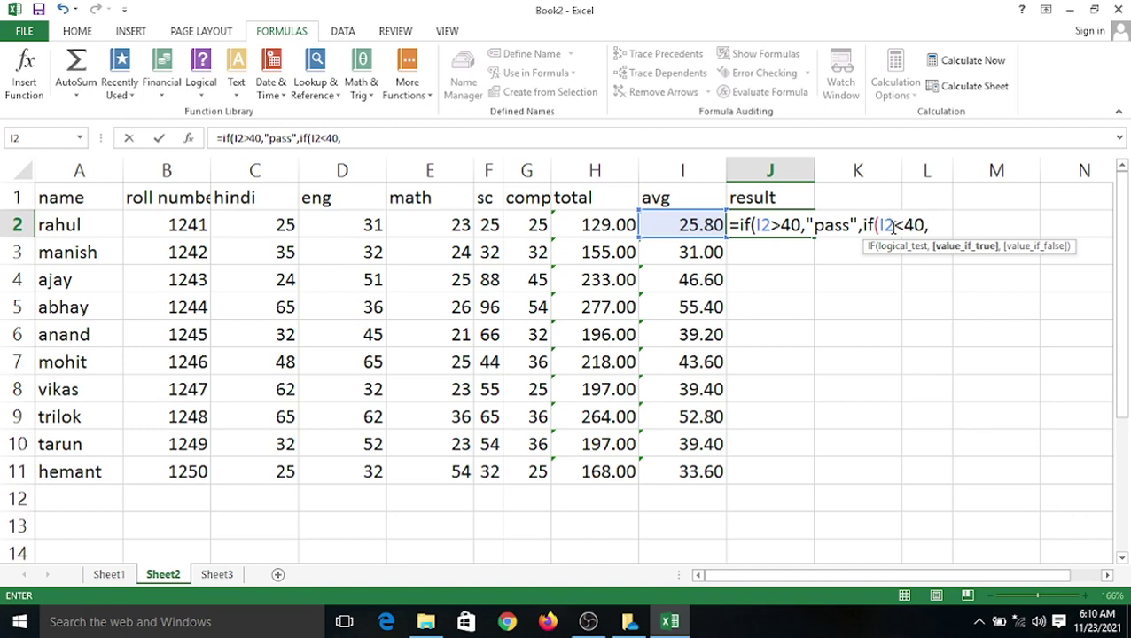
{"action": "type", "text": "\"fail\""}
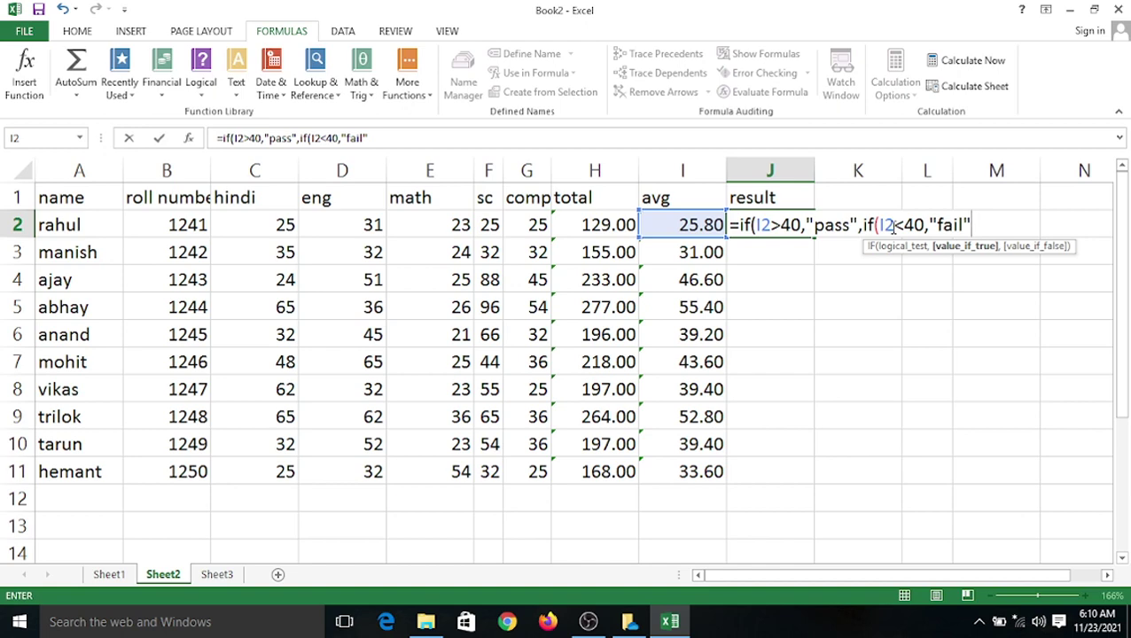
{"action": "type", "text": "))"}
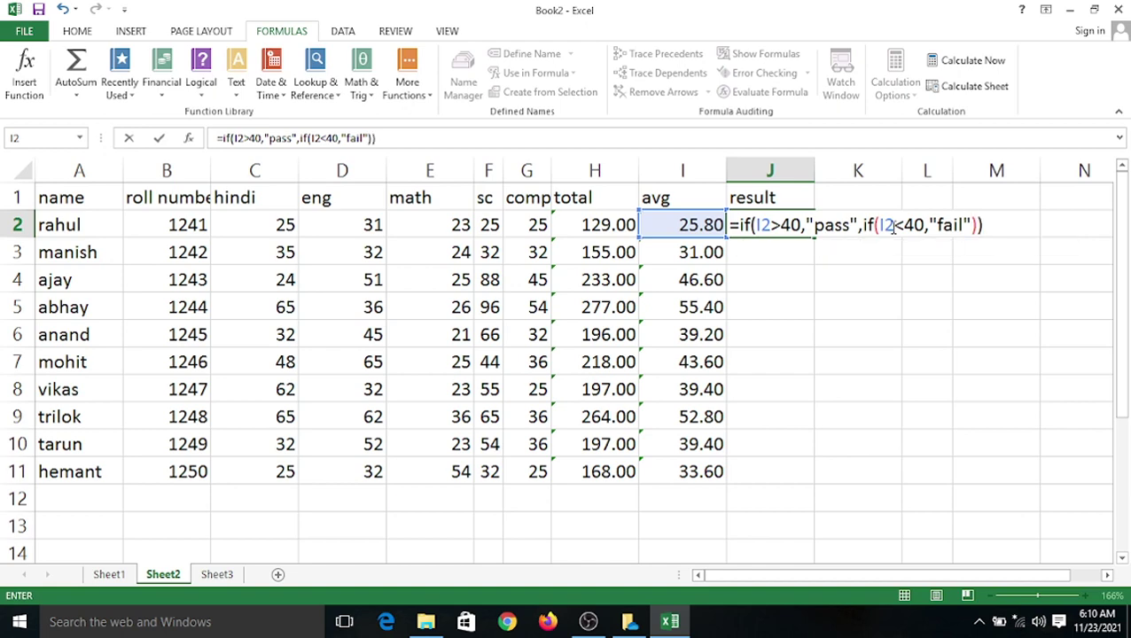
{"action": "key", "text": "Return"}
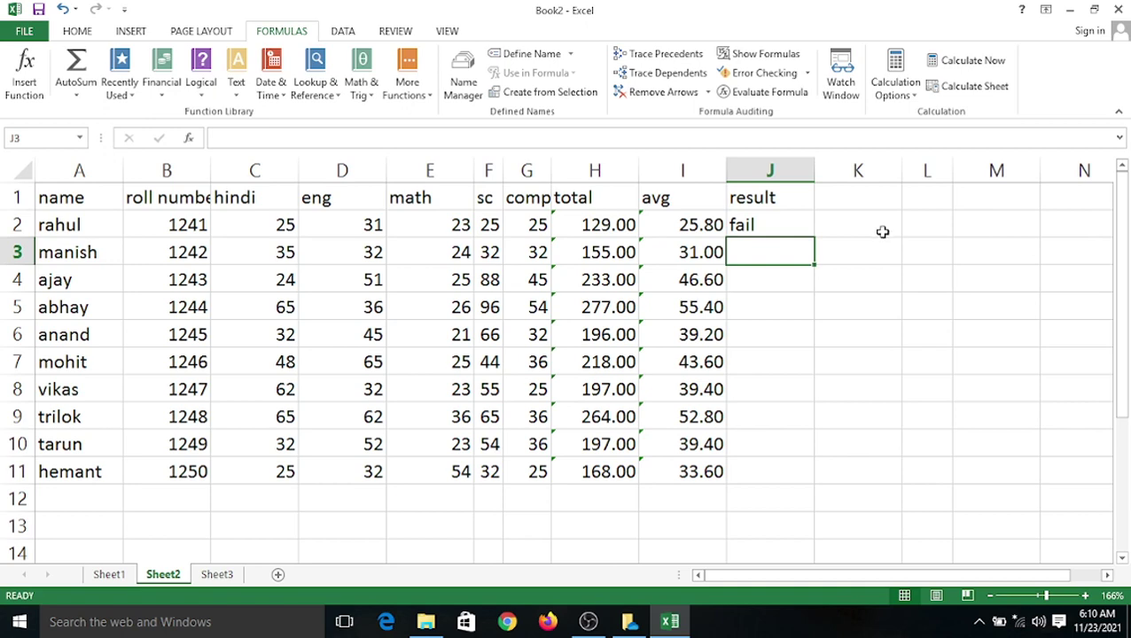
Fill the result formula from J2 down to J11 and review the formula in J2.
{"action": "left_click", "coordinate": [788, 231]}
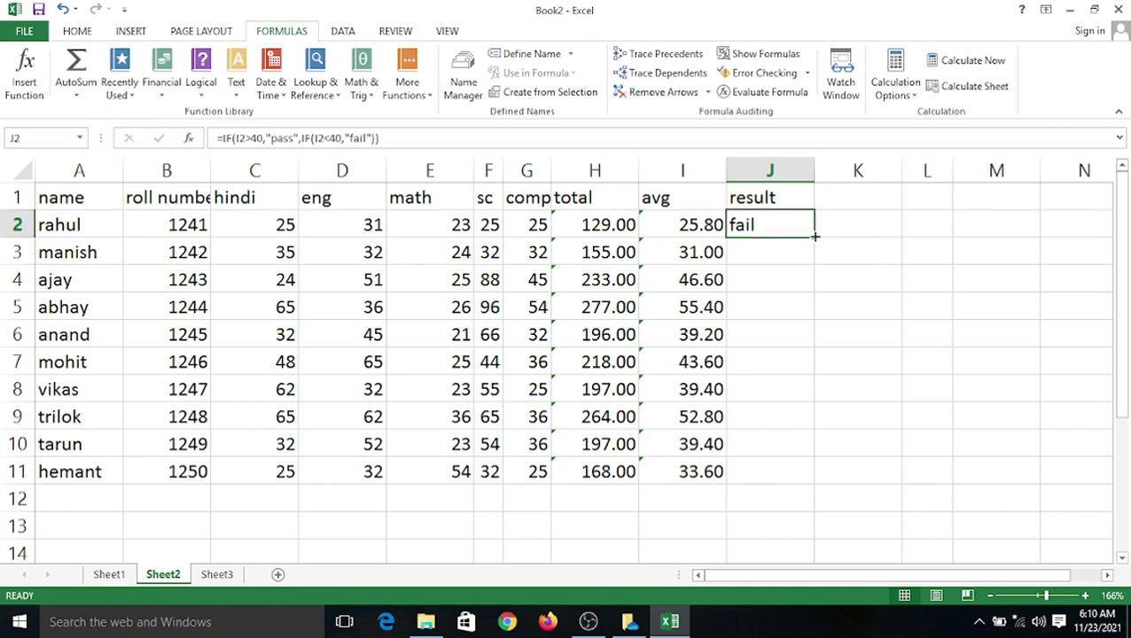
{"action": "left_click_drag", "start_coordinate": [811, 240], "coordinate": [825, 478]}
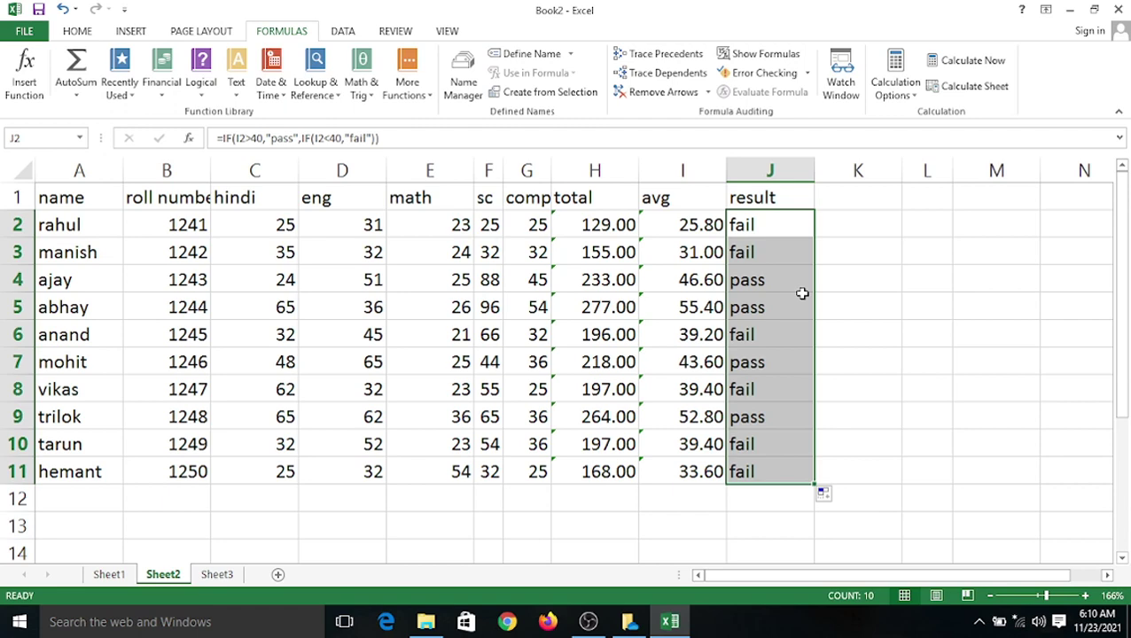
{"action": "double_click", "coordinate": [764, 221]}
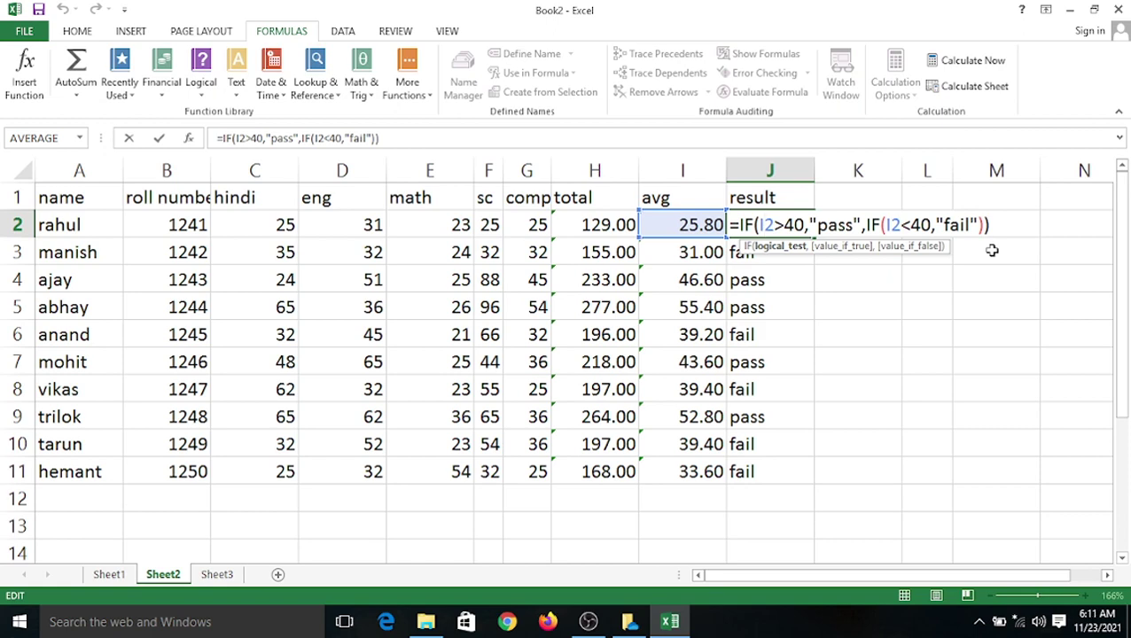
{"action": "left_click", "coordinate": [856, 355]}
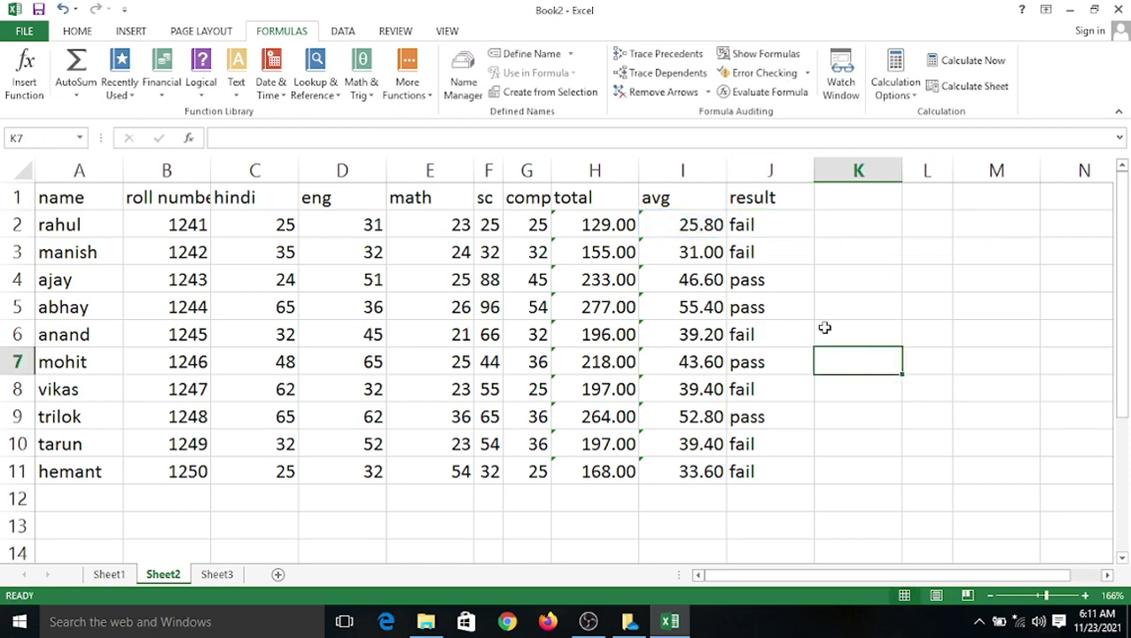
Set the comp mark in G2 to 75 and check the average in I2.
{"action": "left_click", "coordinate": [521, 225]}
{"action": "type", "text": "7"}
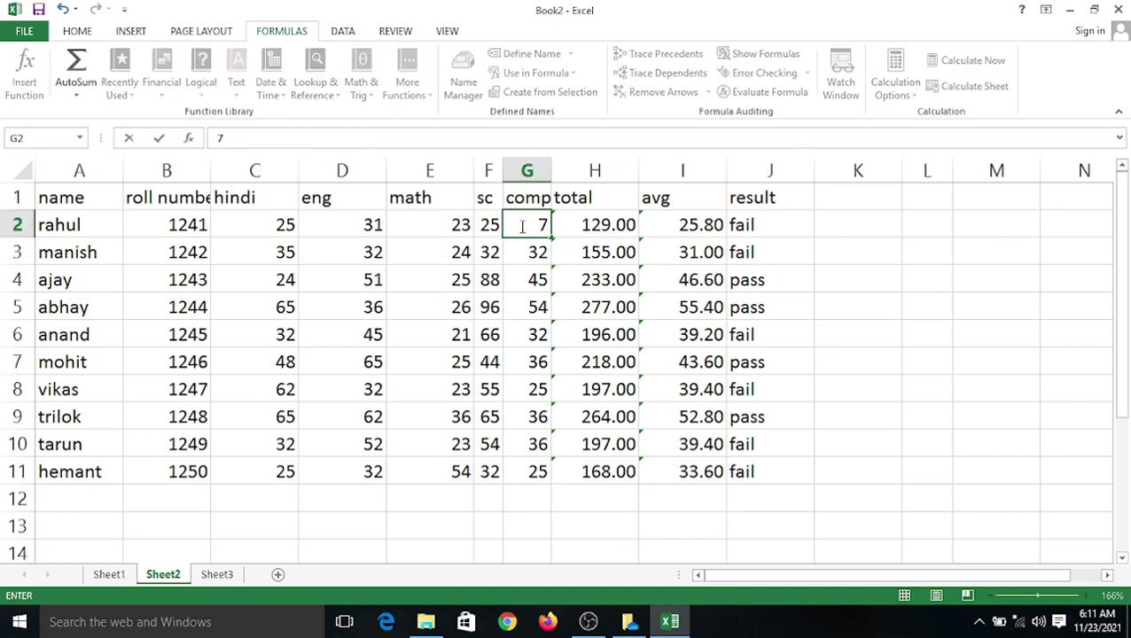
{"action": "type", "text": "5"}
{"action": "left_click", "coordinate": [534, 270]}
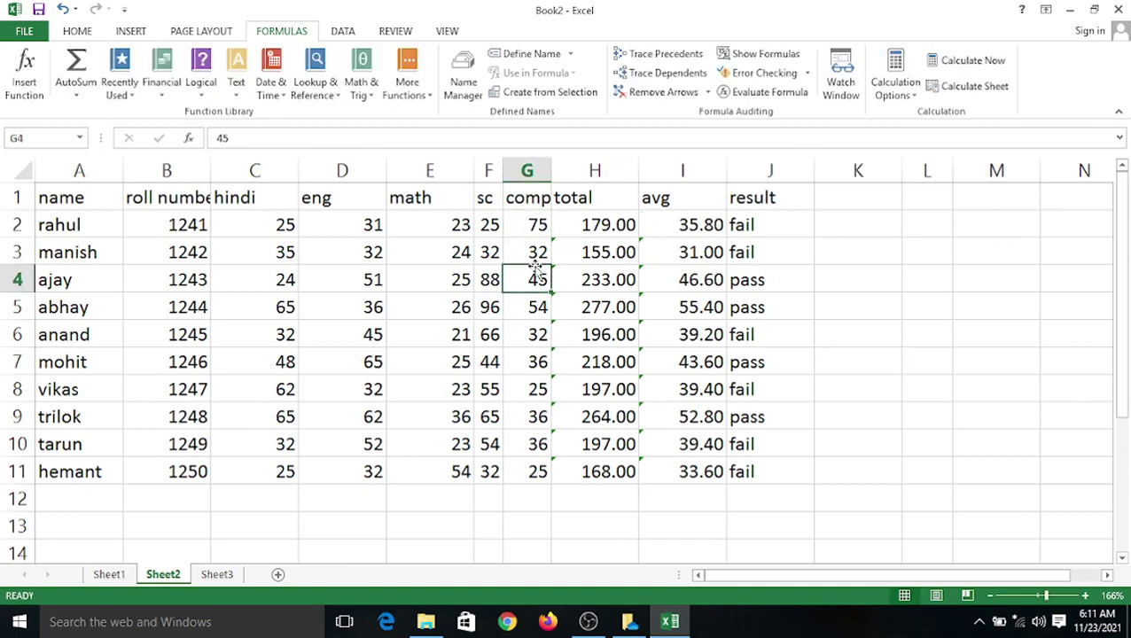
{"action": "left_click", "coordinate": [696, 229]}
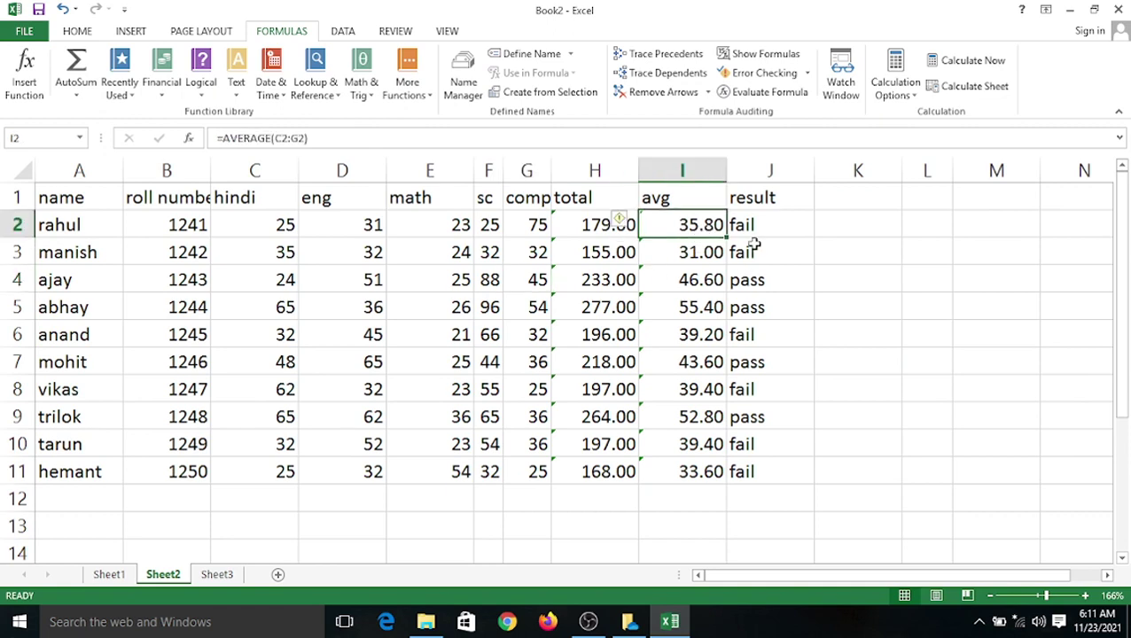
Set the math mark in E2 to 78 and check the average in I2 again.
{"action": "left_click", "coordinate": [540, 258]}
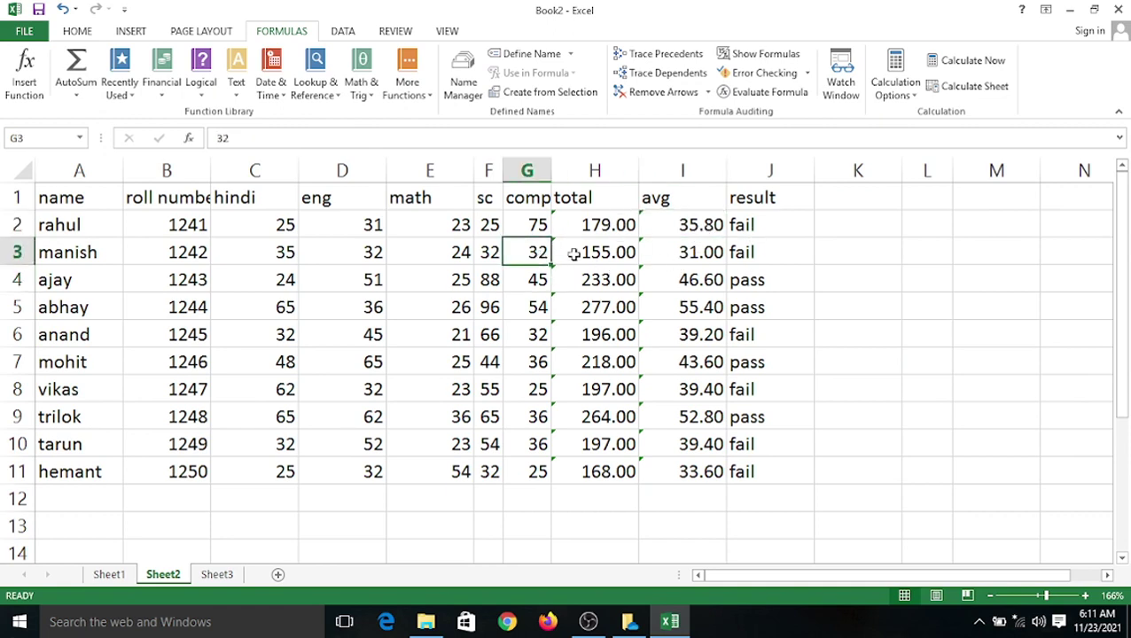
{"action": "left_click", "coordinate": [435, 229]}
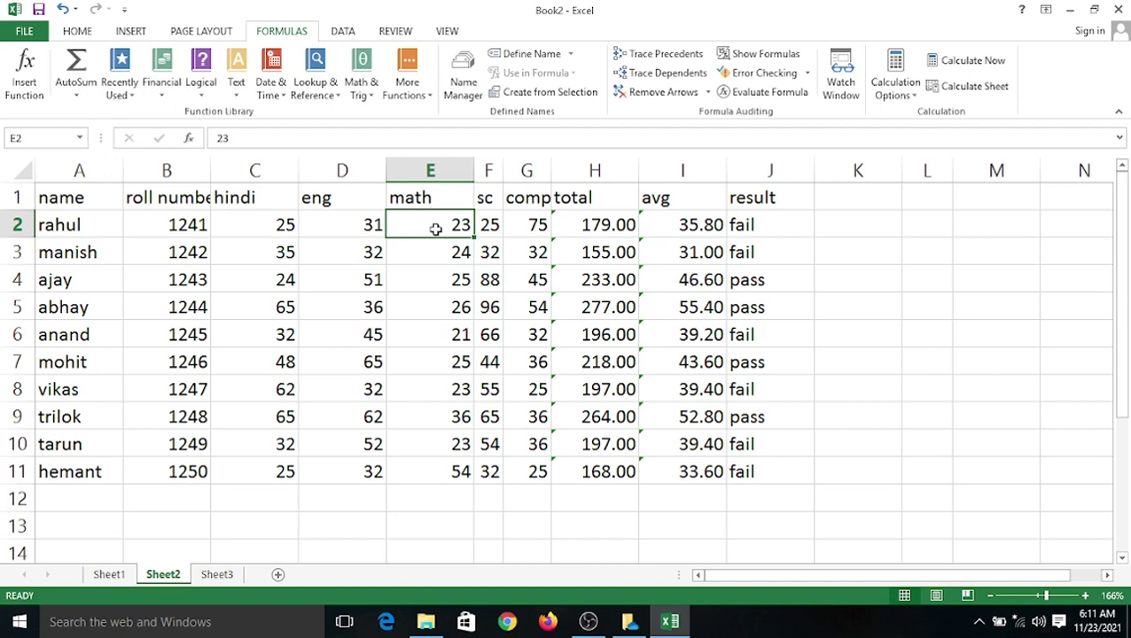
{"action": "type", "text": "78"}
{"action": "left_click", "coordinate": [433, 307]}
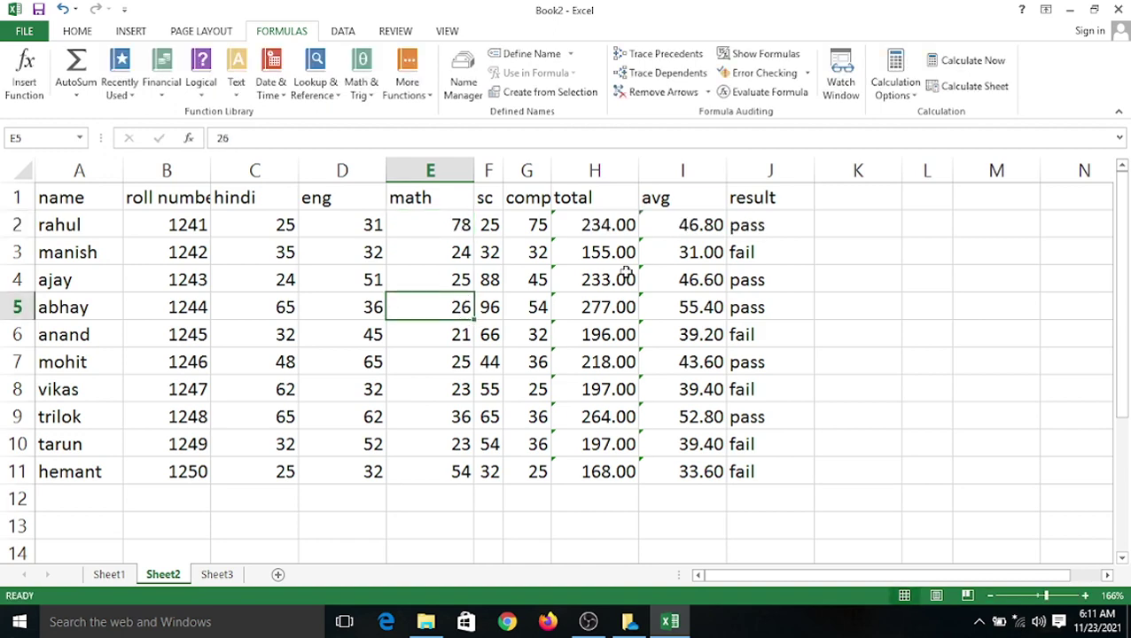
{"action": "left_click", "coordinate": [696, 229]}
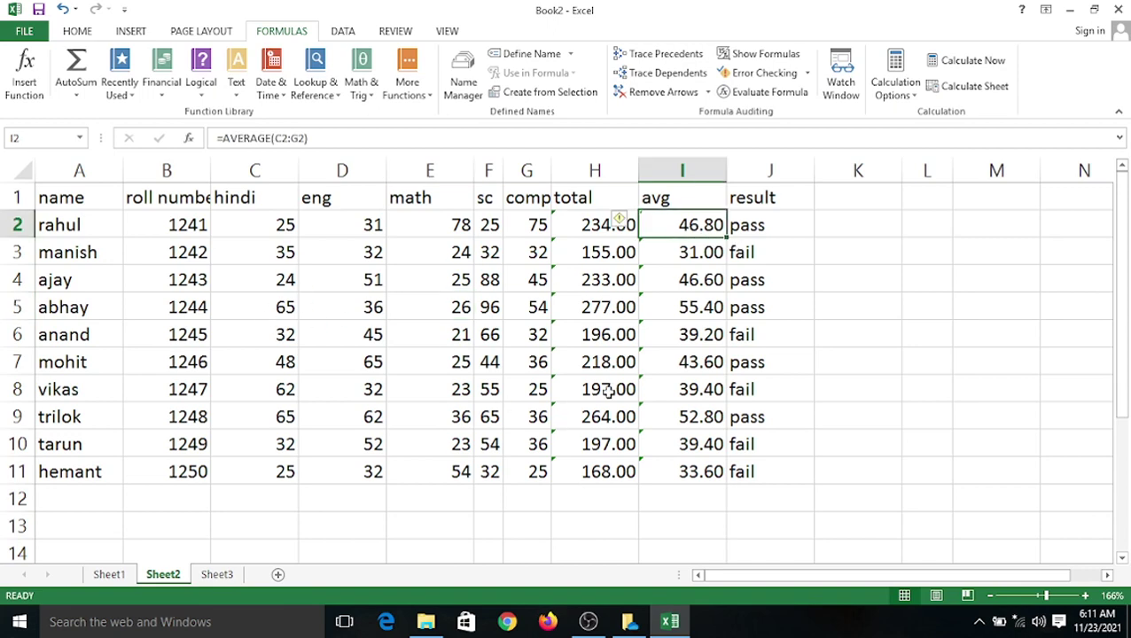
{"action": "left_click", "coordinate": [453, 369]}
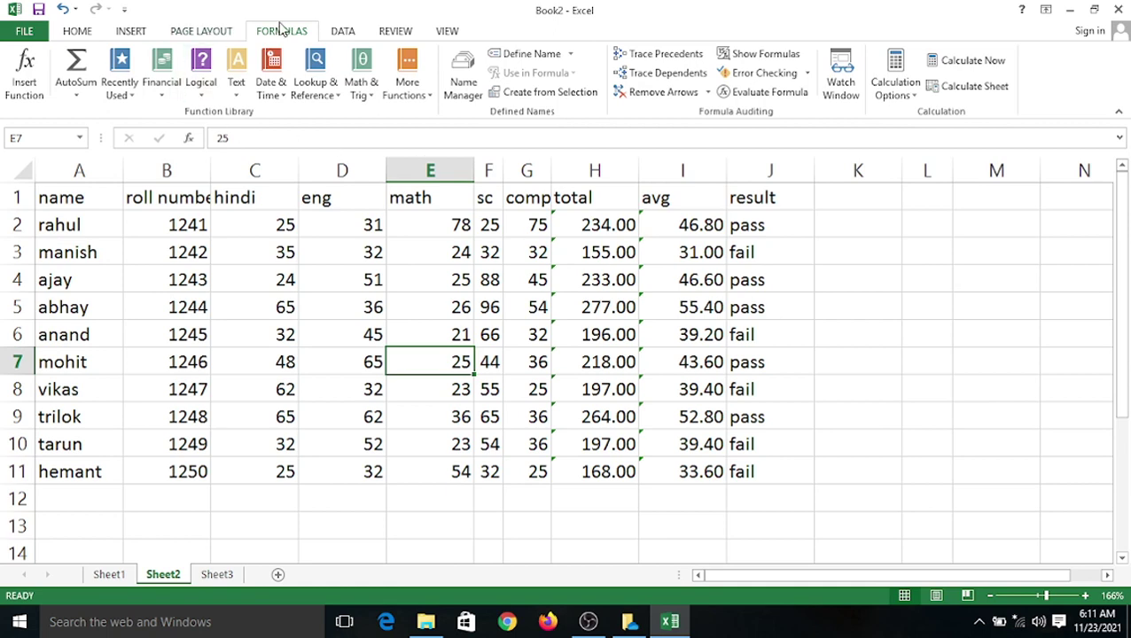
{"action": "left_click", "coordinate": [212, 99]}
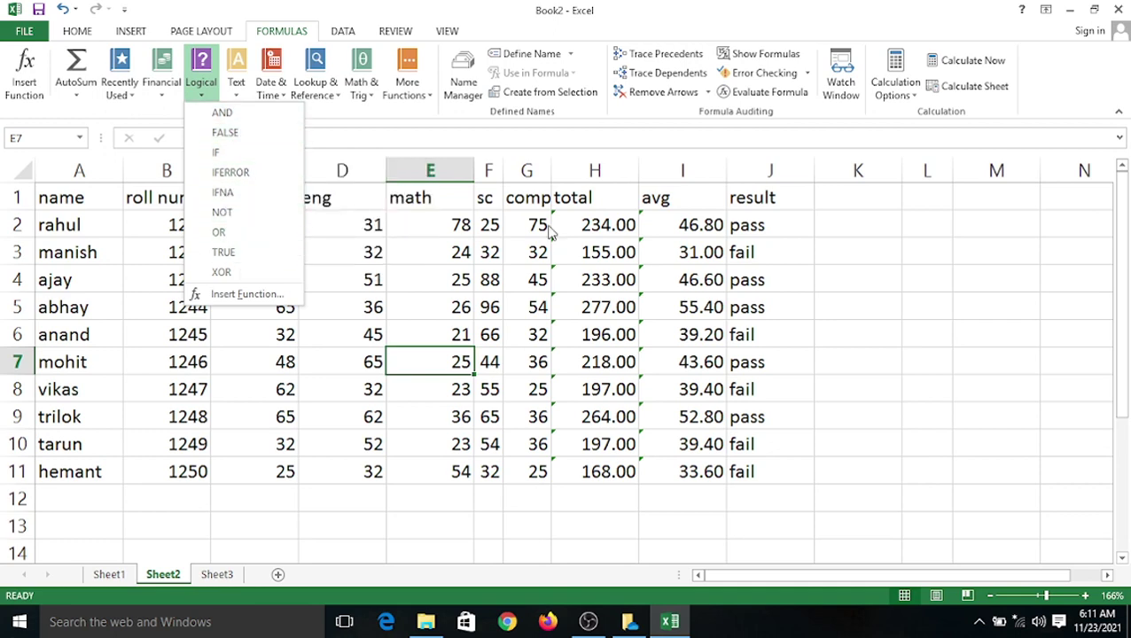
{"action": "left_click", "coordinate": [814, 213]}
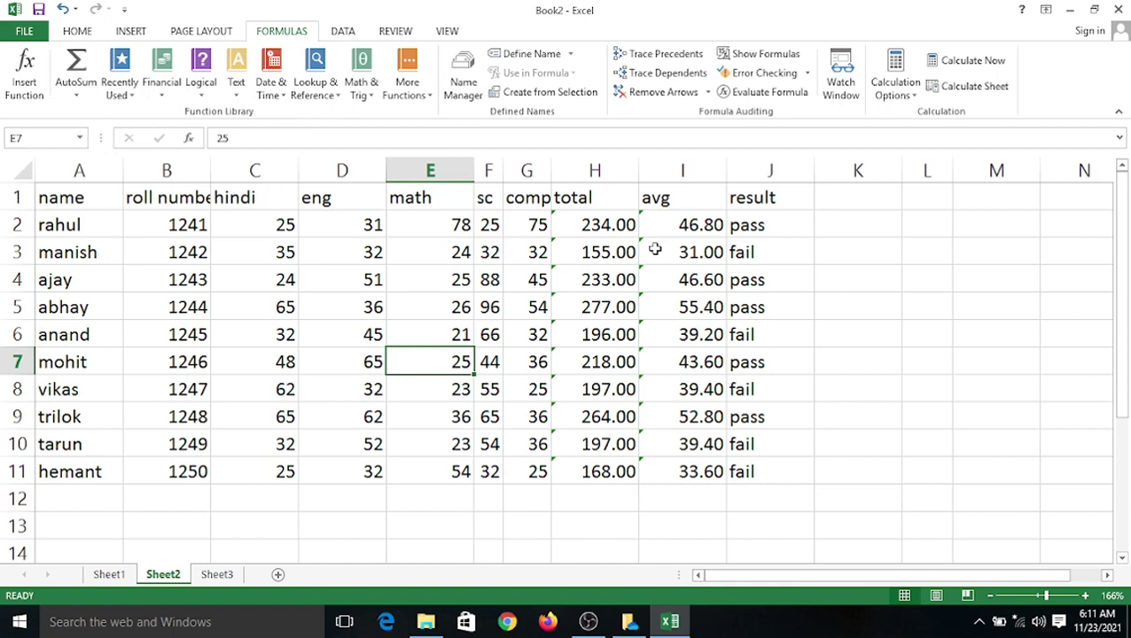
{"action": "left_click", "coordinate": [199, 92]}
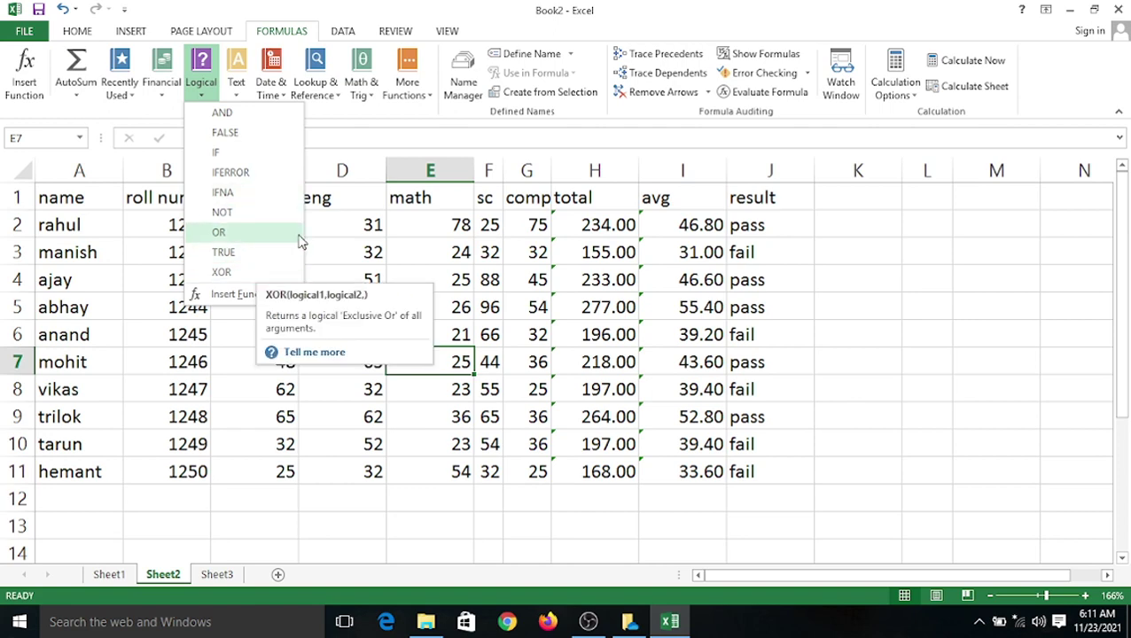
{"action": "left_click", "coordinate": [859, 302]}
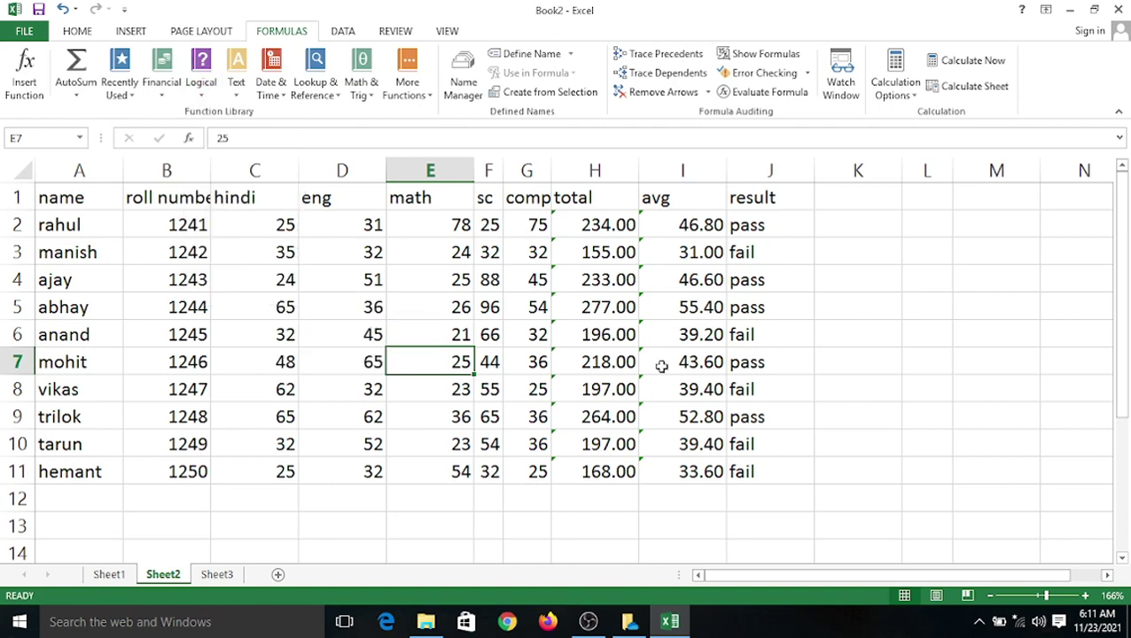
Add a new blank worksheet after Sheet3.
{"action": "left_click", "coordinate": [231, 575]}
{"action": "left_click", "coordinate": [276, 576]}
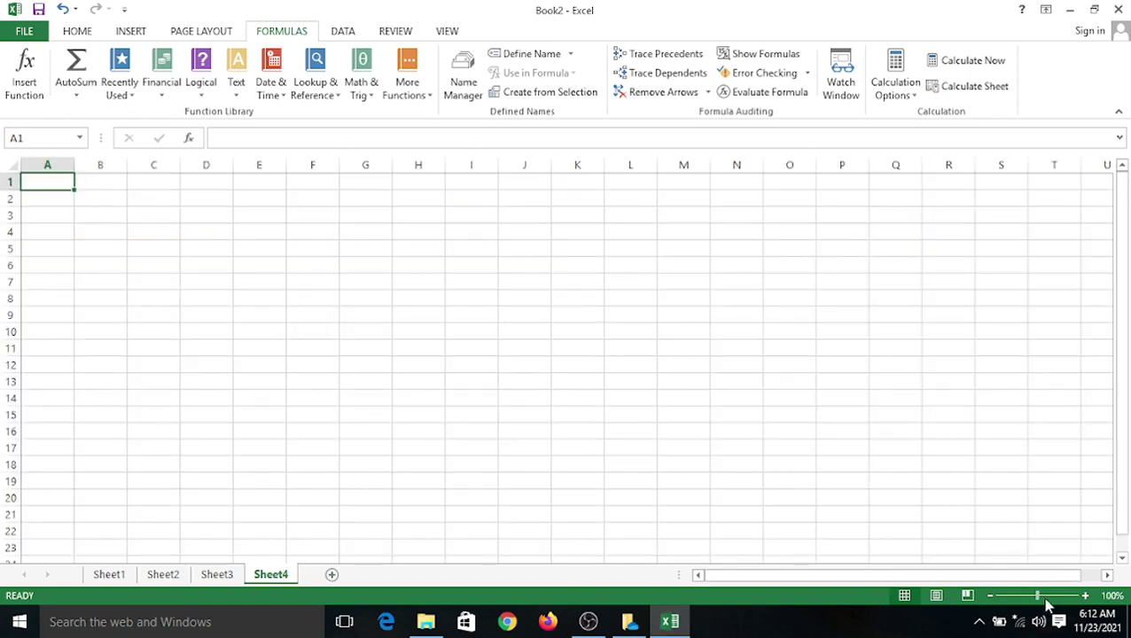
{"action": "left_click_drag", "start_coordinate": [1041, 598], "coordinate": [1060, 603]}
{"action": "left_click", "coordinate": [419, 318]}
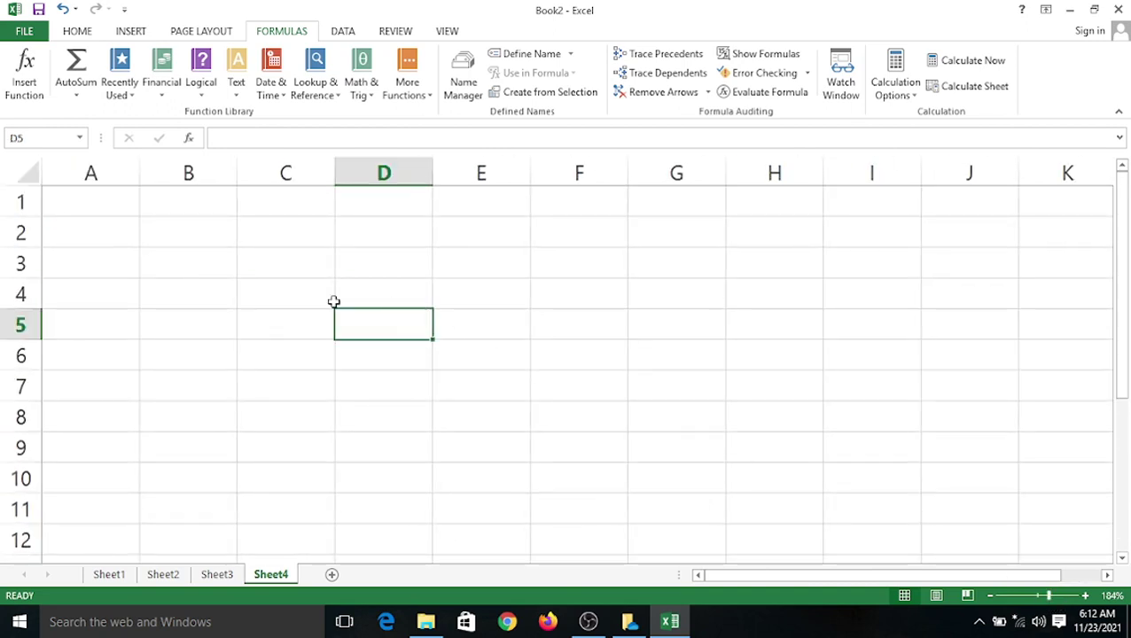
{"action": "left_click", "coordinate": [234, 97]}
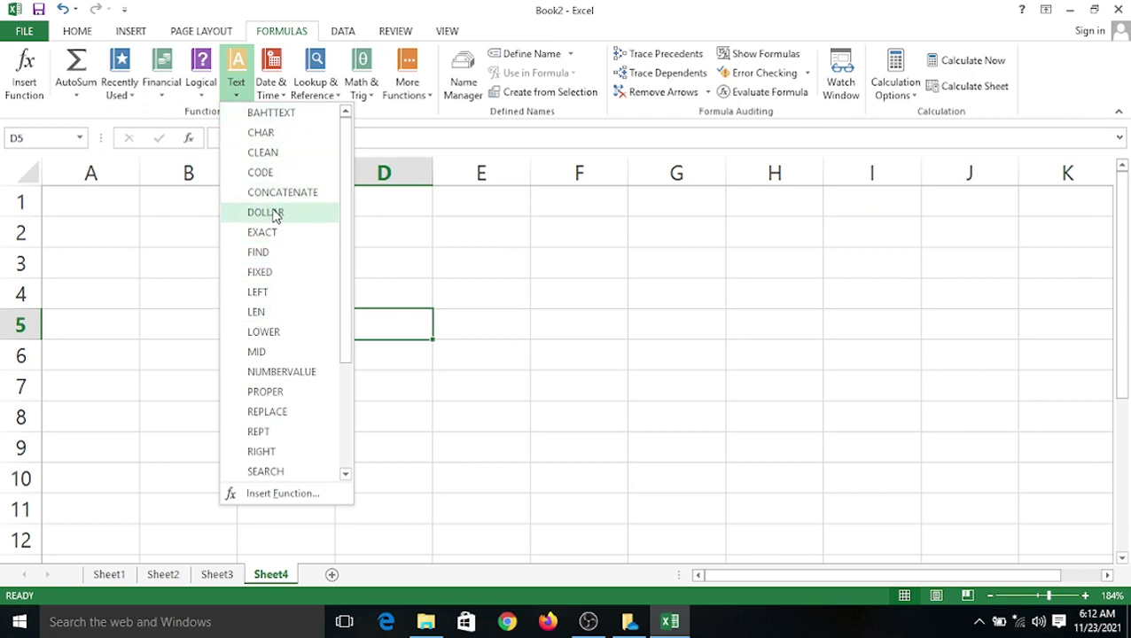
{"action": "scroll", "coordinate": [273, 215], "scroll_direction": "down", "scroll_amount": 3}
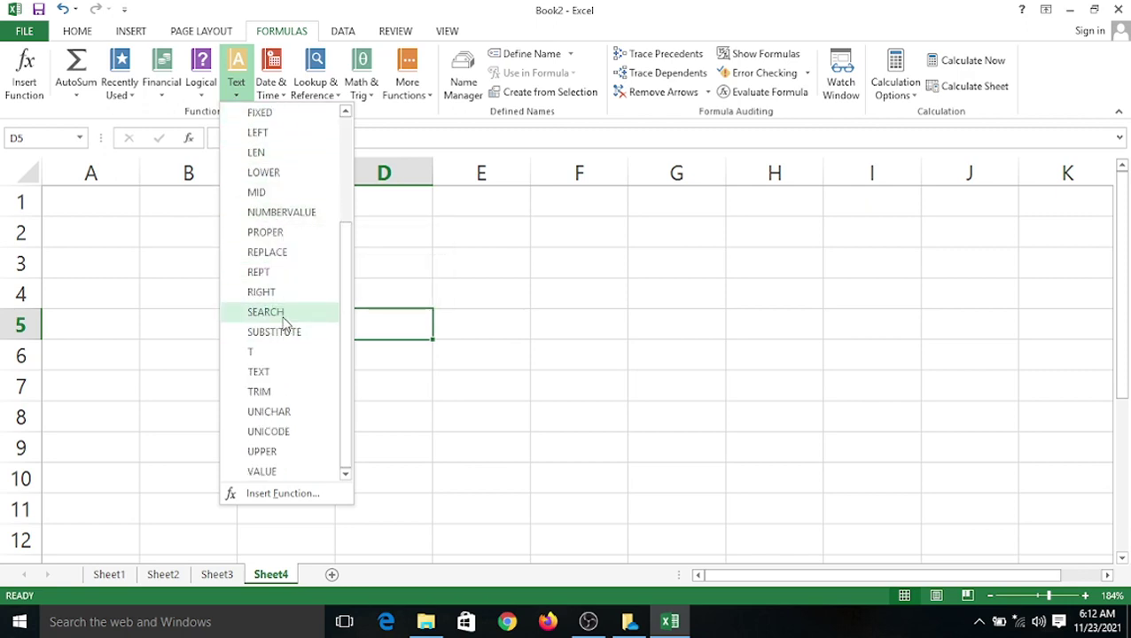
{"action": "scroll", "coordinate": [285, 313], "scroll_direction": "up", "scroll_amount": 3}
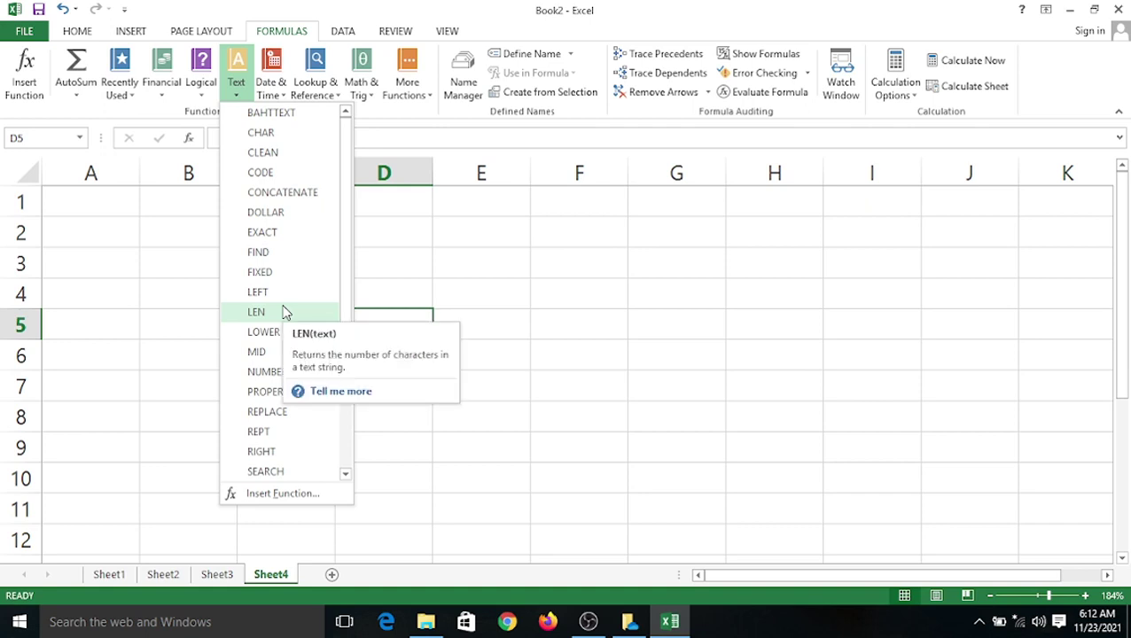
{"action": "left_click", "coordinate": [631, 297]}
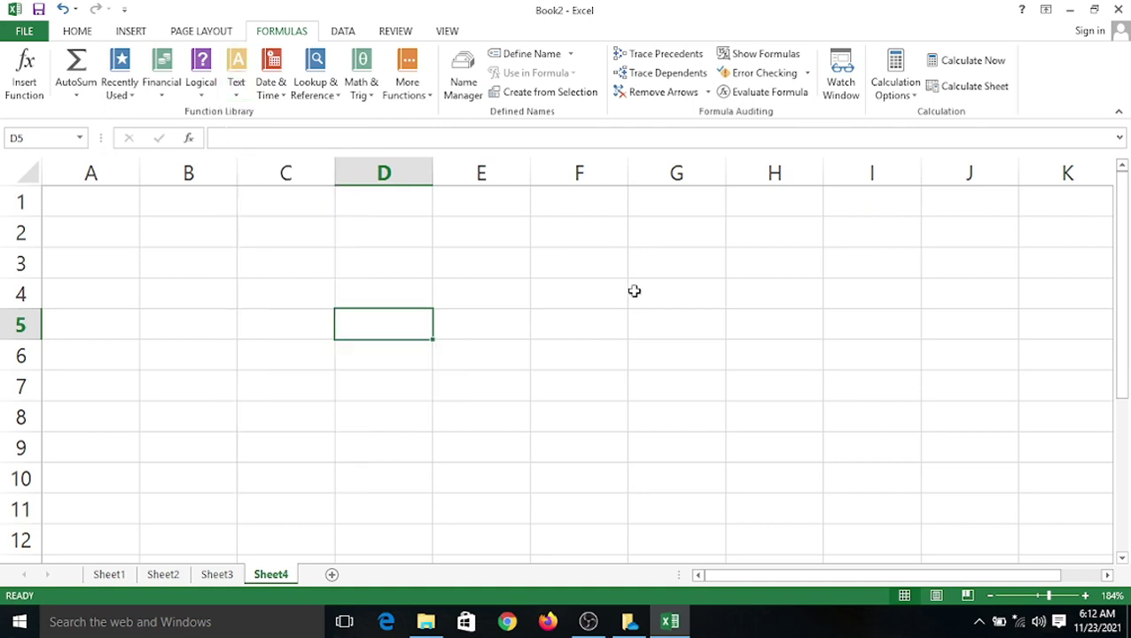
Enter the function labels clean in B3 and lower in B4.
{"action": "left_click", "coordinate": [182, 255]}
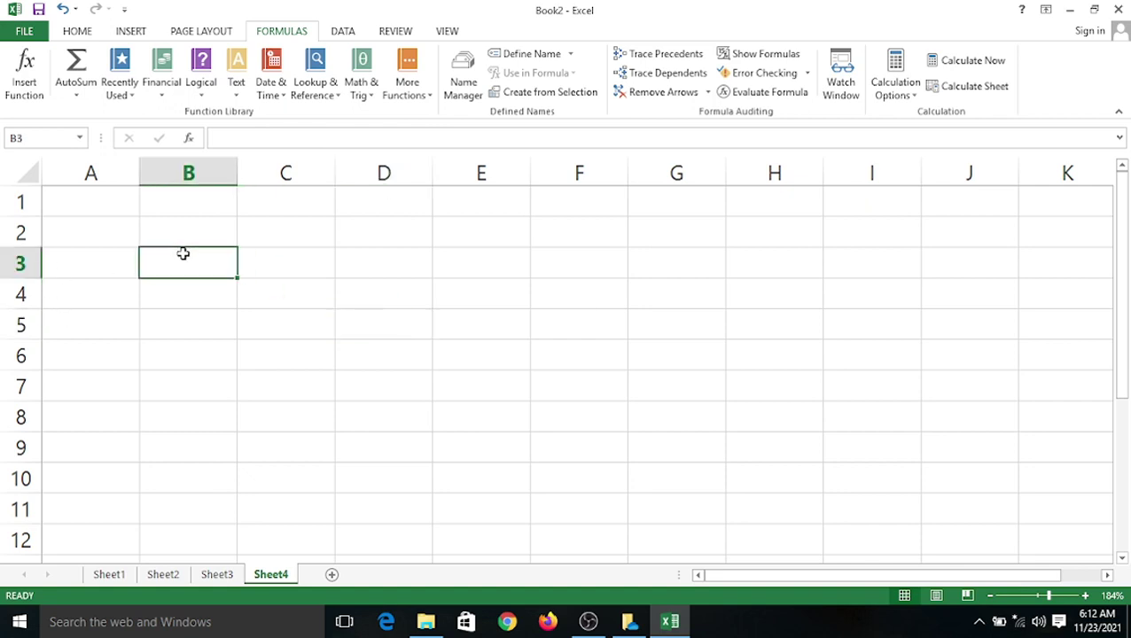
{"action": "type", "text": "c"}
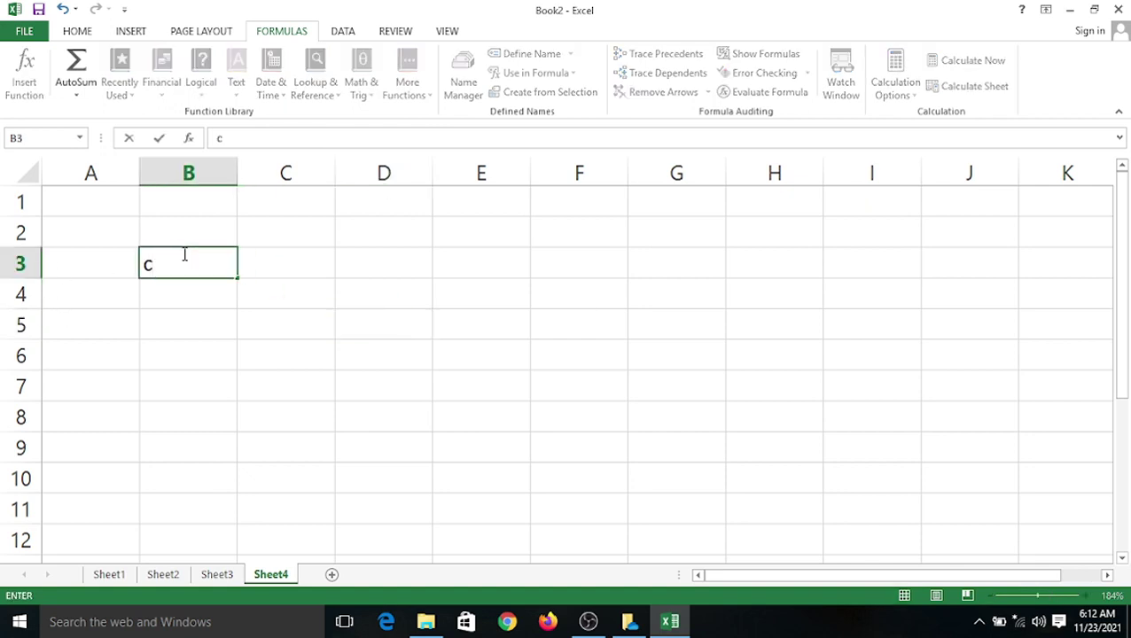
{"action": "type", "text": "lean"}
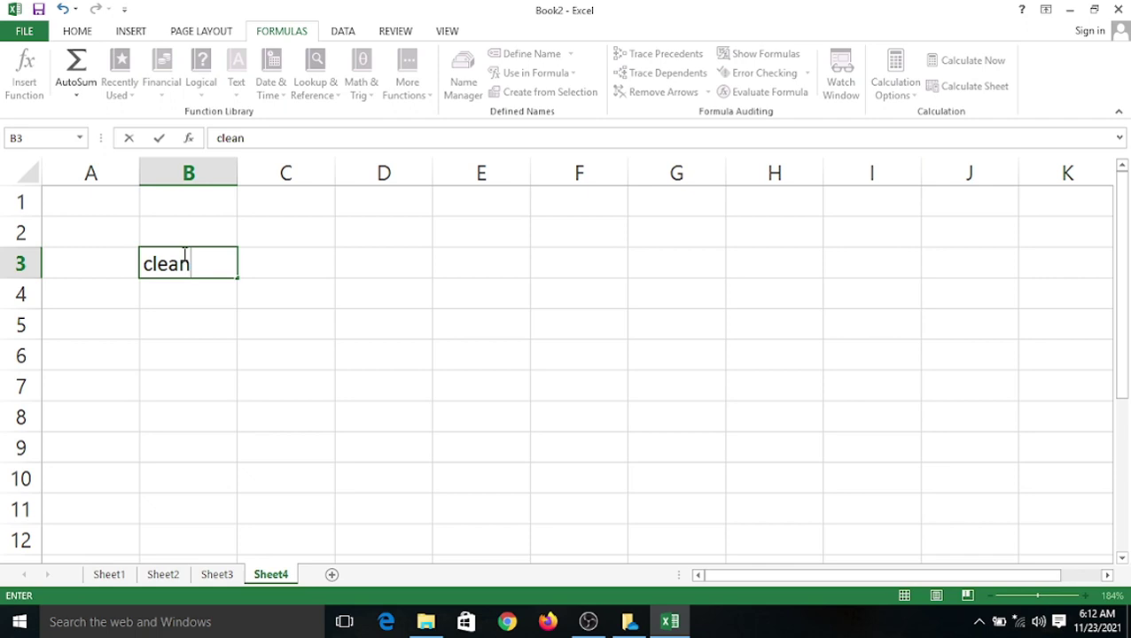
{"action": "key", "text": "Return"}
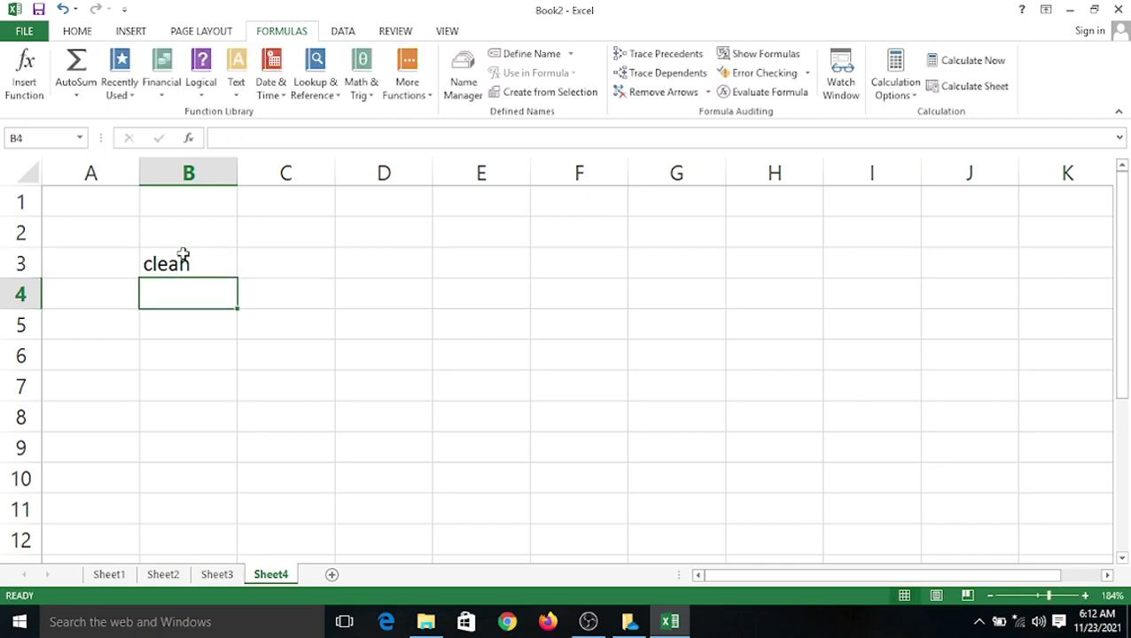
{"action": "type", "text": "loe"}
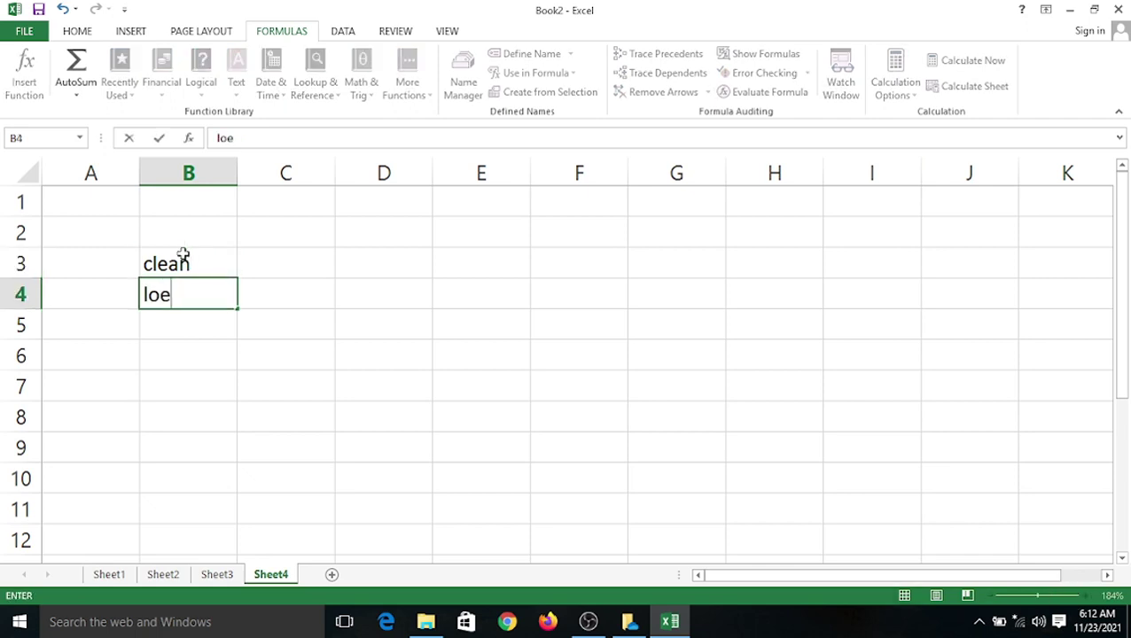
{"action": "key", "text": "BackSpace"}
{"action": "type", "text": "wer"}
{"action": "key", "text": "Return"}
Continue the label list with upper in B5, proper in B6 and right in B7.
{"action": "type", "text": "uppwe"}
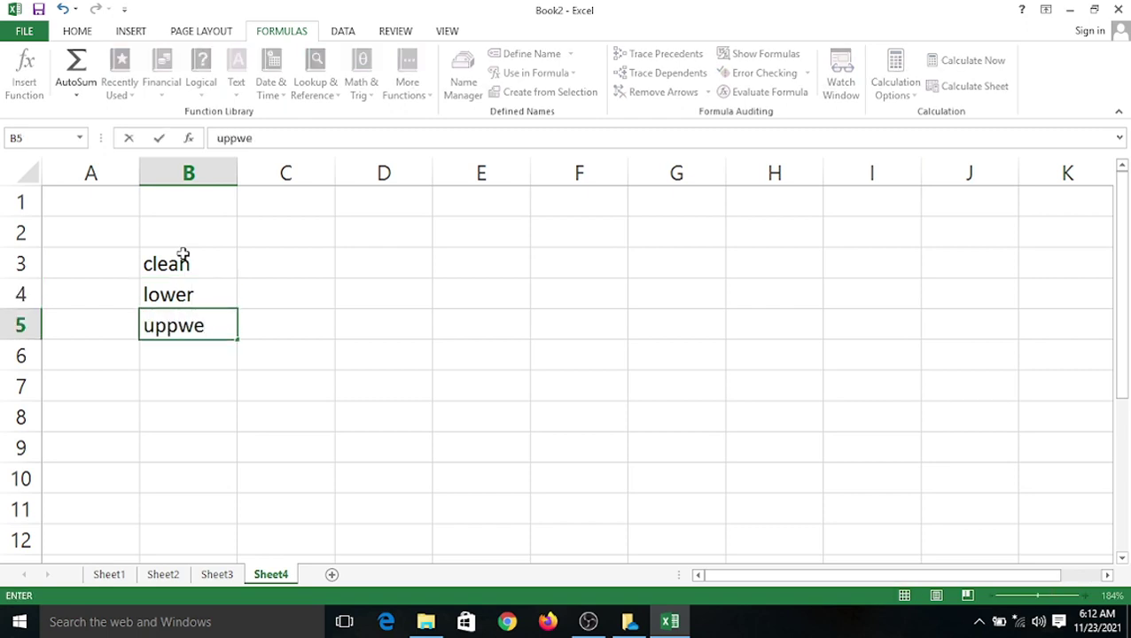
{"action": "key", "text": "BackSpace"}
{"action": "key", "text": "BackSpace"}
{"action": "type", "text": "er"}
{"action": "key", "text": "Return"}
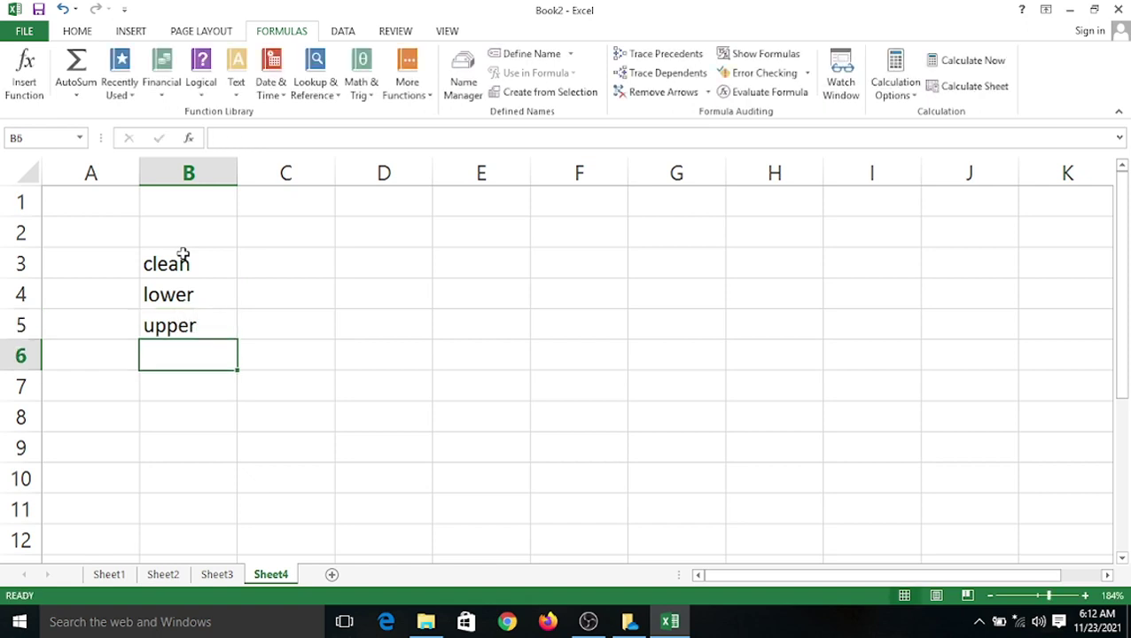
{"action": "type", "text": "pro"}
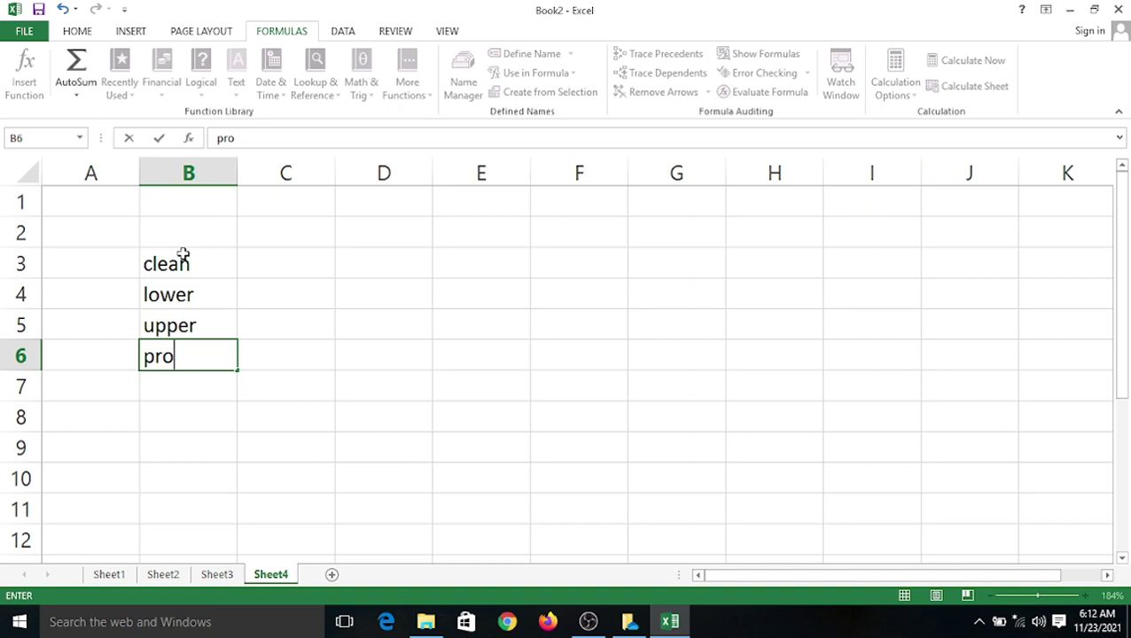
{"action": "type", "text": "r"}
{"action": "key", "text": "BackSpace"}
{"action": "type", "text": "per"}
{"action": "key", "text": "Return"}
{"action": "type", "text": "ri"}
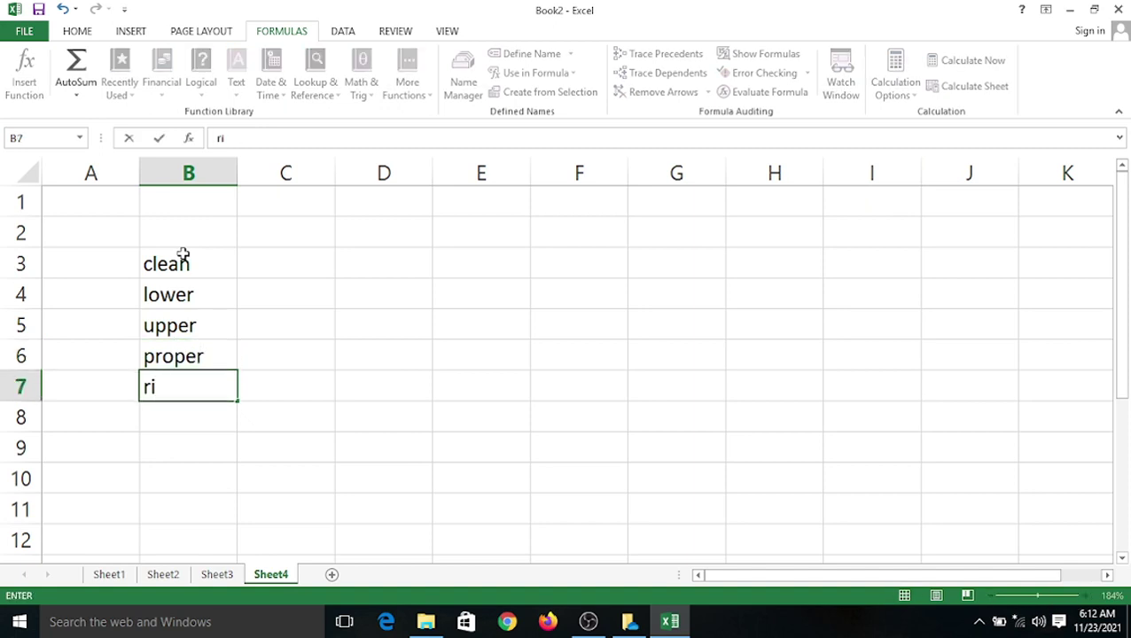
{"action": "type", "text": "ght"}
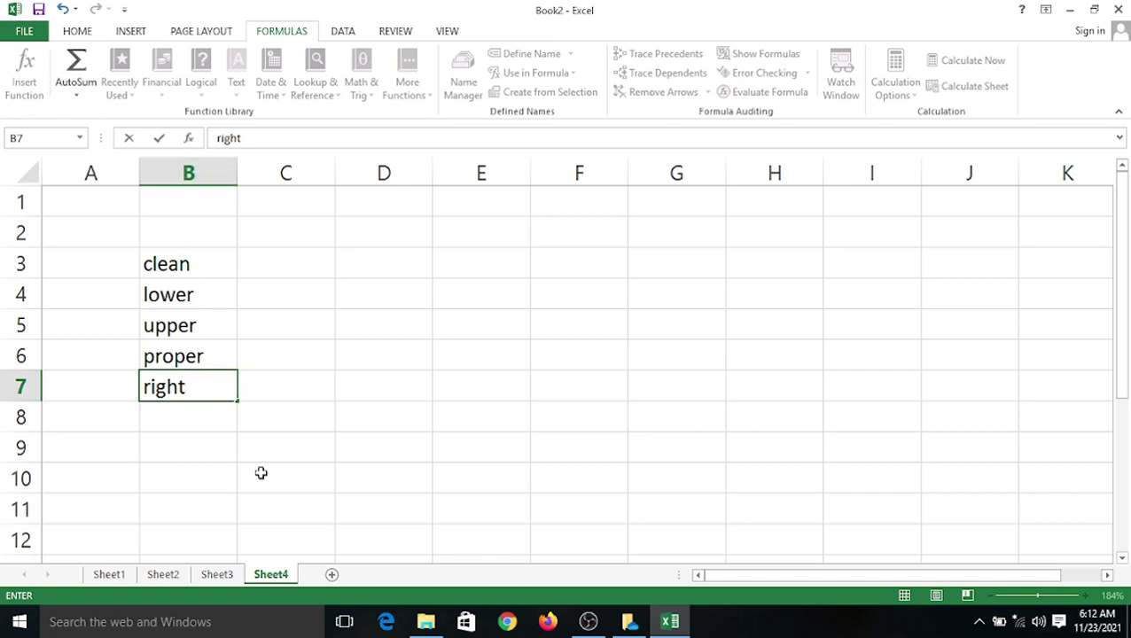
Enter the sample text computer in cell D2.
{"action": "left_click", "coordinate": [367, 239]}
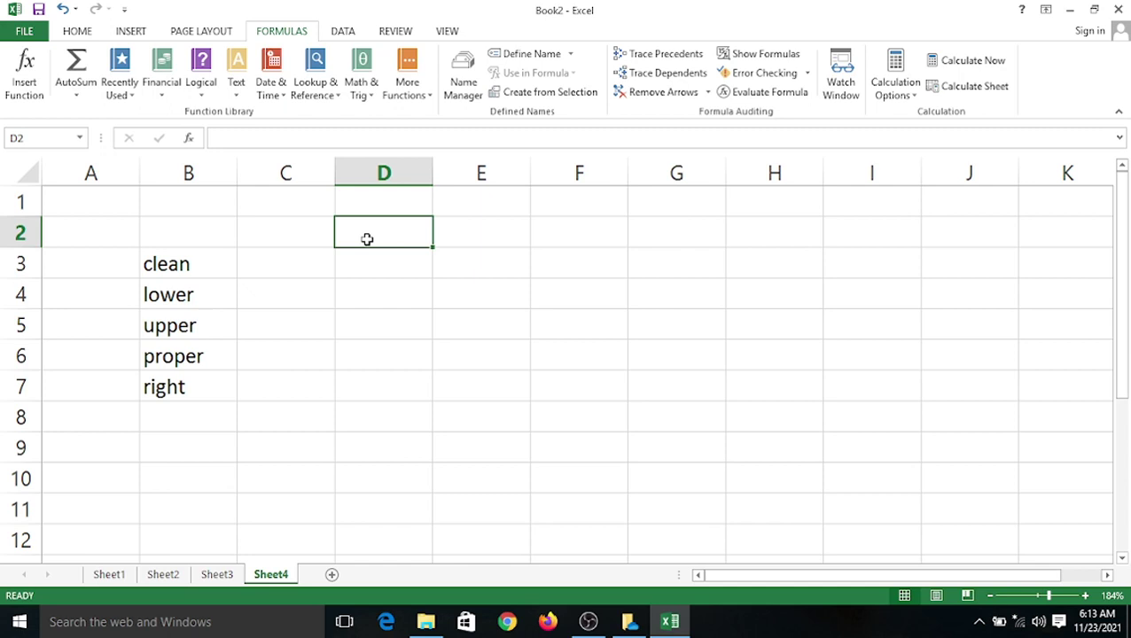
{"action": "type", "text": "computer"}
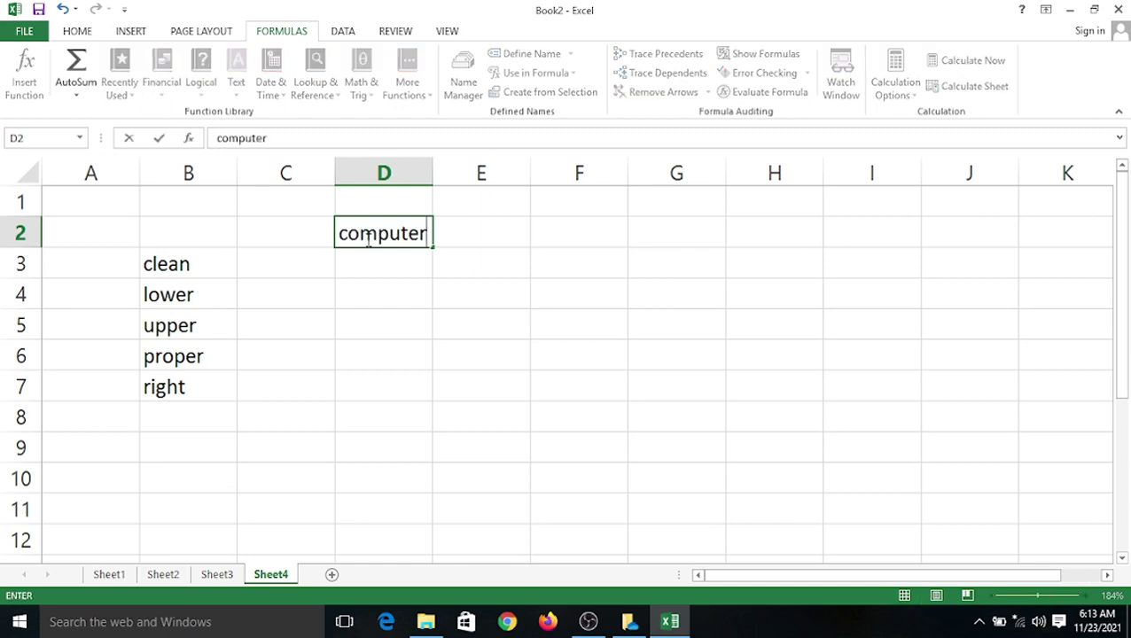
{"action": "left_click", "coordinate": [448, 379]}
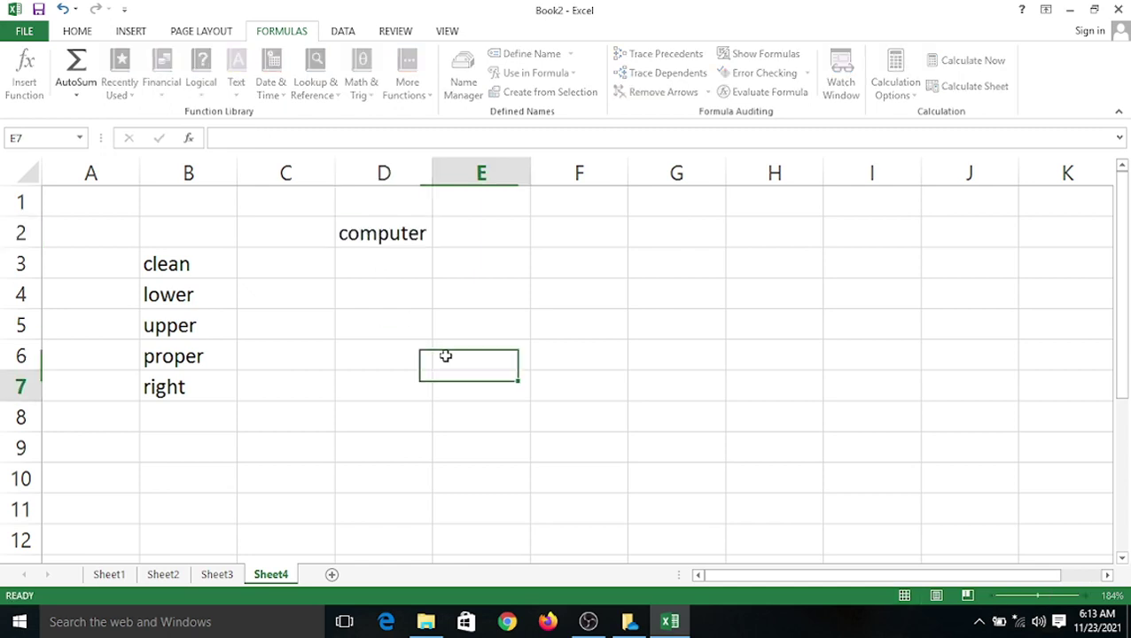
Format the text in D2 as bold, italic, underlined and red, with a yellow cell fill.
{"action": "left_click", "coordinate": [366, 229]}
{"action": "left_click", "coordinate": [73, 32]}
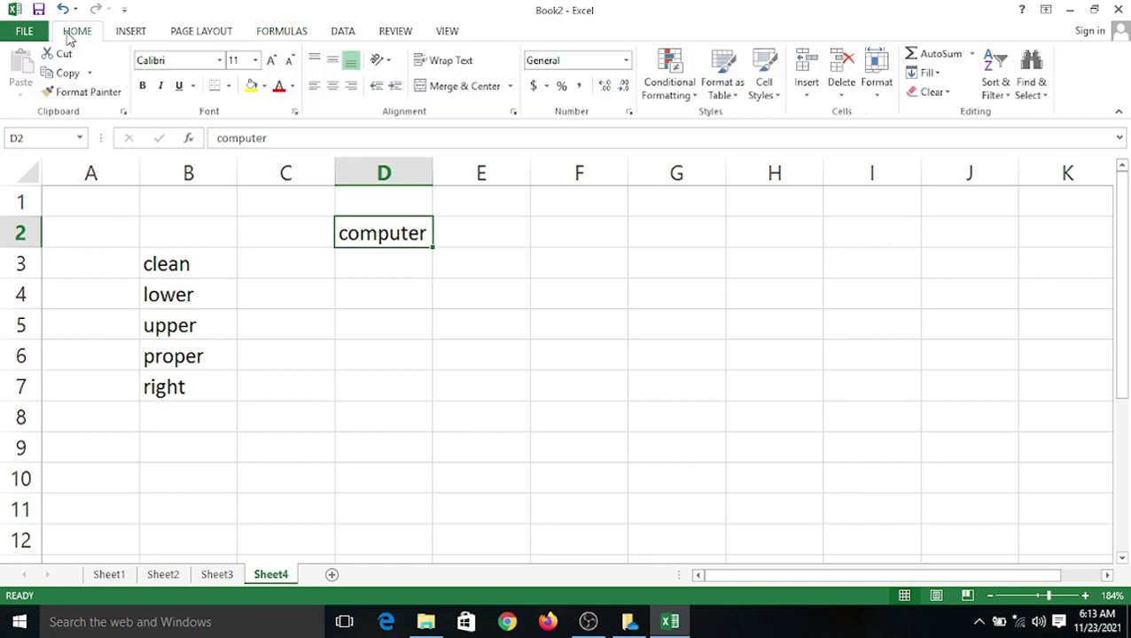
{"action": "left_click", "coordinate": [142, 85]}
{"action": "left_click", "coordinate": [160, 85]}
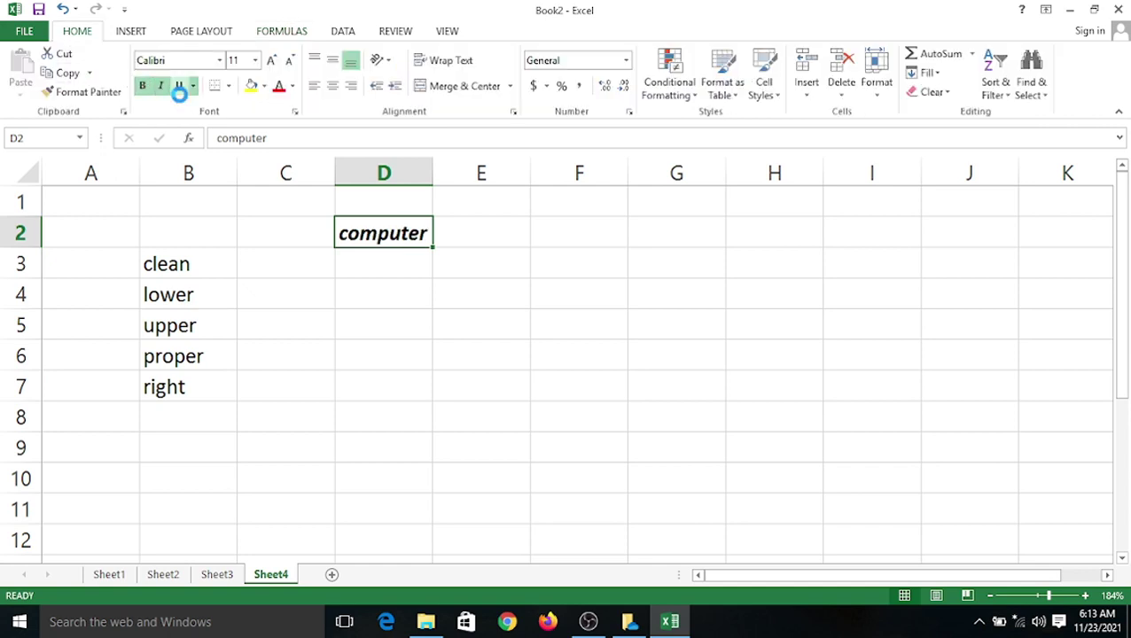
{"action": "left_click", "coordinate": [179, 87]}
{"action": "left_click", "coordinate": [278, 86]}
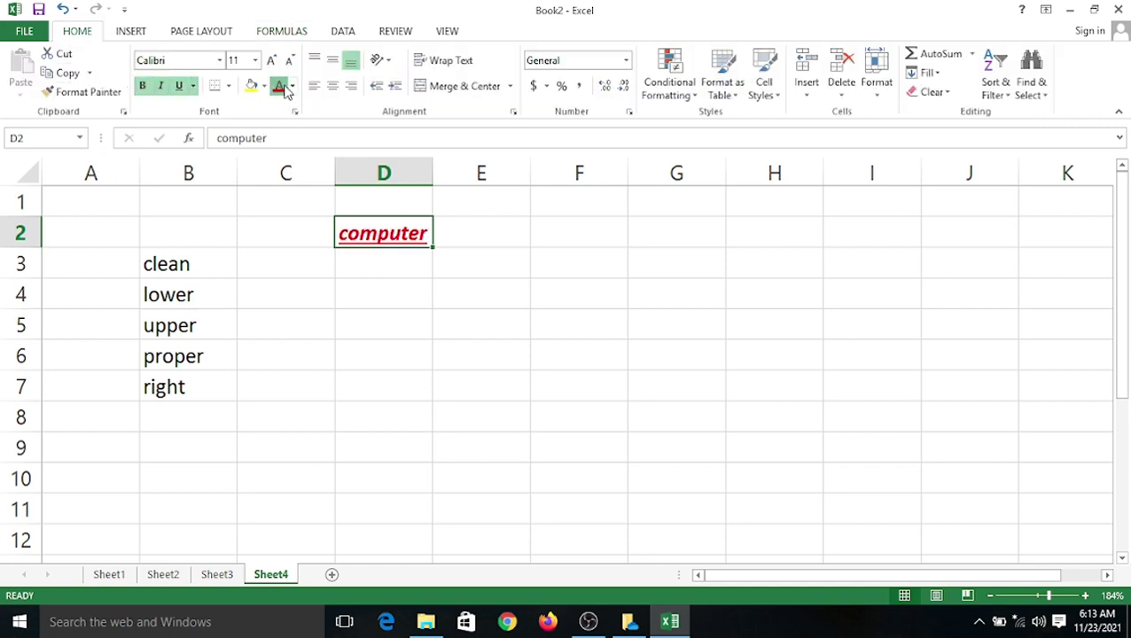
{"action": "left_click", "coordinate": [252, 89]}
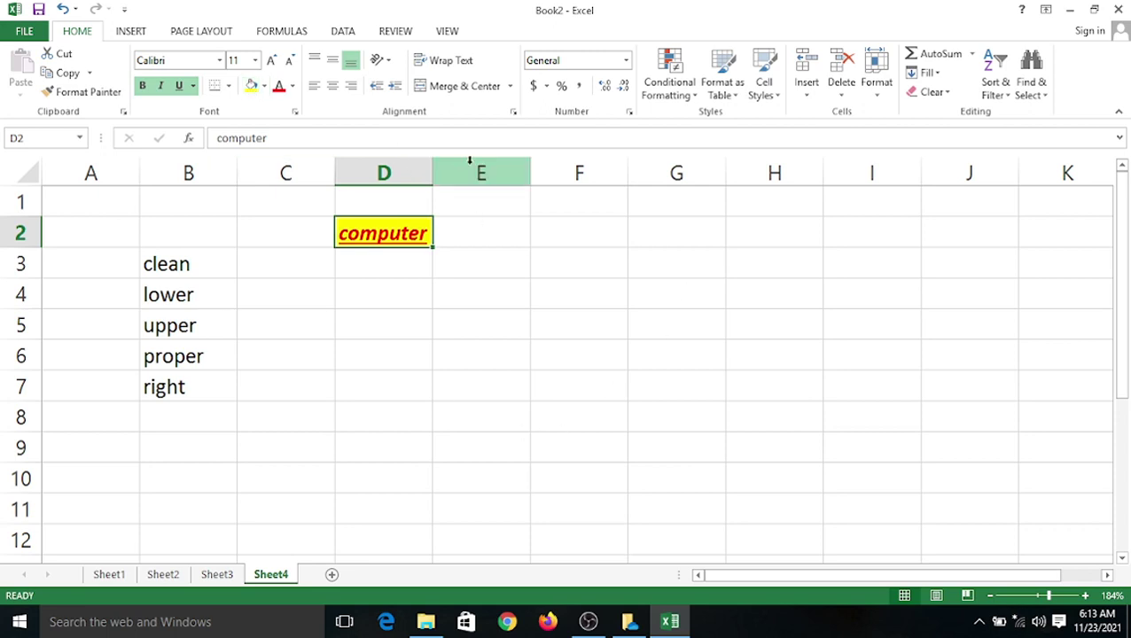
Increase the font size of D2 to 16 and widen column D to fit the text.
{"action": "left_click", "coordinate": [272, 61]}
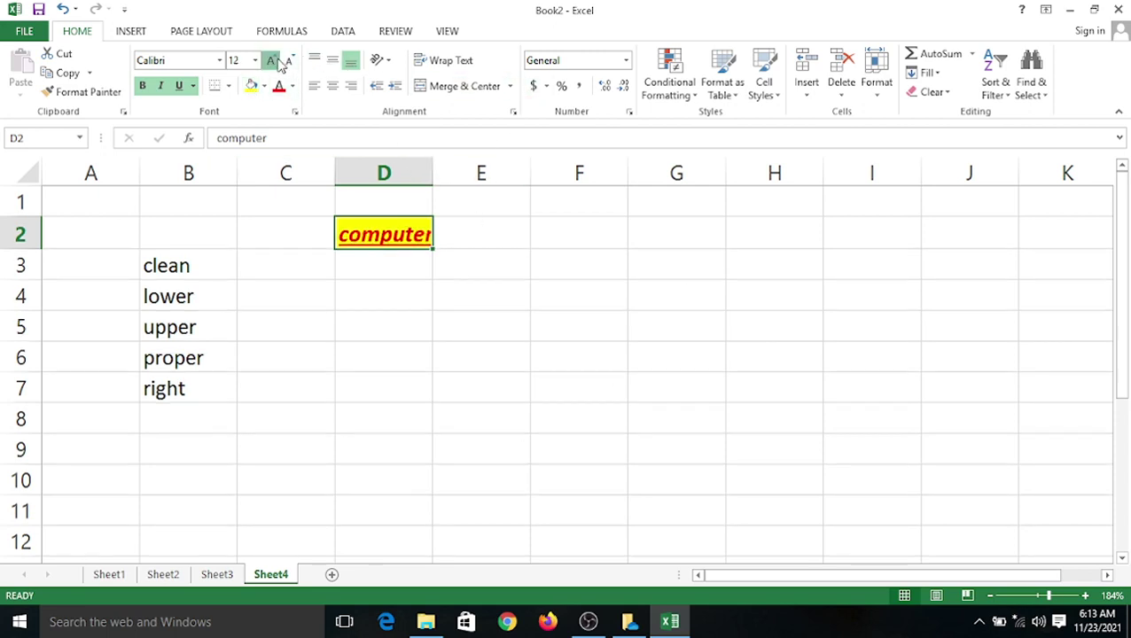
{"action": "left_click", "coordinate": [272, 61]}
{"action": "left_click", "coordinate": [272, 60]}
{"action": "left_click_drag", "start_coordinate": [434, 172], "coordinate": [477, 171]}
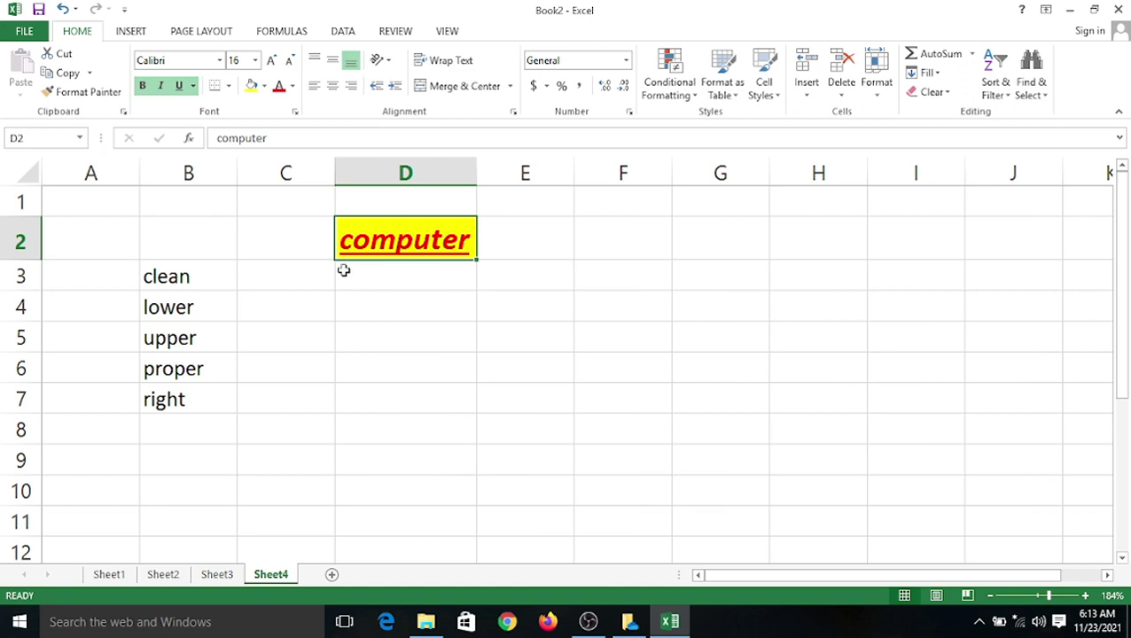
Enter the formula =clean((D2)) in C3, beside the clean label.
{"action": "left_click", "coordinate": [277, 273]}
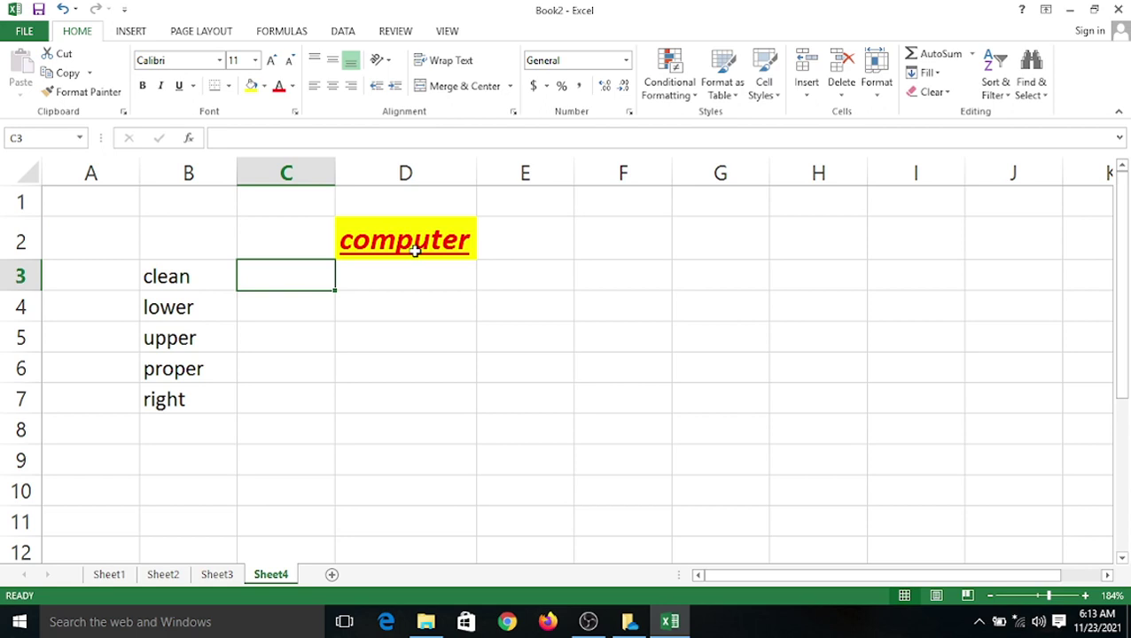
{"action": "type", "text": "="}
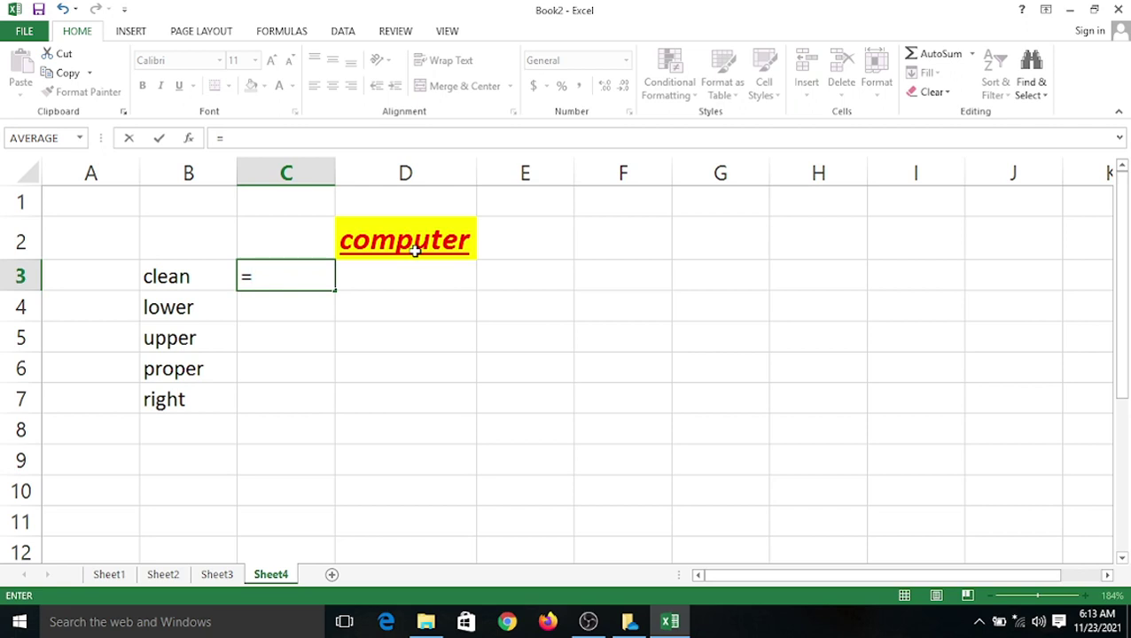
{"action": "type", "text": "cl"}
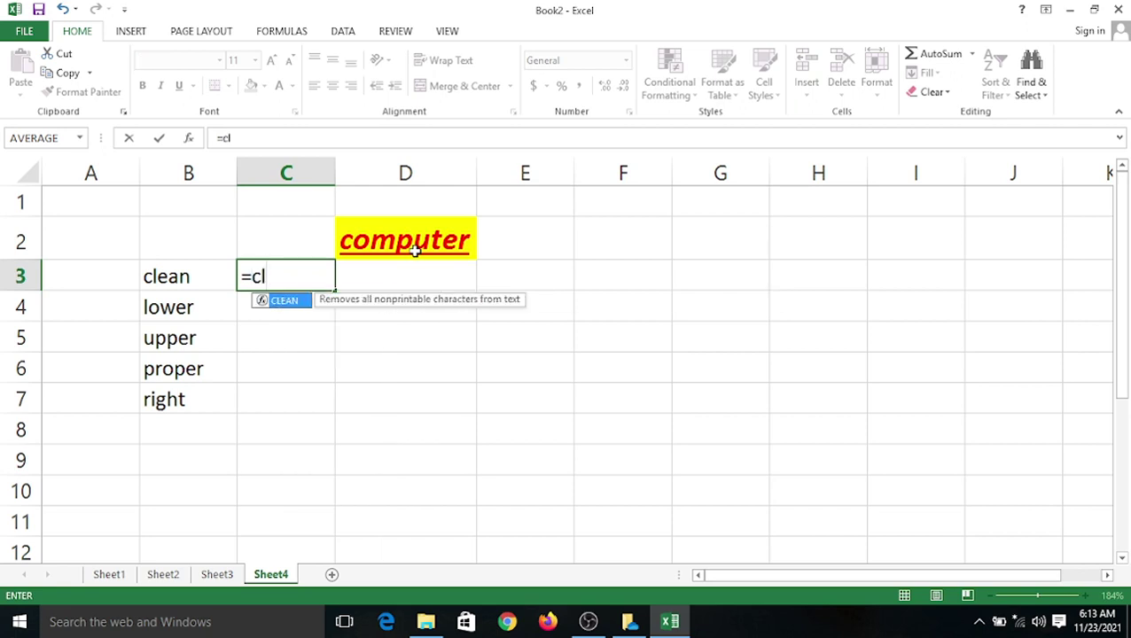
{"action": "type", "text": "ean"}
{"action": "type", "text": "(("}
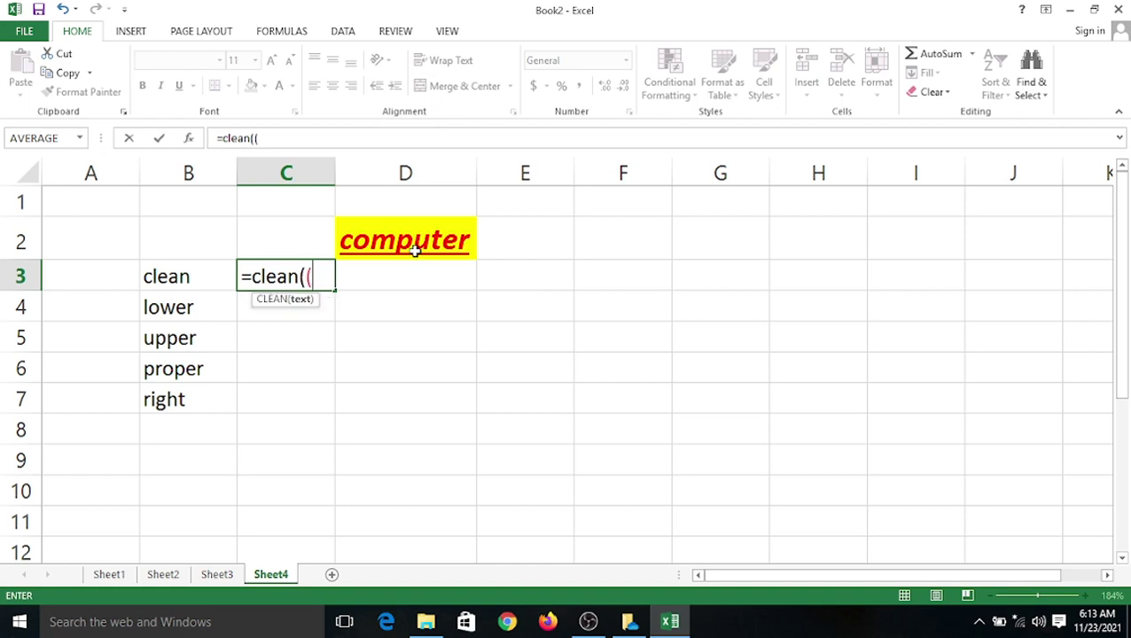
{"action": "left_click", "coordinate": [415, 252]}
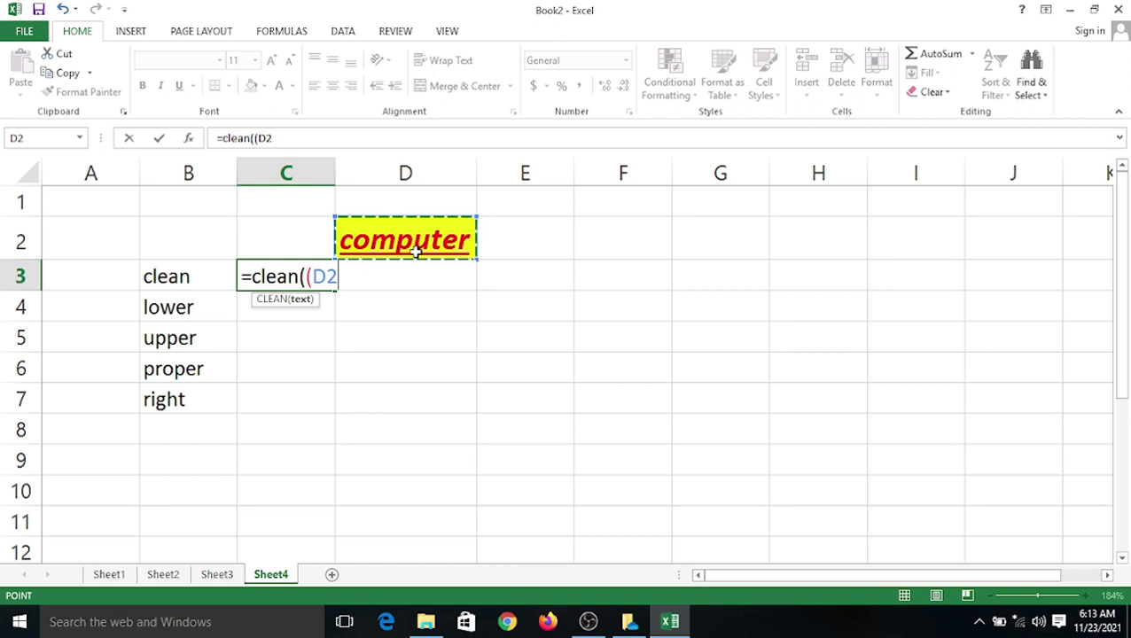
{"action": "key", "text": "Return"}
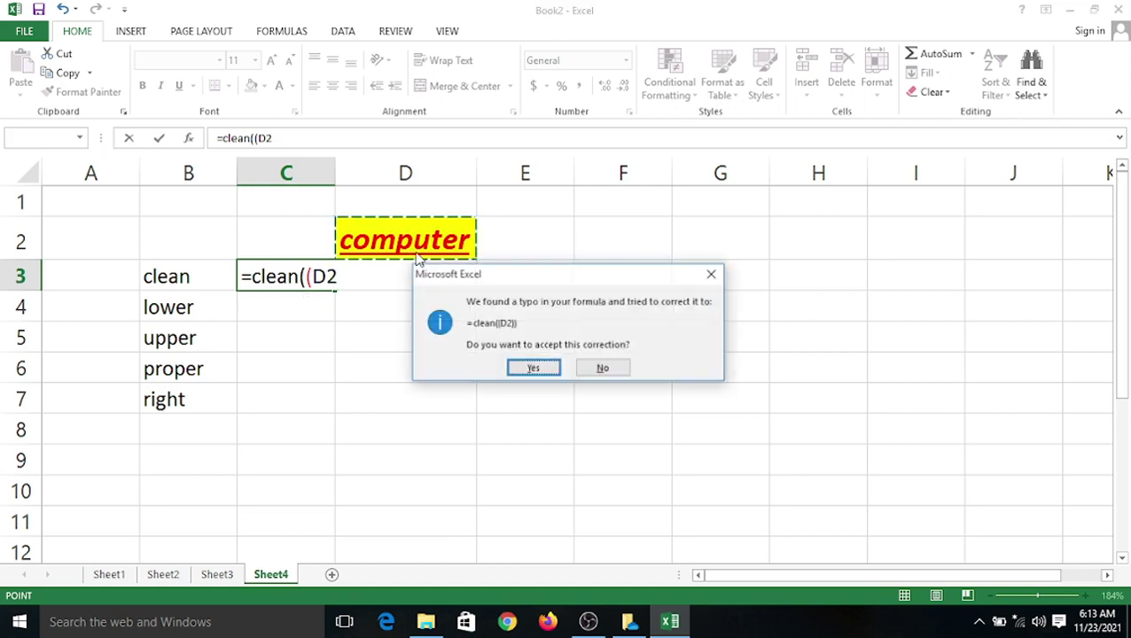
{"action": "left_click", "coordinate": [712, 273]}
{"action": "left_click", "coordinate": [561, 352]}
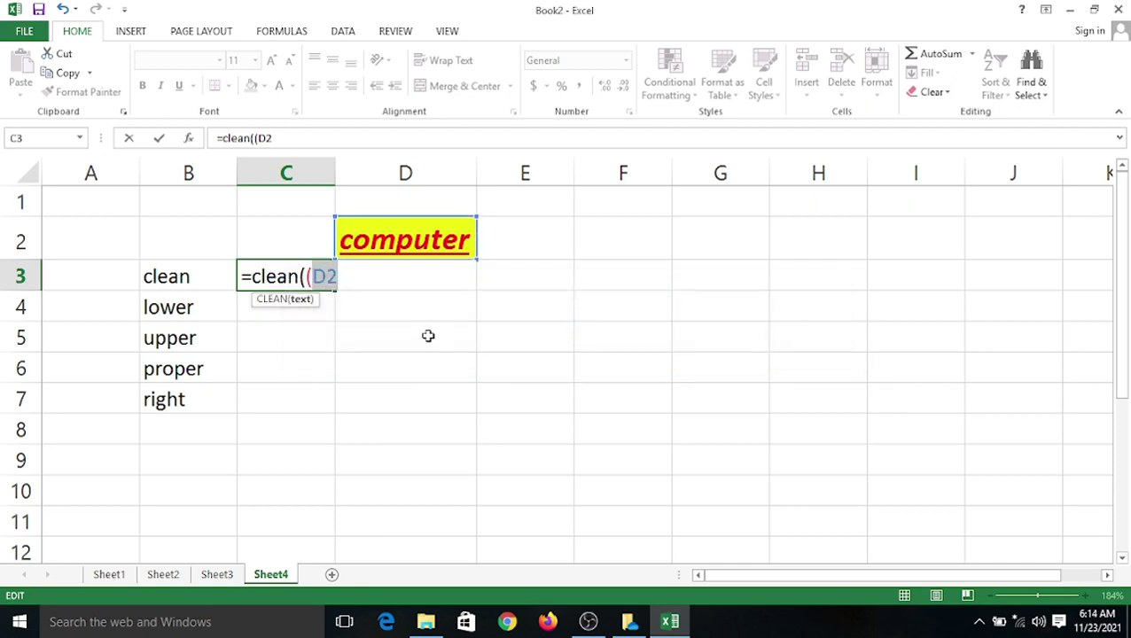
{"action": "key", "text": "Right"}
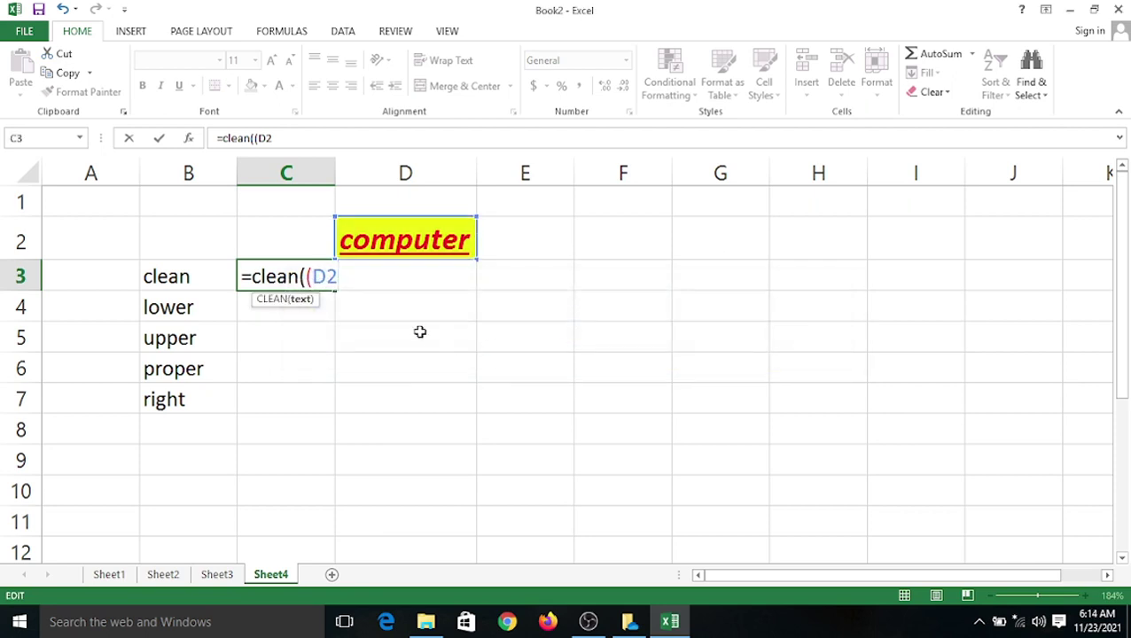
{"action": "type", "text": "))"}
{"action": "key", "text": "Return"}
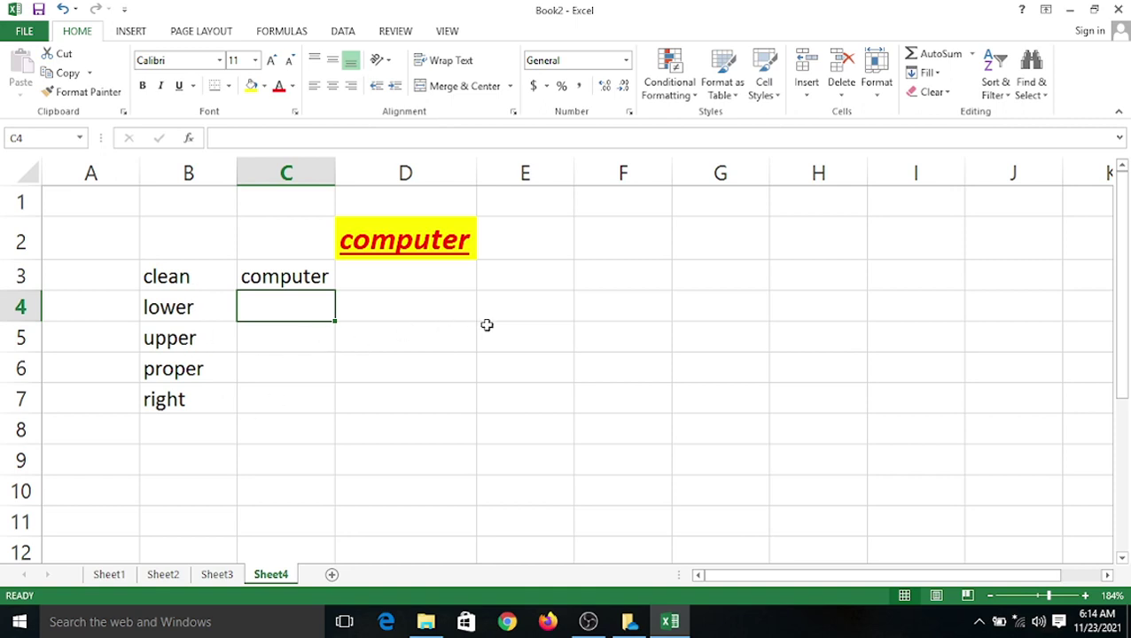
{"action": "left_click", "coordinate": [600, 246]}
{"action": "left_click", "coordinate": [548, 242]}
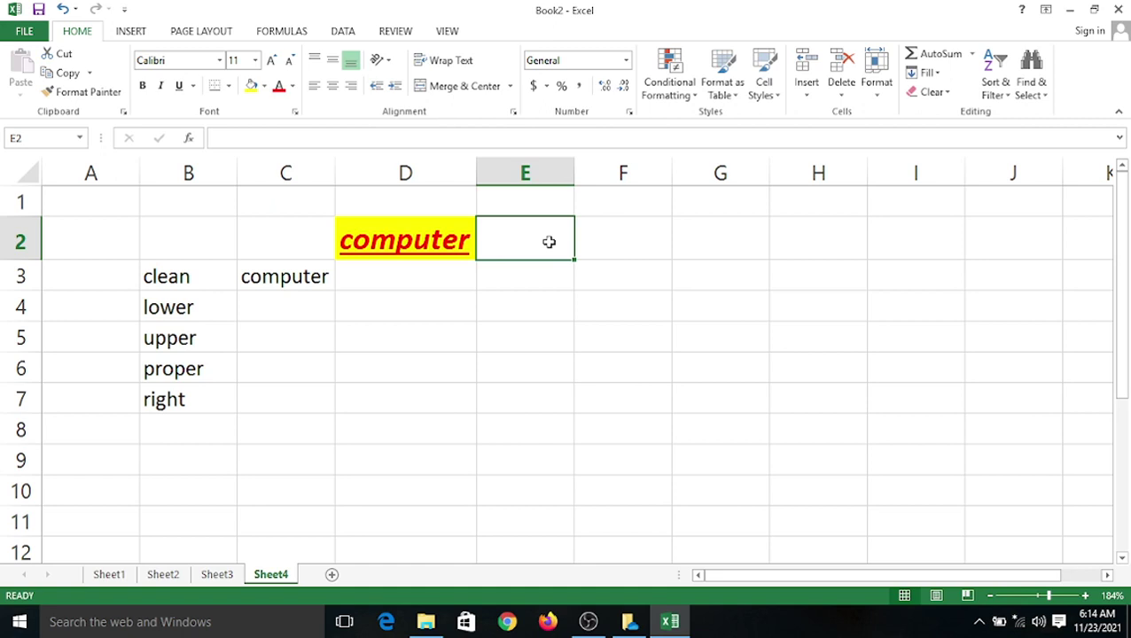
{"action": "left_click", "coordinate": [394, 298]}
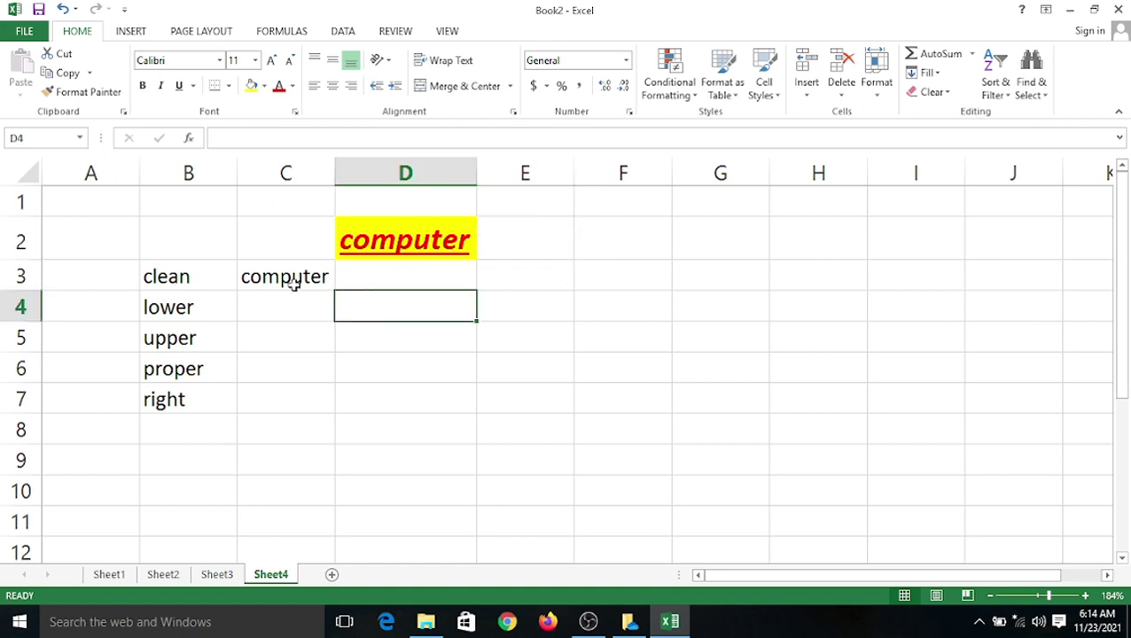
{"action": "left_click", "coordinate": [601, 241]}
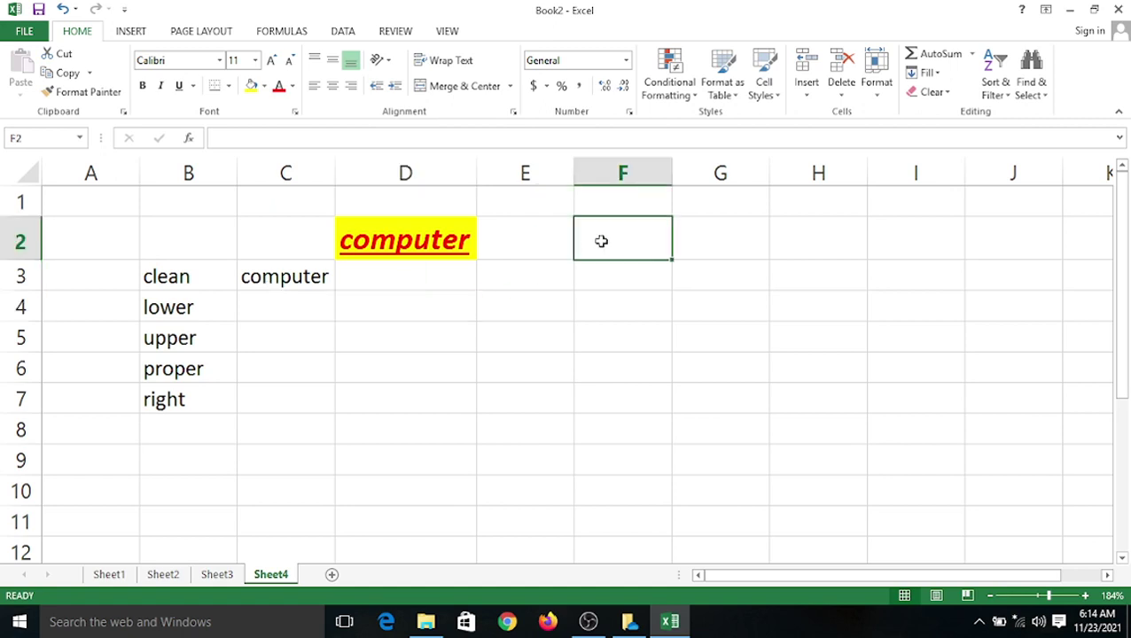
Enter the sample text EDUCATION in cell F2.
{"action": "type", "text": "ED"}
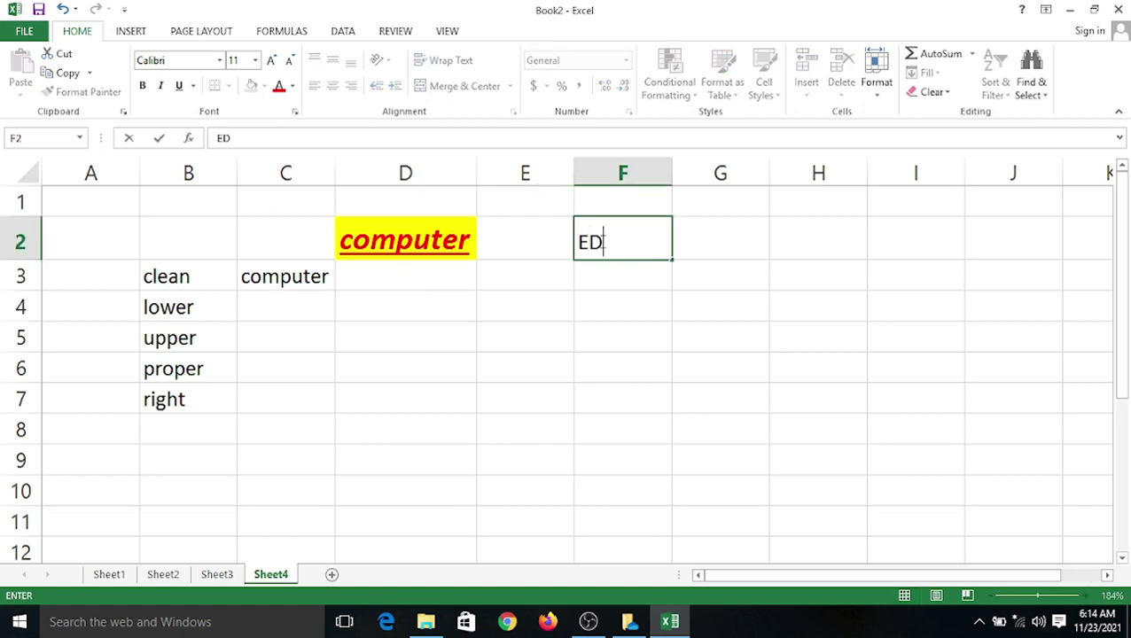
{"action": "type", "text": "UCATION"}
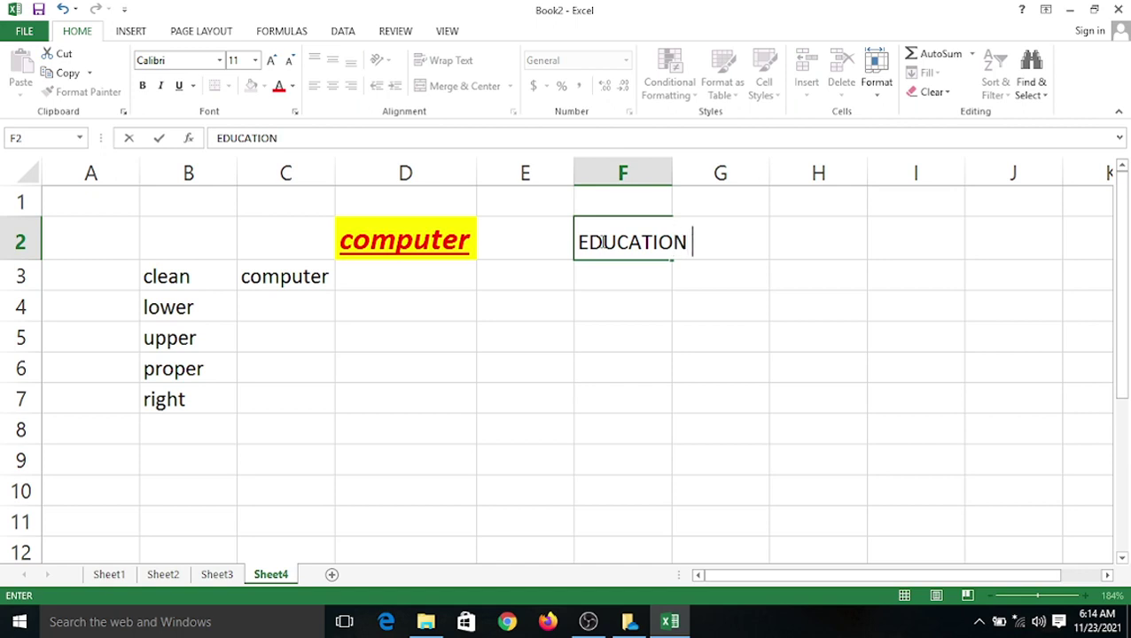
{"action": "left_click", "coordinate": [613, 343]}
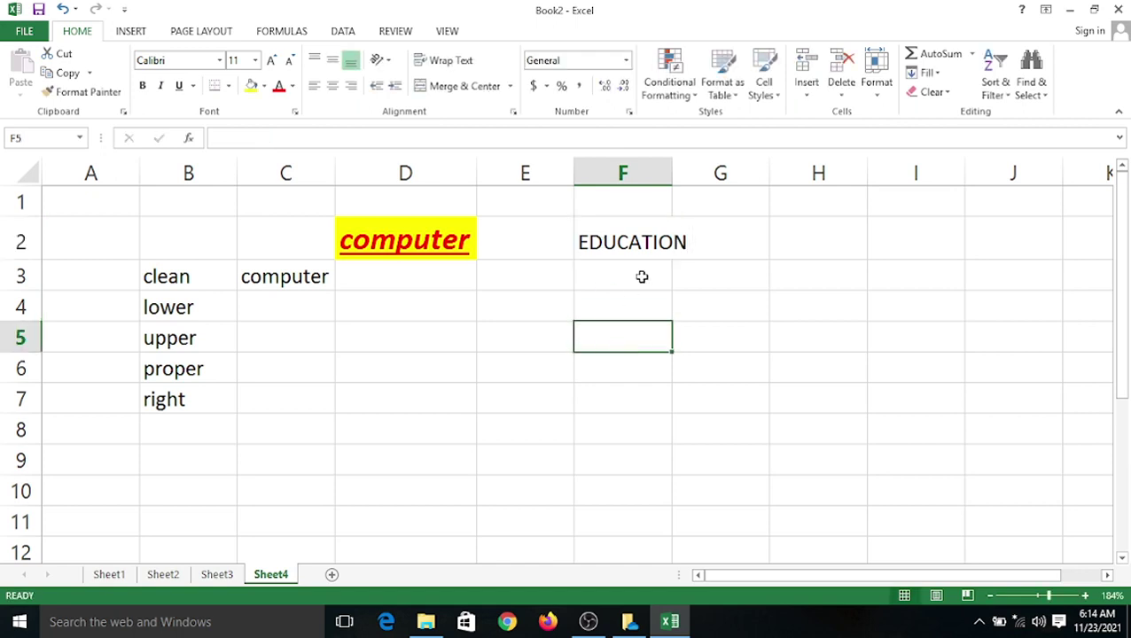
Enter the formula =lower(F2) in D4, in the row of the lower label.
{"action": "left_click", "coordinate": [366, 312]}
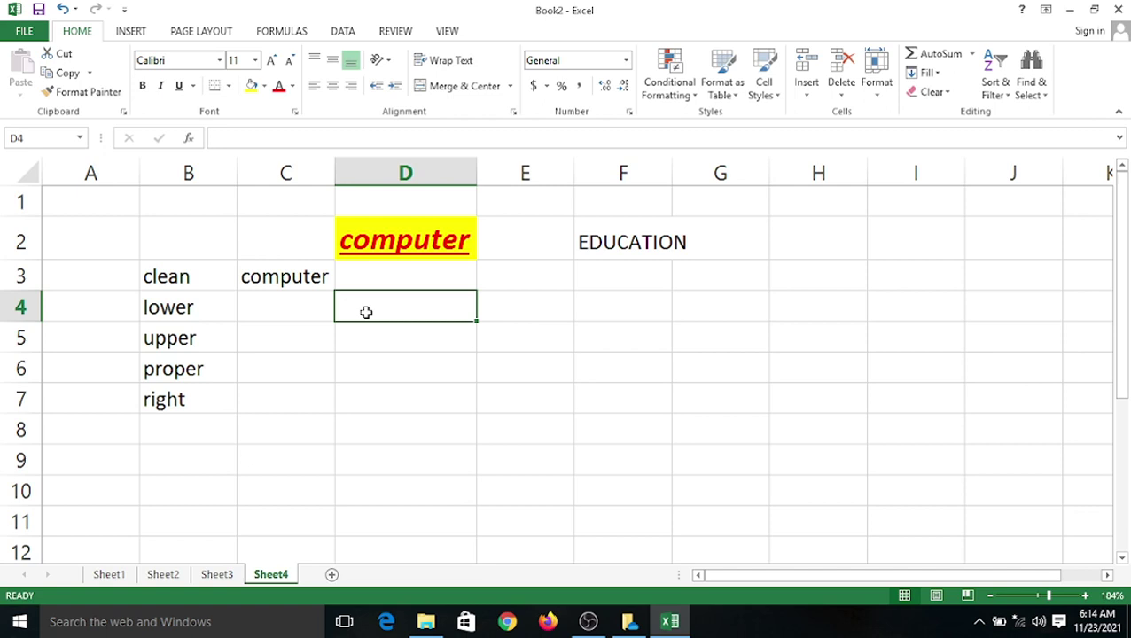
{"action": "type", "text": "=l"}
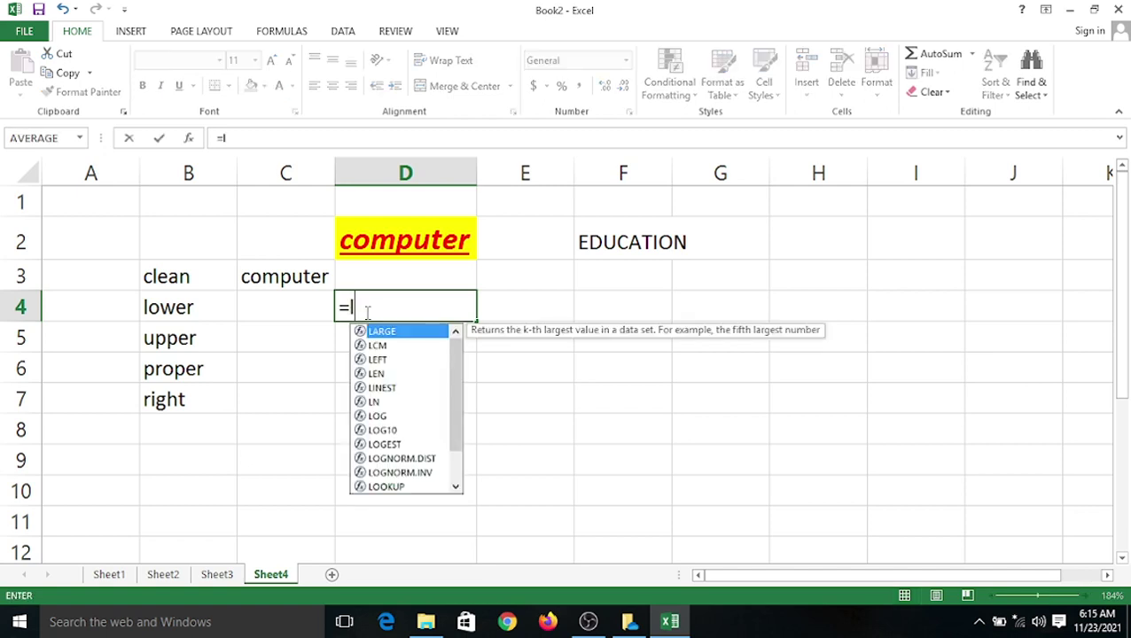
{"action": "type", "text": "ower"}
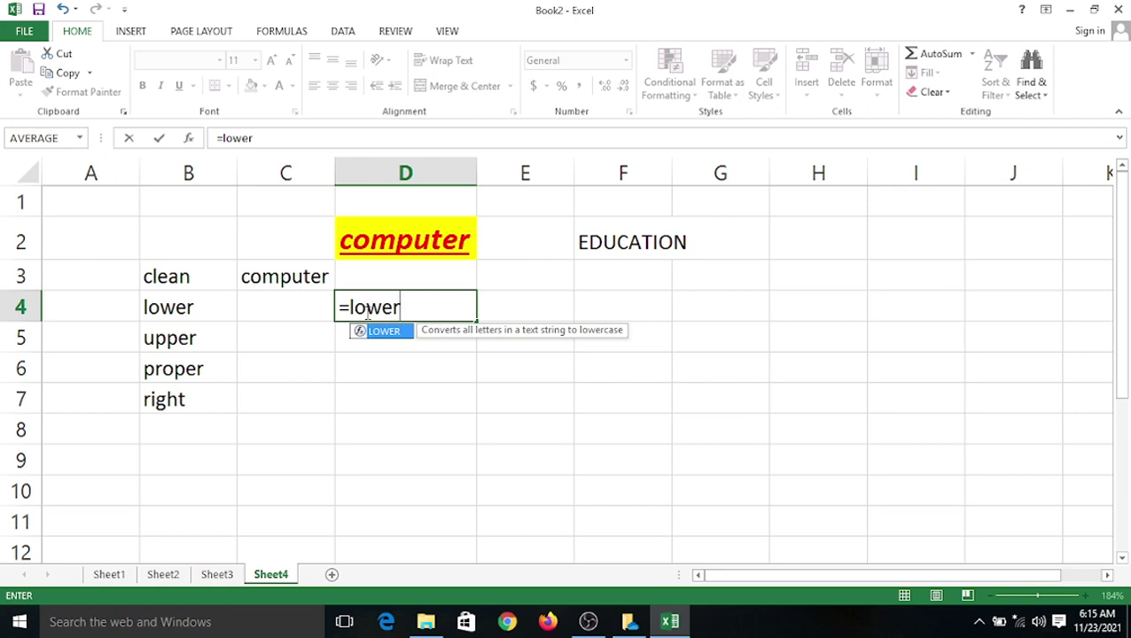
{"action": "type", "text": "("}
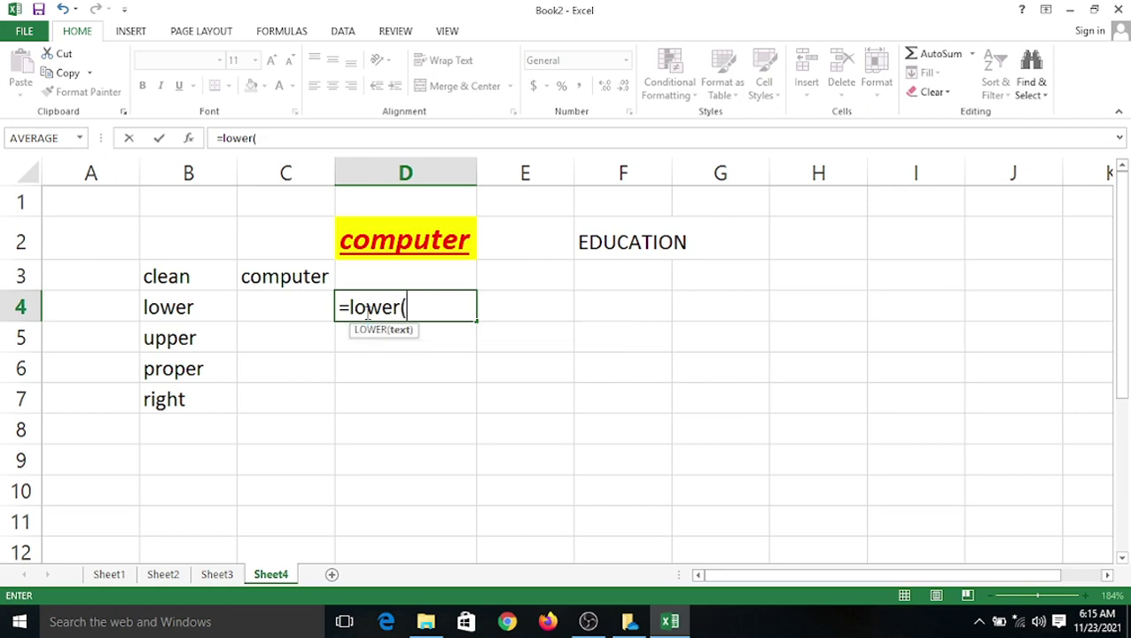
{"action": "left_click", "coordinate": [619, 244]}
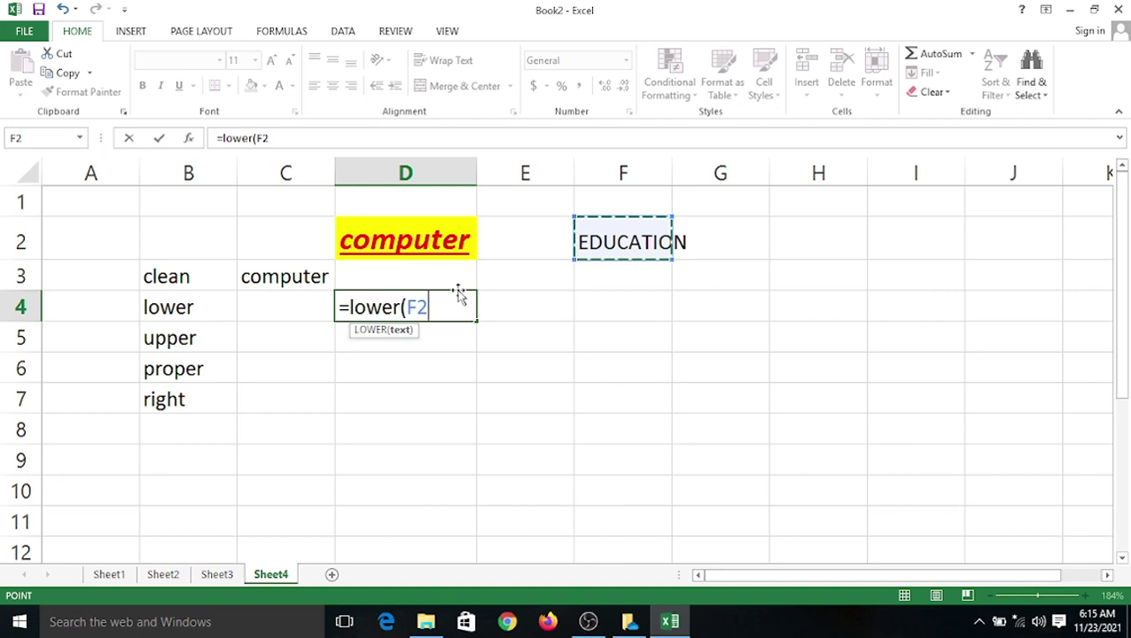
{"action": "type", "text": ")"}
{"action": "key", "text": "Return"}
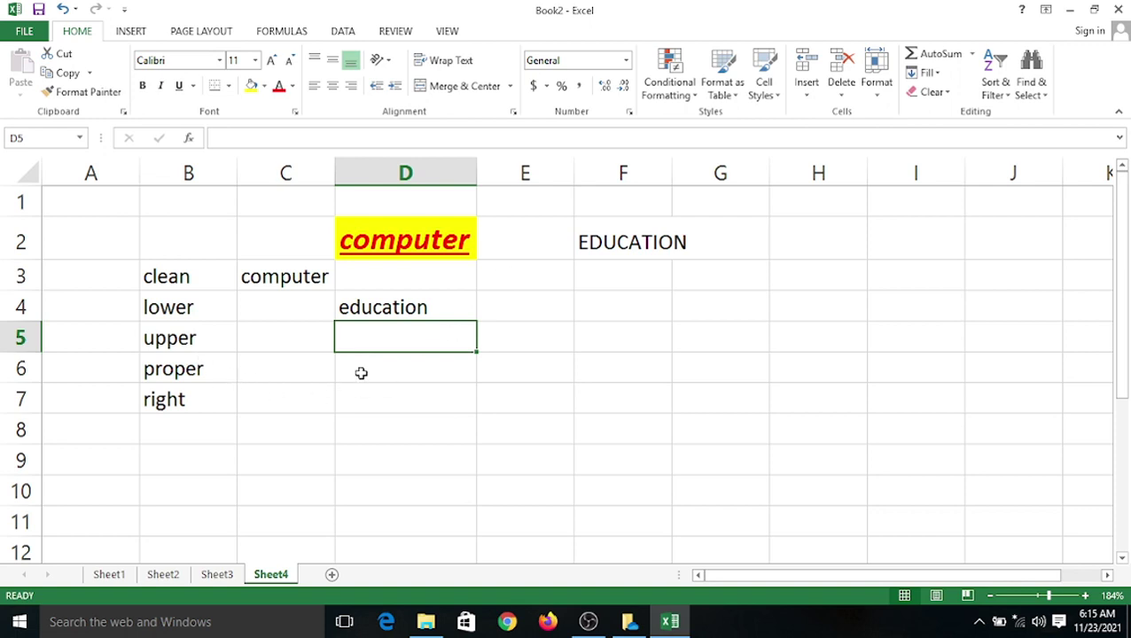
Enter the formula =upper(D2) in D5, in the row of the upper label.
{"action": "type", "text": "=u"}
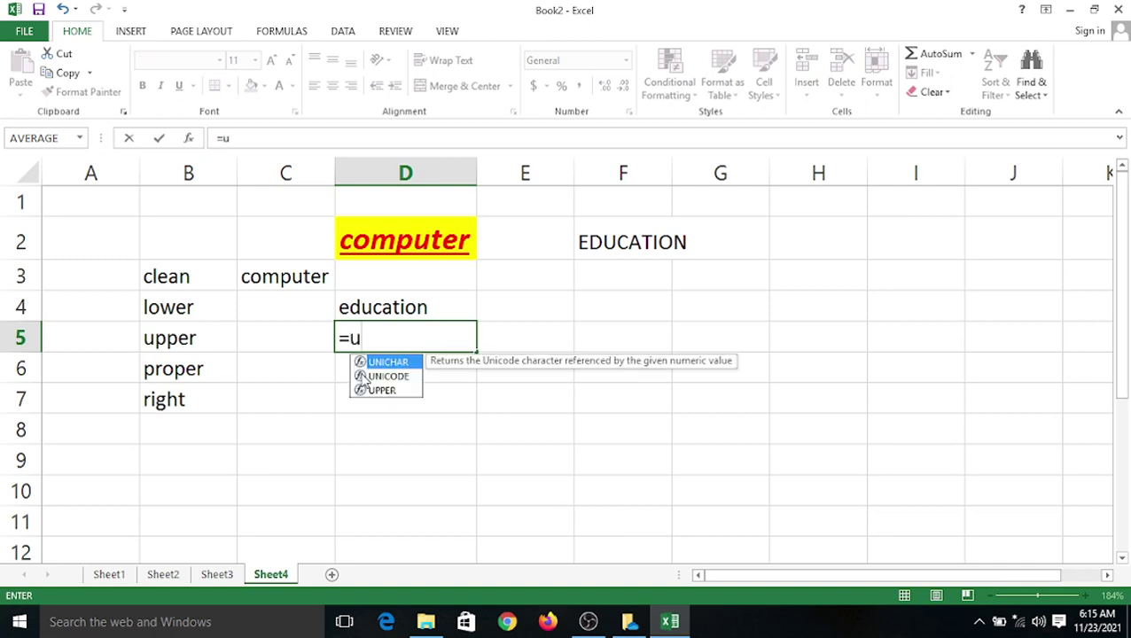
{"action": "type", "text": "pper"}
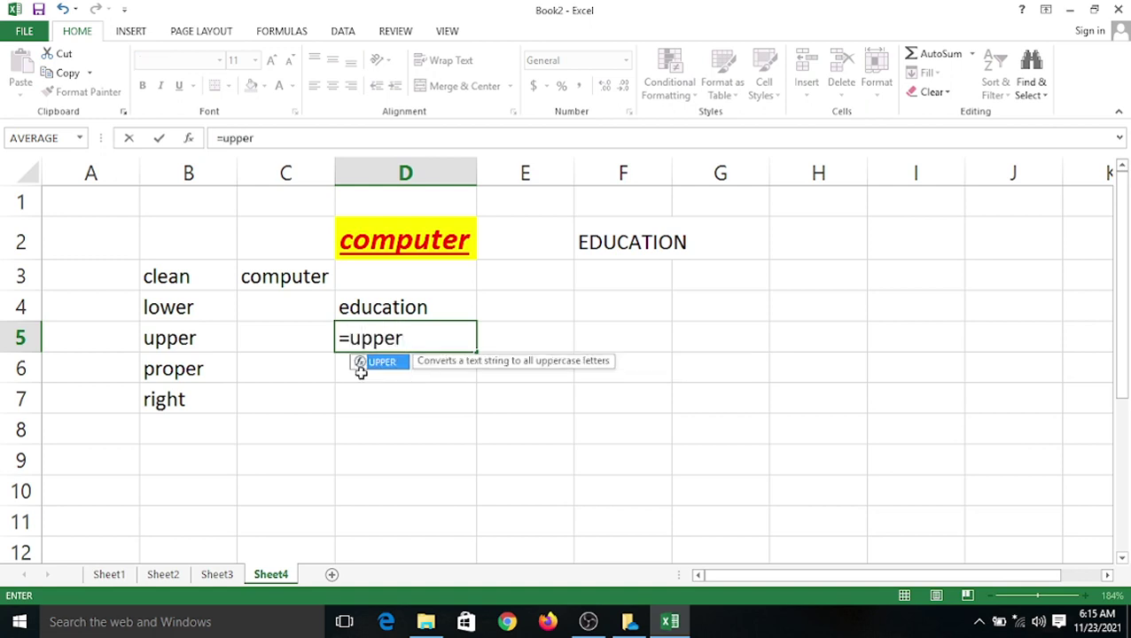
{"action": "type", "text": "("}
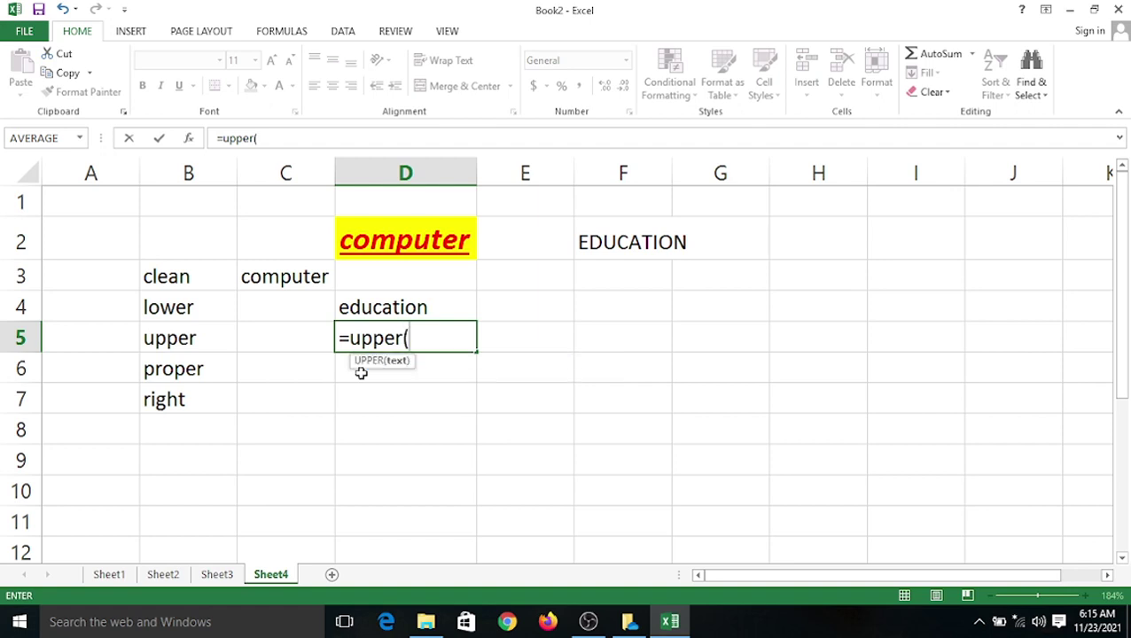
{"action": "left_click", "coordinate": [424, 240]}
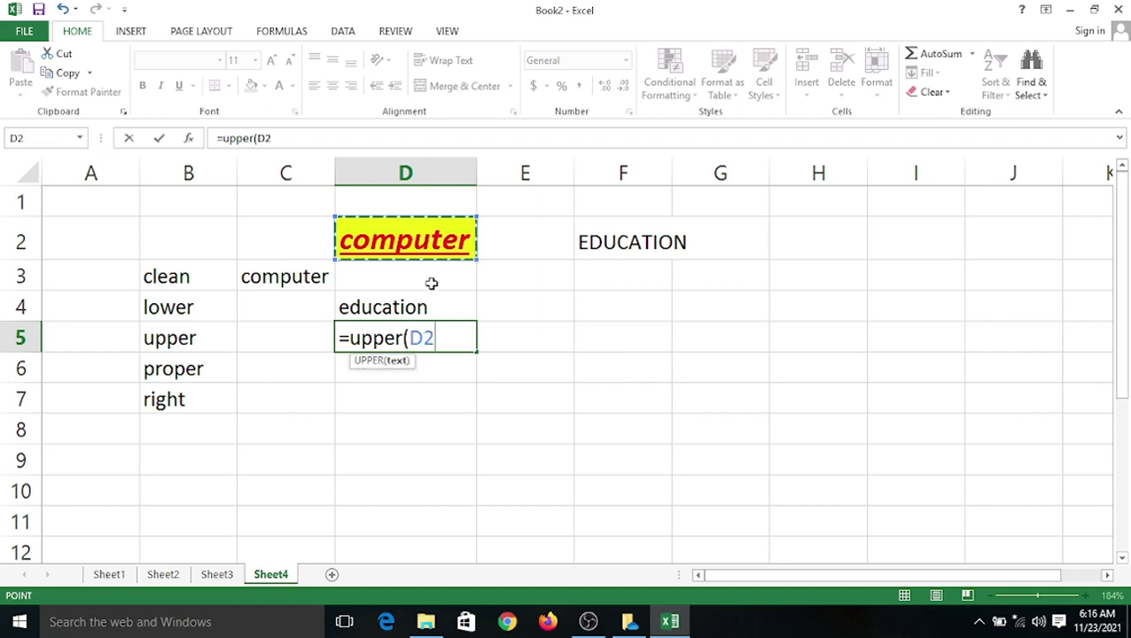
{"action": "type", "text": ")"}
{"action": "key", "text": "Return"}
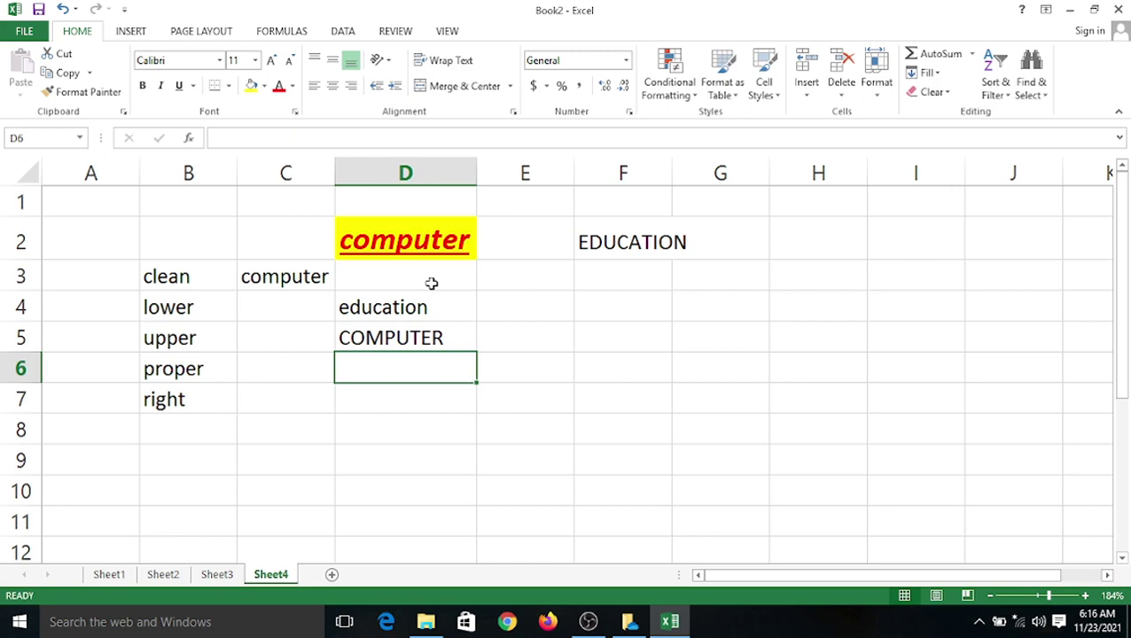
Enter the mixed-case sample text cOmPuTeR in cell E4.
{"action": "left_click", "coordinate": [530, 296]}
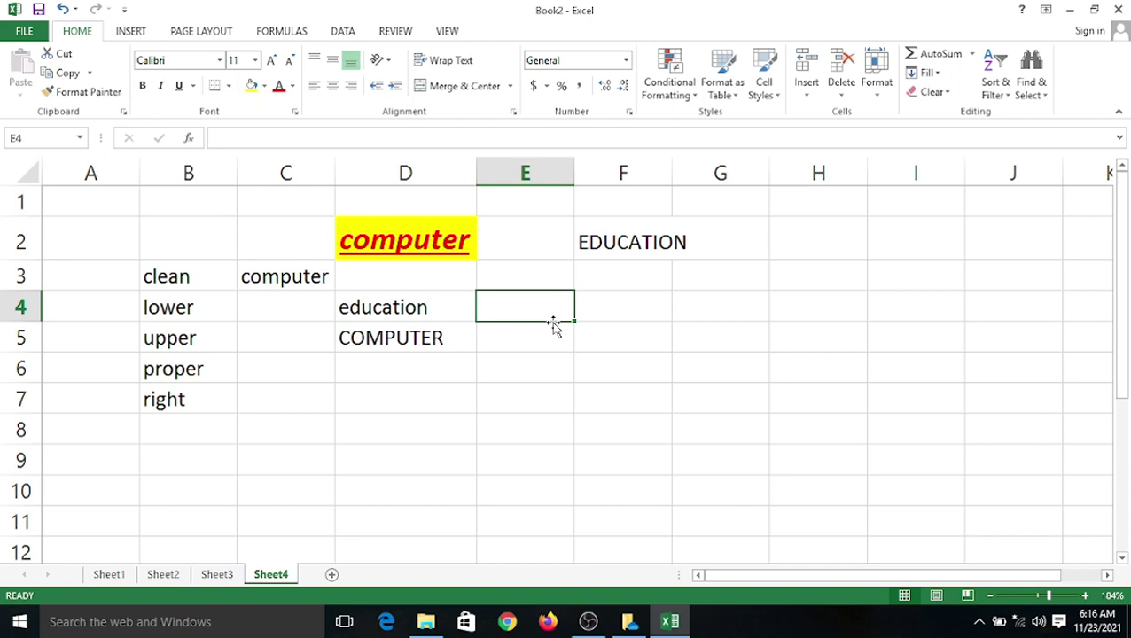
{"action": "type", "text": "cOm"}
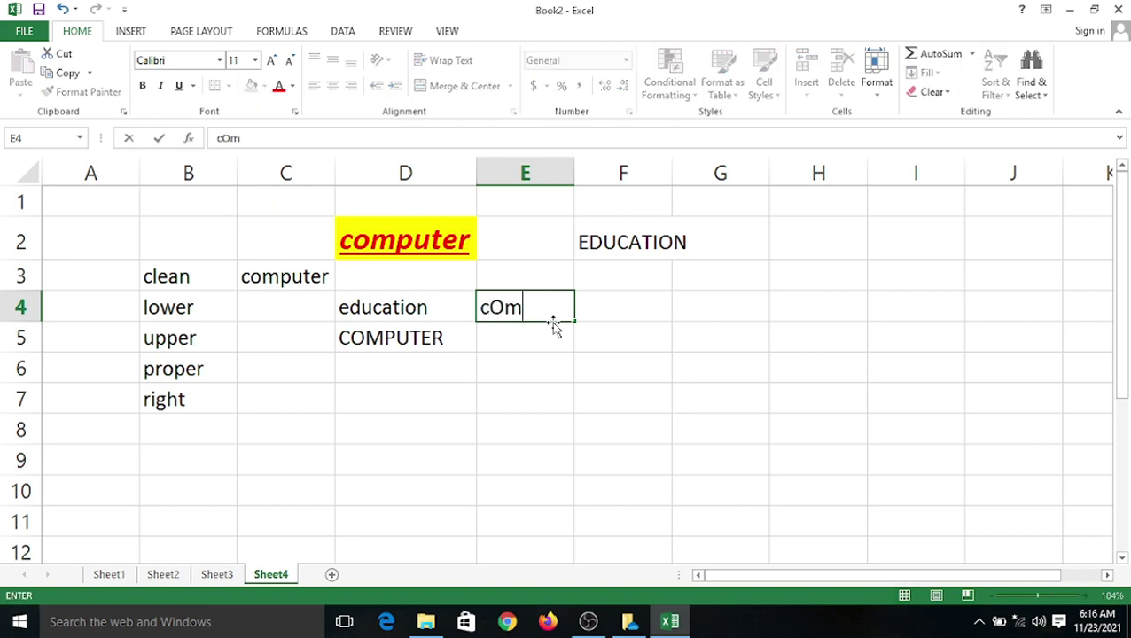
{"action": "type", "text": "PuTwe"}
{"action": "key", "text": "BackSpace"}
{"action": "key", "text": "BackSpace"}
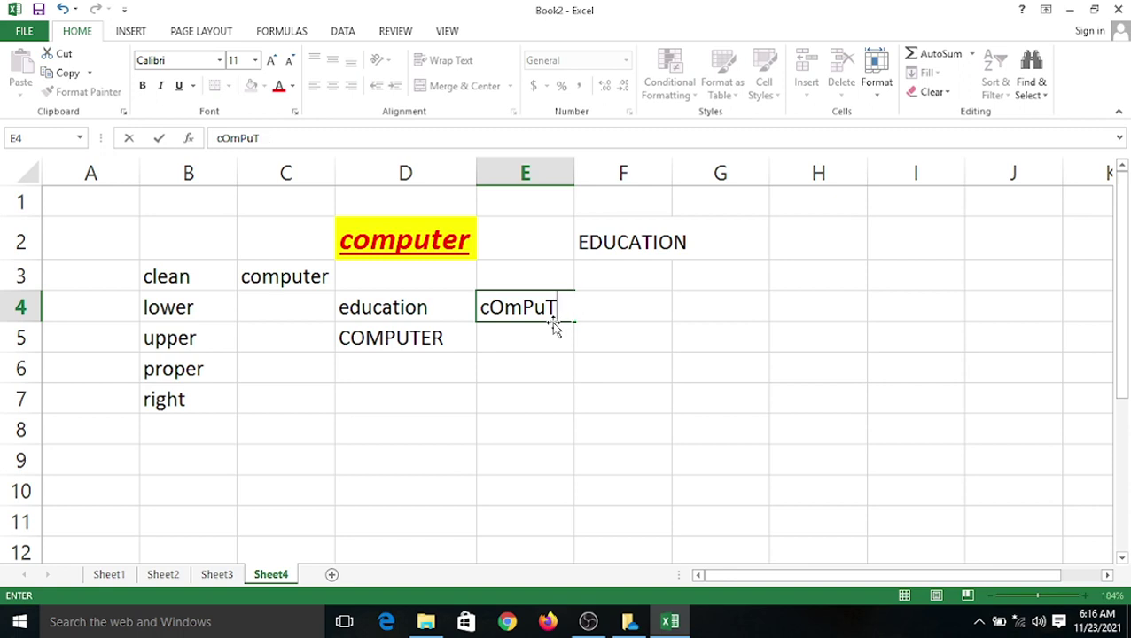
{"action": "type", "text": "eR"}
{"action": "left_click", "coordinate": [530, 379]}
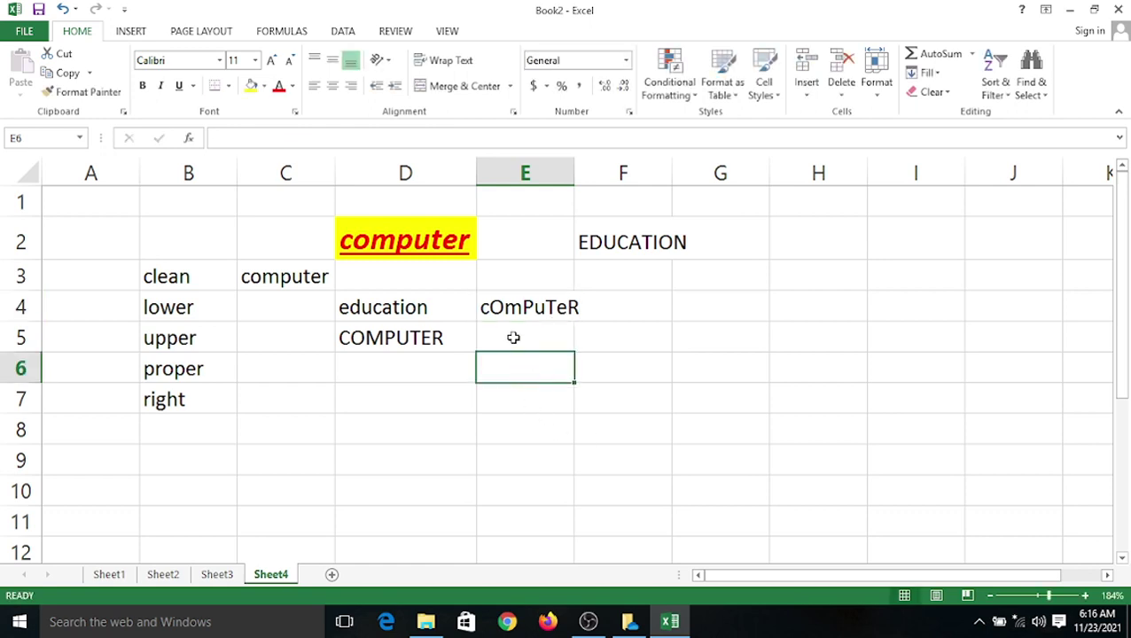
{"action": "left_click", "coordinate": [525, 314]}
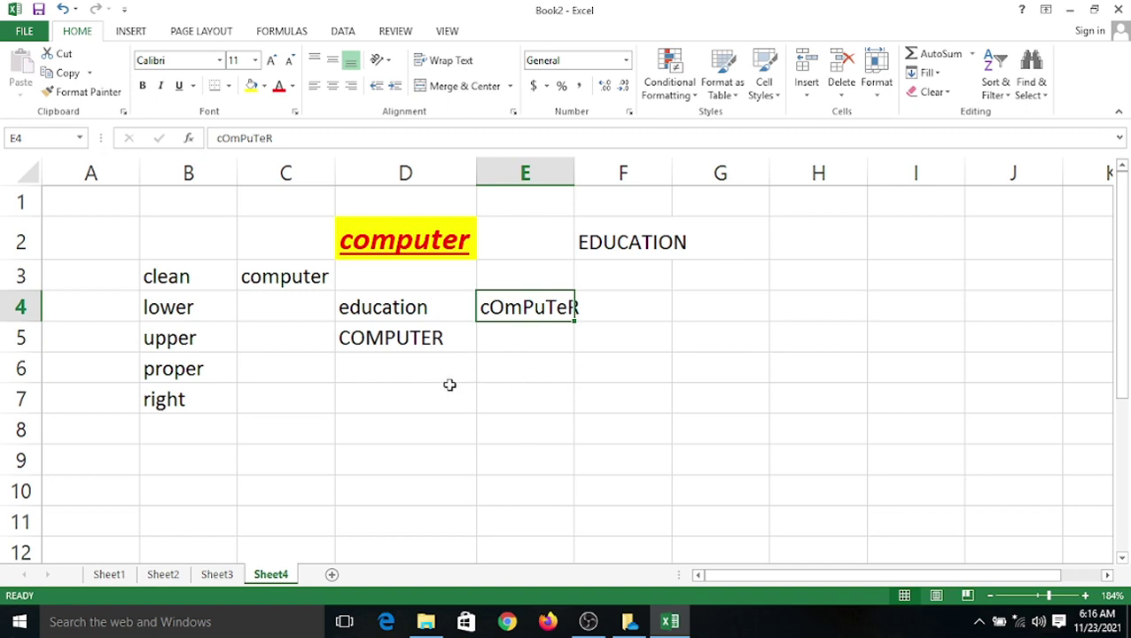
Enter the formula =proper(E4) in cell D7 to convert the mixed-case text to proper case.
{"action": "left_click", "coordinate": [423, 401]}
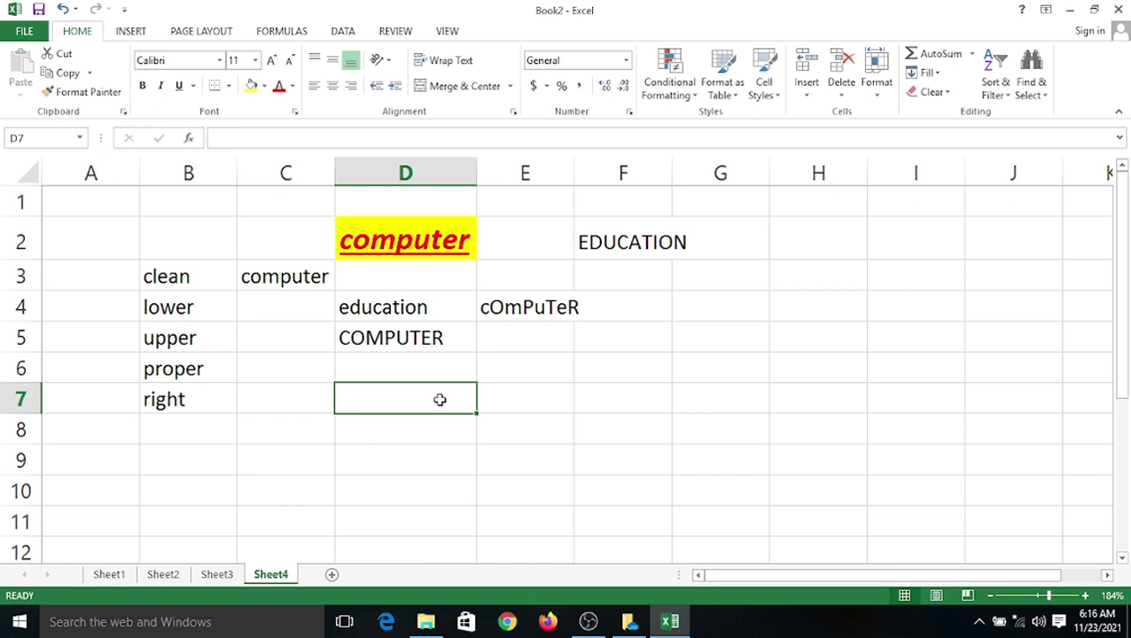
{"action": "type", "text": "=p"}
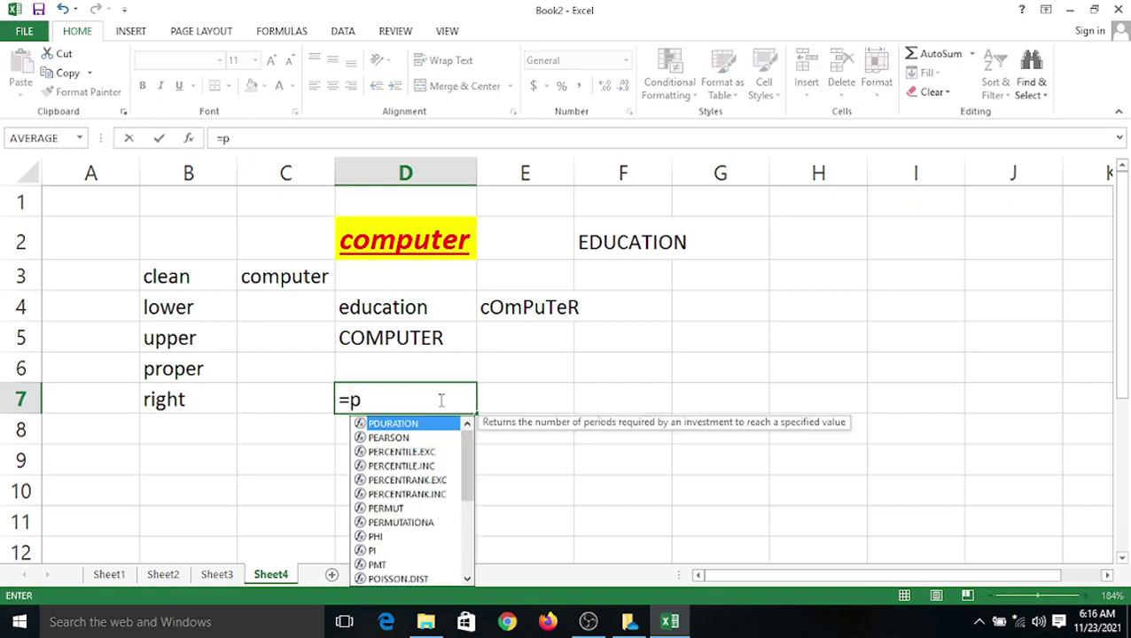
{"action": "type", "text": "r"}
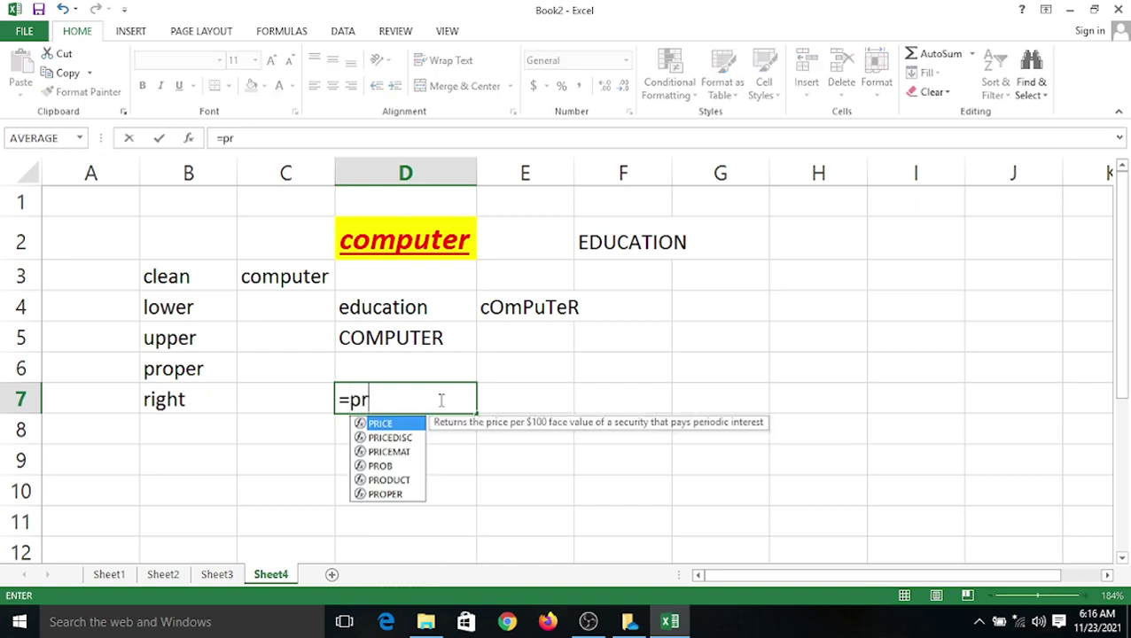
{"action": "type", "text": "o"}
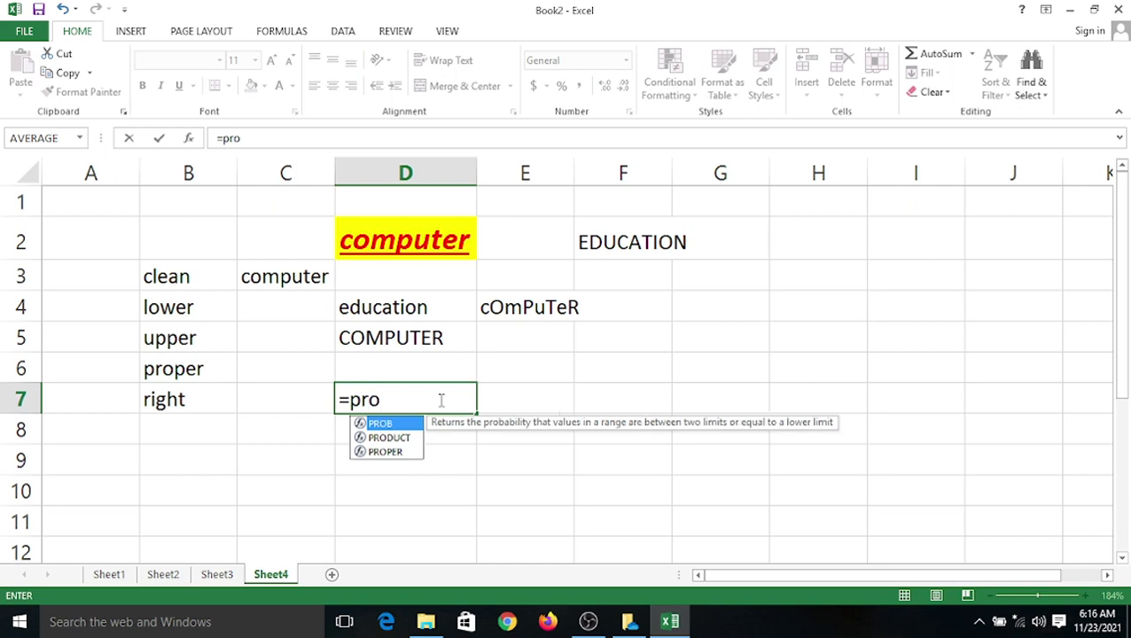
{"action": "type", "text": "per"}
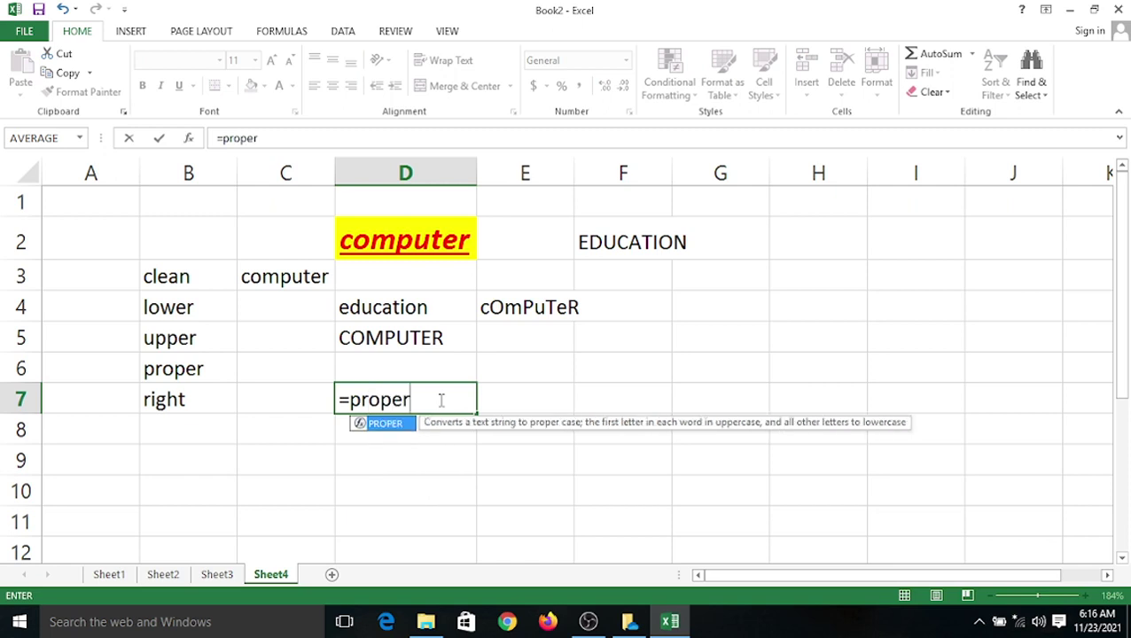
{"action": "type", "text": "("}
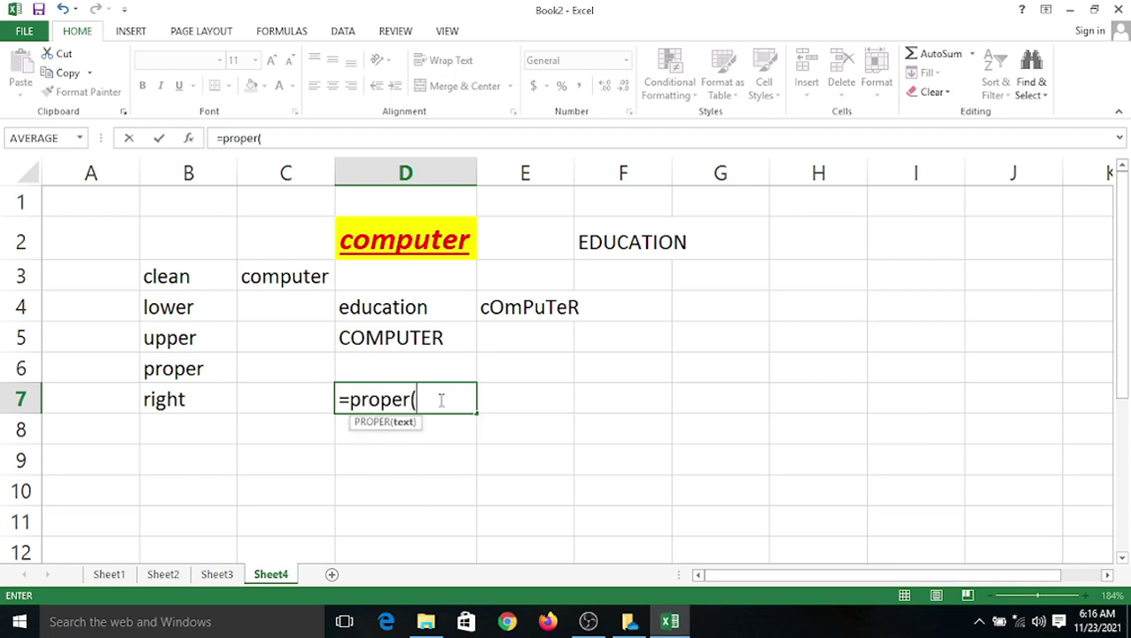
{"action": "left_click", "coordinate": [546, 305]}
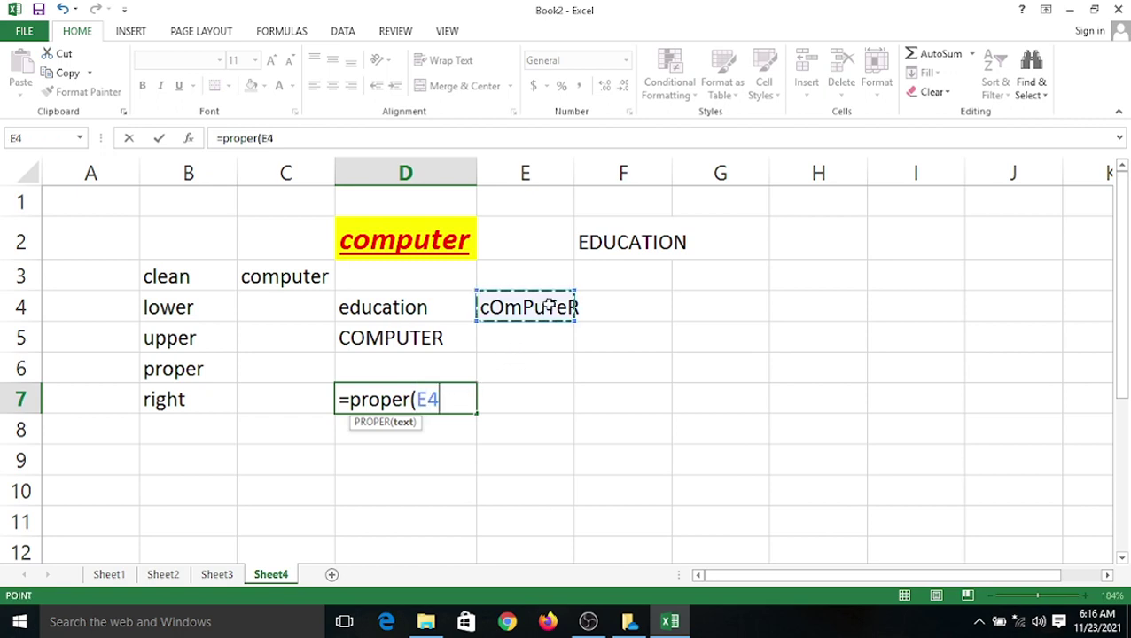
{"action": "type", "text": ")"}
{"action": "key", "text": "Return"}
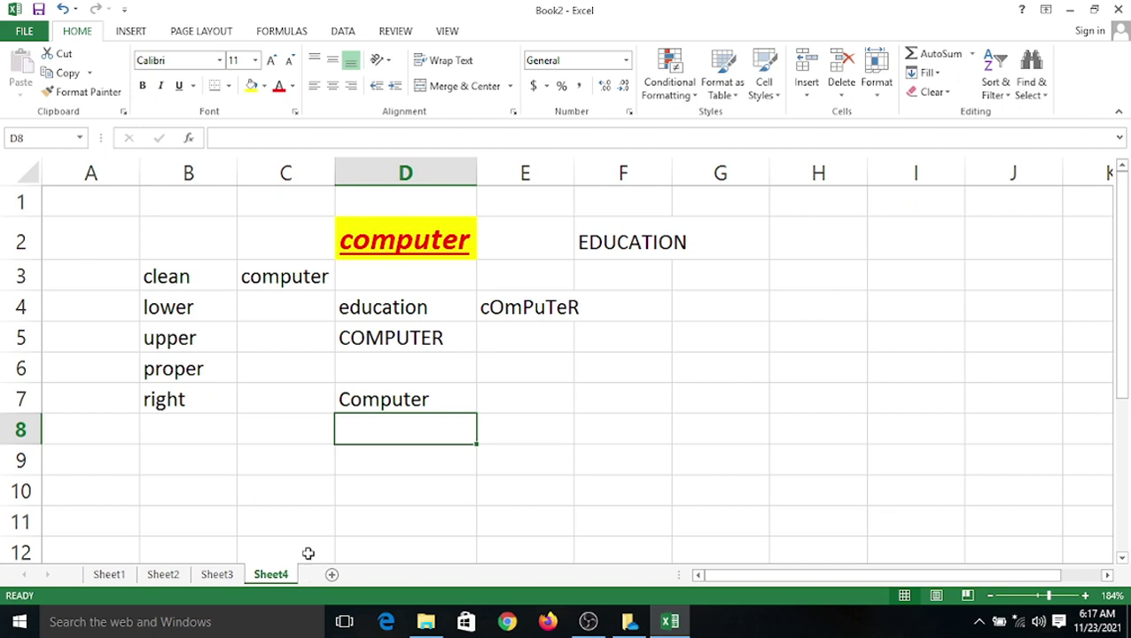
Add the label left in cell B8, below the right label.
{"action": "left_click", "coordinate": [207, 430]}
{"action": "type", "text": "lower"}
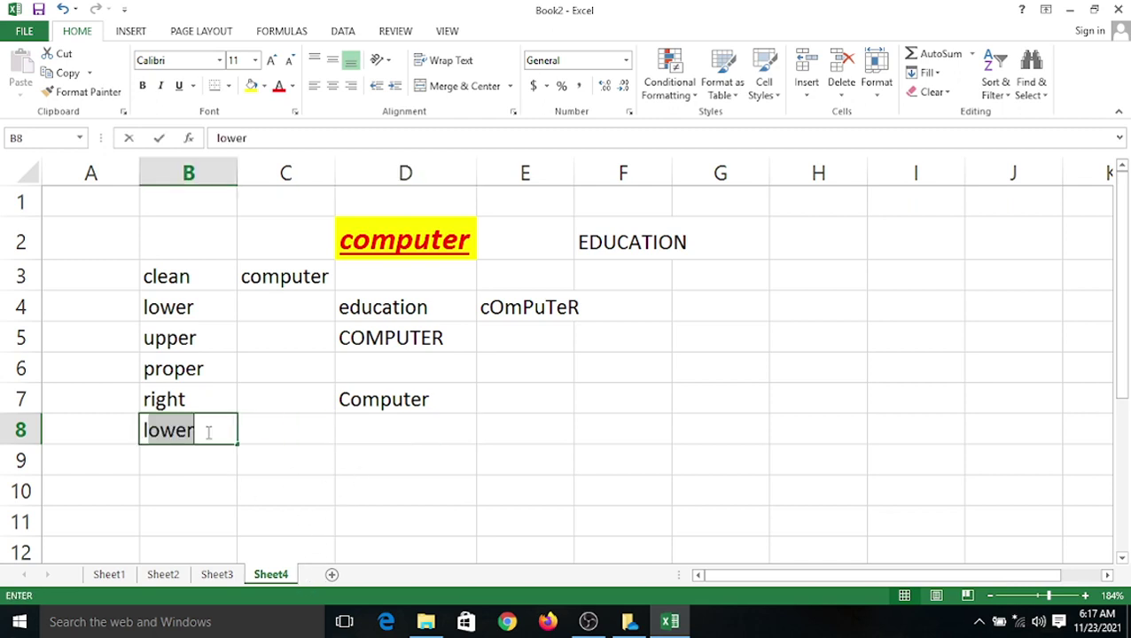
{"action": "type", "text": "f"}
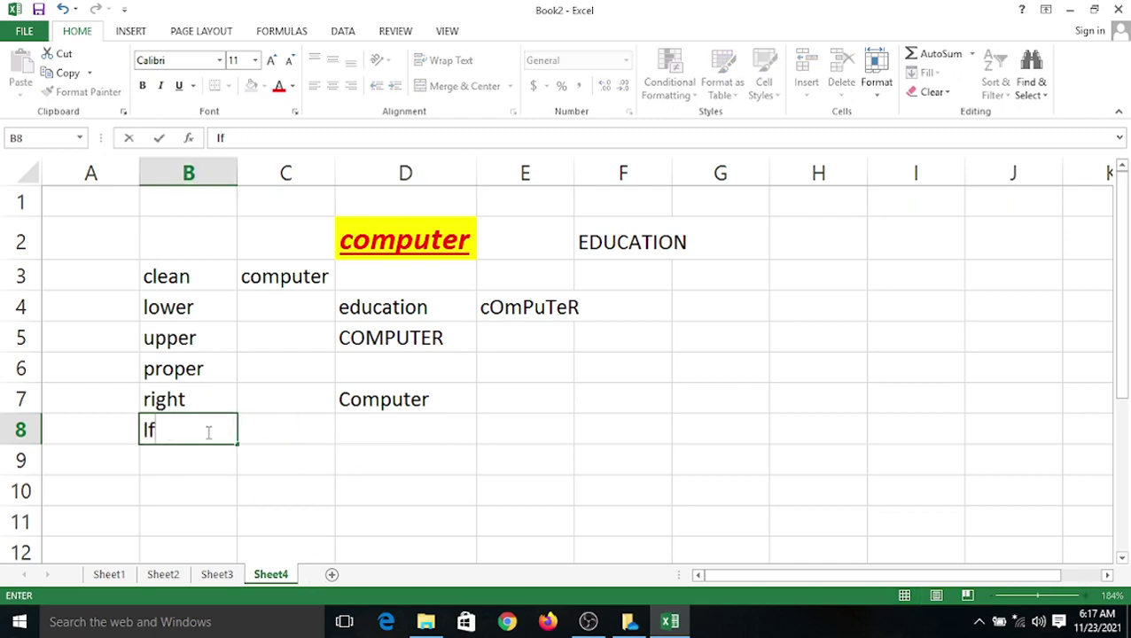
{"action": "key", "text": "BackSpace"}
{"action": "type", "text": "eft"}
{"action": "left_click", "coordinate": [362, 434]}
Enter the formula =right(F2,3) in D8 to extract three characters from the end of EDUCATION.
{"action": "scroll", "coordinate": [525, 335], "scroll_direction": "down", "scroll_amount": 2}
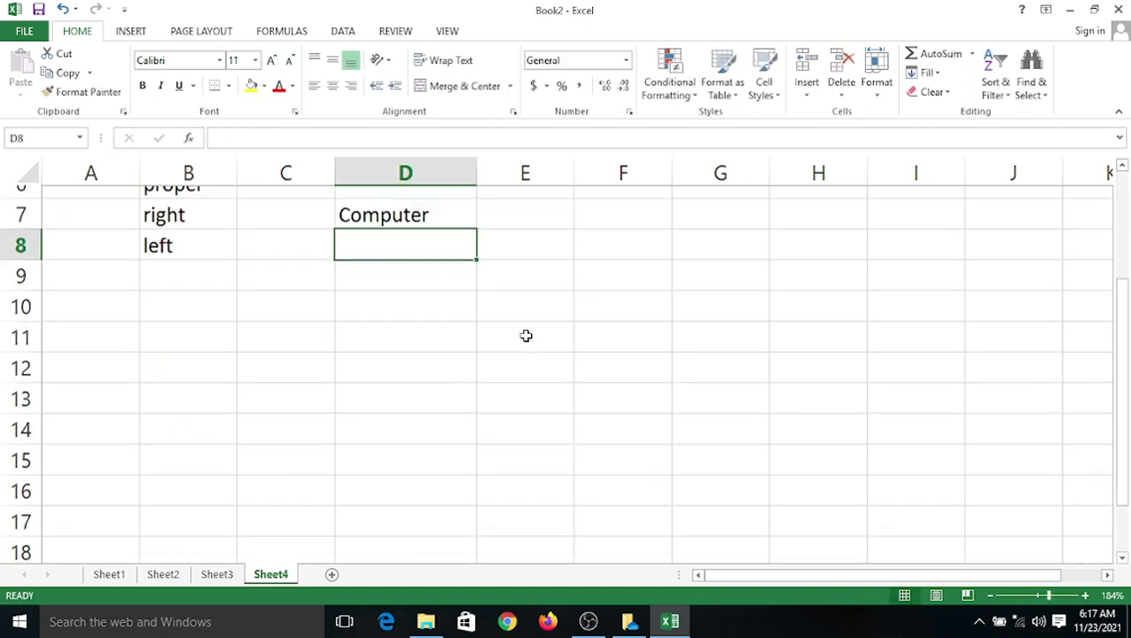
{"action": "scroll", "coordinate": [576, 311], "scroll_direction": "up", "scroll_amount": 2}
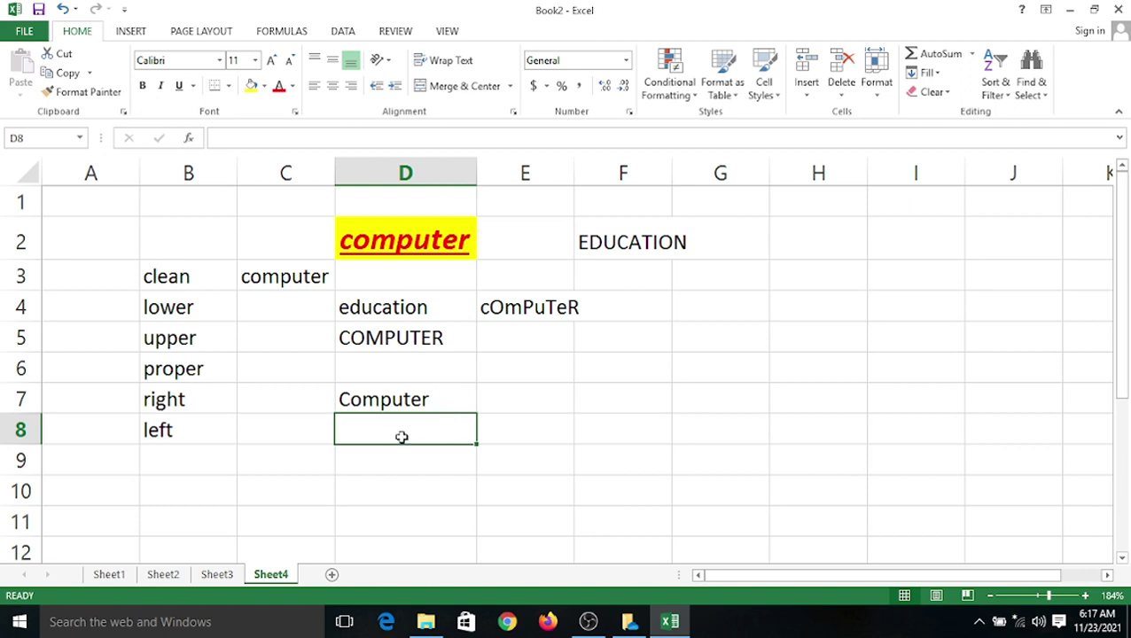
{"action": "type", "text": "="}
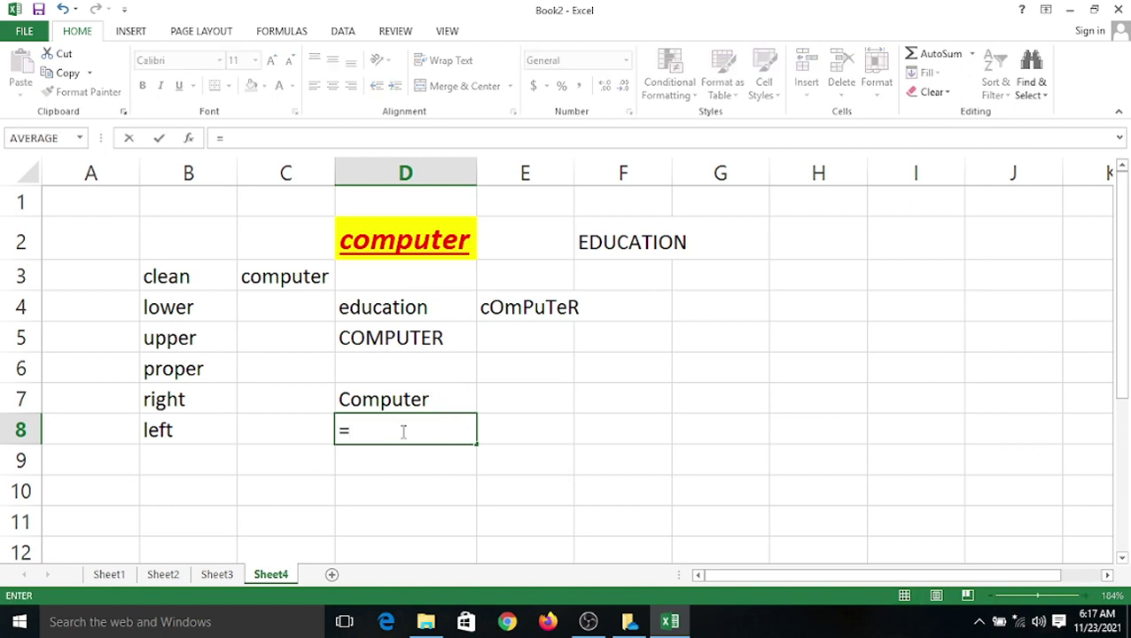
{"action": "type", "text": "ro"}
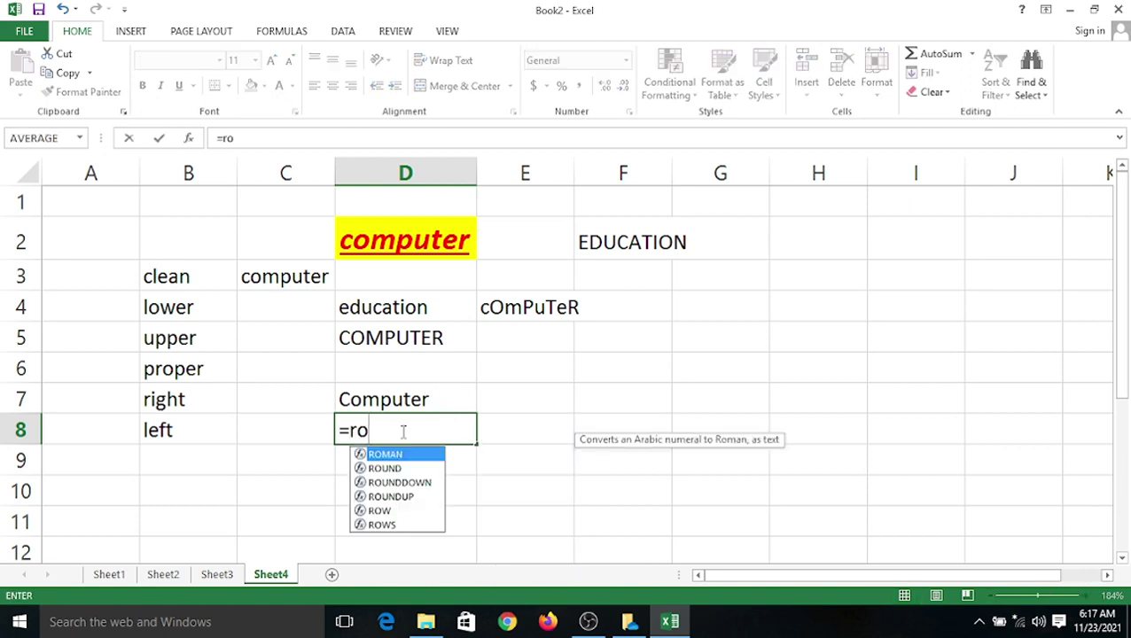
{"action": "key", "text": "BackSpace"}
{"action": "type", "text": "iu"}
{"action": "key", "text": "BackSpace"}
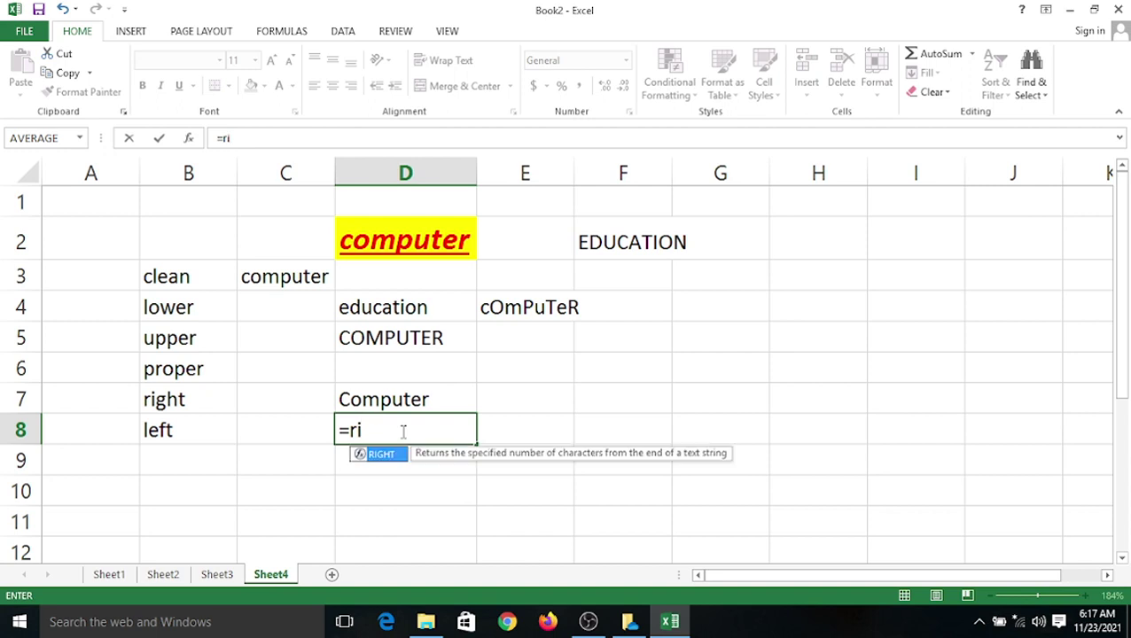
{"action": "type", "text": "h"}
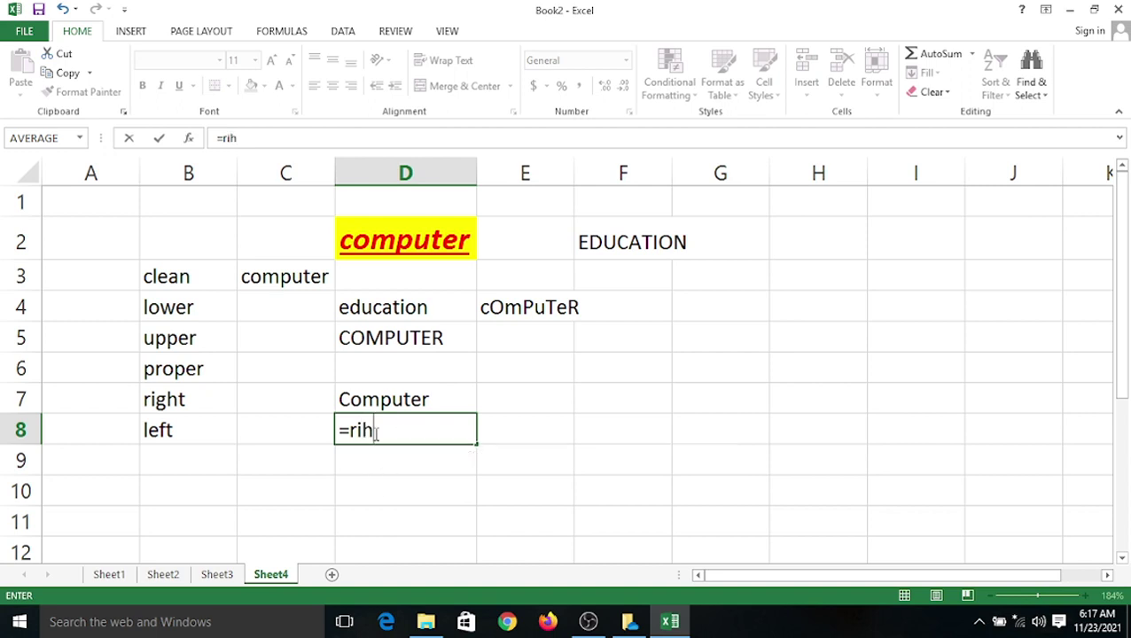
{"action": "key", "text": "BackSpace"}
{"action": "type", "text": "ght("}
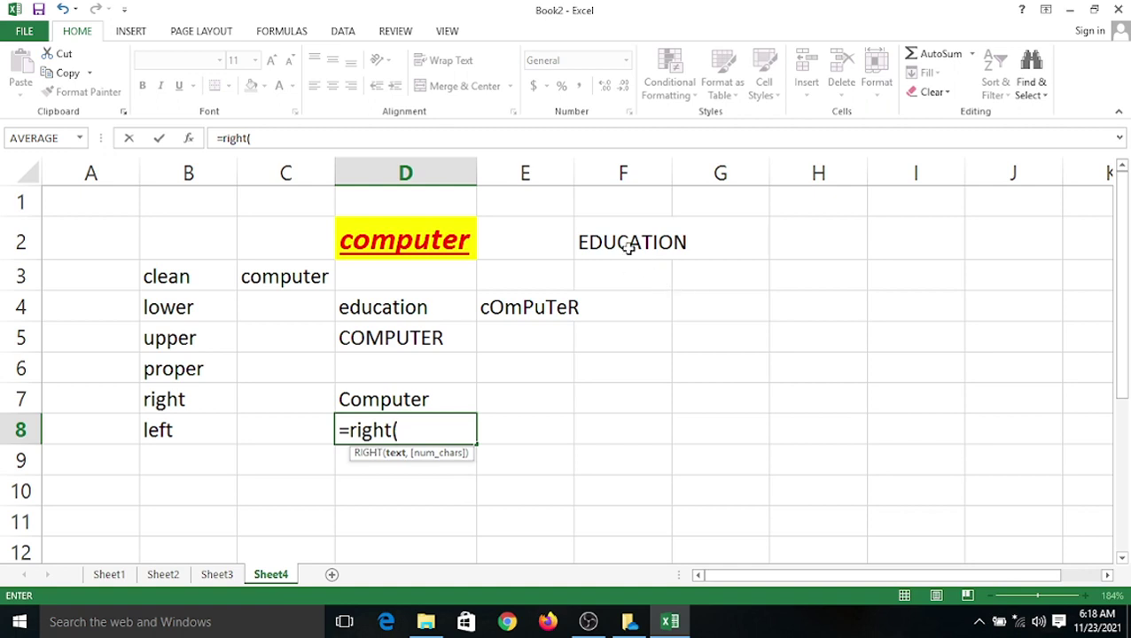
{"action": "left_click", "coordinate": [626, 255]}
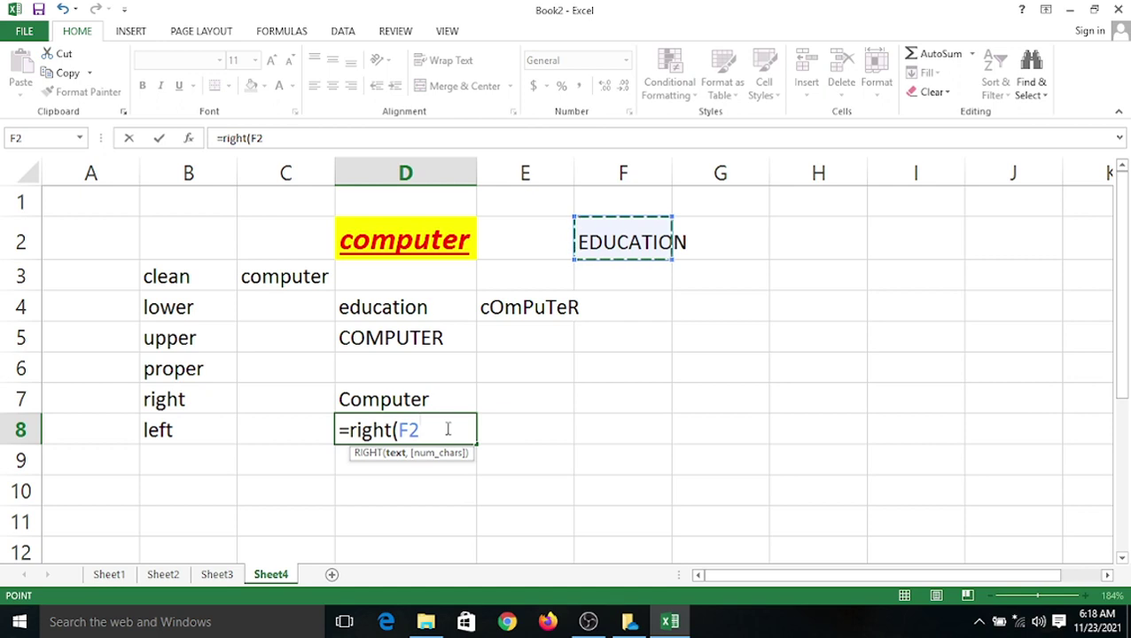
{"action": "type", "text": ","}
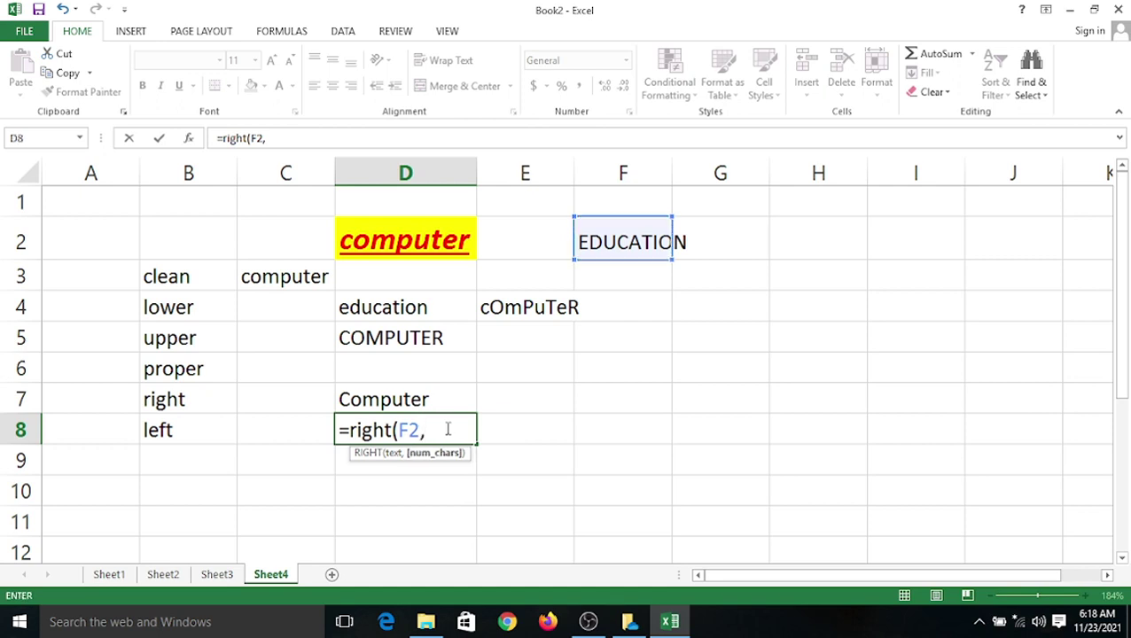
{"action": "type", "text": "3)"}
{"action": "key", "text": "Return"}
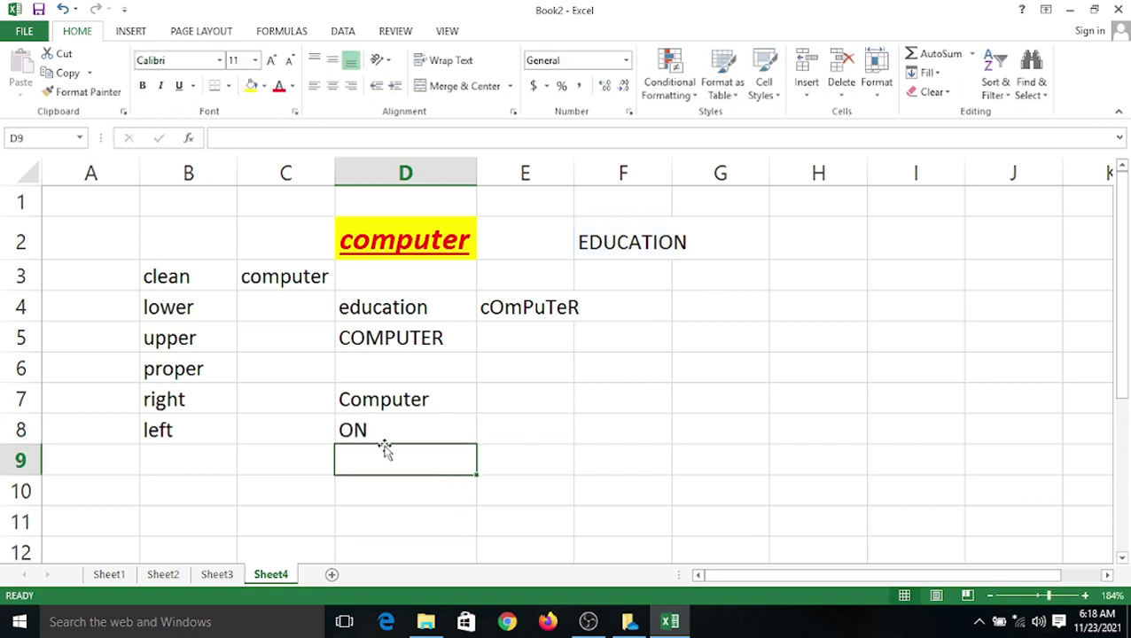
Widen column F so that the text EDUCATION fits inside its cell.
{"action": "left_click", "coordinate": [683, 266]}
{"action": "left_click", "coordinate": [631, 278]}
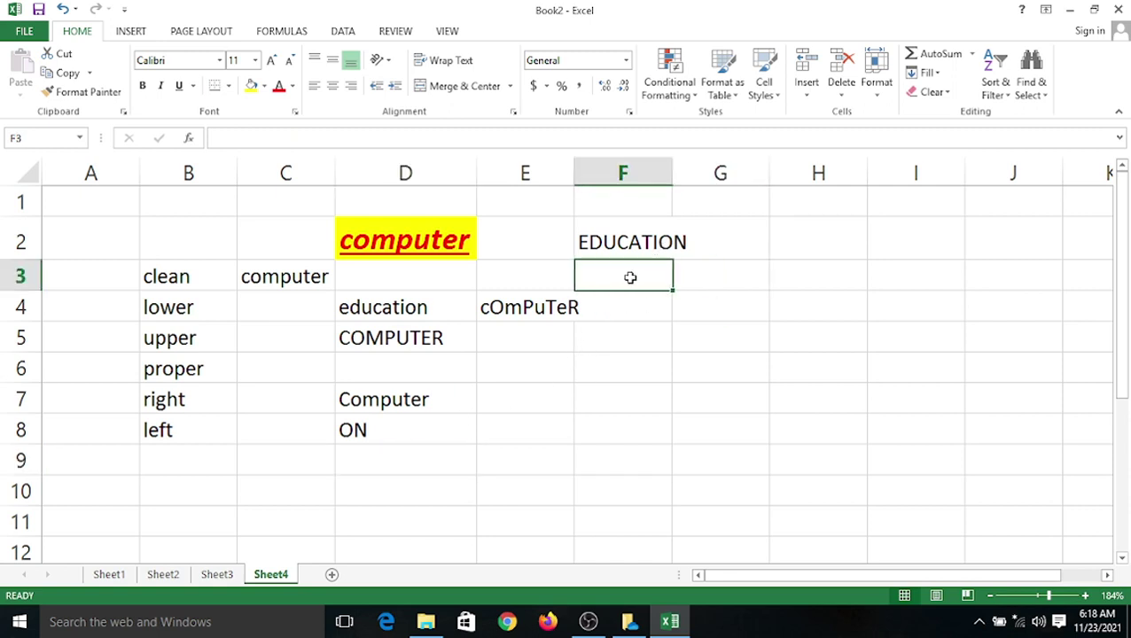
{"action": "left_click_drag", "start_coordinate": [672, 173], "coordinate": [706, 170]}
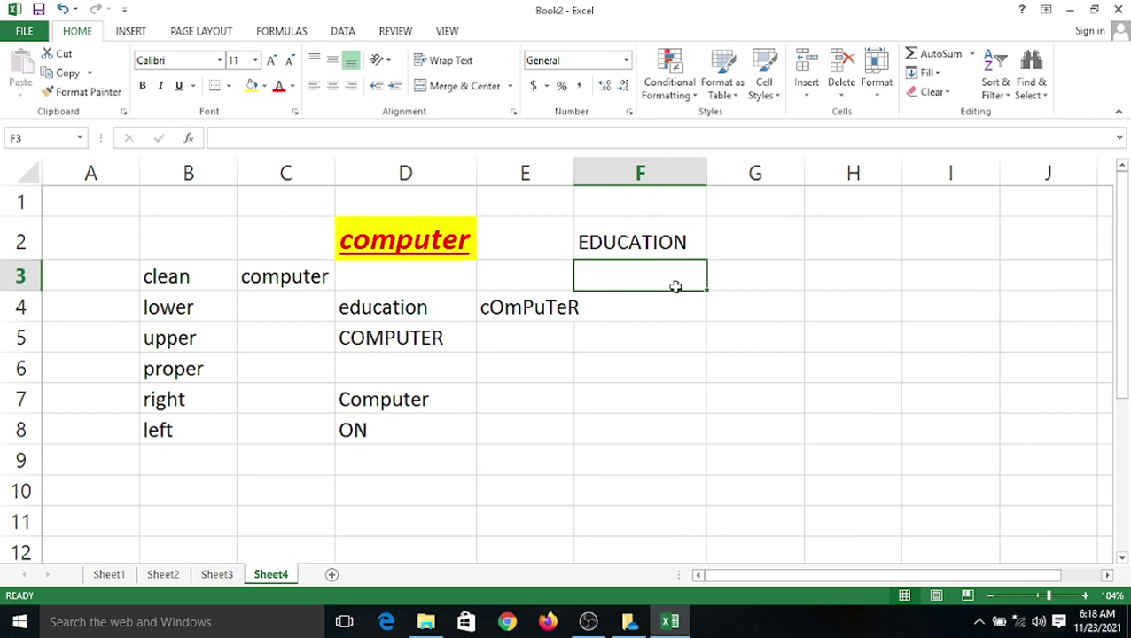
Re-enter =right(F2,3) in D8, replacing the existing formula.
{"action": "left_click", "coordinate": [429, 406]}
{"action": "left_click", "coordinate": [377, 434]}
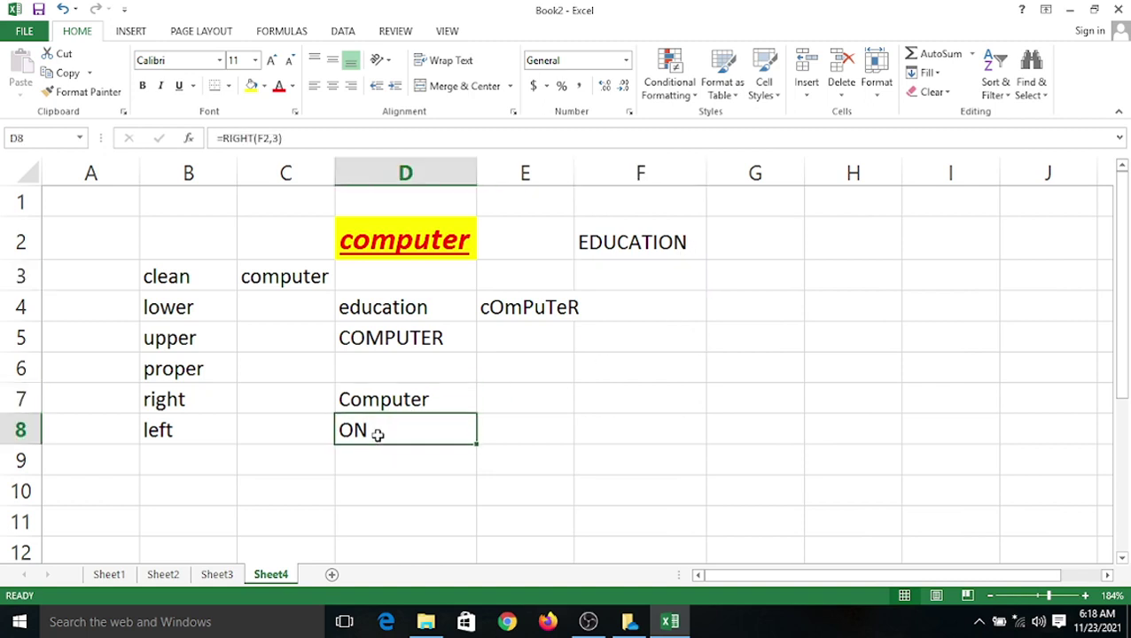
{"action": "type", "text": "="}
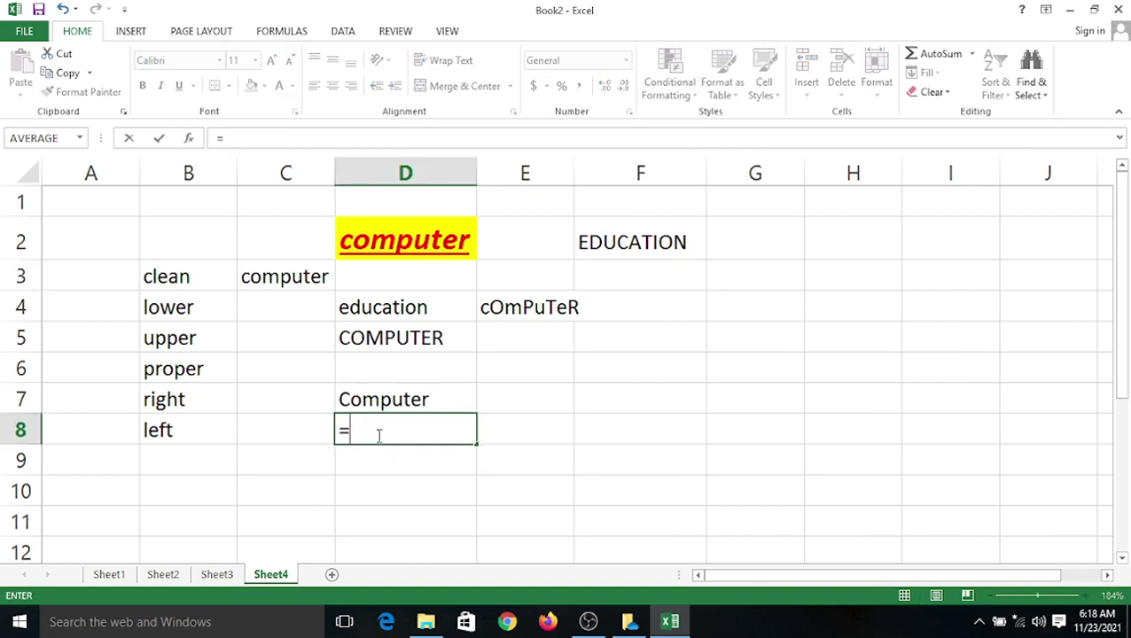
{"action": "type", "text": "right"}
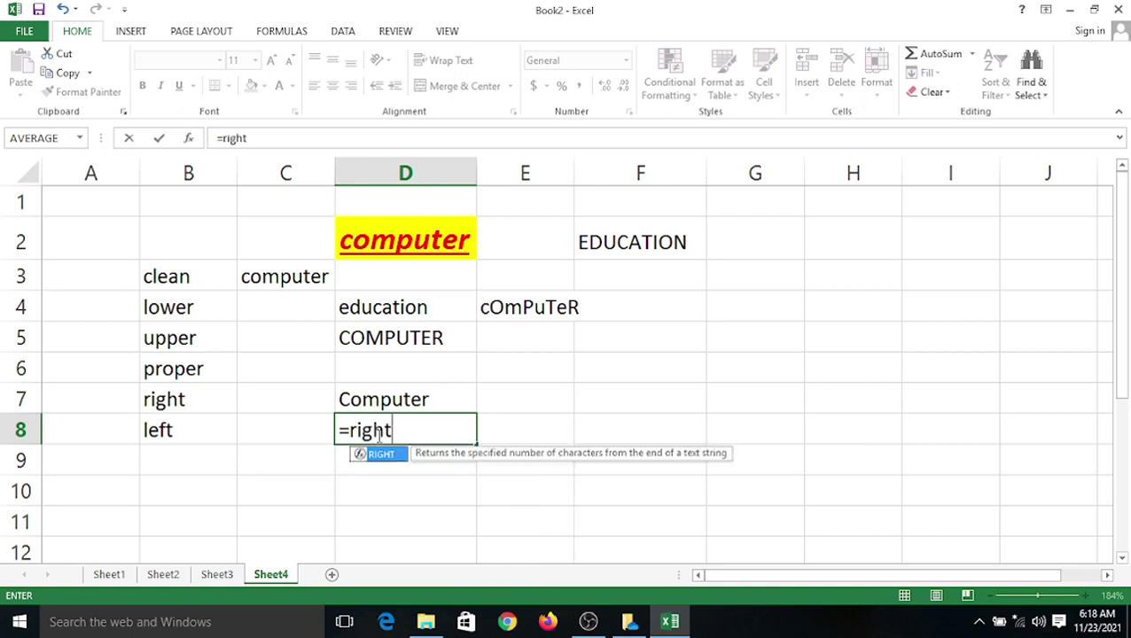
{"action": "type", "text": "("}
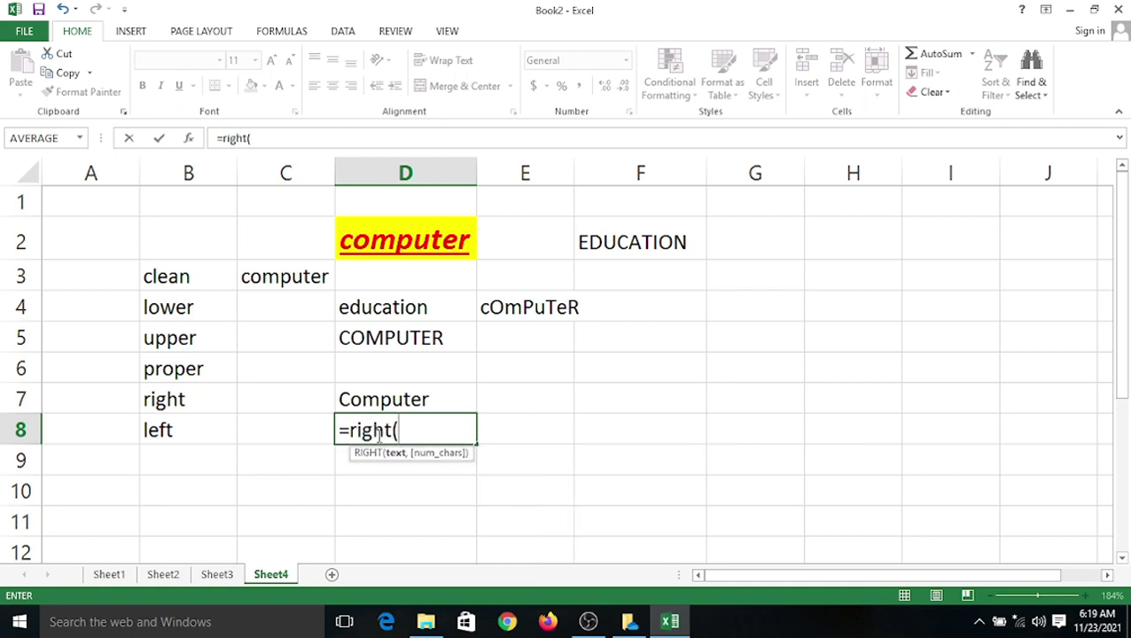
{"action": "left_click", "coordinate": [594, 249]}
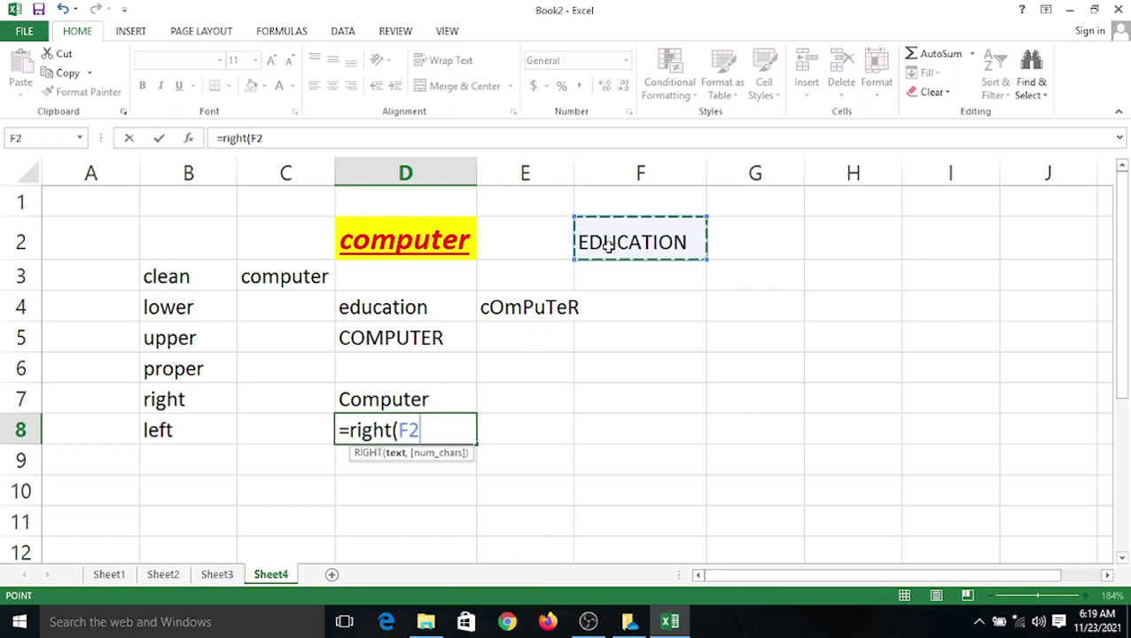
{"action": "type", "text": ",3"}
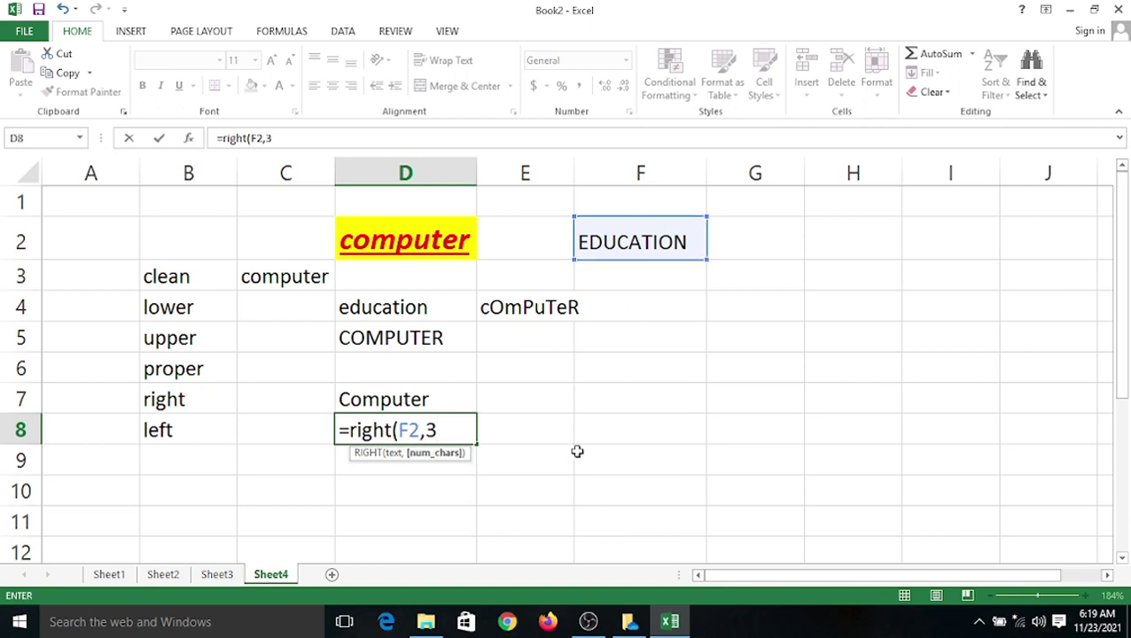
{"action": "type", "text": ")"}
{"action": "key", "text": "Return"}
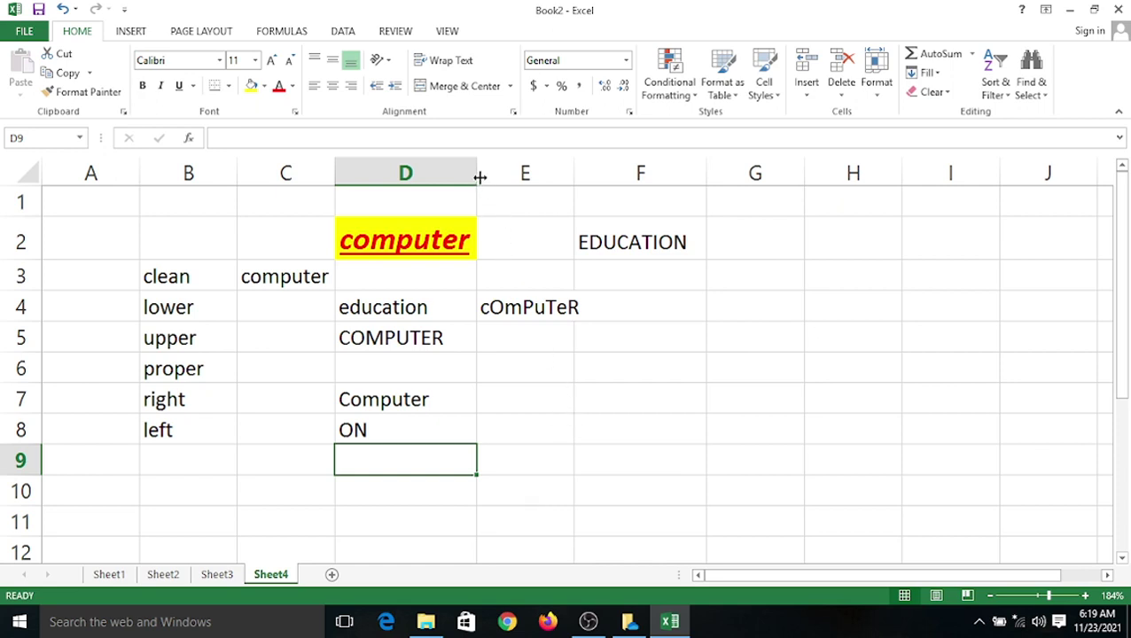
Widen column D slightly and set the character count of the RIGHT formula in D8 to 4.
{"action": "left_click_drag", "start_coordinate": [479, 175], "coordinate": [492, 174]}
{"action": "left_click", "coordinate": [530, 437]}
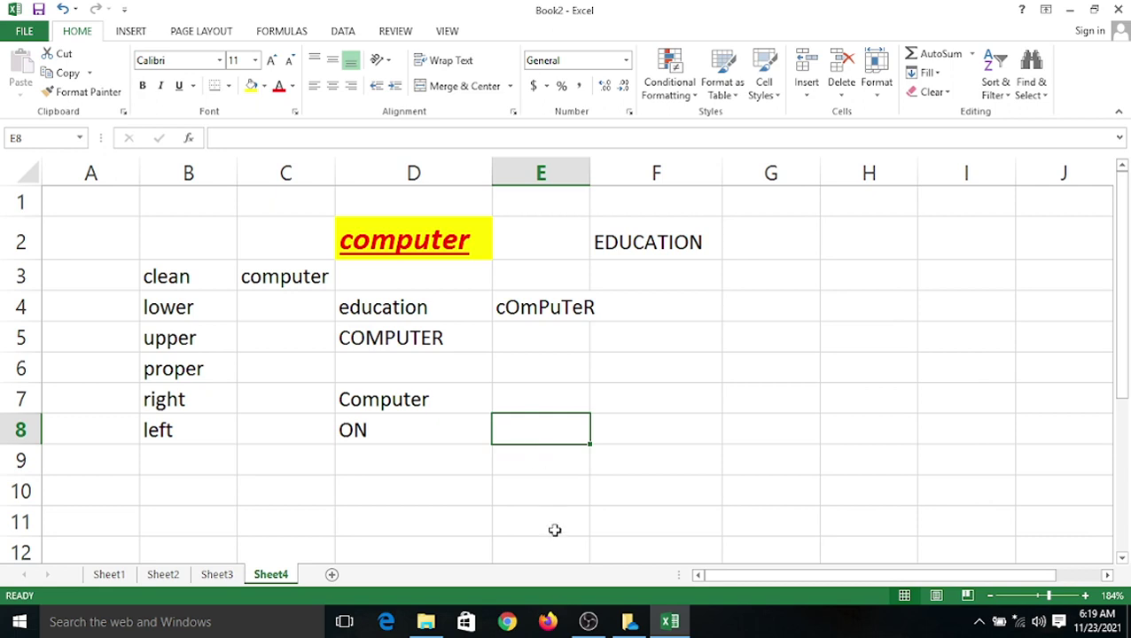
{"action": "double_click", "coordinate": [404, 427]}
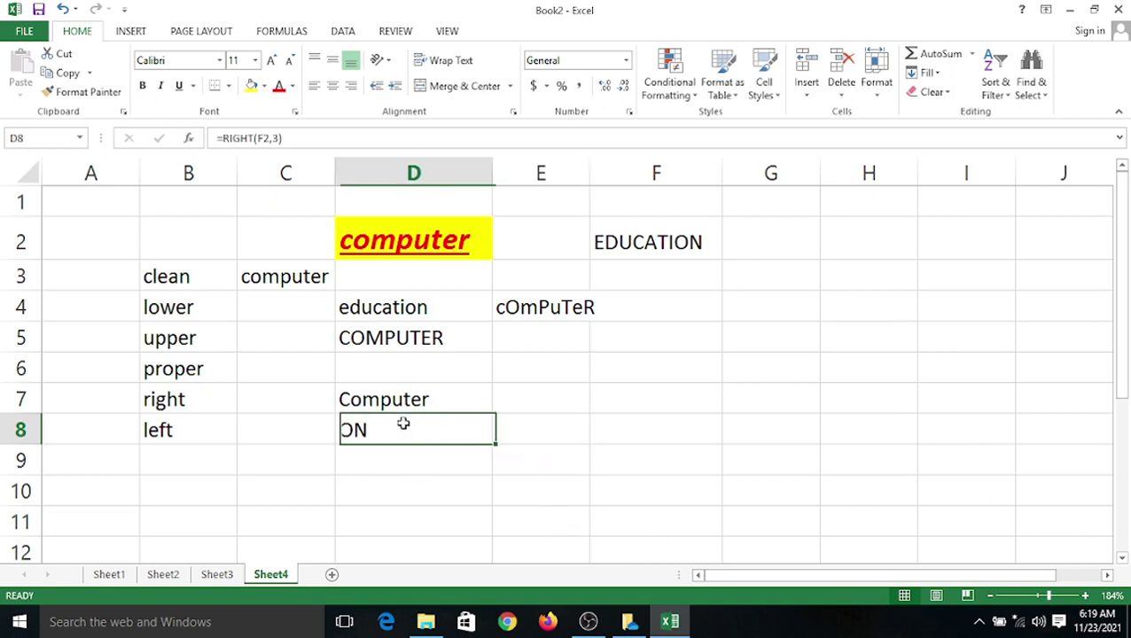
{"action": "left_click", "coordinate": [450, 429]}
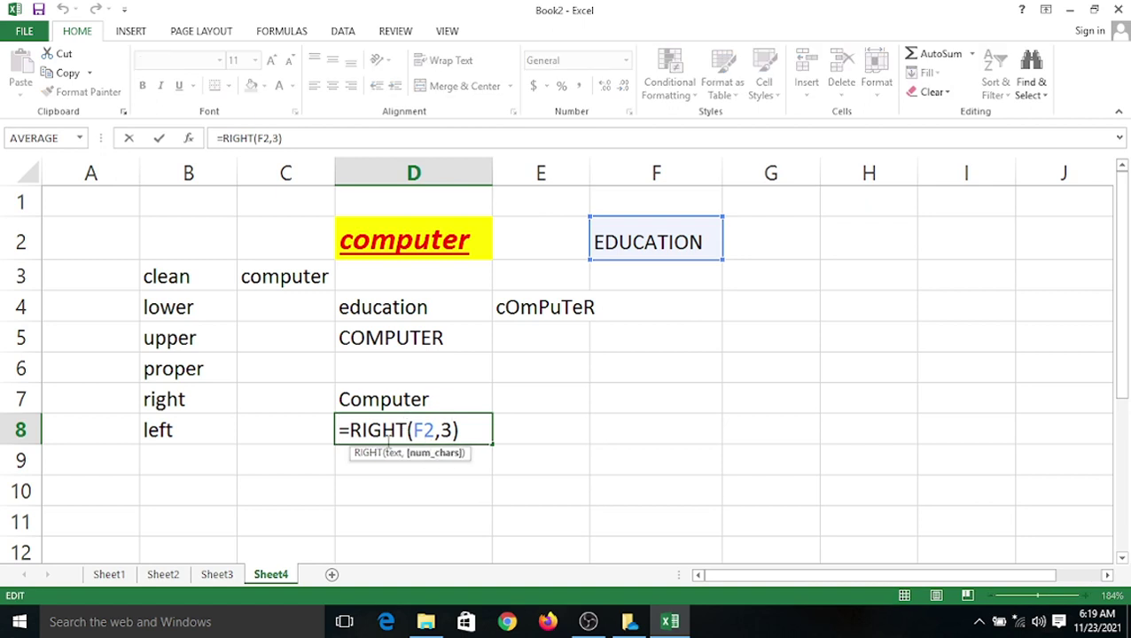
{"action": "key", "text": "BackSpace"}
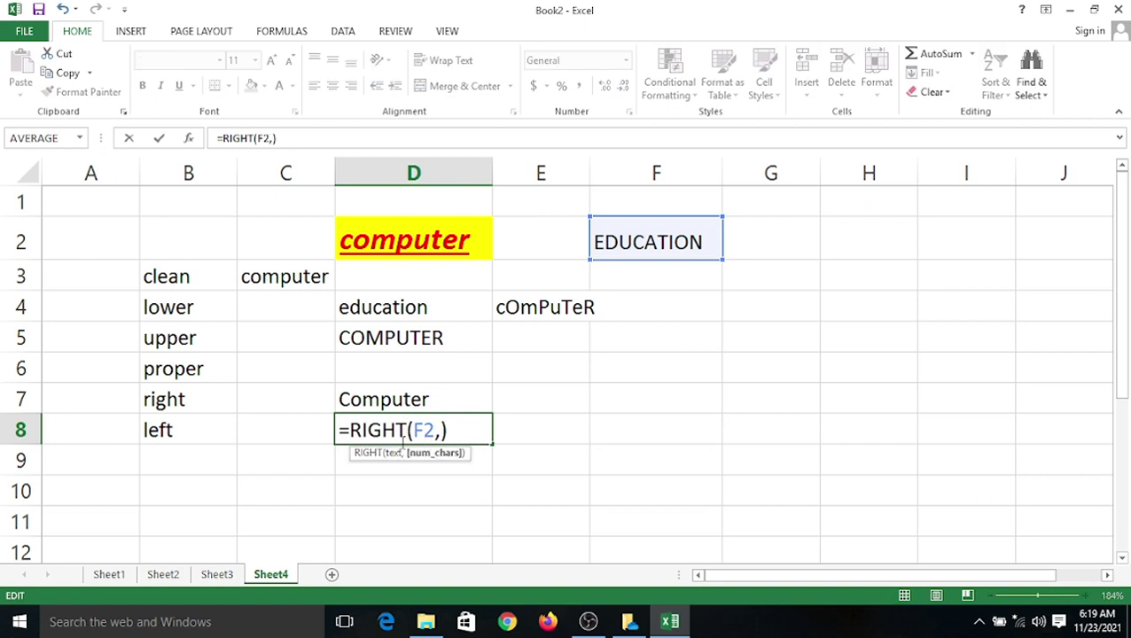
{"action": "type", "text": "4"}
{"action": "key", "text": "Return"}
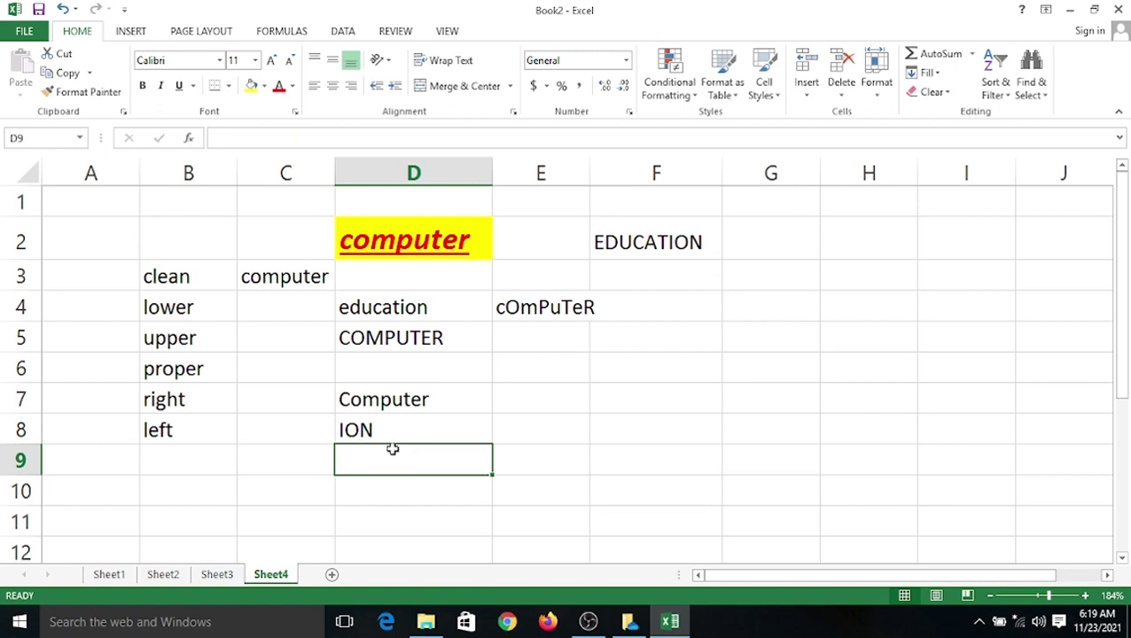
Set the character count of the RIGHT formula in D8 to 5.
{"action": "double_click", "coordinate": [378, 429]}
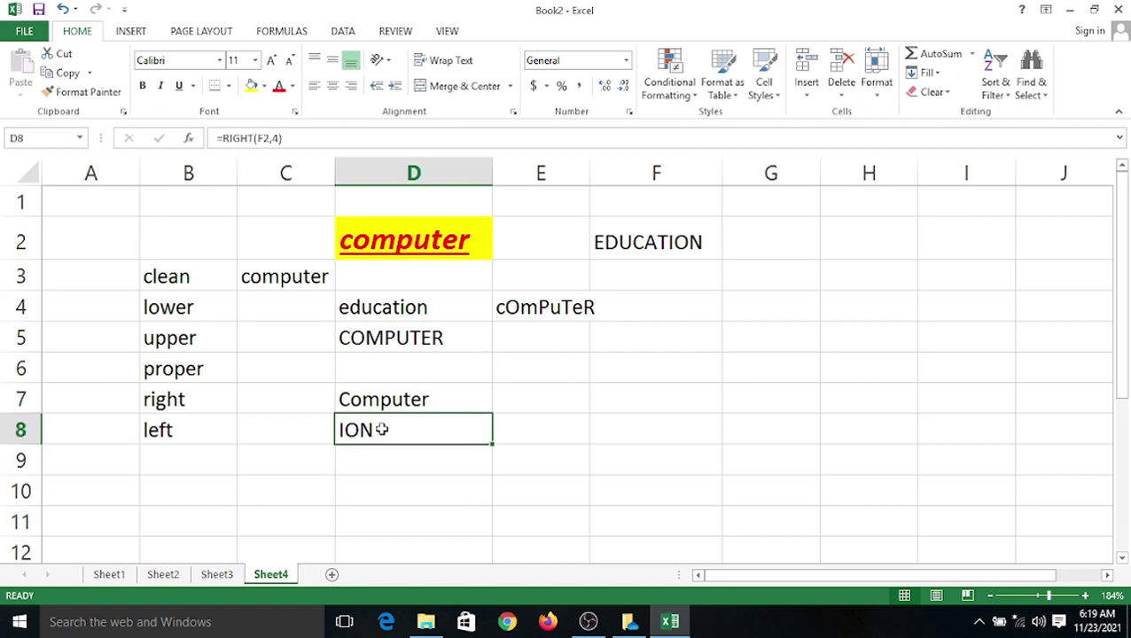
{"action": "left_click", "coordinate": [453, 430]}
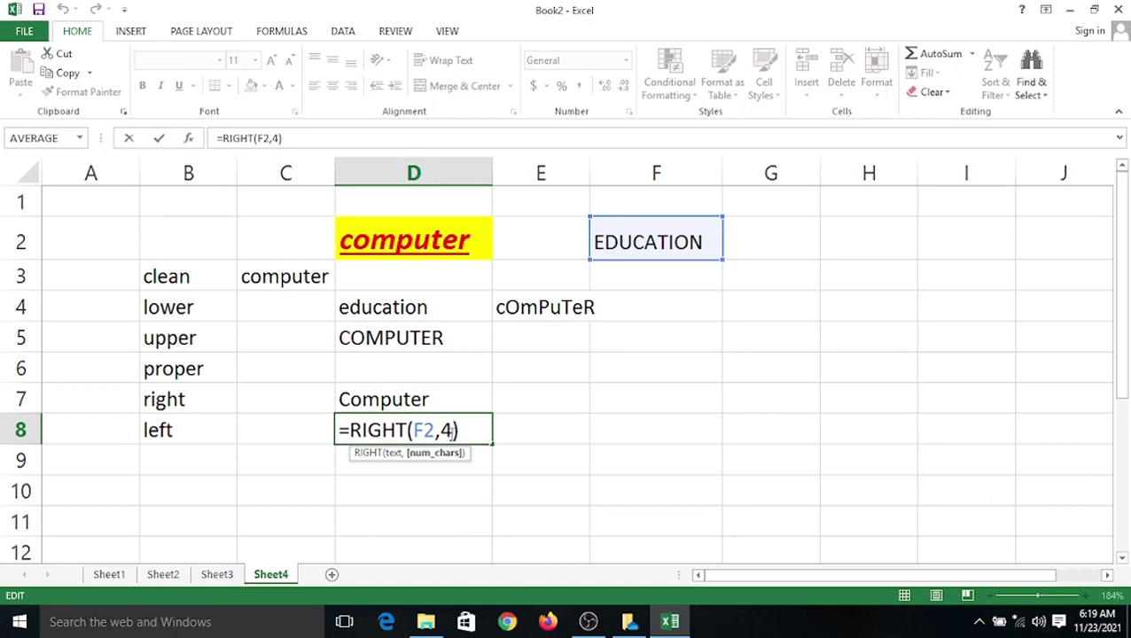
{"action": "key", "text": "BackSpace"}
{"action": "type", "text": "5"}
{"action": "key", "text": "Return"}
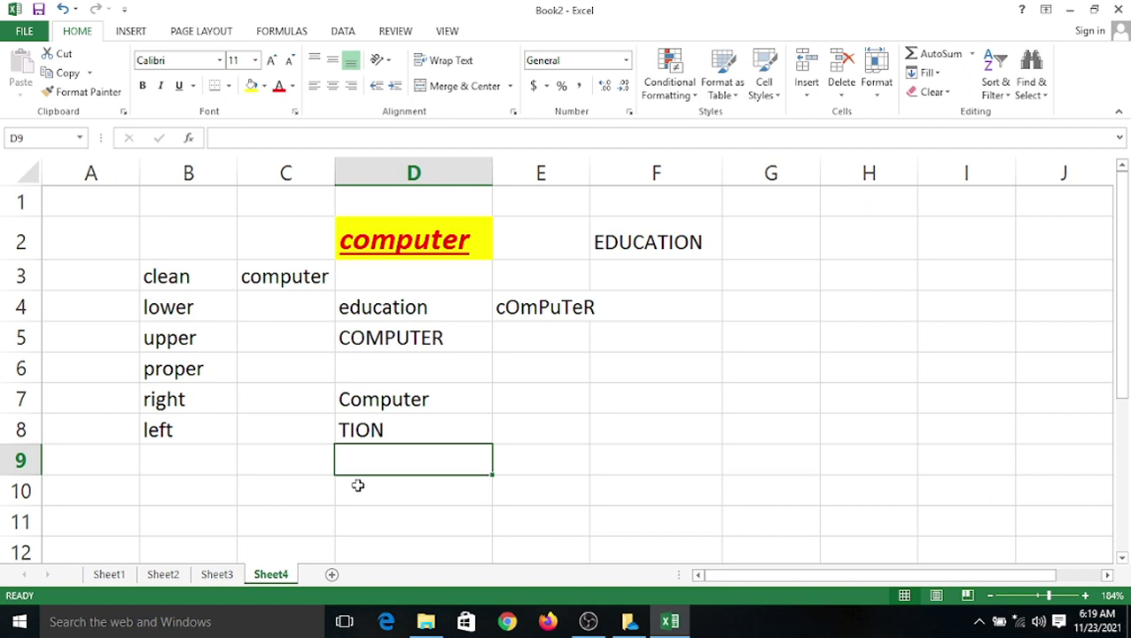
Enter the formula =left(F2,4) in D9 to extract four characters from the start of EDUCATION.
{"action": "type", "text": "=le"}
{"action": "key", "text": "BackSpace"}
{"action": "key", "text": "BackSpace"}
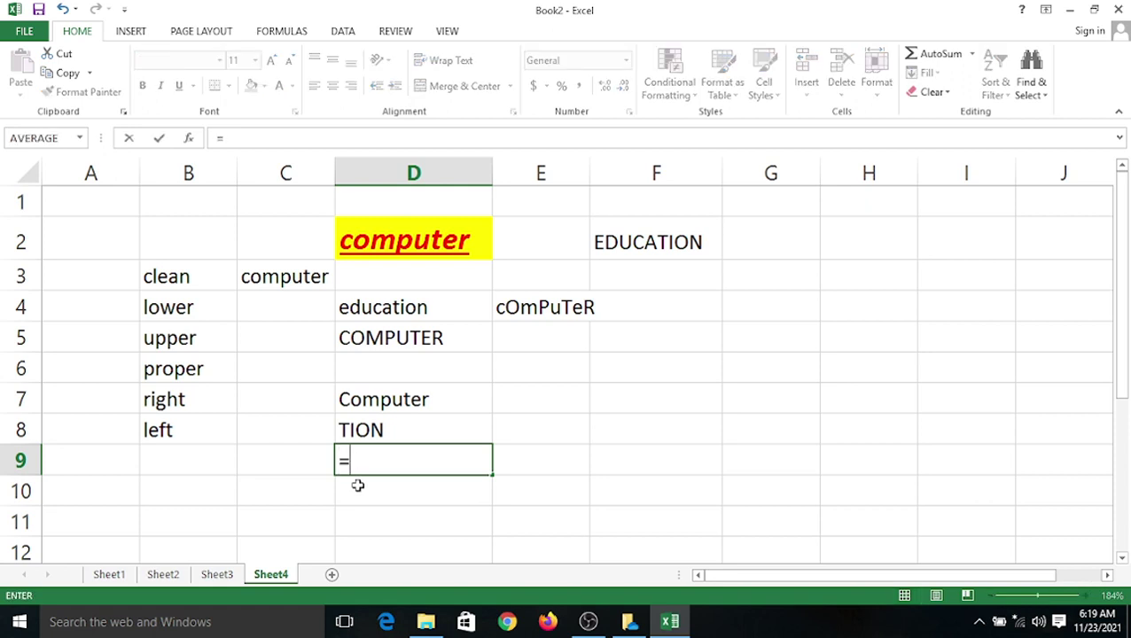
{"action": "type", "text": "le"}
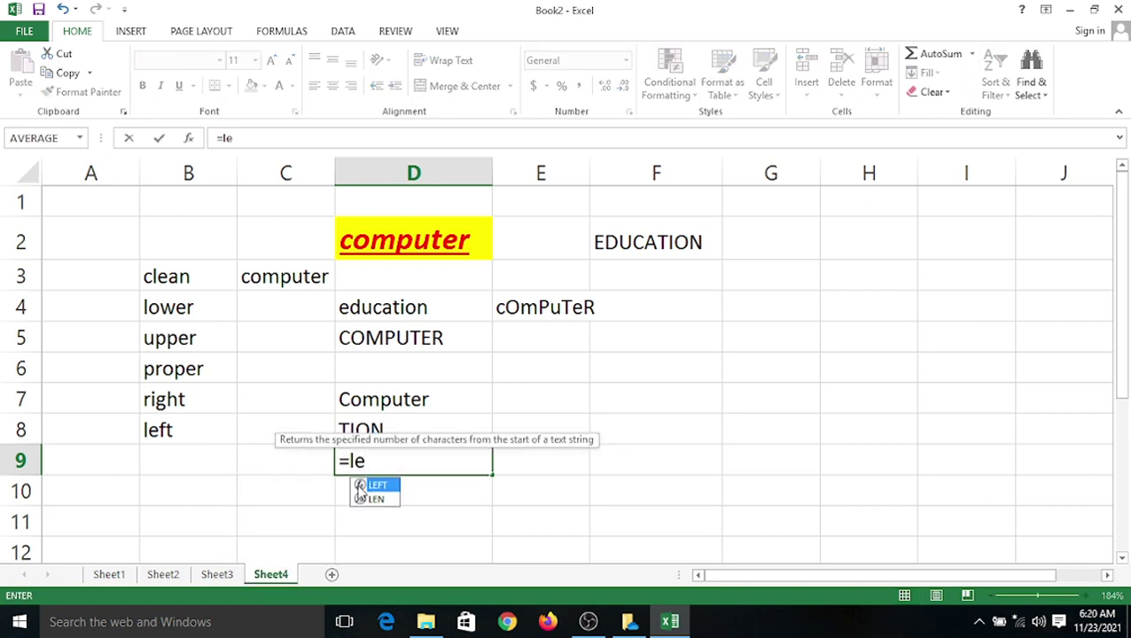
{"action": "type", "text": "ft("}
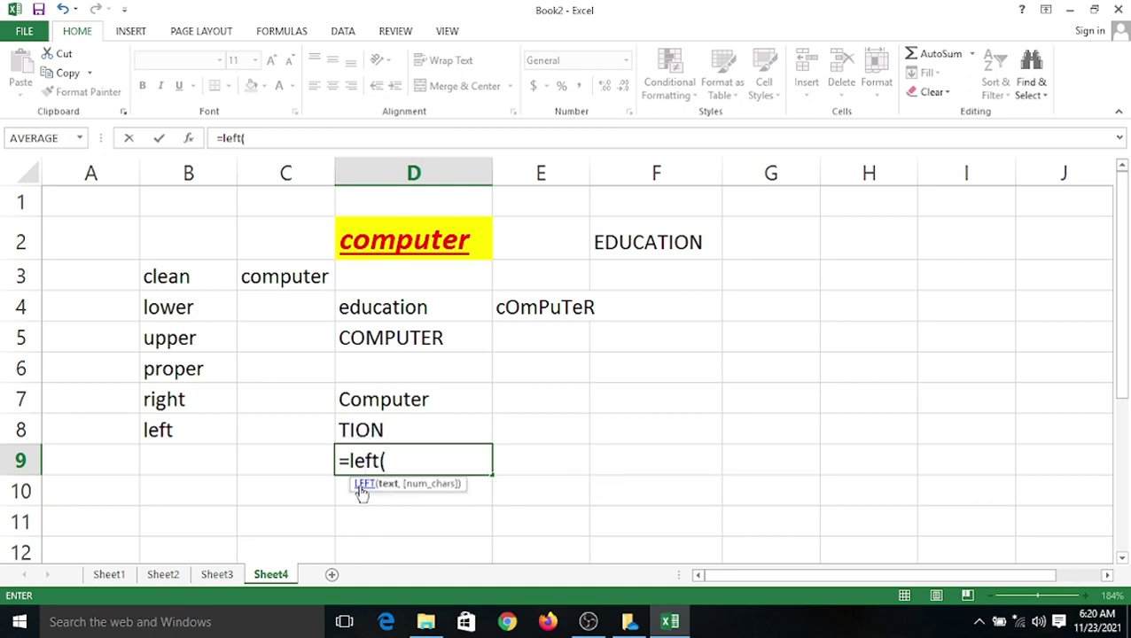
{"action": "left_click", "coordinate": [660, 240]}
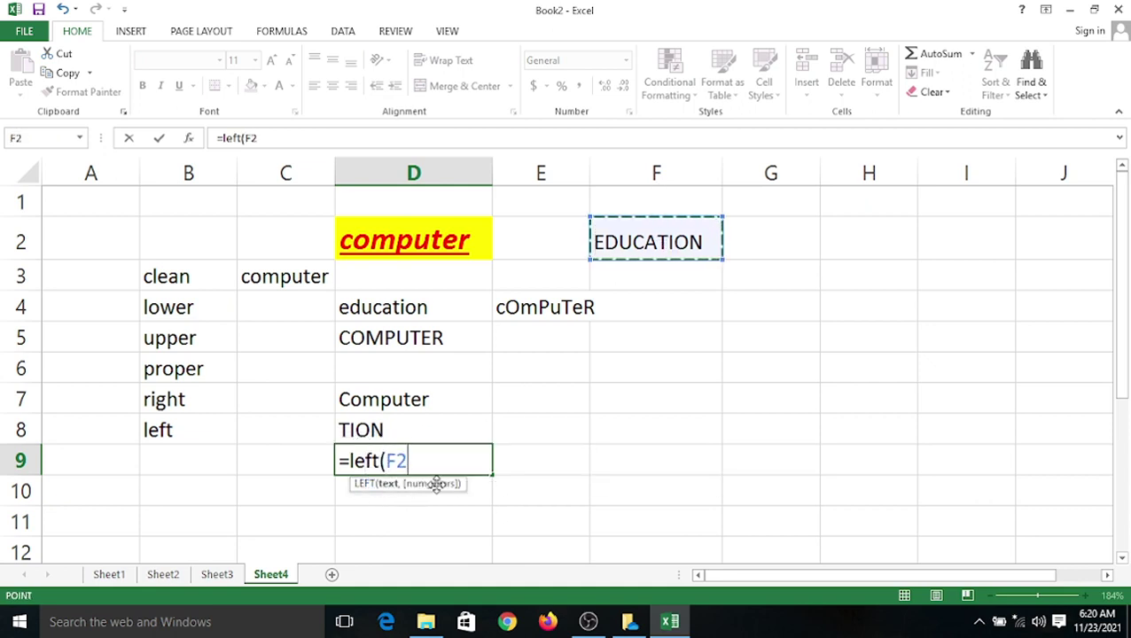
{"action": "type", "text": ","}
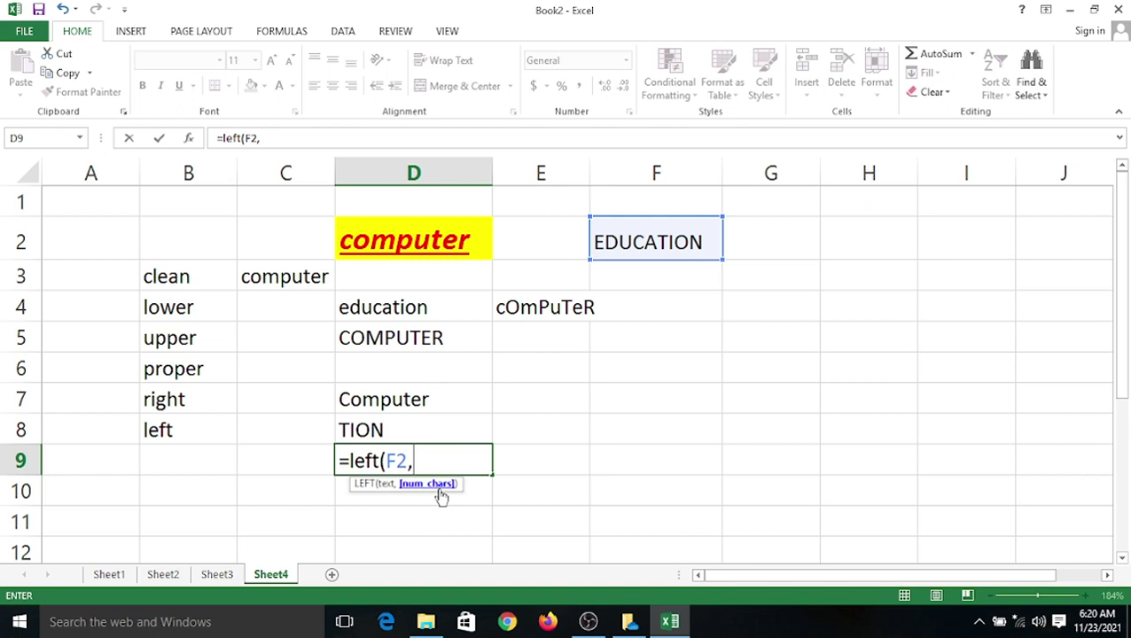
{"action": "type", "text": "4)"}
{"action": "key", "text": "Return"}
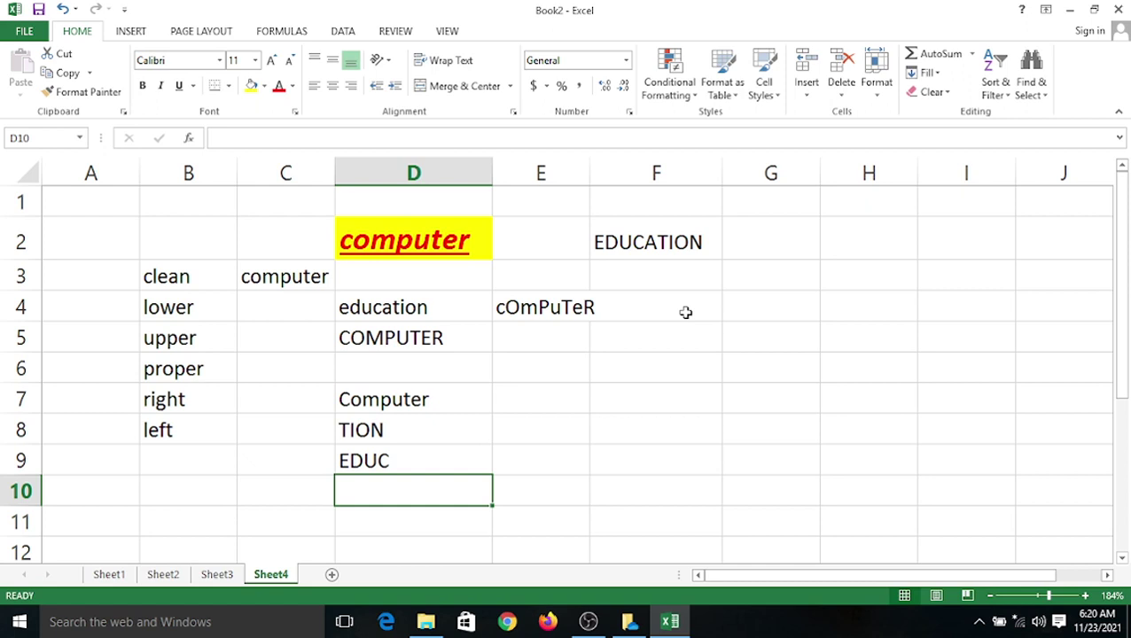
Delete all labels, sample text and formulas from Sheet4, keeping the cell formatting.
{"action": "left_click", "coordinate": [292, 32]}
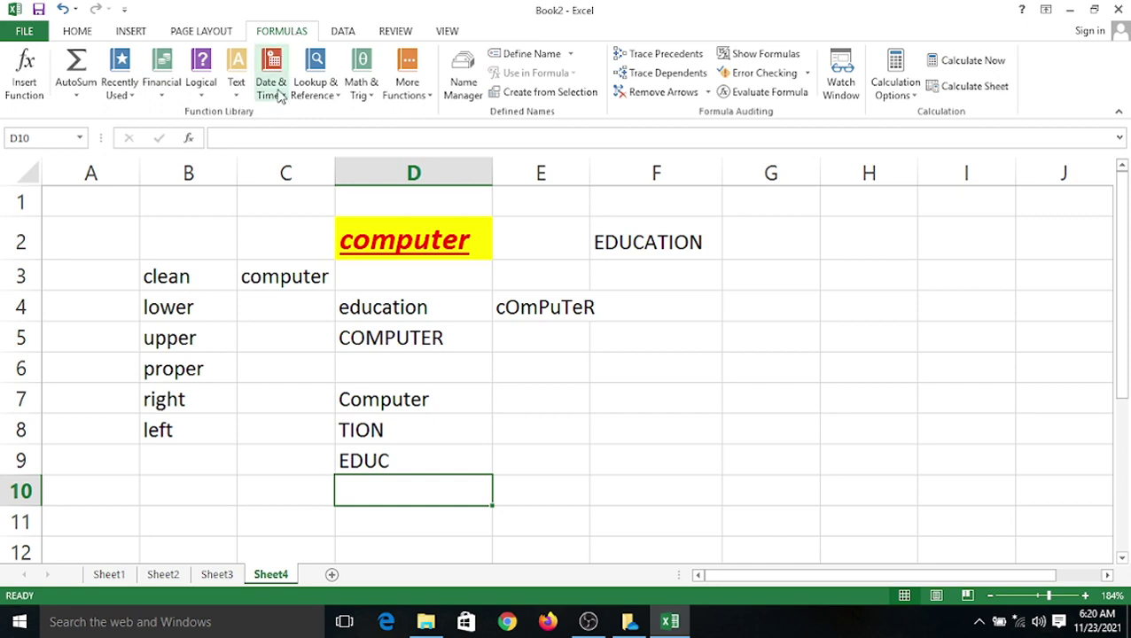
{"action": "left_click_drag", "start_coordinate": [108, 211], "coordinate": [646, 488]}
{"action": "key", "text": "Delete"}
{"action": "left_click", "coordinate": [349, 254]}
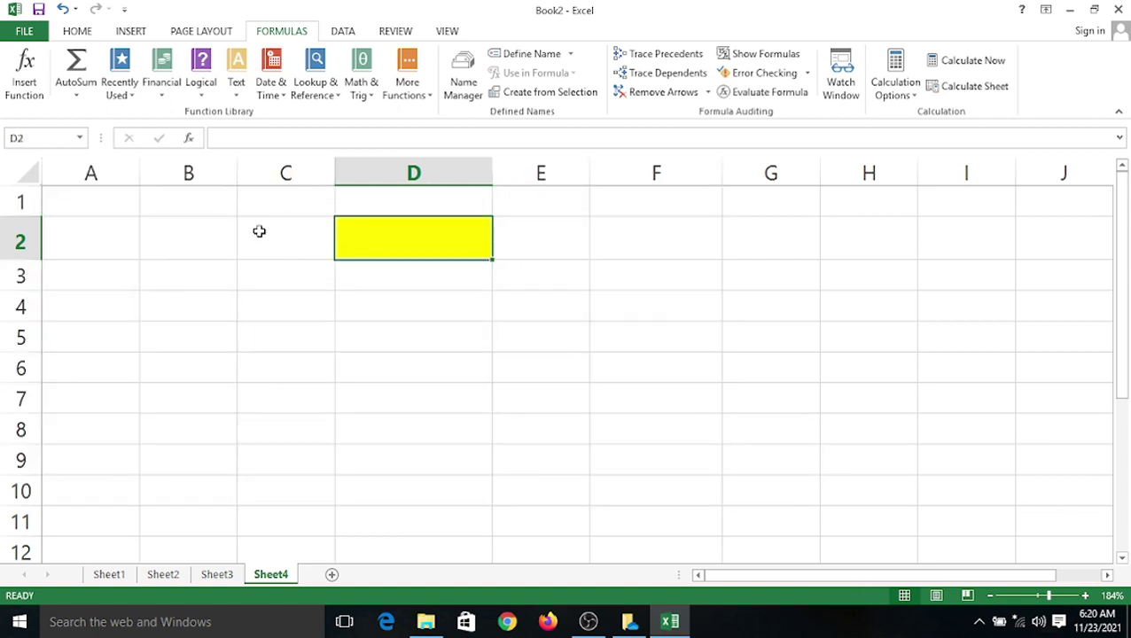
{"action": "left_click", "coordinate": [278, 98]}
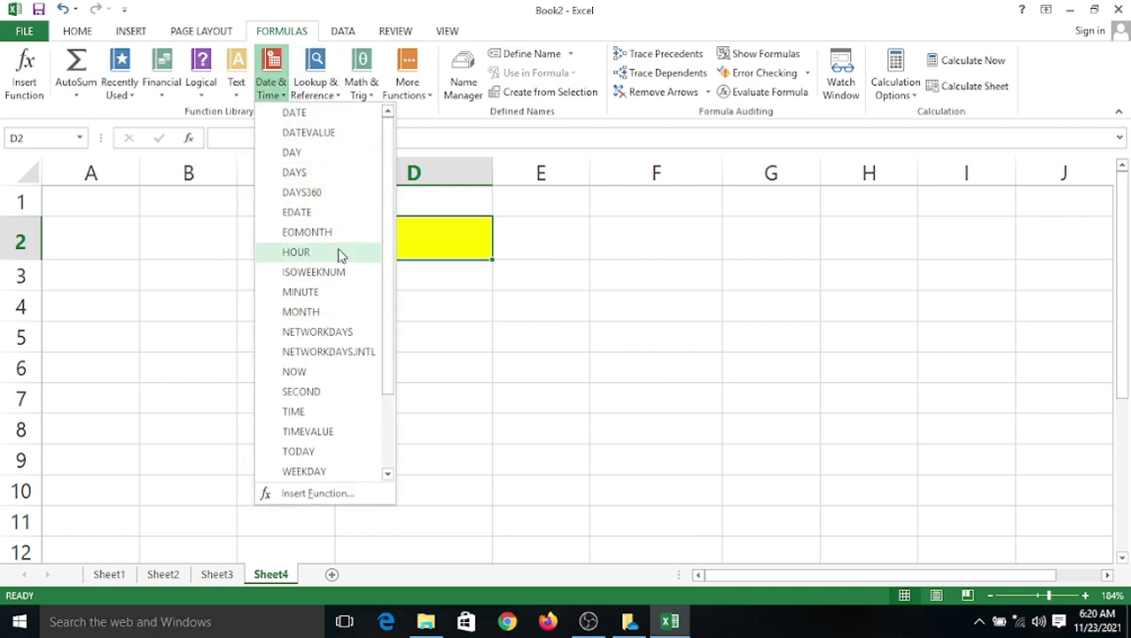
{"action": "scroll", "coordinate": [341, 254], "scroll_direction": "down", "scroll_amount": 2}
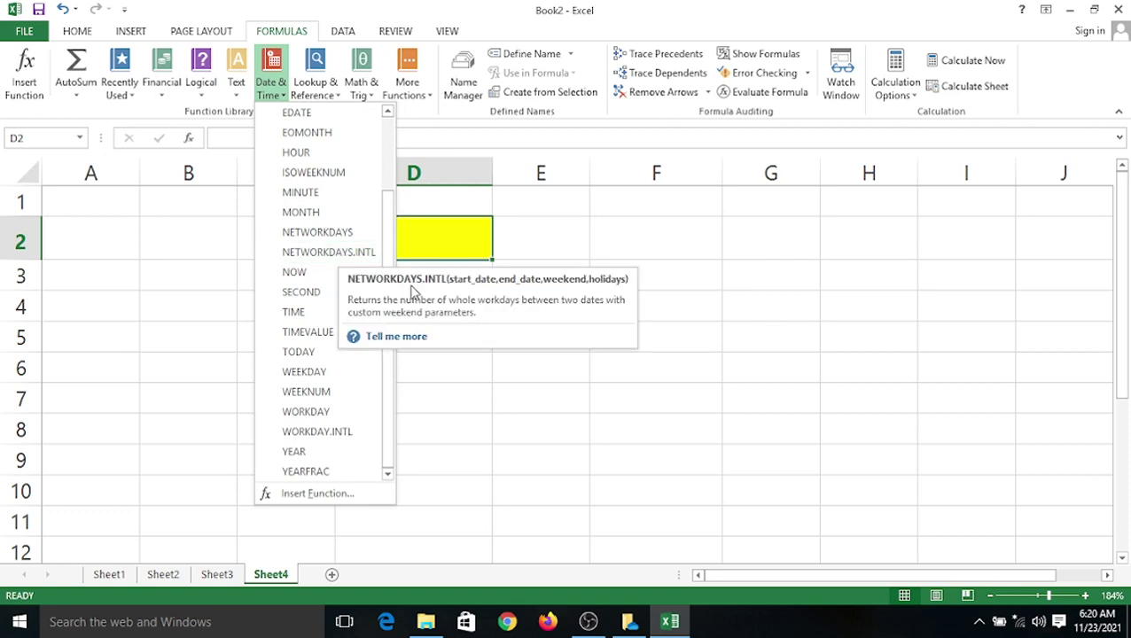
{"action": "left_click", "coordinate": [167, 289]}
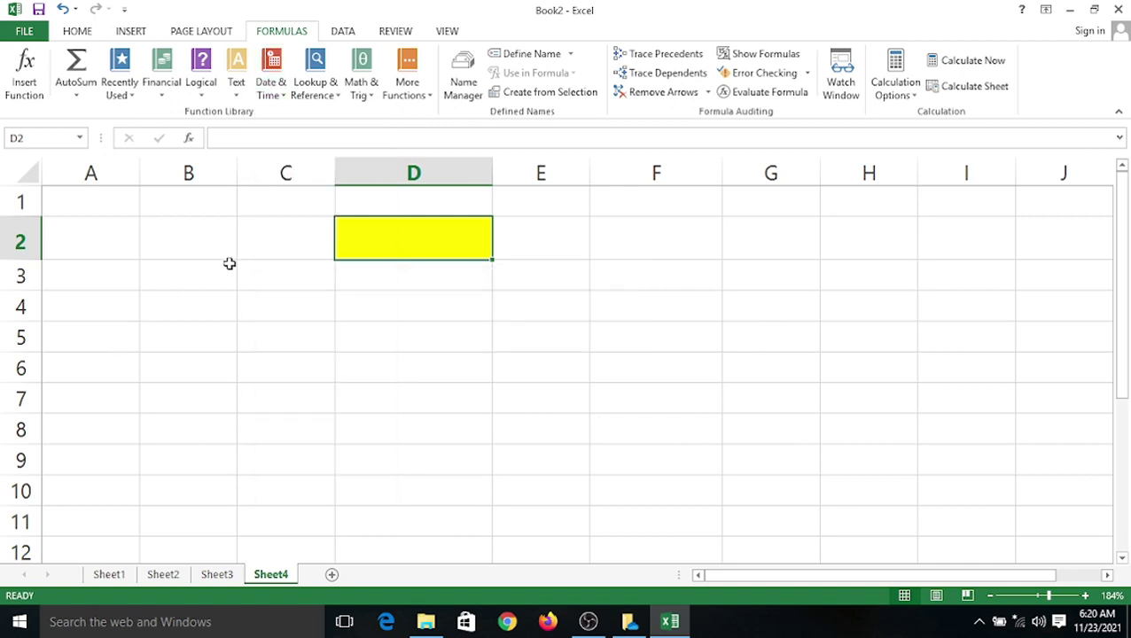
Enter the labels day in A2 and month in A3.
{"action": "left_click", "coordinate": [138, 245]}
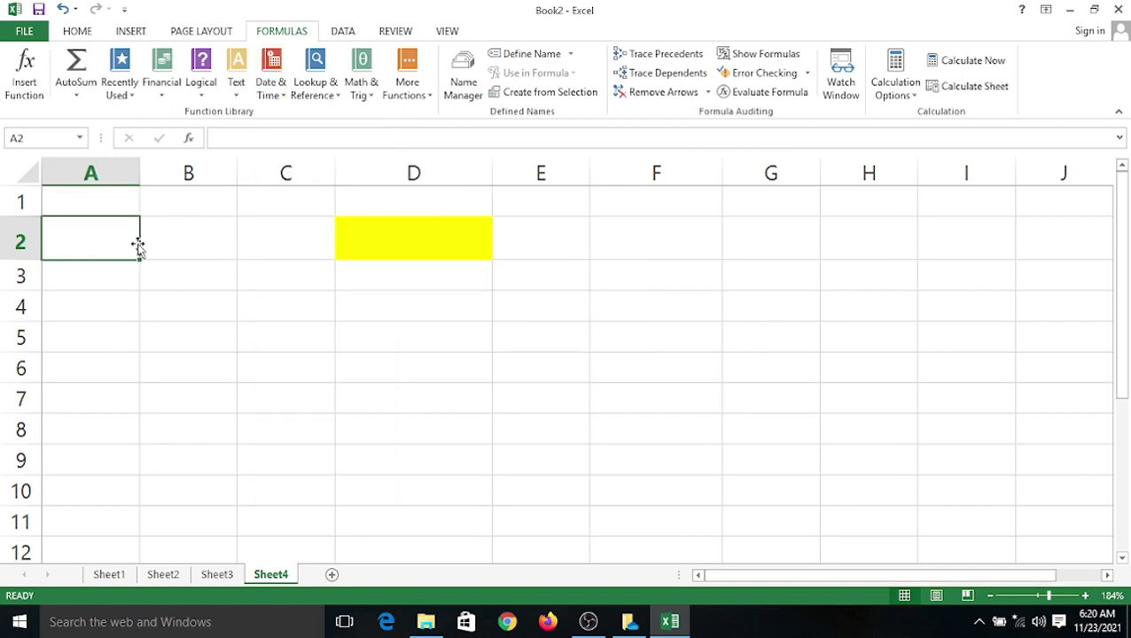
{"action": "type", "text": "day"}
{"action": "key", "text": "Return"}
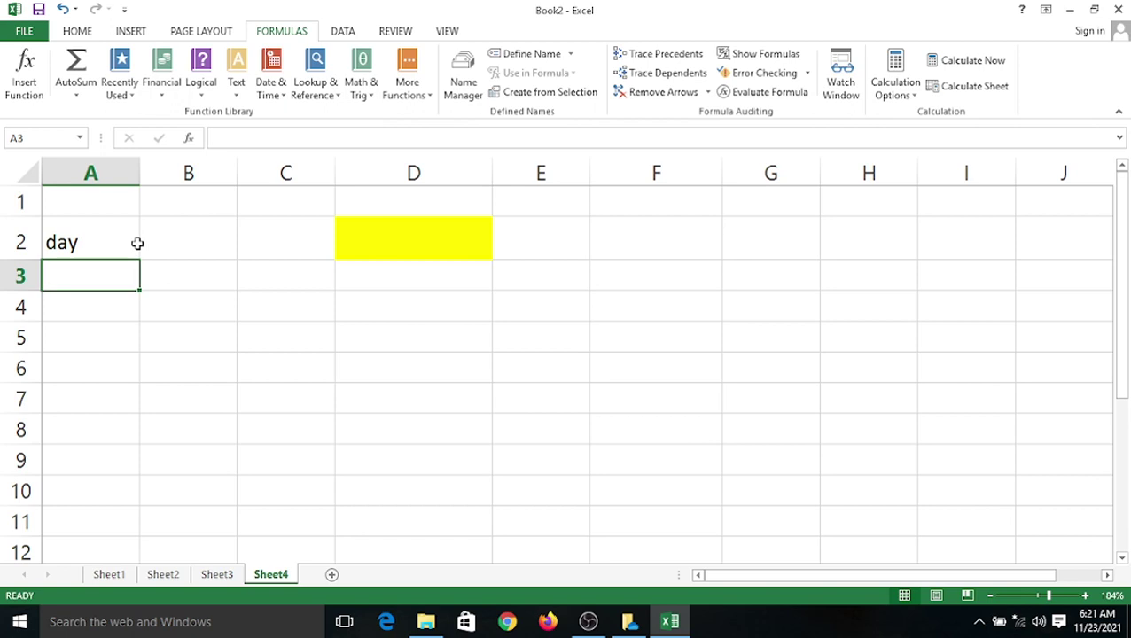
{"action": "type", "text": "mo"}
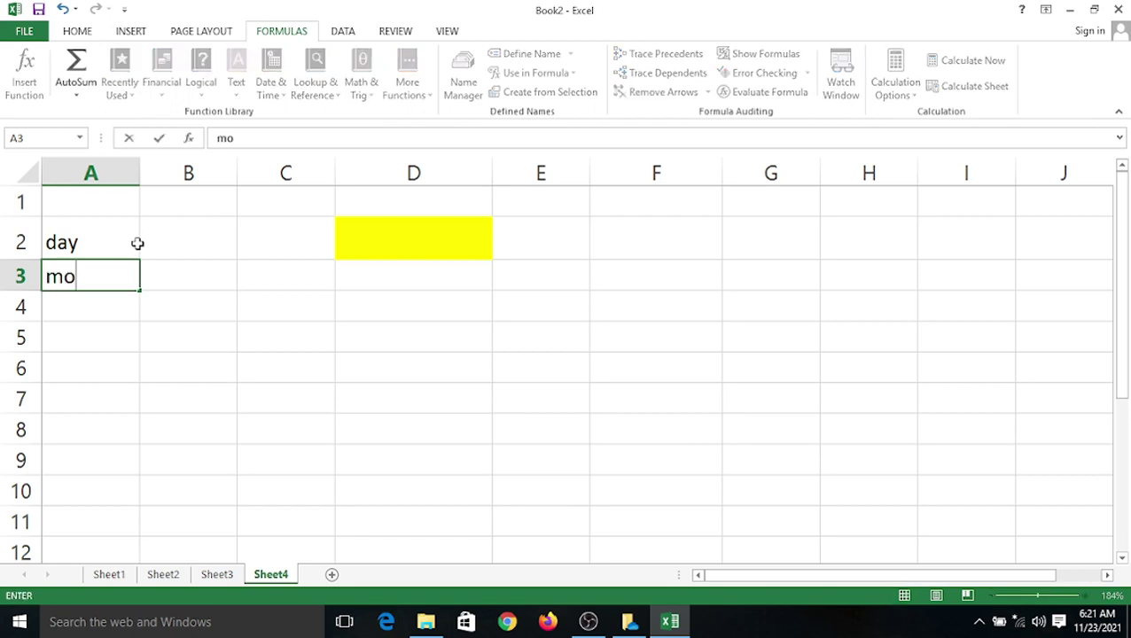
{"action": "type", "text": "nrh"}
{"action": "key", "text": "BackSpace"}
{"action": "key", "text": "BackSpace"}
{"action": "type", "text": "r"}
{"action": "key", "text": "BackSpace"}
{"action": "type", "text": "th"}
{"action": "key", "text": "Return"}
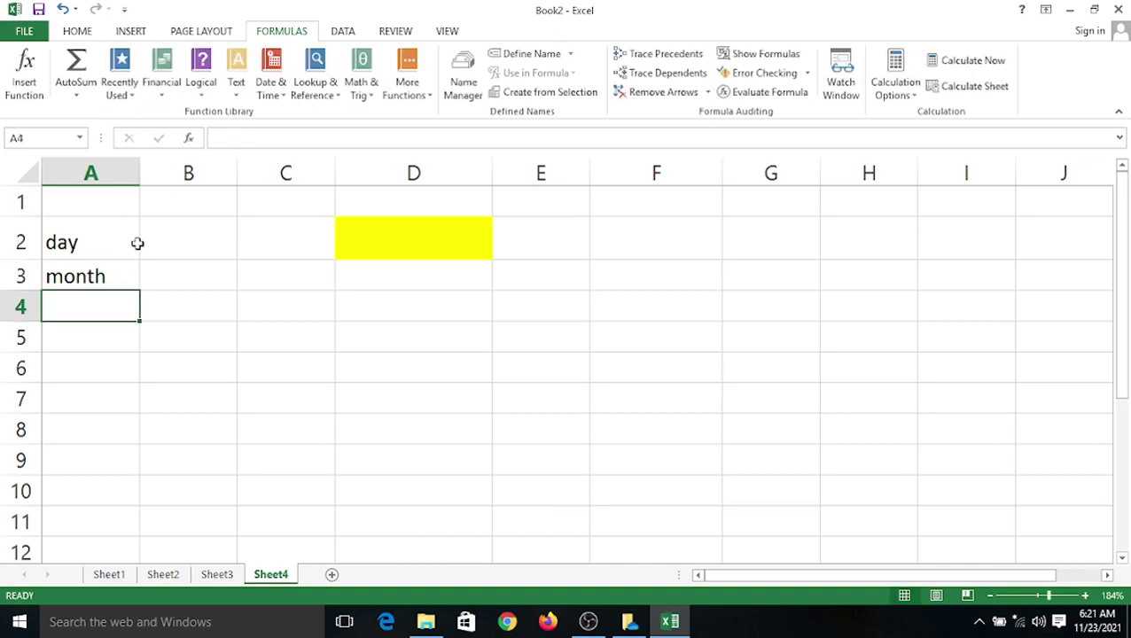
Enter the labels years, today and now in A4 to A6.
{"action": "type", "text": "ywar"}
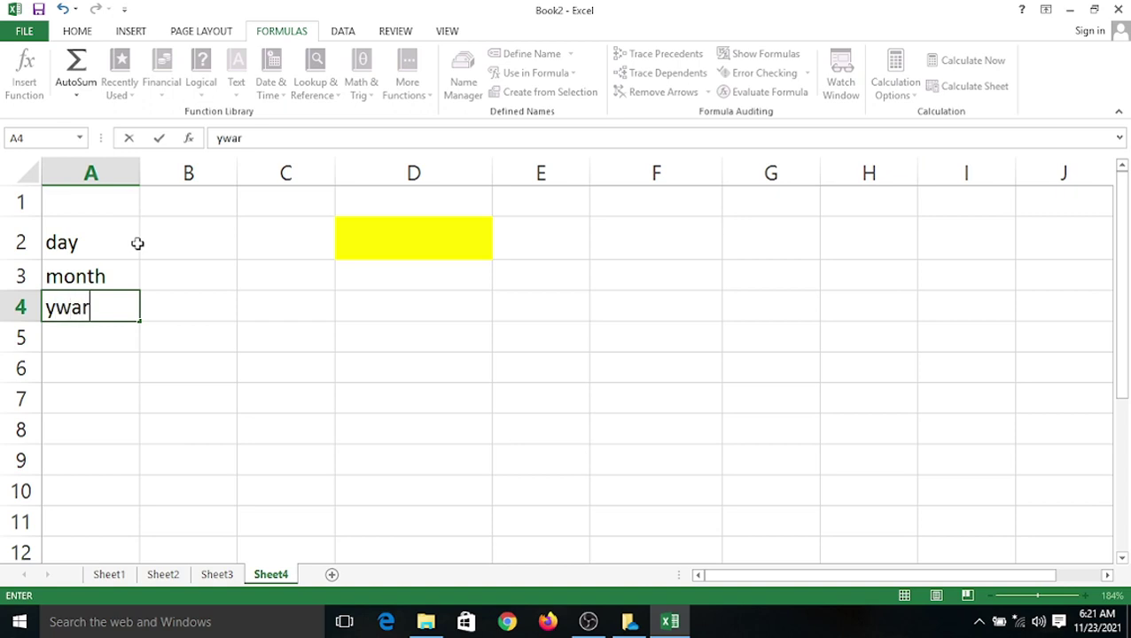
{"action": "key", "text": "BackSpace"}
{"action": "key", "text": "BackSpace"}
{"action": "key", "text": "BackSpace"}
{"action": "type", "text": "ears"}
{"action": "key", "text": "Return"}
{"action": "type", "text": "tod"}
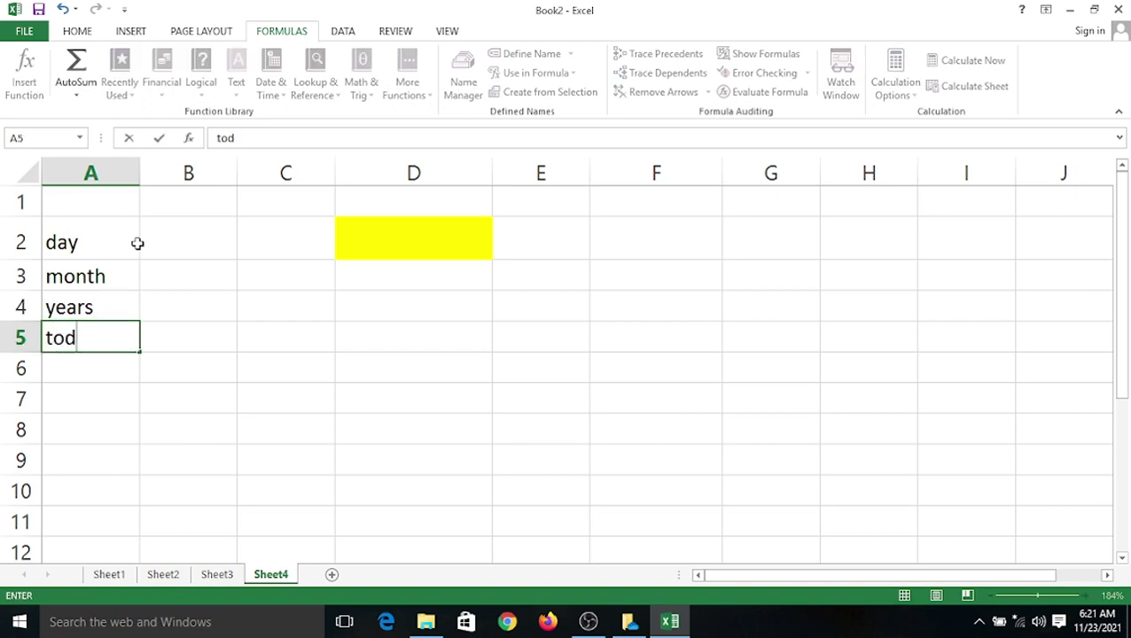
{"action": "type", "text": "ay"}
{"action": "key", "text": "Return"}
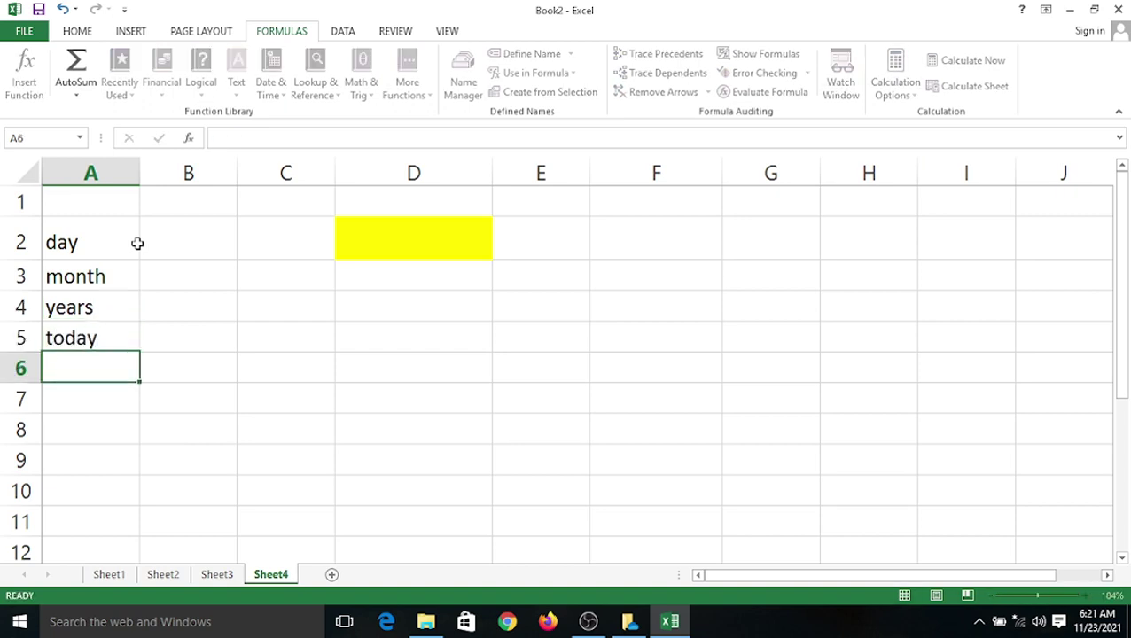
{"action": "type", "text": "now"}
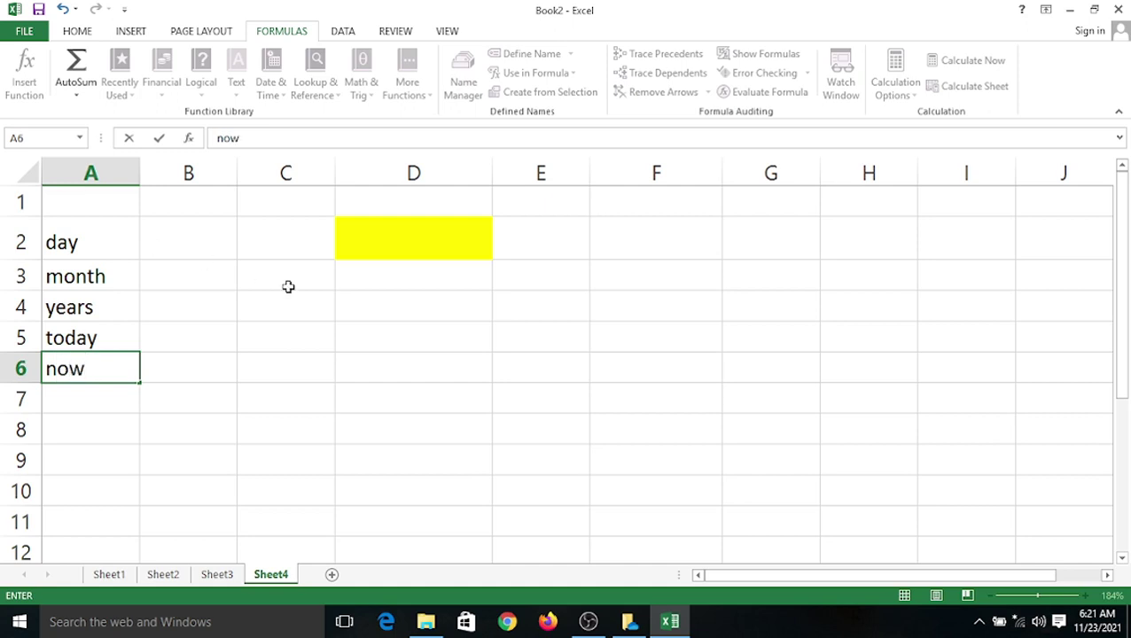
Enter 12-05-1021 in C2 and widen column C to fit the entry.
{"action": "left_click", "coordinate": [301, 244]}
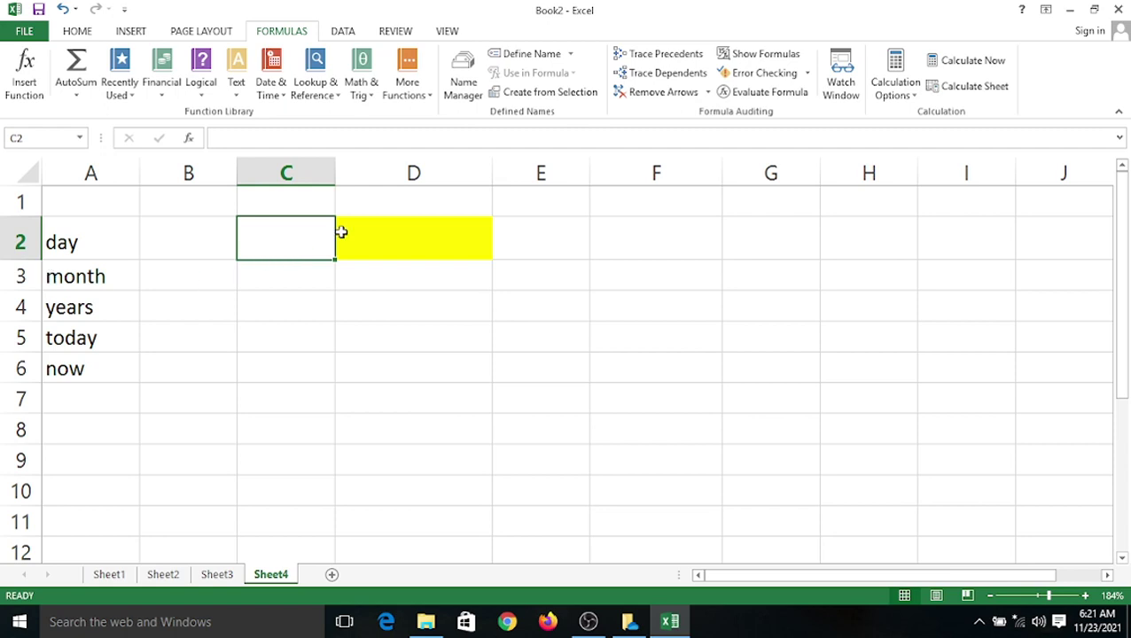
{"action": "type", "text": "12"}
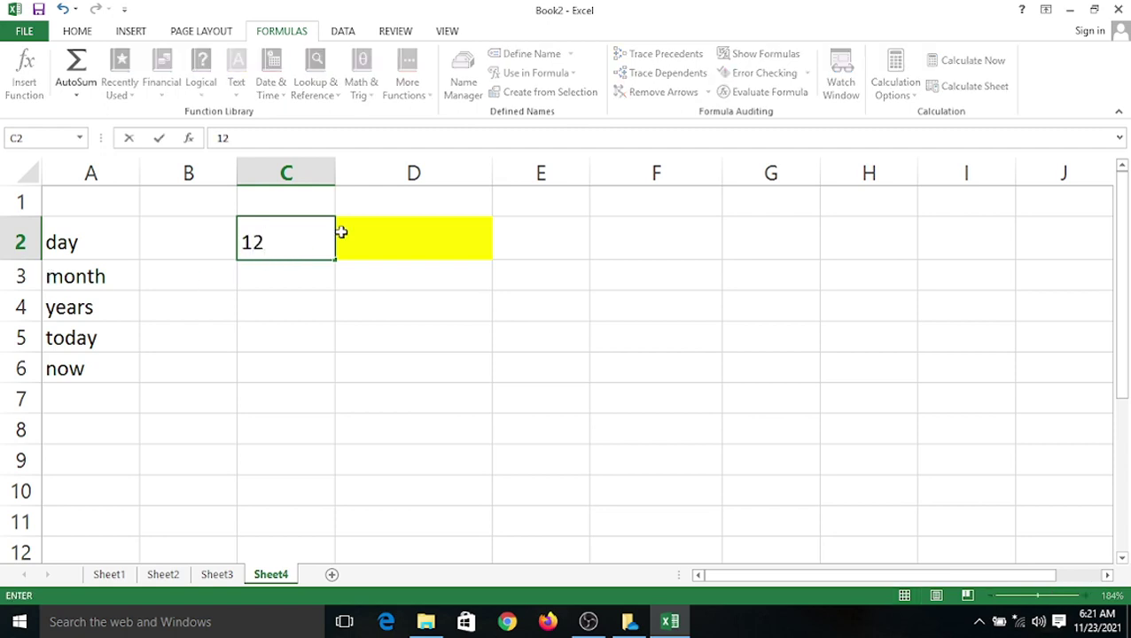
{"action": "type", "text": "-05-10"}
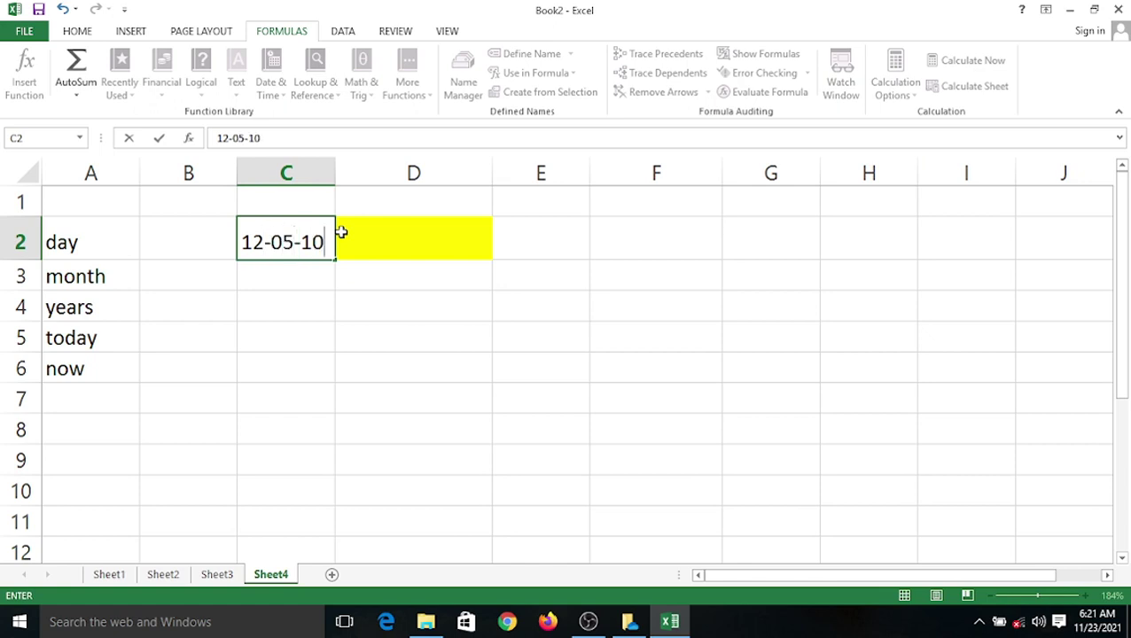
{"action": "type", "text": "21"}
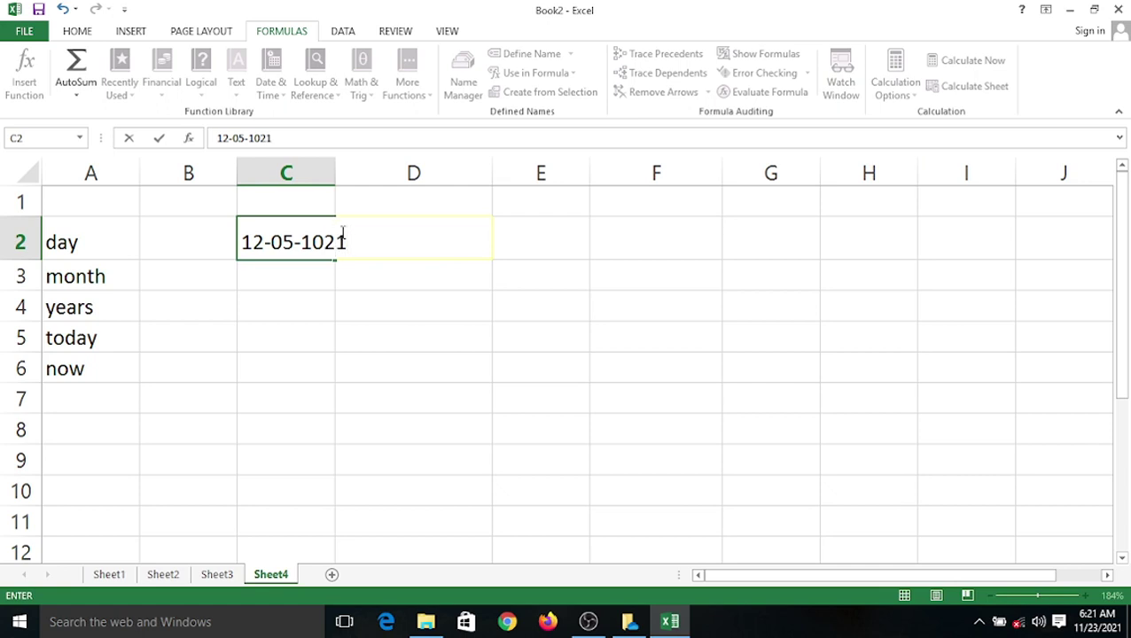
{"action": "left_click", "coordinate": [344, 232]}
{"action": "left_click", "coordinate": [397, 308]}
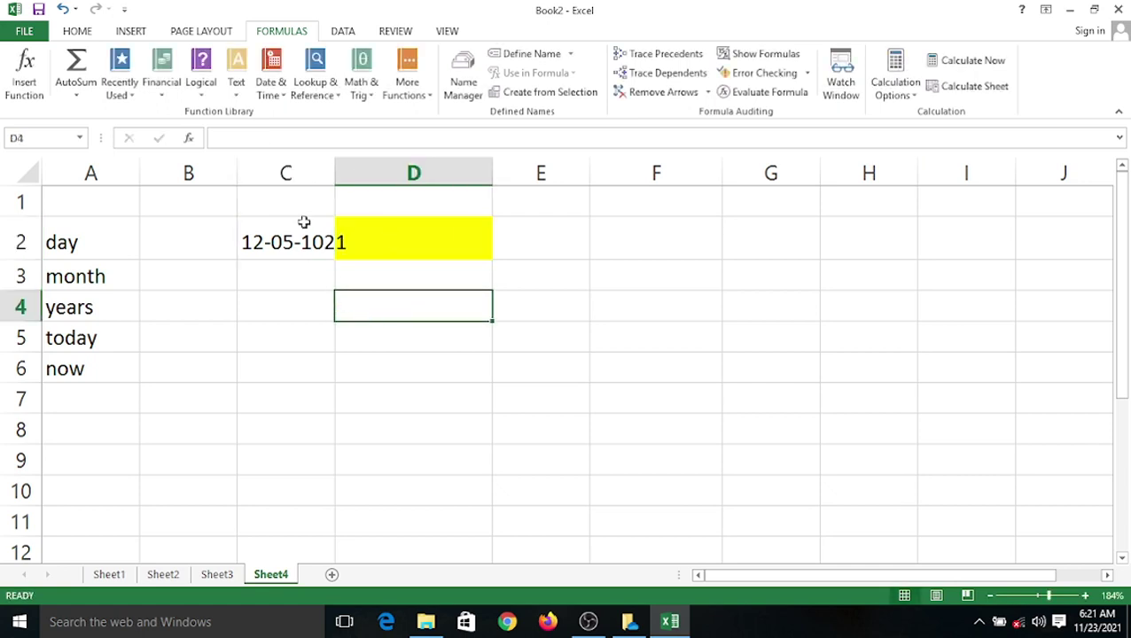
{"action": "left_click_drag", "start_coordinate": [331, 172], "coordinate": [361, 172]}
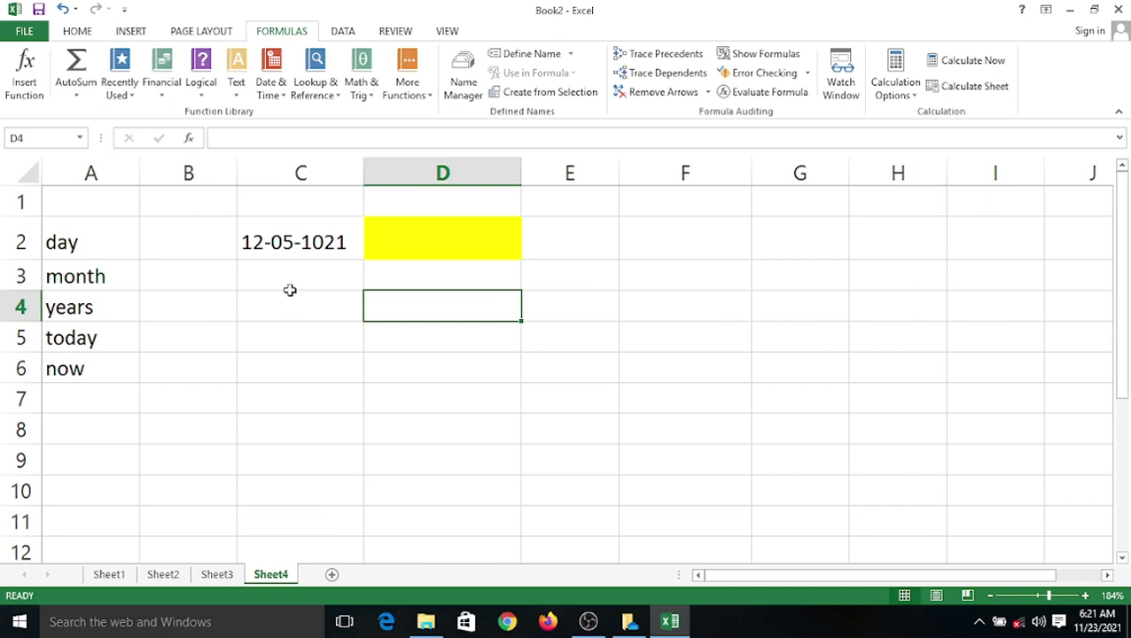
Correct the year in C2 so that the entry reads 12-05-2021.
{"action": "left_click", "coordinate": [348, 278]}
{"action": "double_click", "coordinate": [312, 242]}
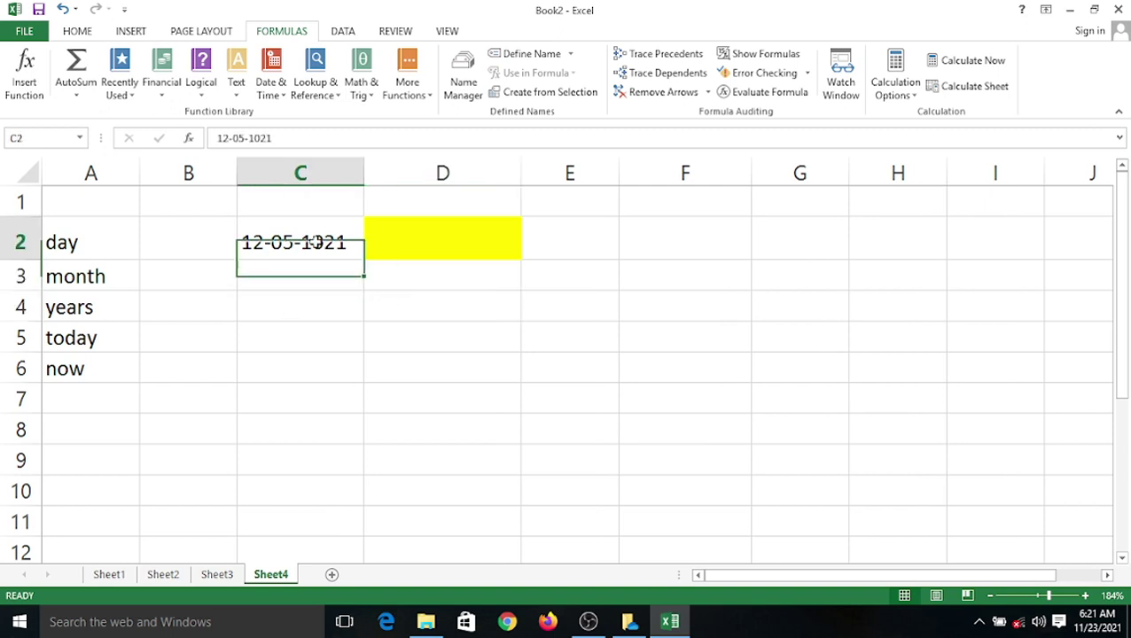
{"action": "key", "text": "BackSpace"}
{"action": "type", "text": "2"}
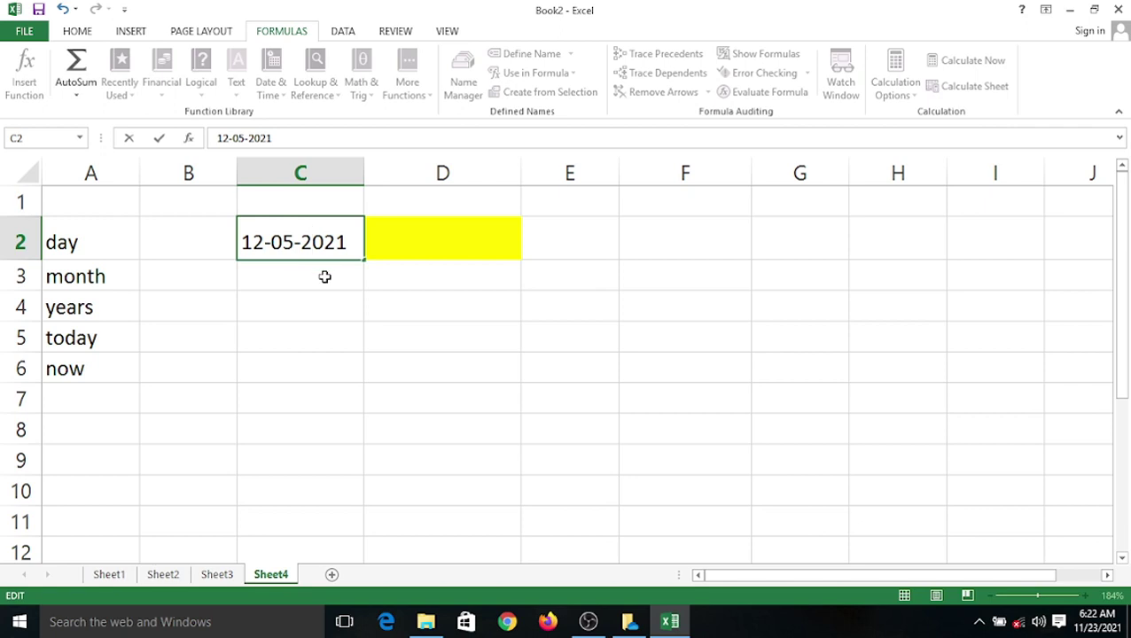
{"action": "left_click", "coordinate": [298, 312]}
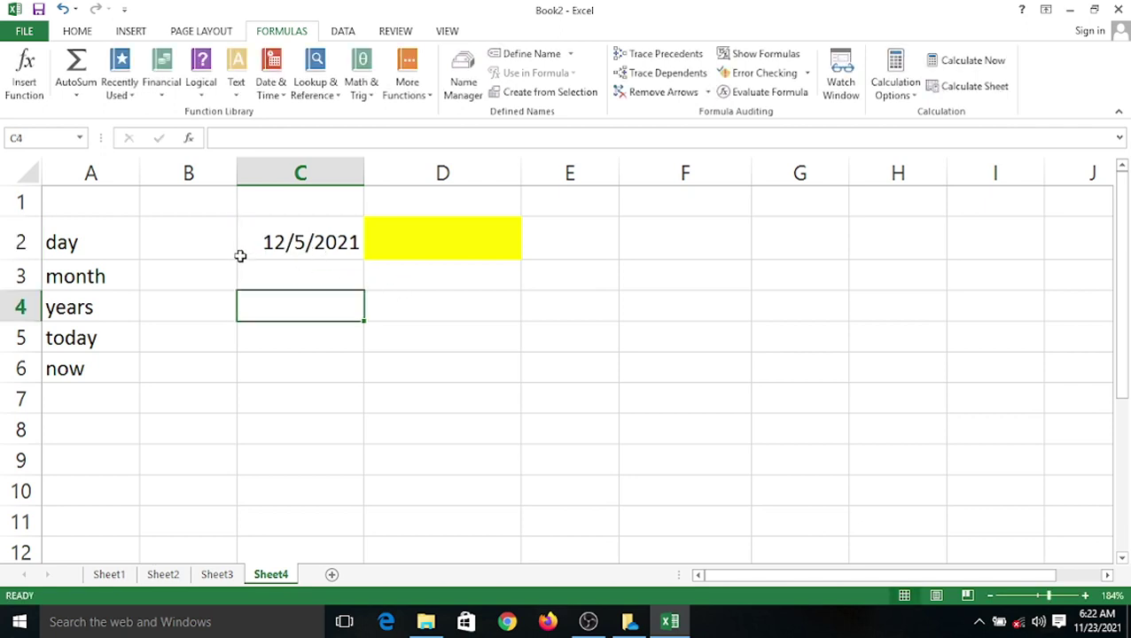
Enter the formula =day(C2) in B2 to extract the day from the date.
{"action": "left_click", "coordinate": [186, 235]}
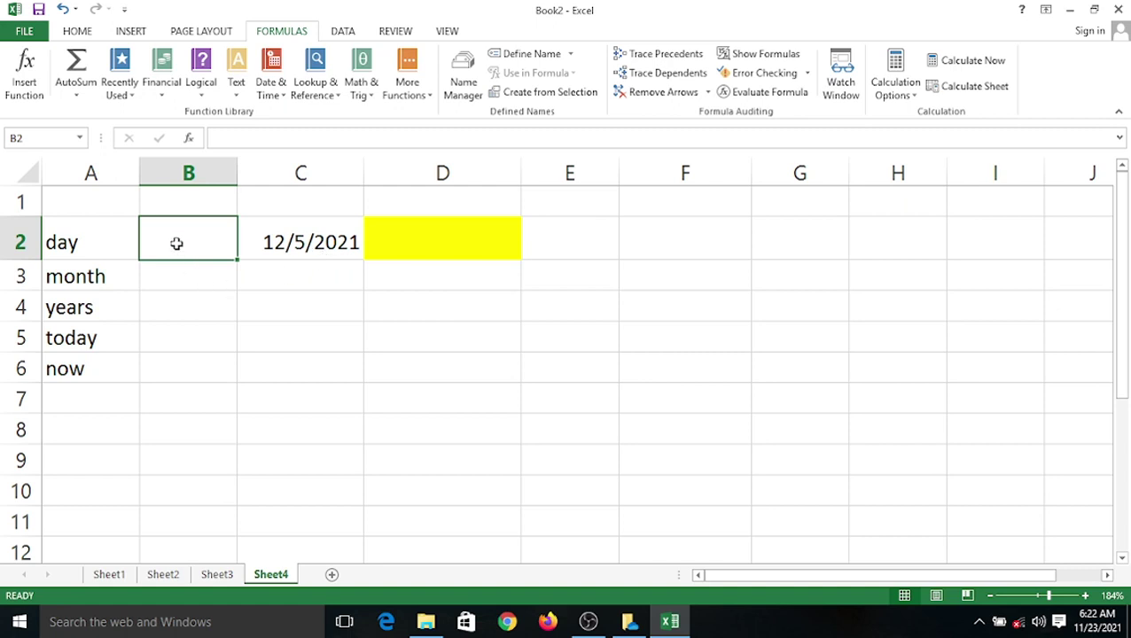
{"action": "type", "text": "-"}
{"action": "key", "text": "BackSpace"}
{"action": "type", "text": "=d"}
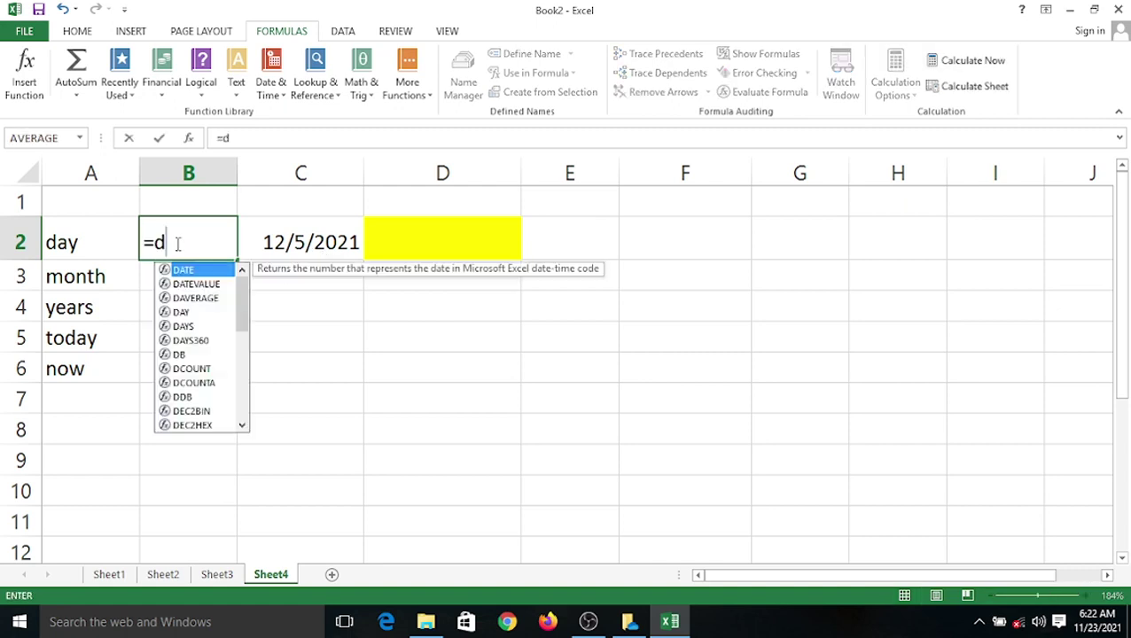
{"action": "type", "text": "ay"}
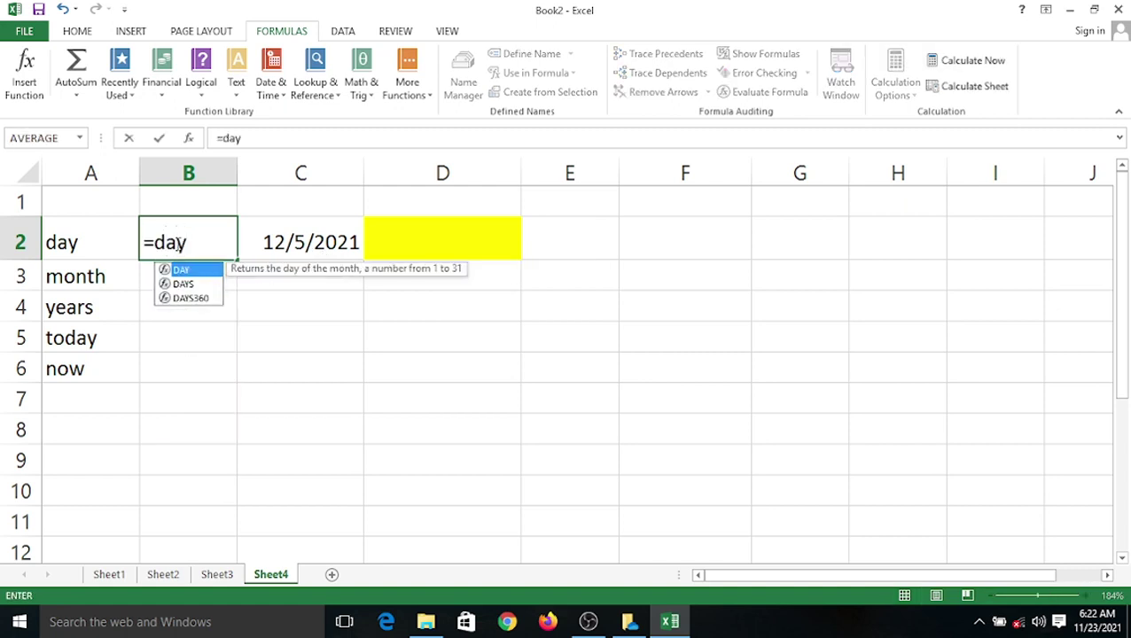
{"action": "type", "text": "("}
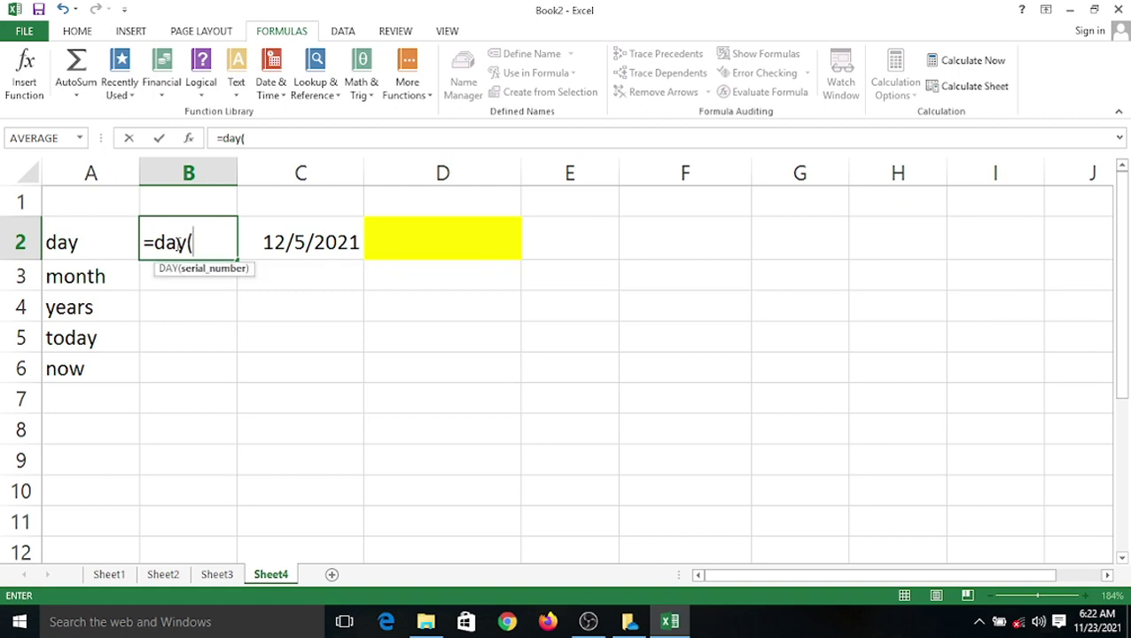
{"action": "left_click", "coordinate": [288, 244]}
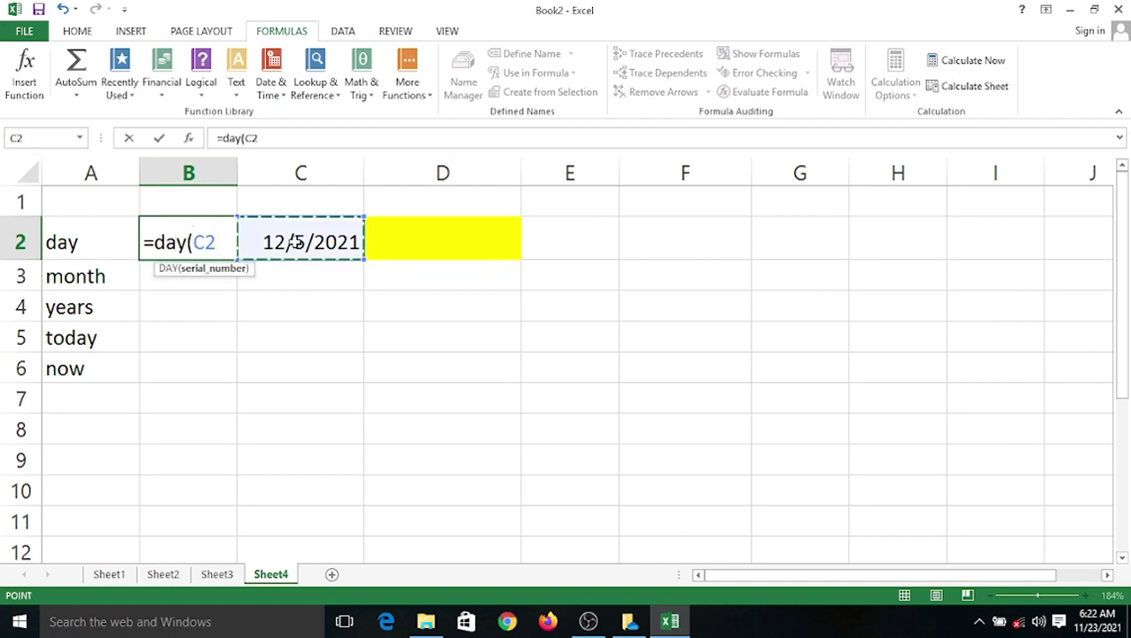
{"action": "type", "text": ")"}
{"action": "key", "text": "Return"}
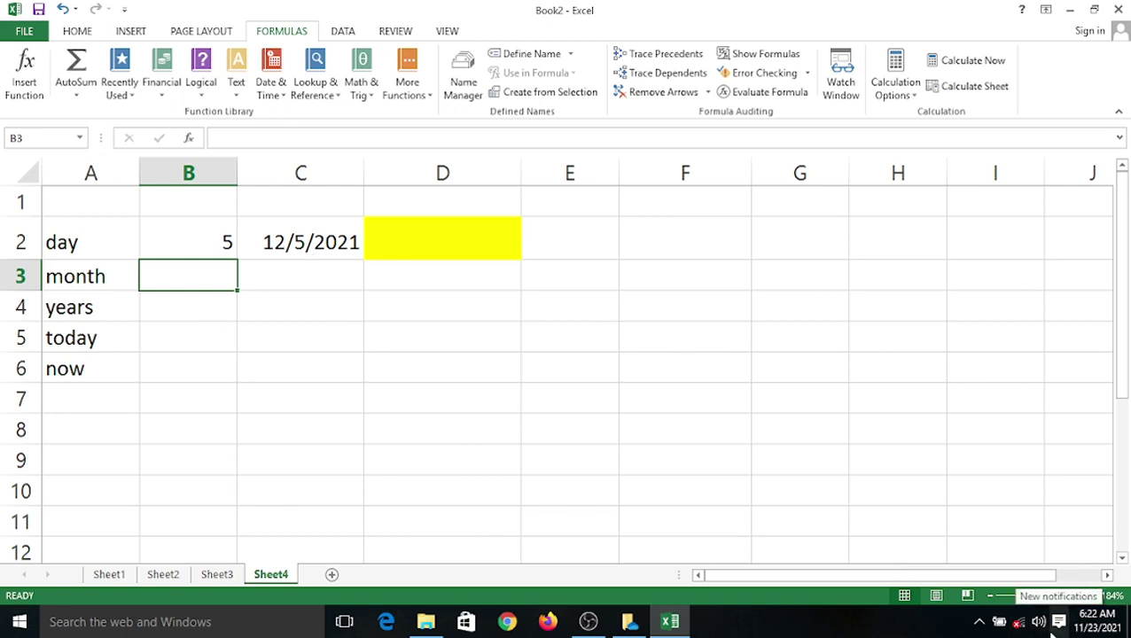
Check the system clock's date format and magnify the screen to examine the date in C2.
{"action": "mouse_move", "coordinate": [1087, 634]}
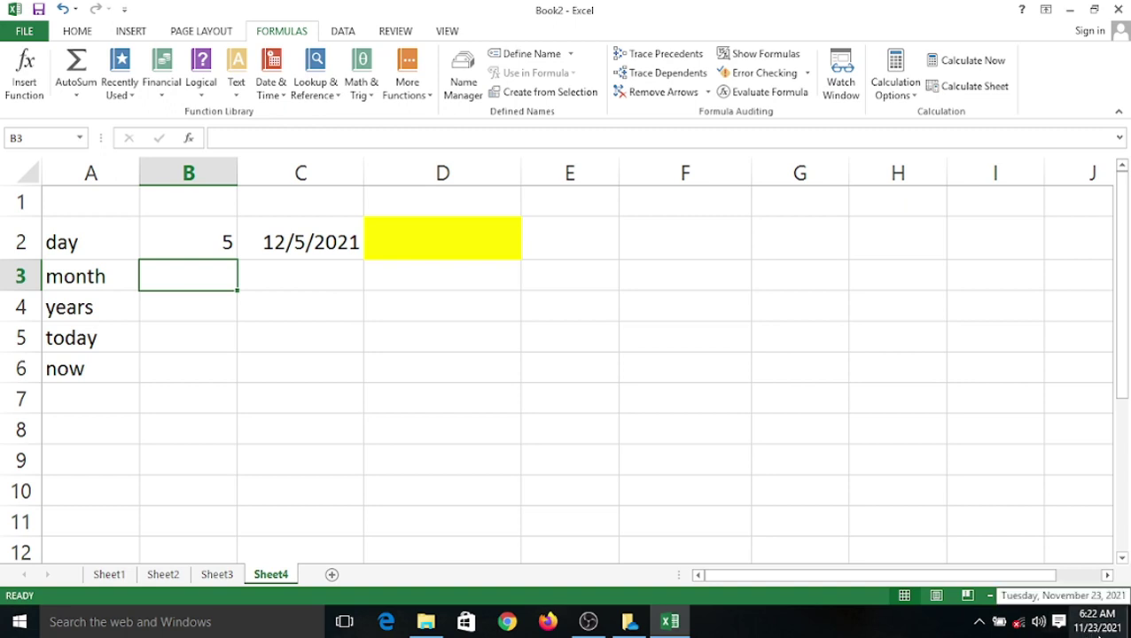
{"action": "key", "text": "super+plus"}
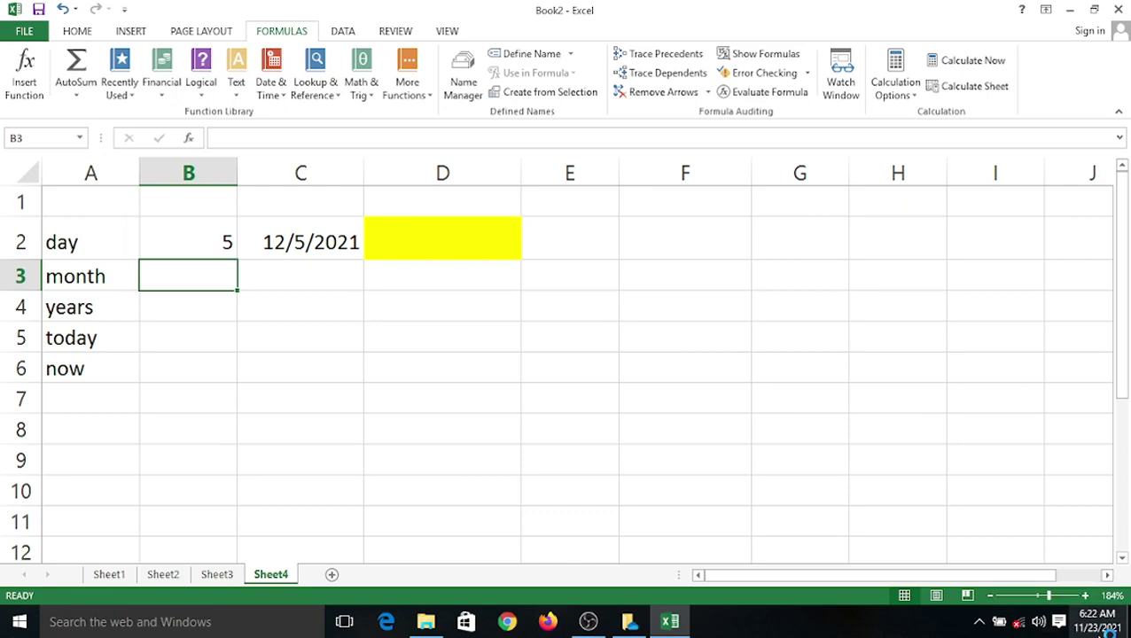
{"action": "key", "text": "super+plus"}
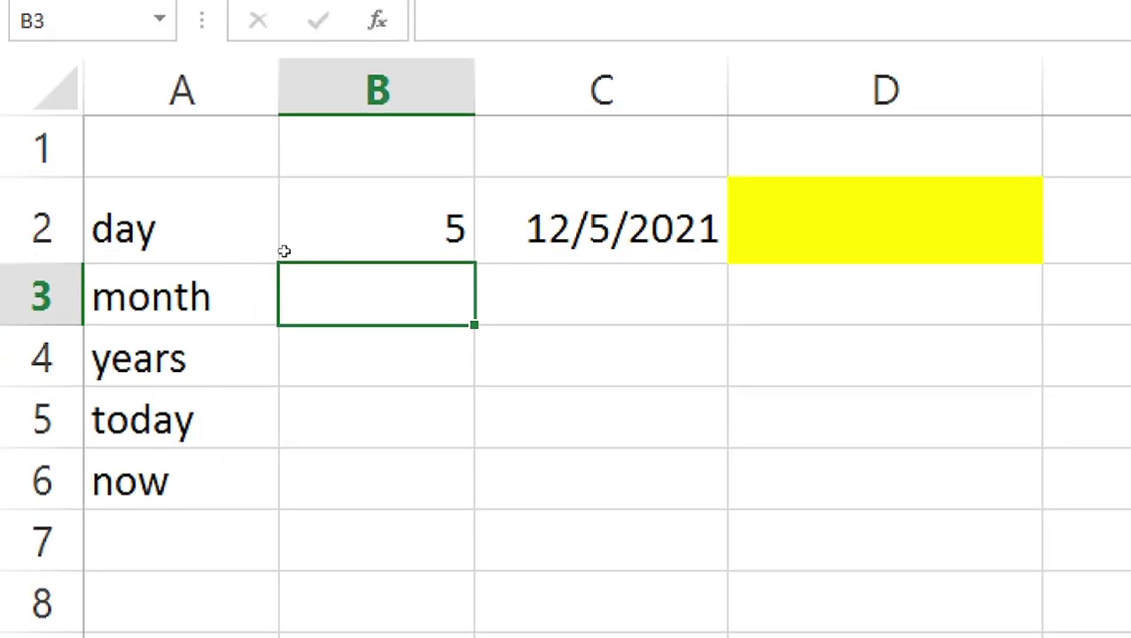
{"action": "key", "text": "Up"}
{"action": "key", "text": "Right"}
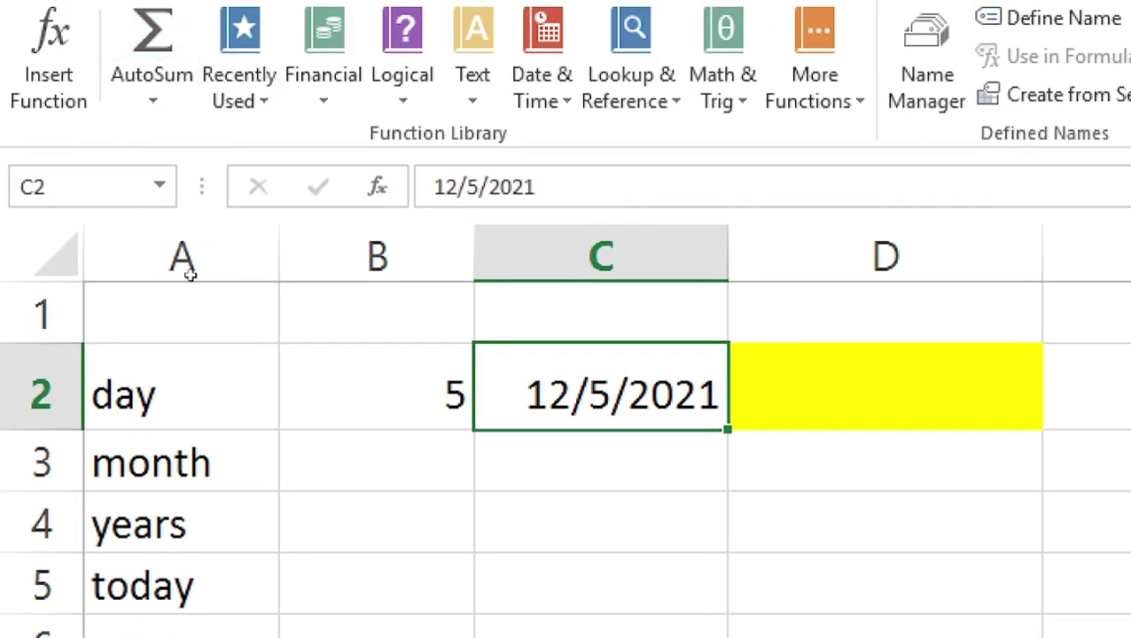
{"action": "key", "text": "Down"}
{"action": "key", "text": "Left"}
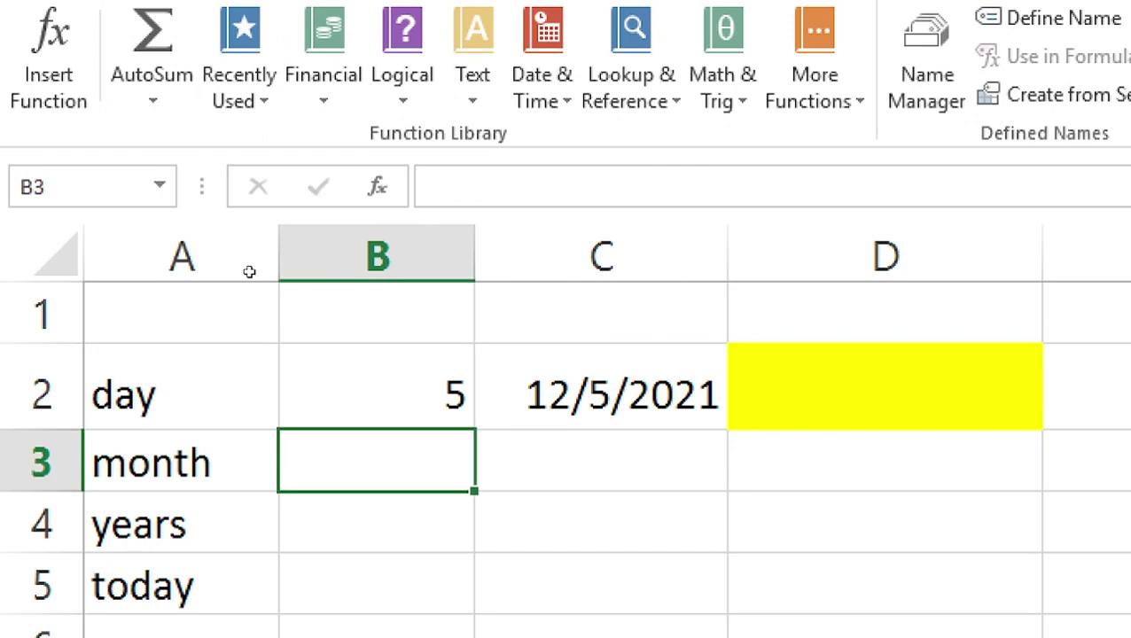
Enter the formula =month(C2) in B3 to extract the month from the date.
{"action": "type", "text": "=mon"}
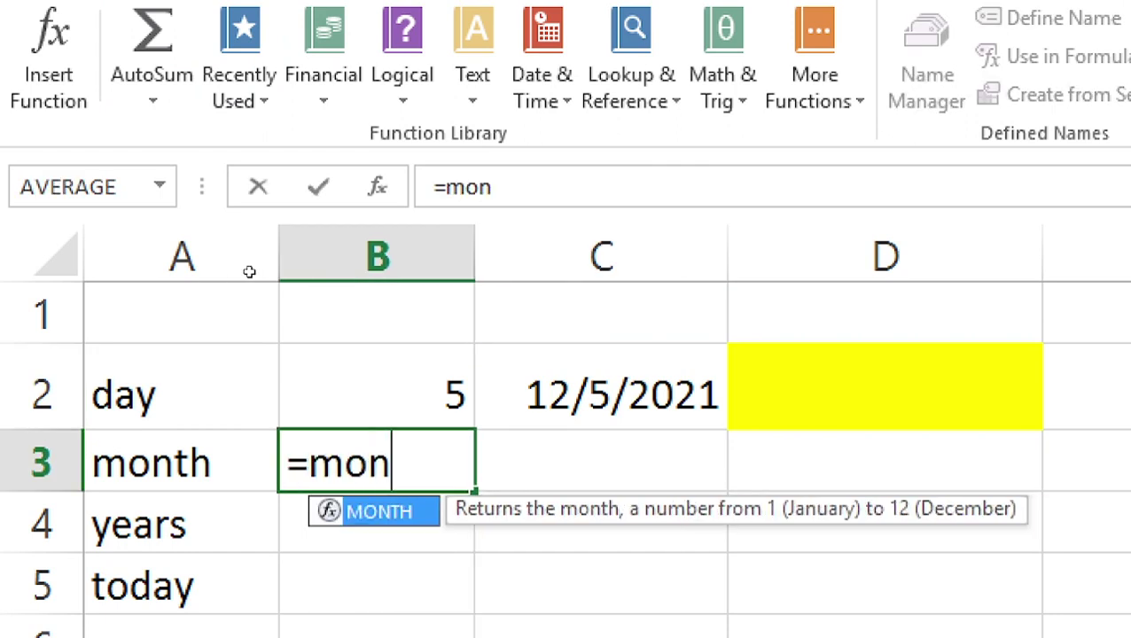
{"action": "type", "text": "th"}
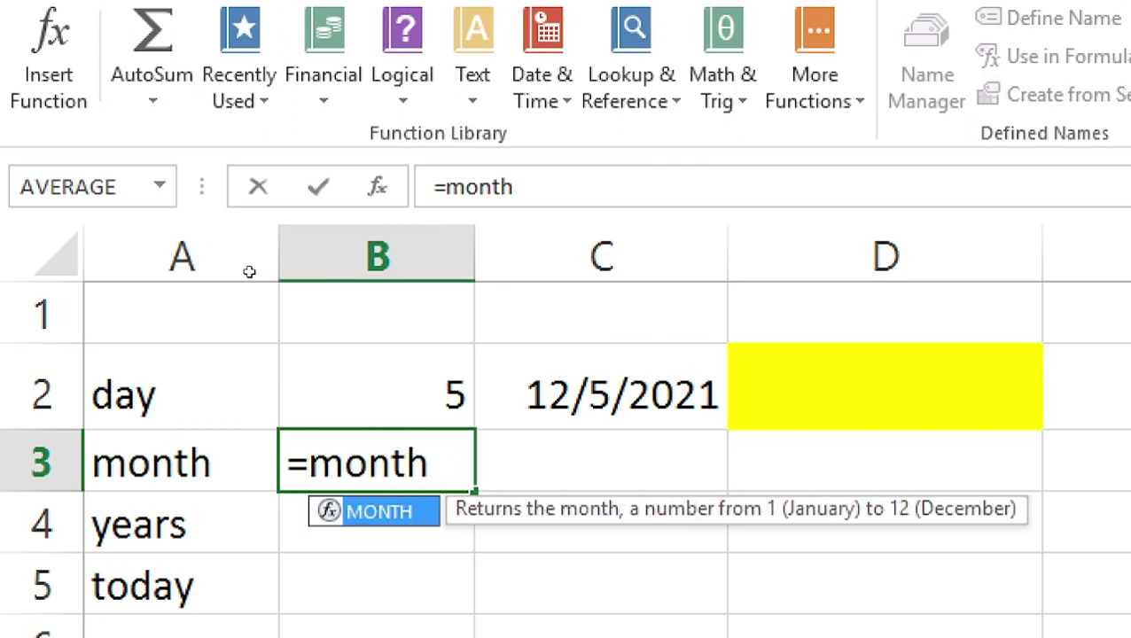
{"action": "type", "text": "("}
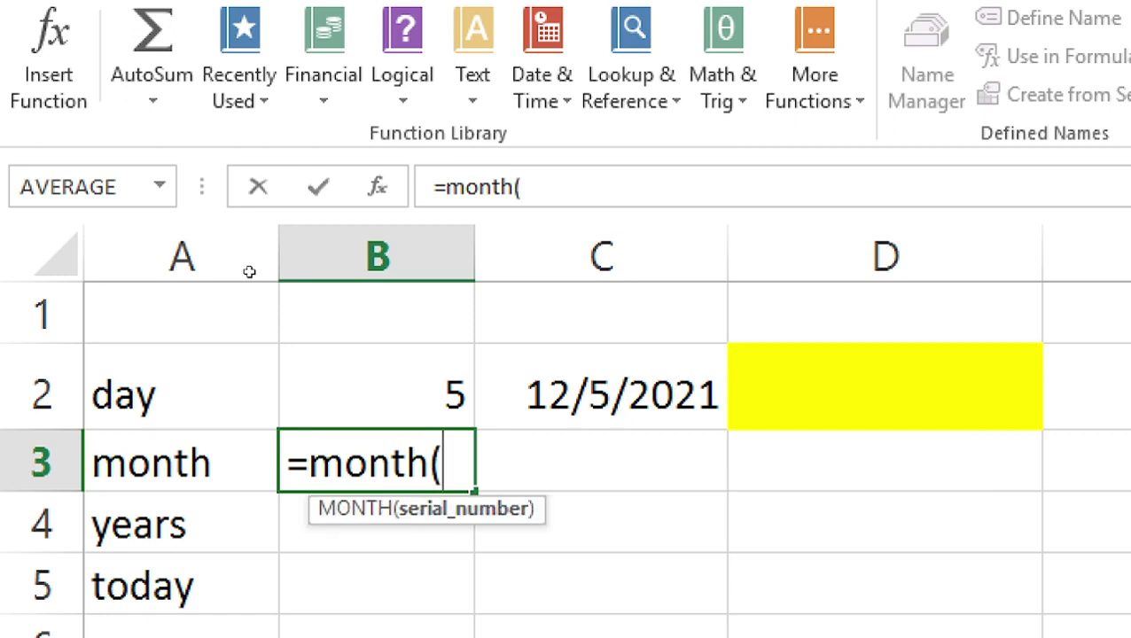
{"action": "key", "text": "Up"}
{"action": "key", "text": "Right"}
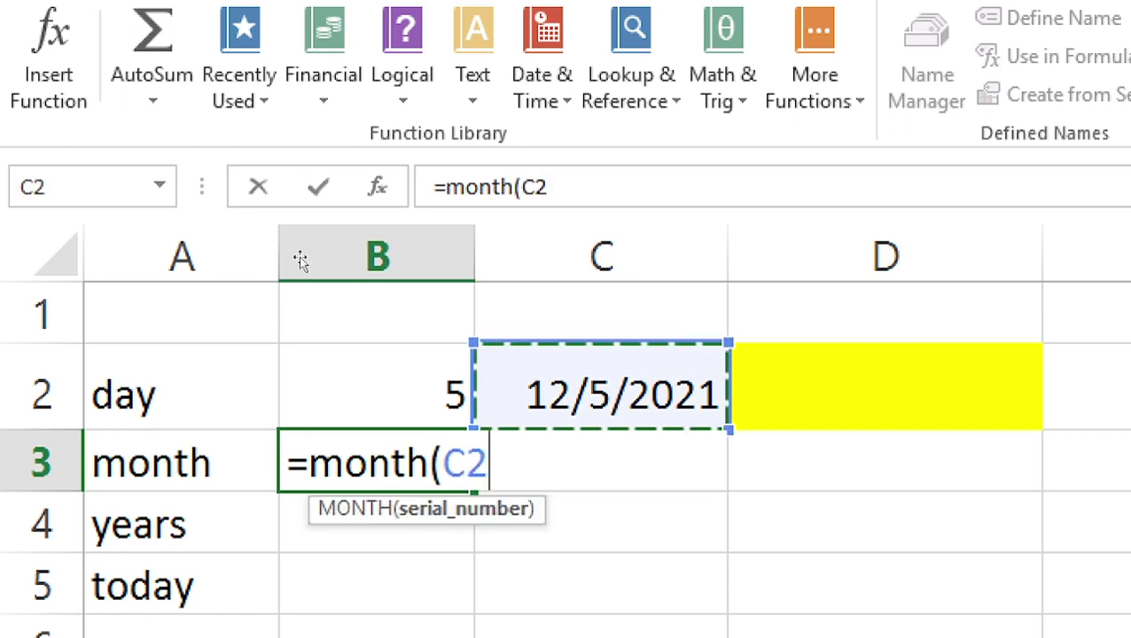
{"action": "type", "text": ")"}
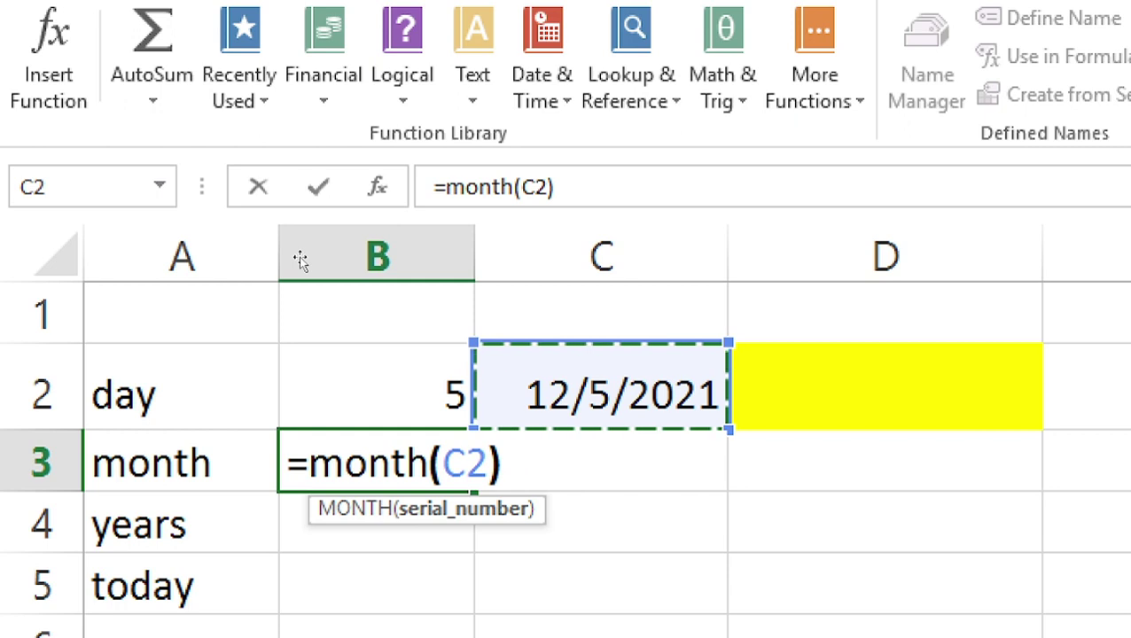
{"action": "key", "text": "Return"}
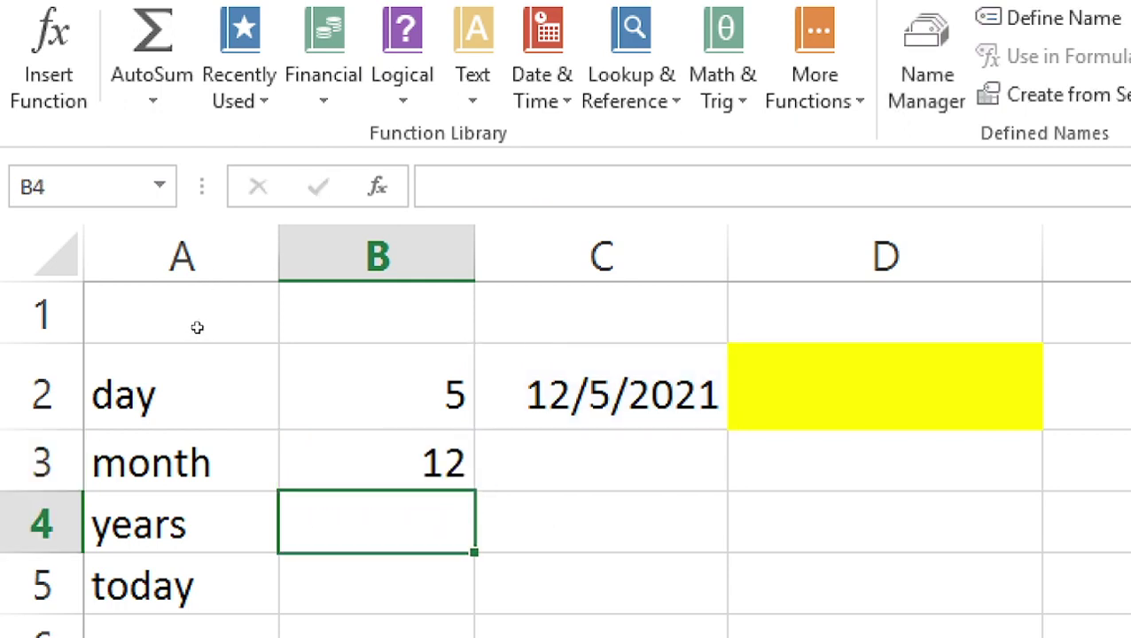
Enter the formula =year(C2) in B4 to extract the year from the date.
{"action": "type", "text": "="}
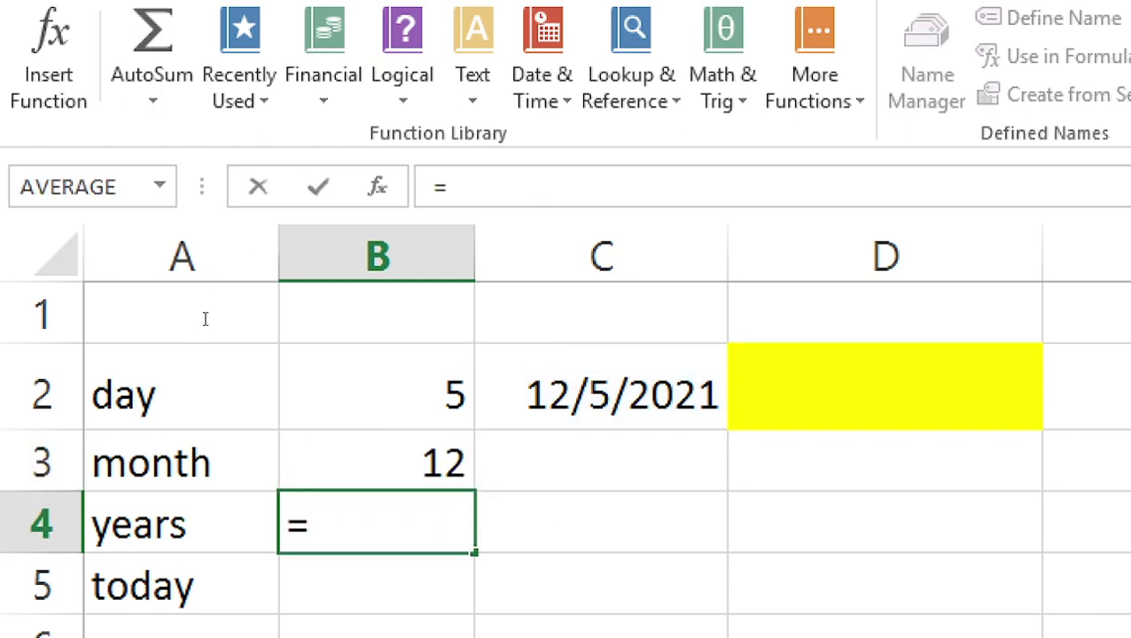
{"action": "type", "text": "years"}
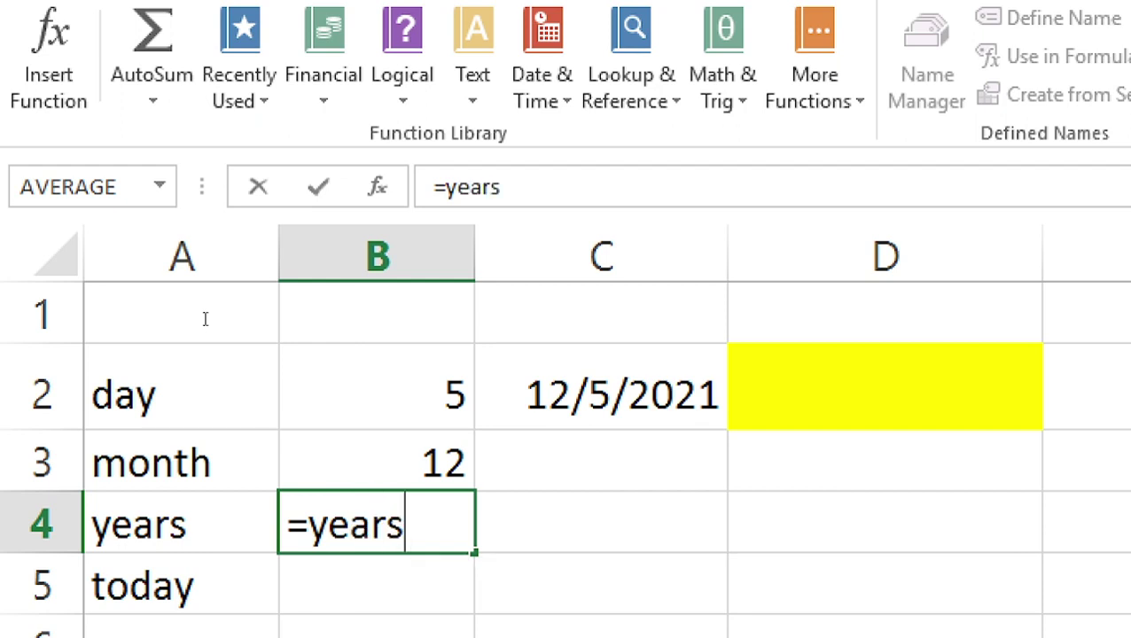
{"action": "key", "text": "BackSpace"}
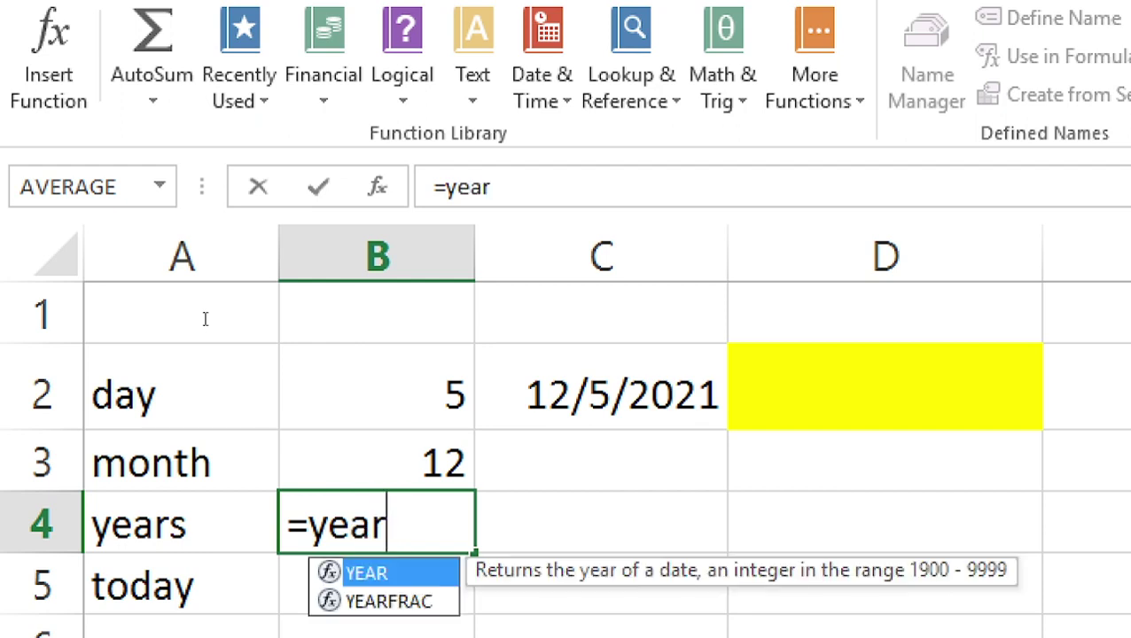
{"action": "type", "text": "("}
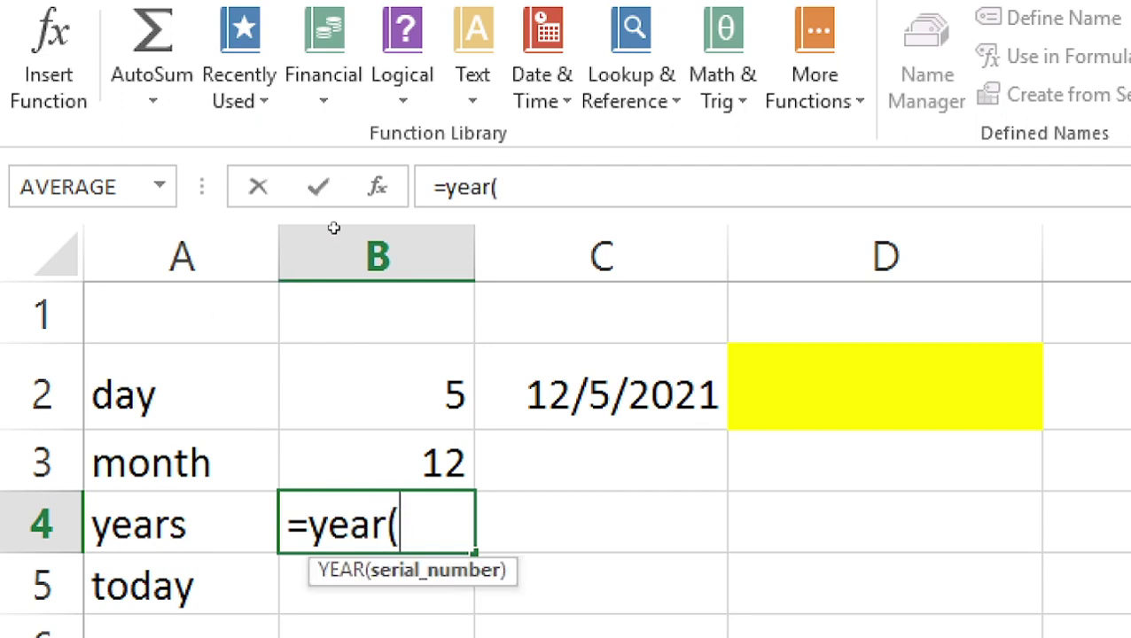
{"action": "key", "text": "Up"}
{"action": "key", "text": "Up"}
{"action": "key", "text": "Right"}
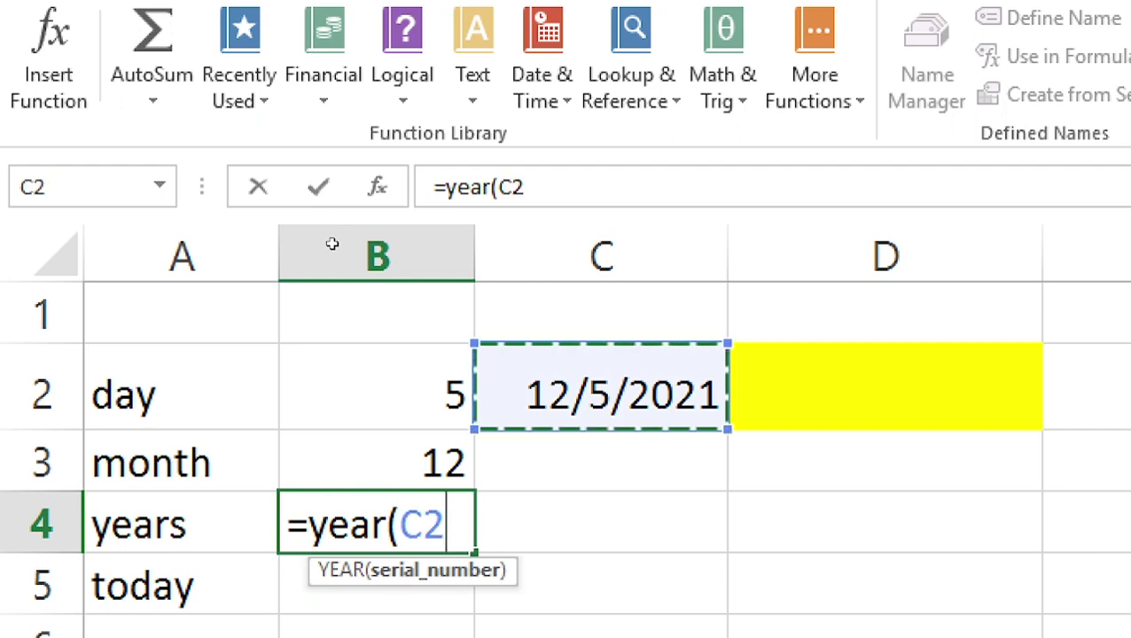
{"action": "type", "text": ")"}
{"action": "key", "text": "Return"}
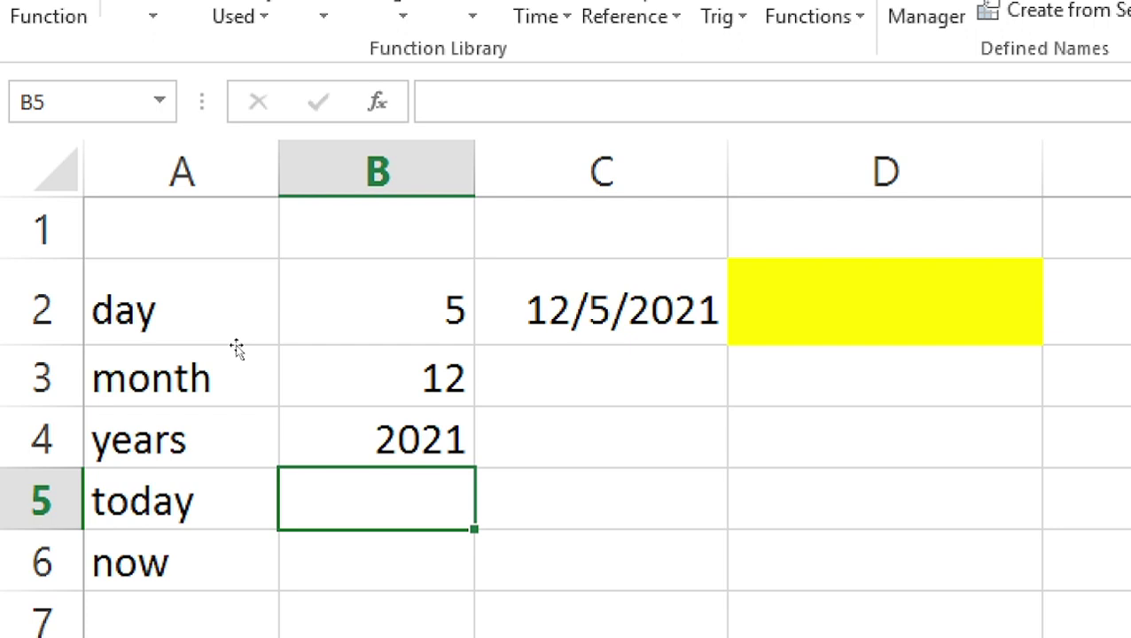
Enter the formula =today() in B5 to return the current date.
{"action": "type", "text": "=to"}
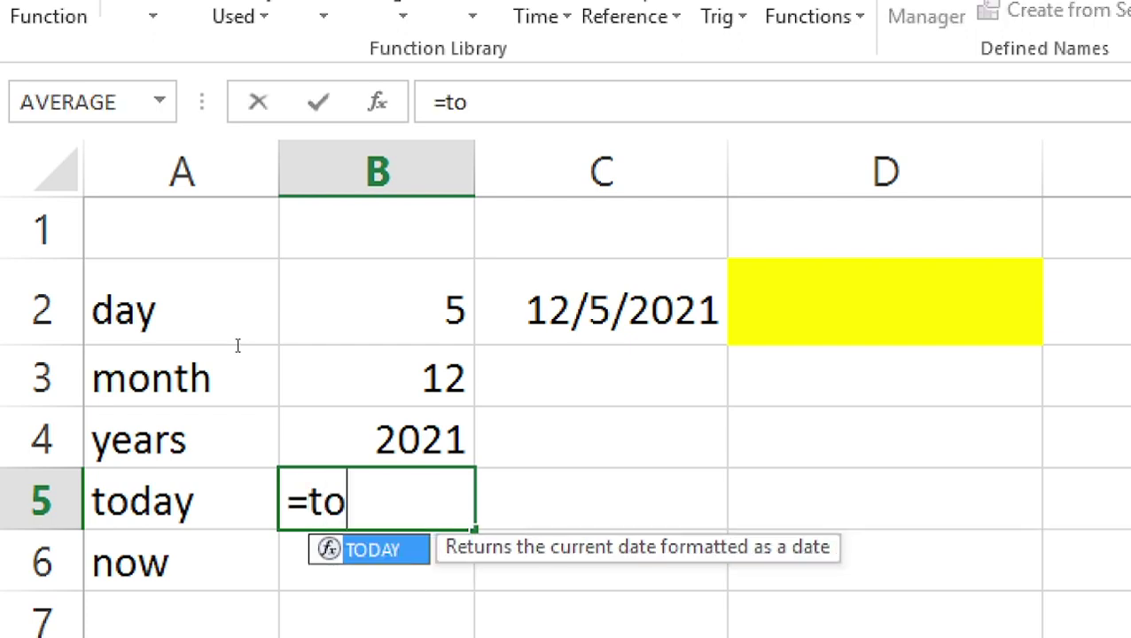
{"action": "type", "text": "day"}
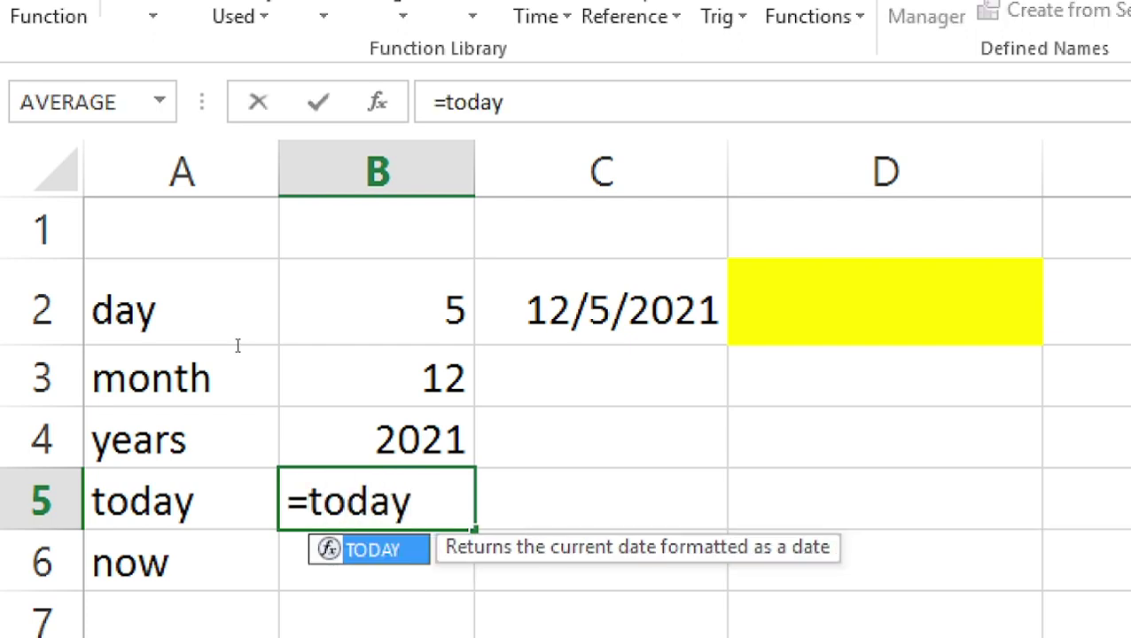
{"action": "type", "text": "("}
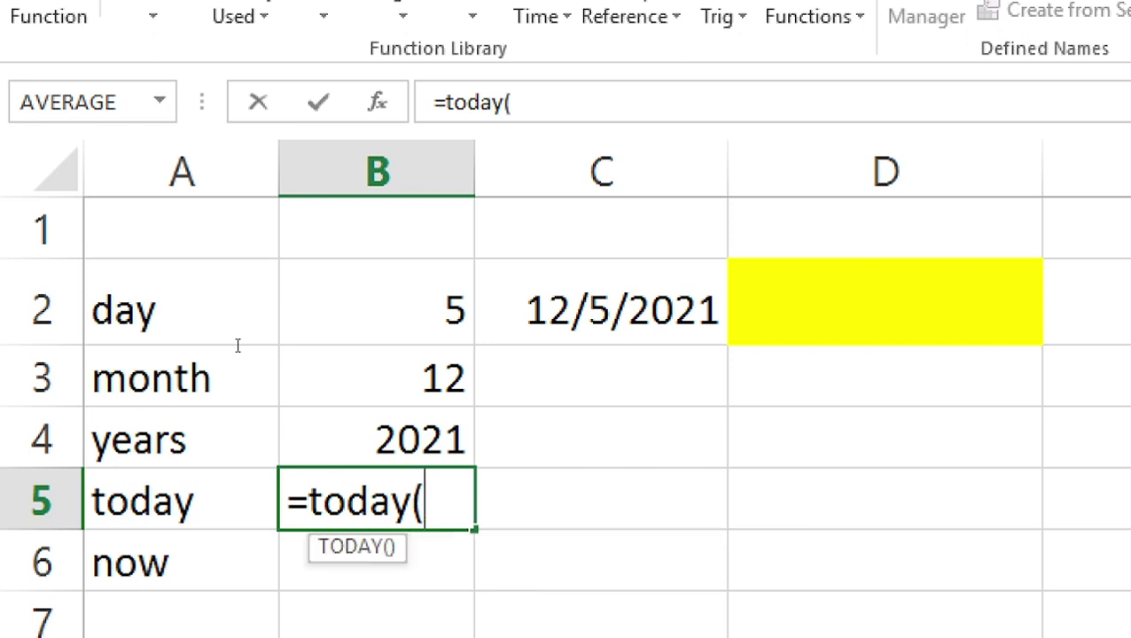
{"action": "type", "text": ")"}
{"action": "key", "text": "Return"}
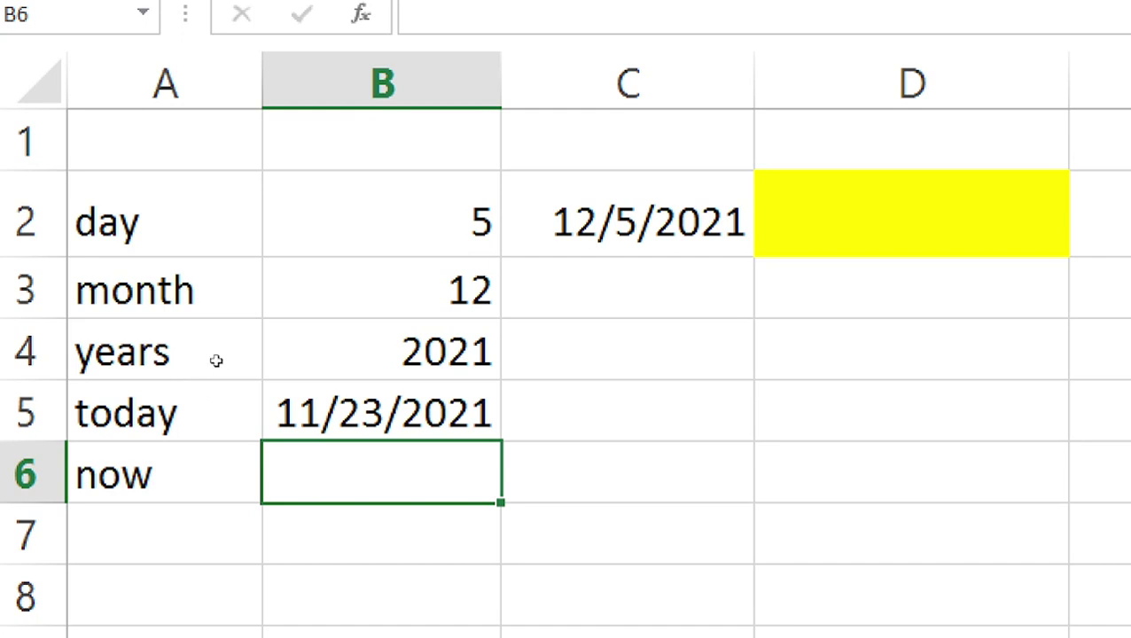
Enter the formula =now() in B6 to return the current date and time, and widen column B slightly.
{"action": "type", "text": "="}
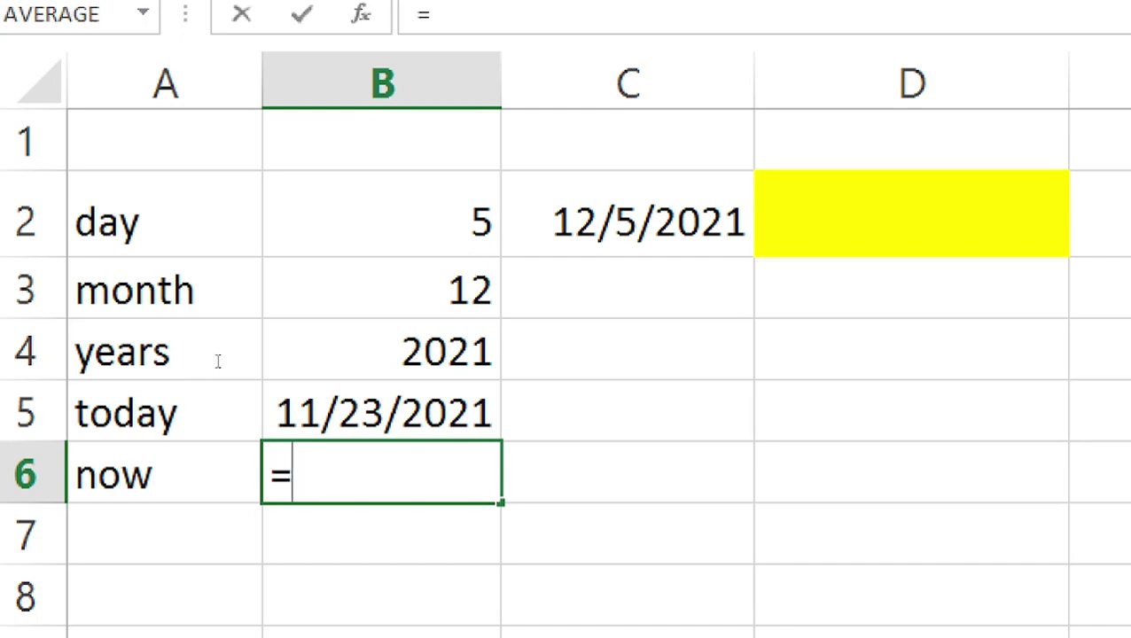
{"action": "type", "text": "now"}
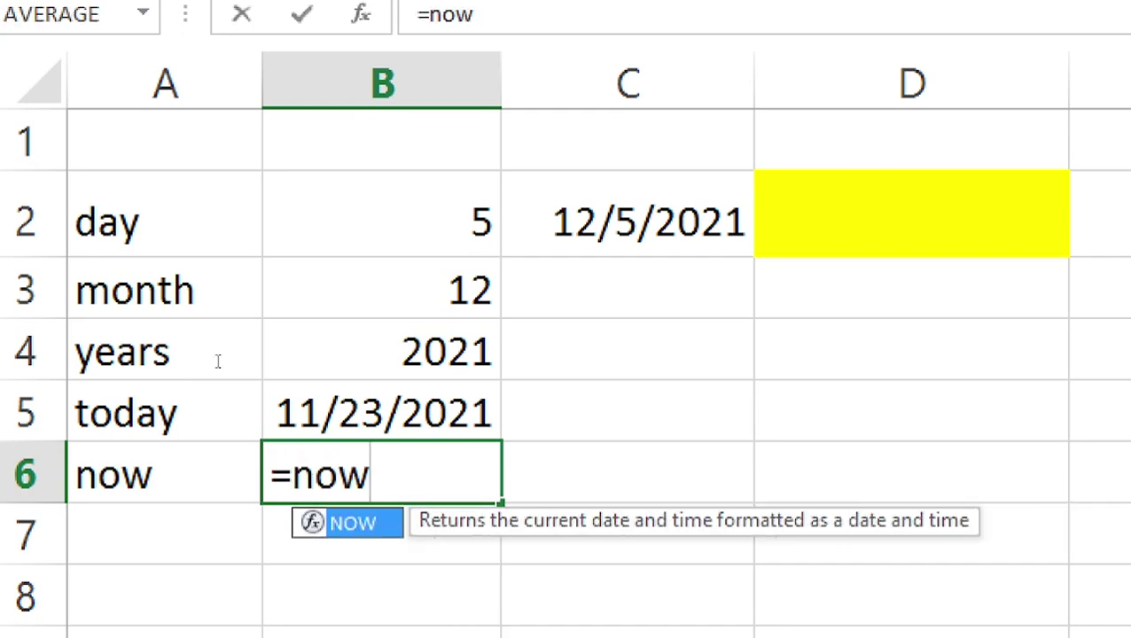
{"action": "type", "text": "()"}
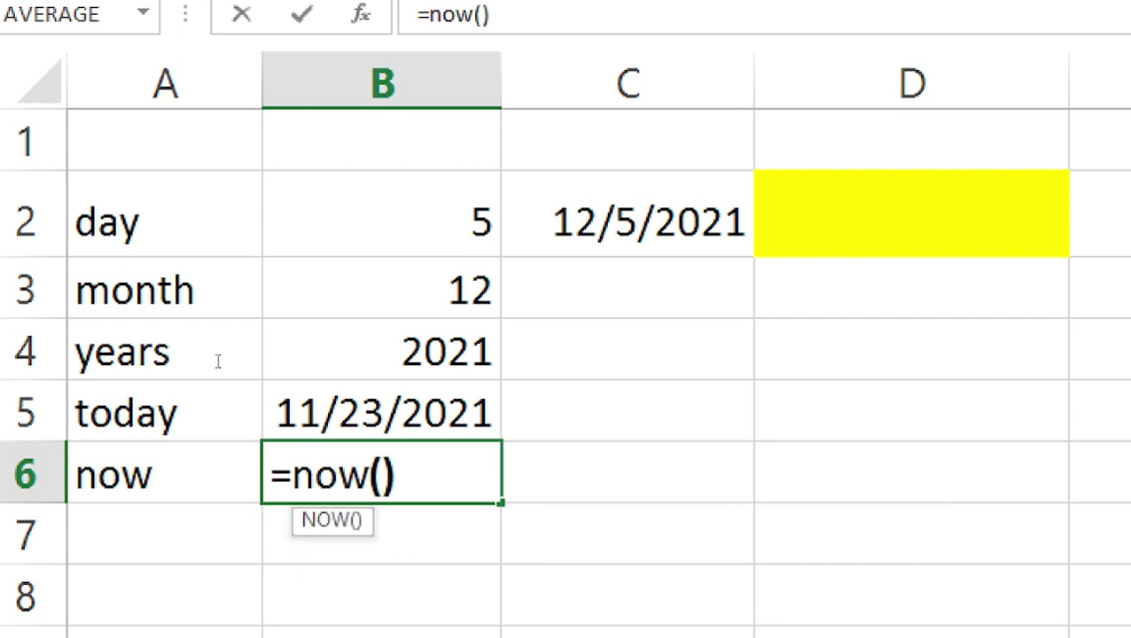
{"action": "key", "text": "Return"}
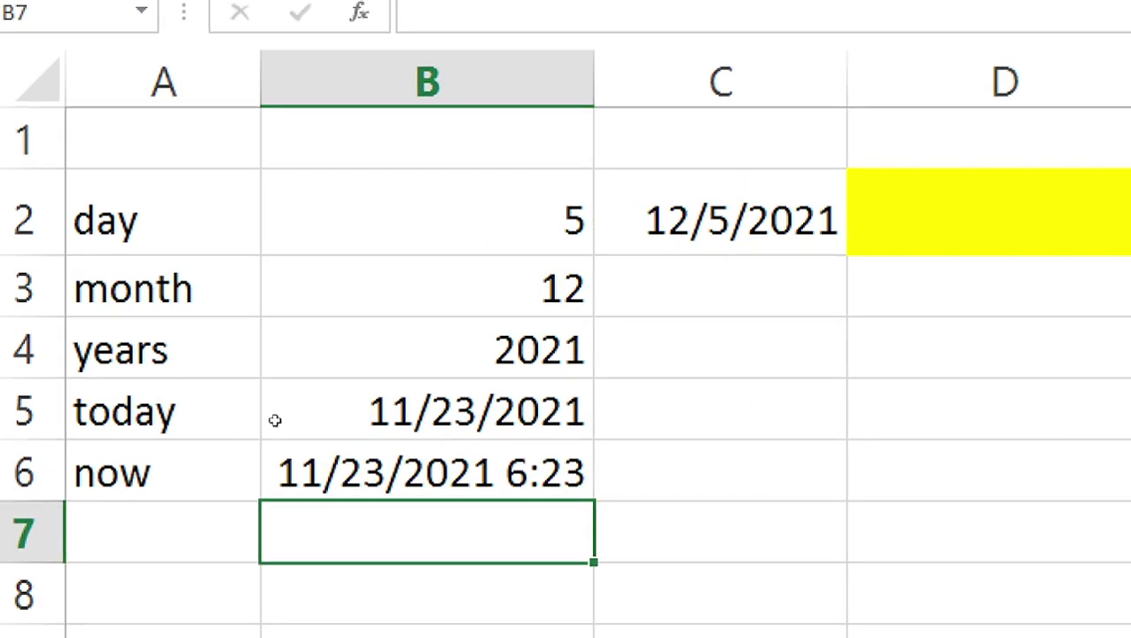
{"action": "left_click_drag", "start_coordinate": [595, 84], "coordinate": [631, 85]}
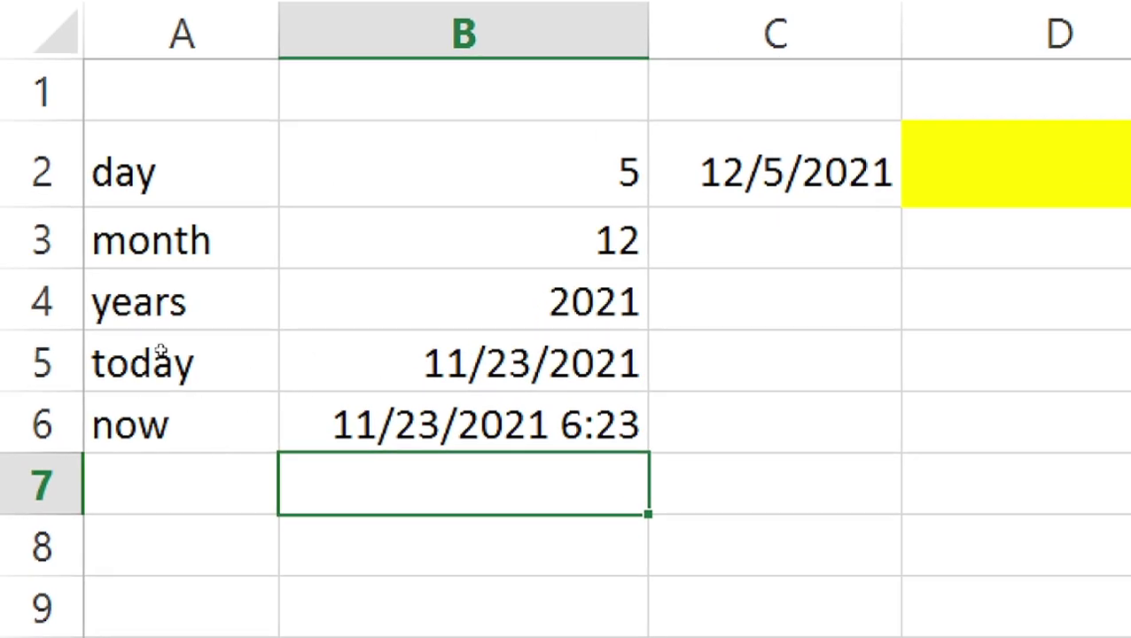
{"action": "left_click", "coordinate": [288, 300]}
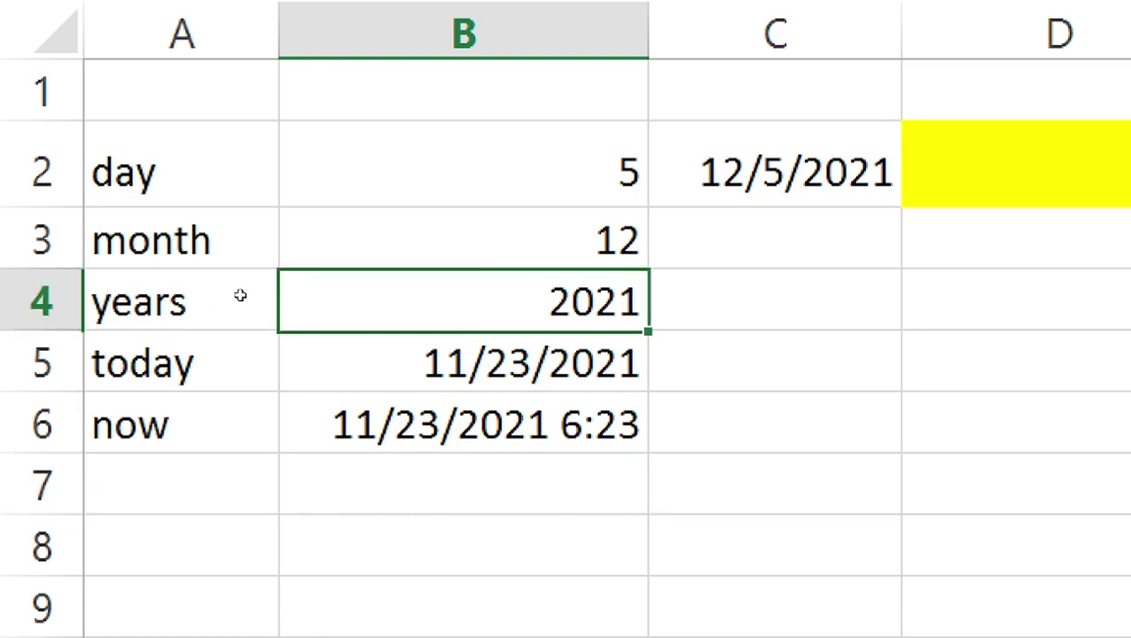
{"action": "right_click", "coordinate": [379, 323]}
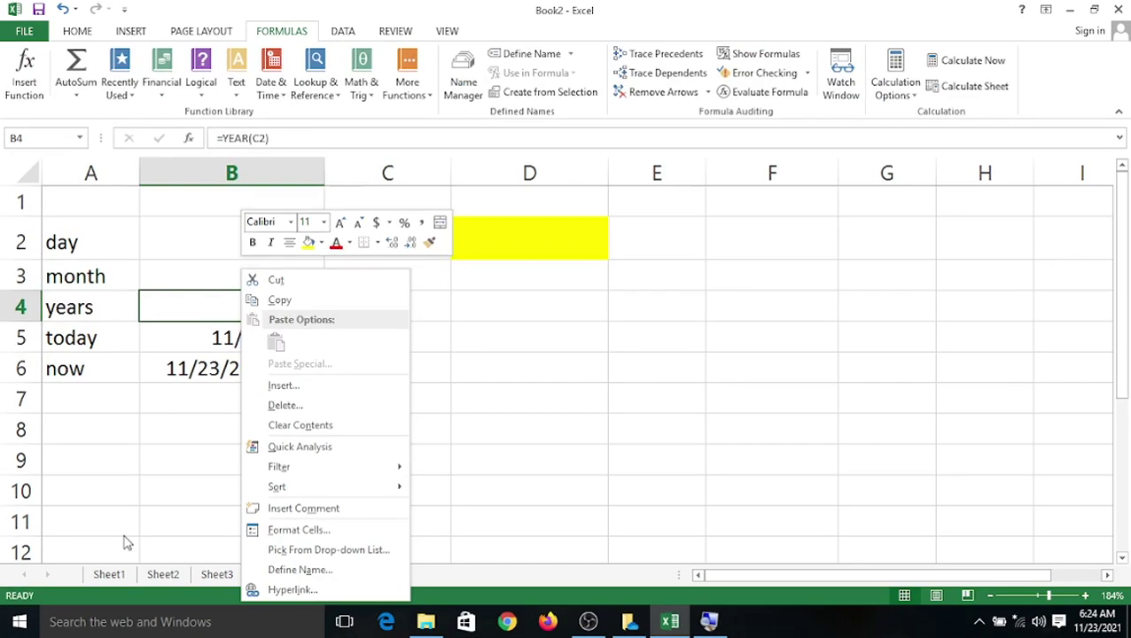
{"action": "left_click", "coordinate": [606, 402]}
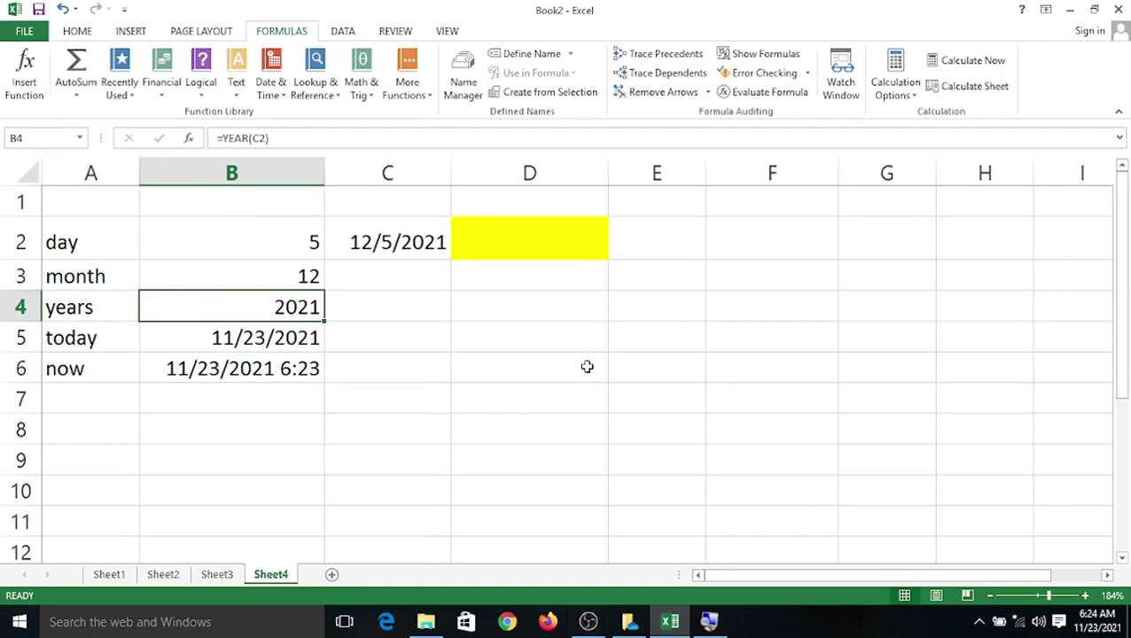
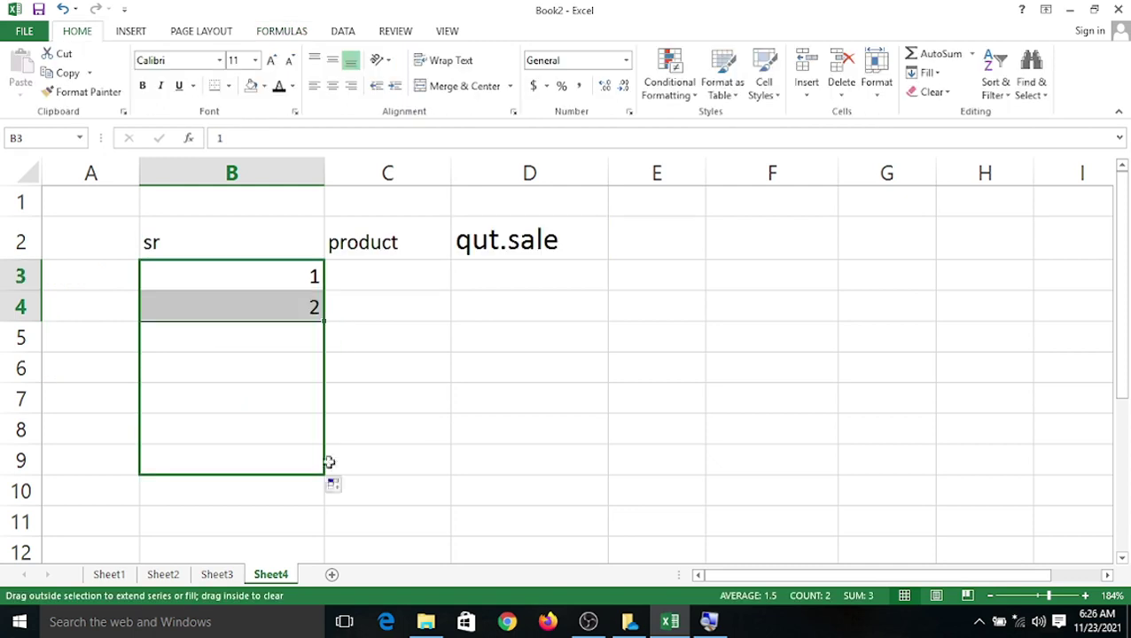
Fill the serial numbers in column B down through row 9 and enter keyboard as the first product in C3.
{"action": "left_click_drag", "start_coordinate": [328, 464], "coordinate": [330, 475]}
{"action": "left_click", "coordinate": [356, 277]}
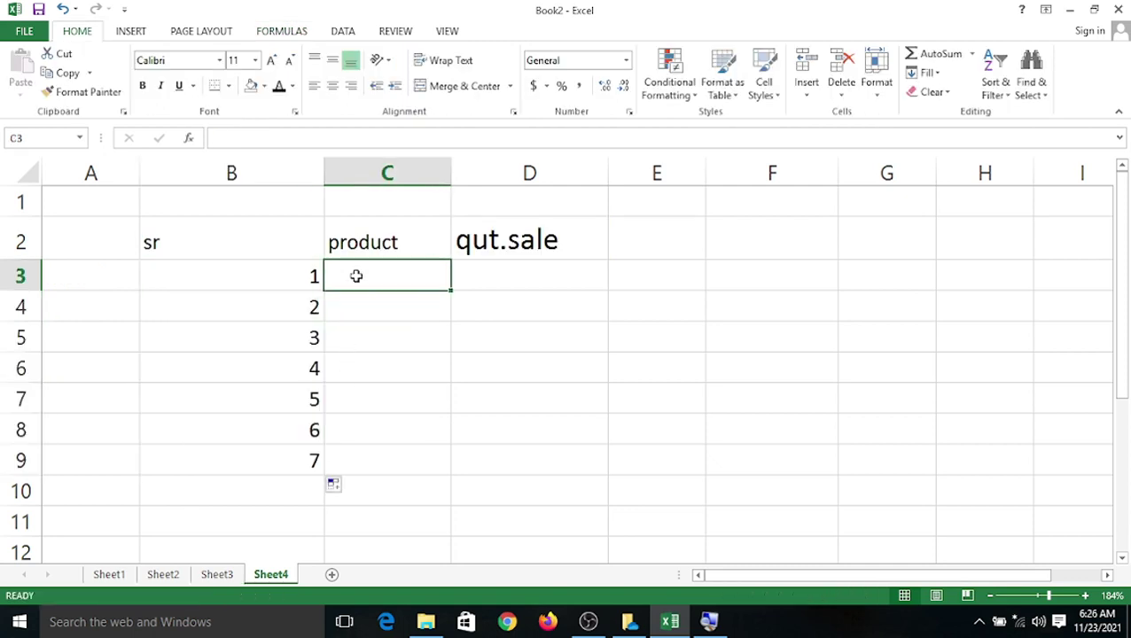
{"action": "type", "text": "keybo0ae"}
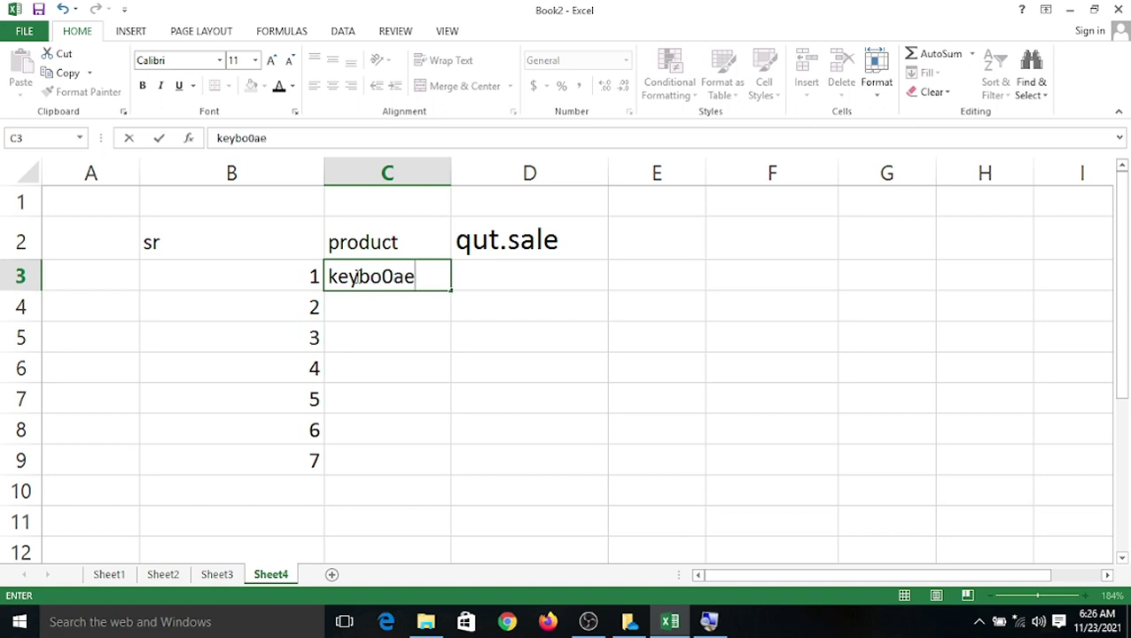
{"action": "type", "text": "d"}
{"action": "key", "text": "BackSpace"}
{"action": "key", "text": "BackSpace"}
{"action": "key", "text": "BackSpace"}
{"action": "key", "text": "BackSpace"}
{"action": "type", "text": "ard"}
{"action": "key", "text": "Return"}
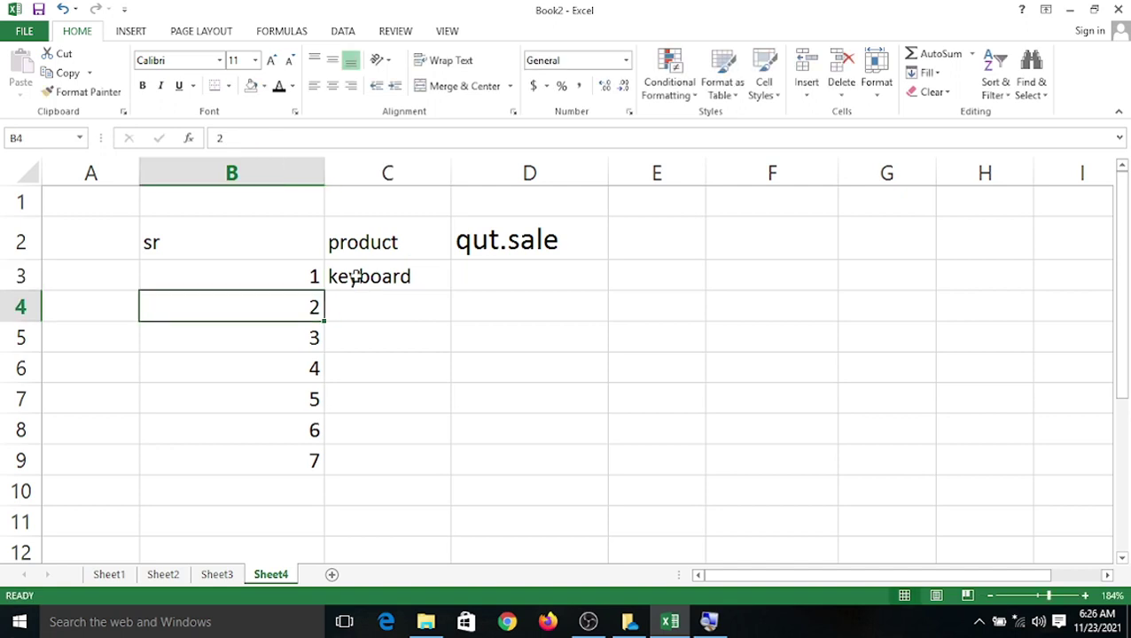
Enter the products mouse, pen drive and cd in C4 through C6.
{"action": "key", "text": "Right"}
{"action": "type", "text": "mouse"}
{"action": "key", "text": "Return"}
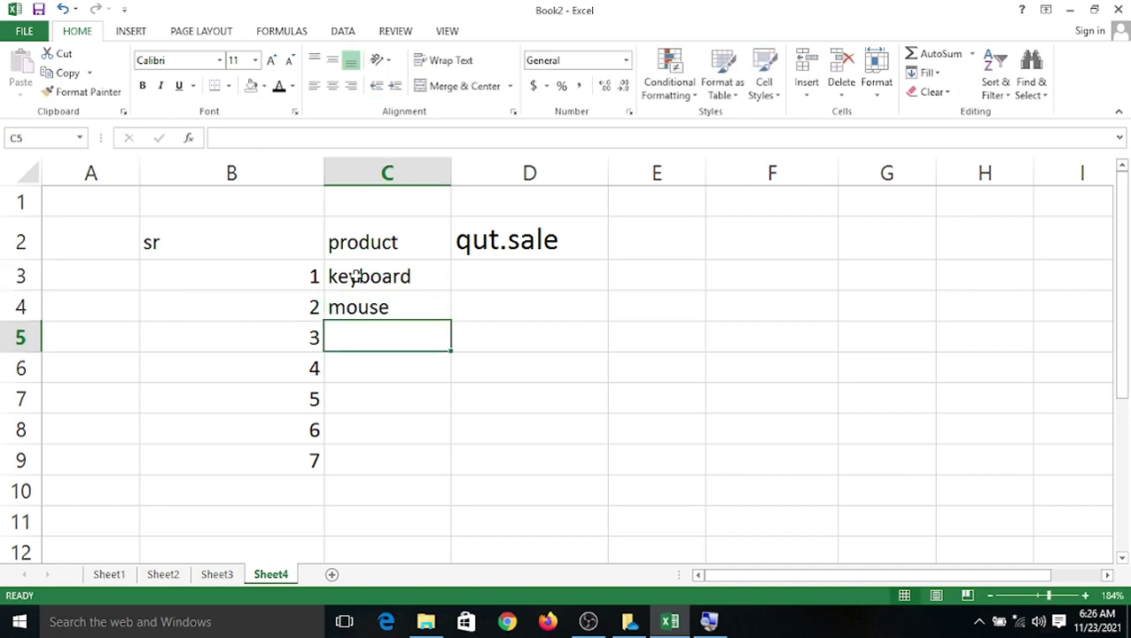
{"action": "type", "text": "pen dr"}
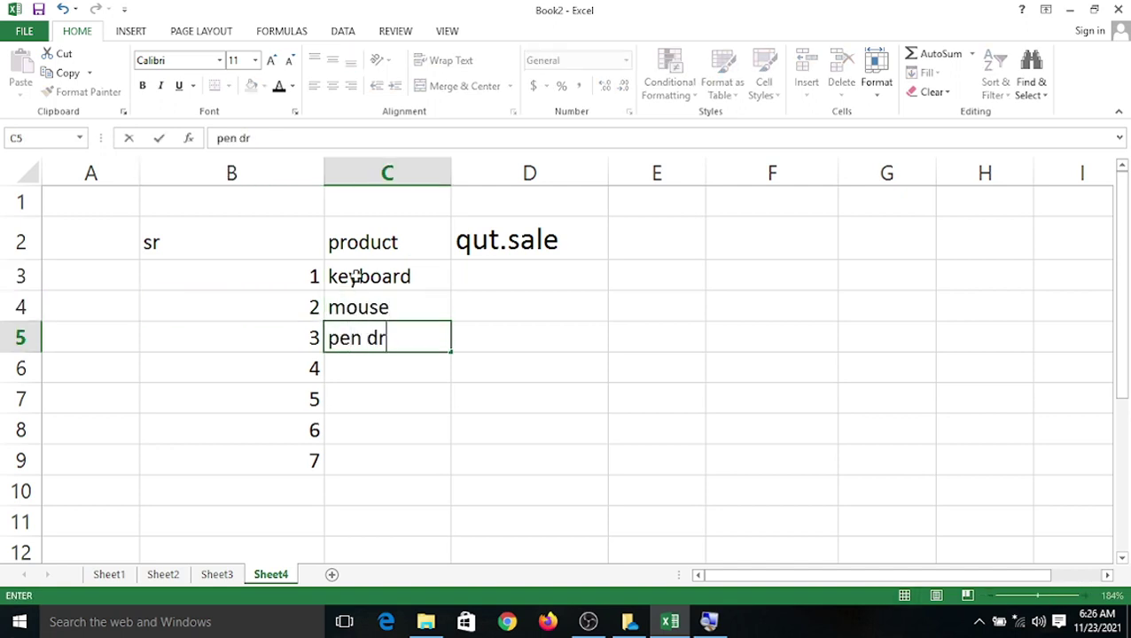
{"action": "type", "text": "ive"}
{"action": "key", "text": "Return"}
{"action": "type", "text": "cd"}
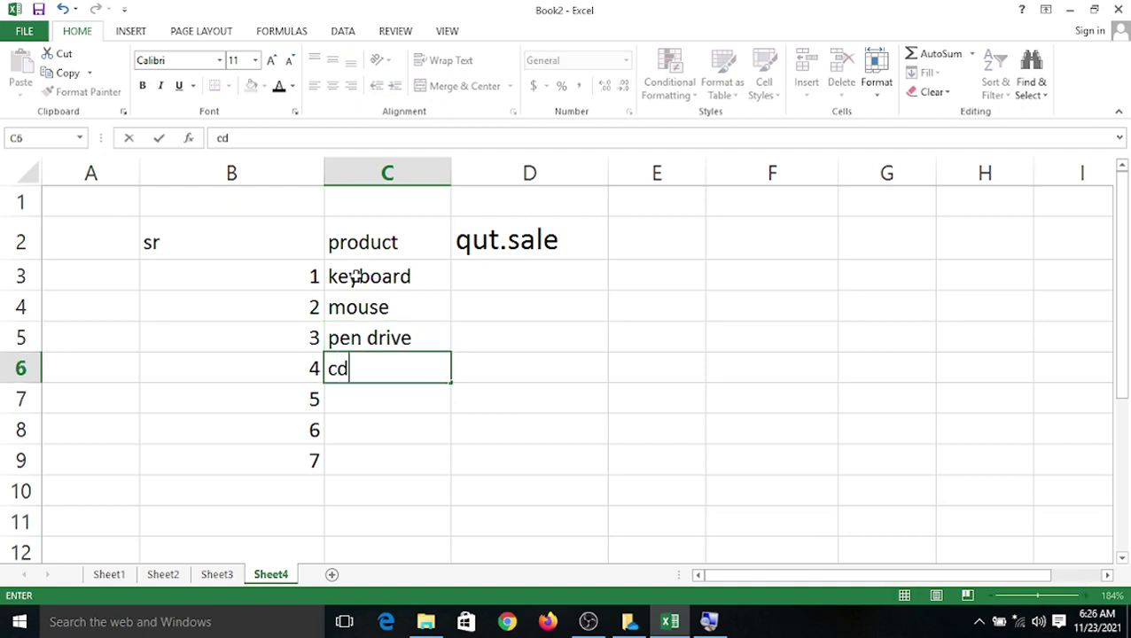
{"action": "key", "text": "Return"}
Enter the products dvd, sdd and mobile in C7 through C9.
{"action": "type", "text": "dvd"}
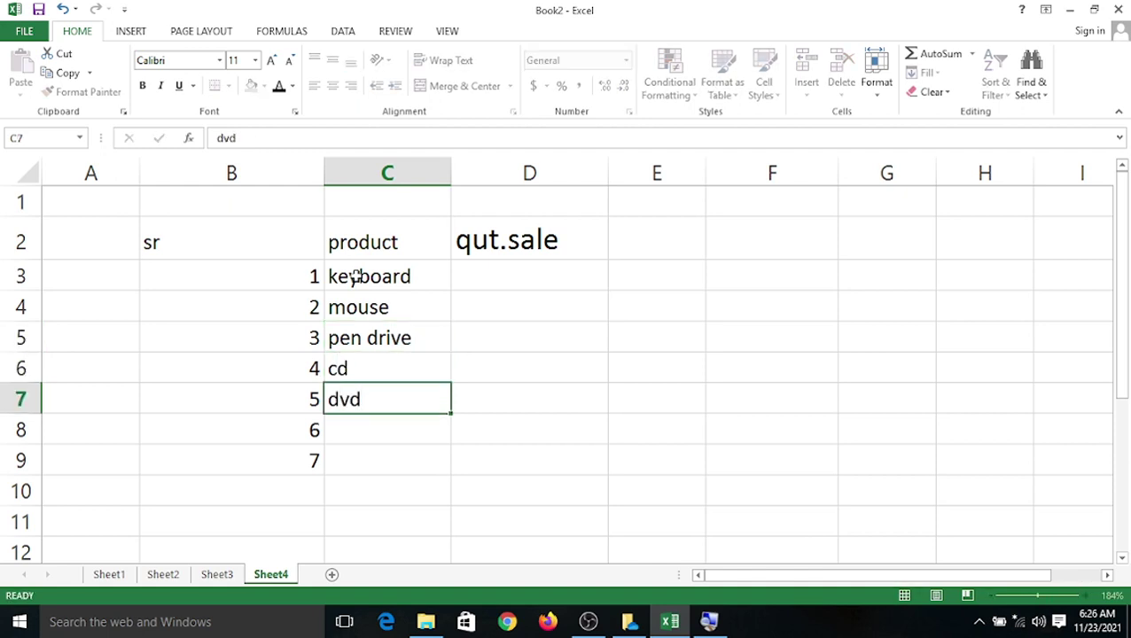
{"action": "key", "text": "Return"}
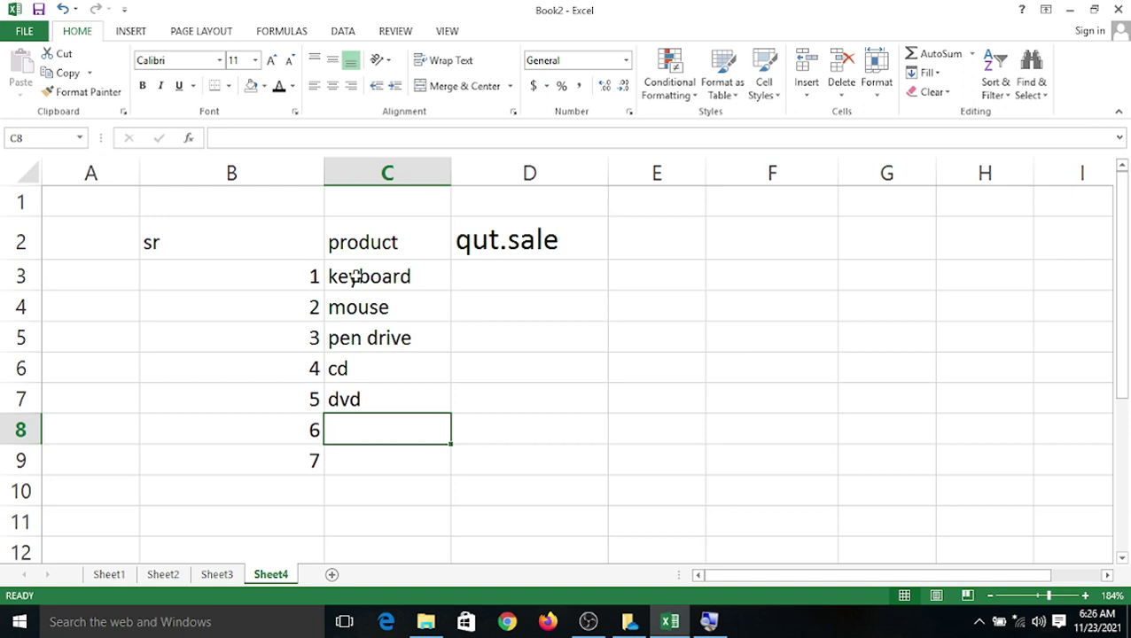
{"action": "type", "text": "sdd"}
{"action": "key", "text": "Return"}
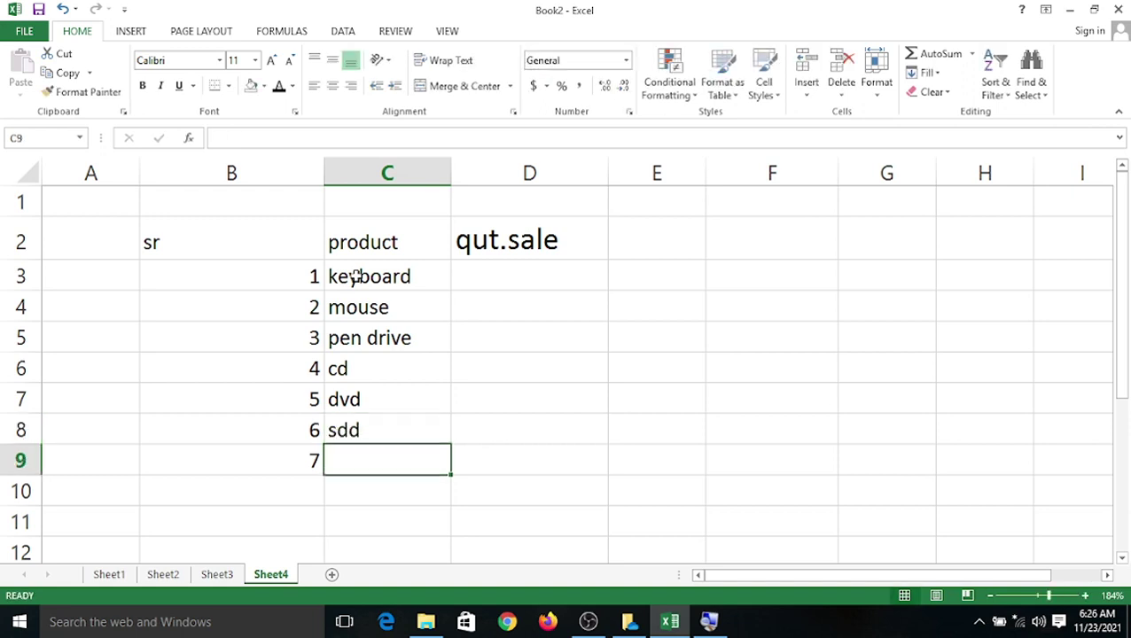
{"action": "type", "text": "mobile"}
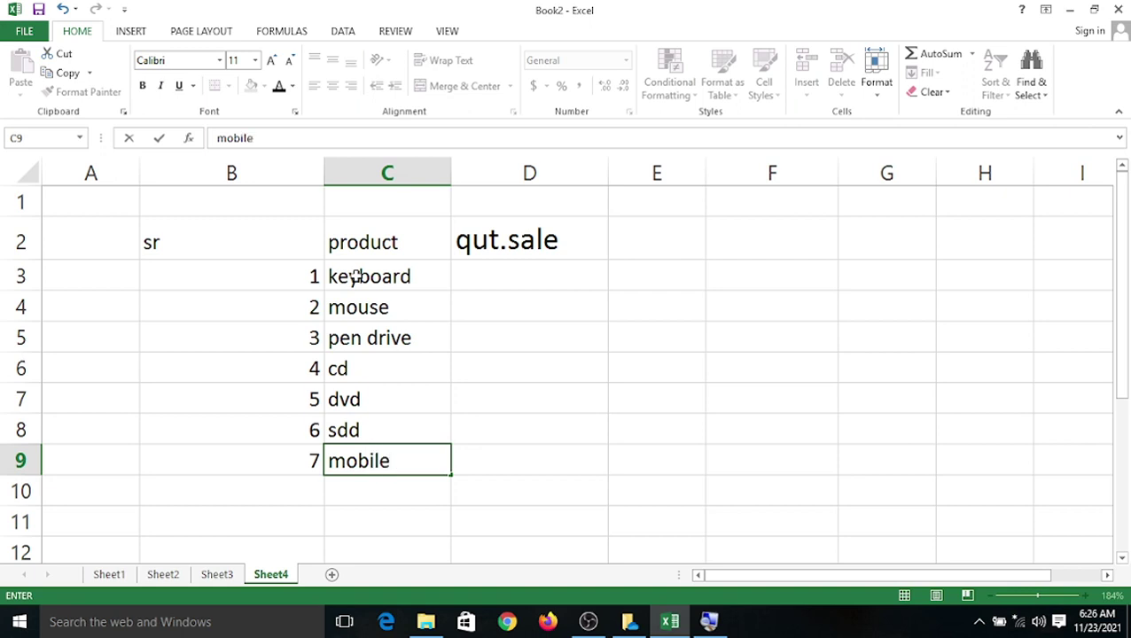
Fill the qut.sale quantities 15, 25, 45, 36, 52, 63 and 42 into D3 through D9.
{"action": "left_click", "coordinate": [537, 267]}
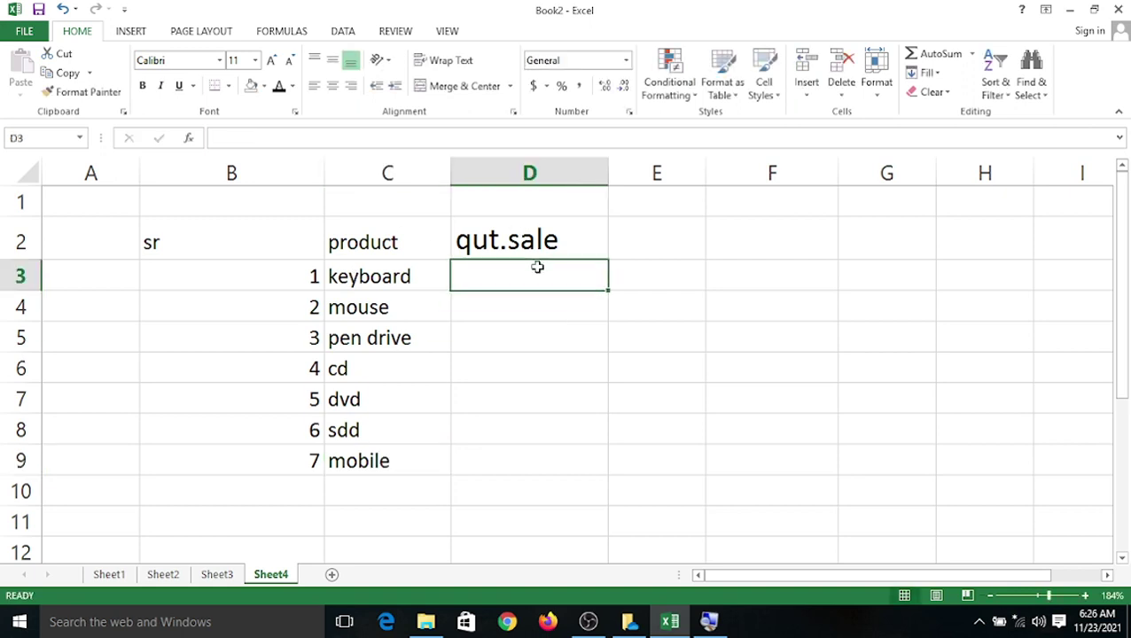
{"action": "type", "text": "15"}
{"action": "key", "text": "Return"}
{"action": "type", "text": "25"}
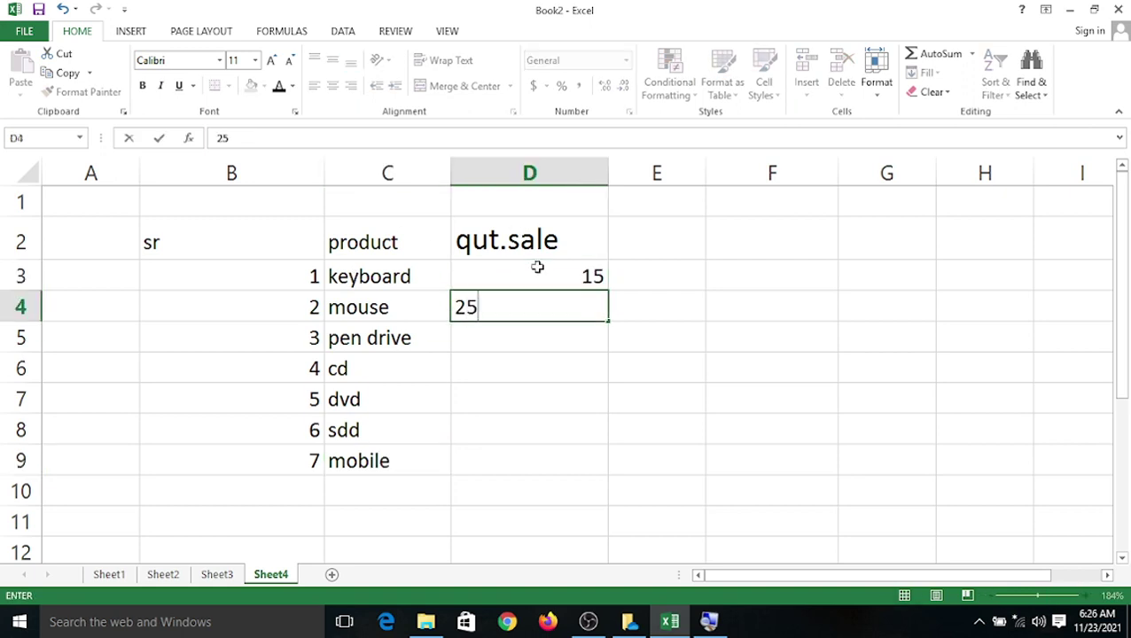
{"action": "key", "text": "Return"}
{"action": "type", "text": "45"}
{"action": "key", "text": "Return"}
{"action": "type", "text": "36"}
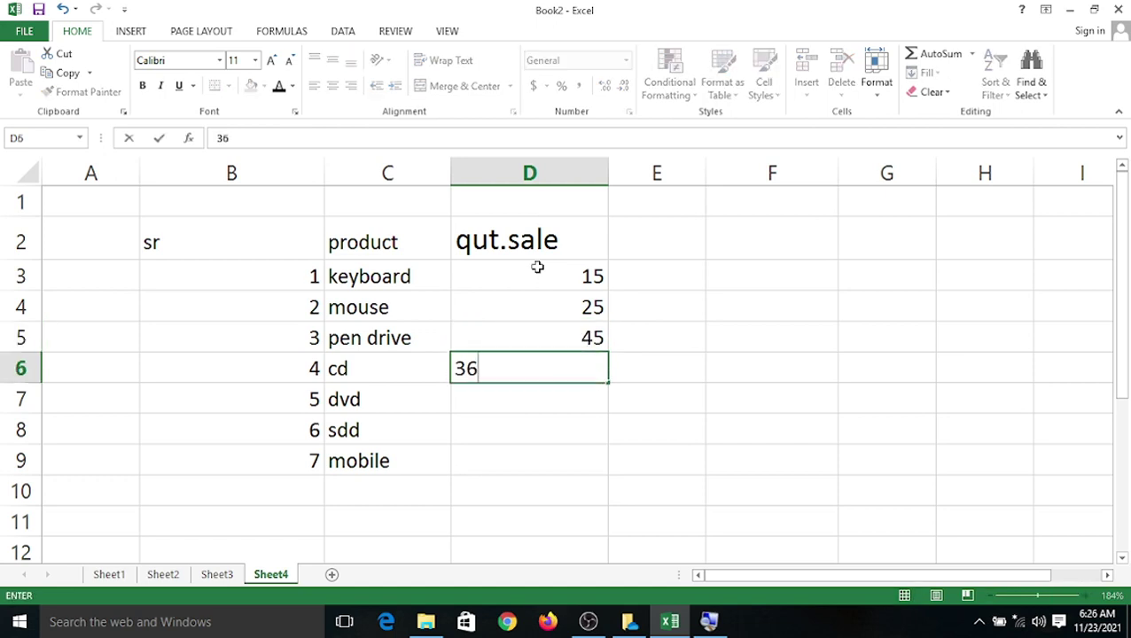
{"action": "key", "text": "Return"}
{"action": "type", "text": "52"}
{"action": "key", "text": "Return"}
{"action": "type", "text": "63"}
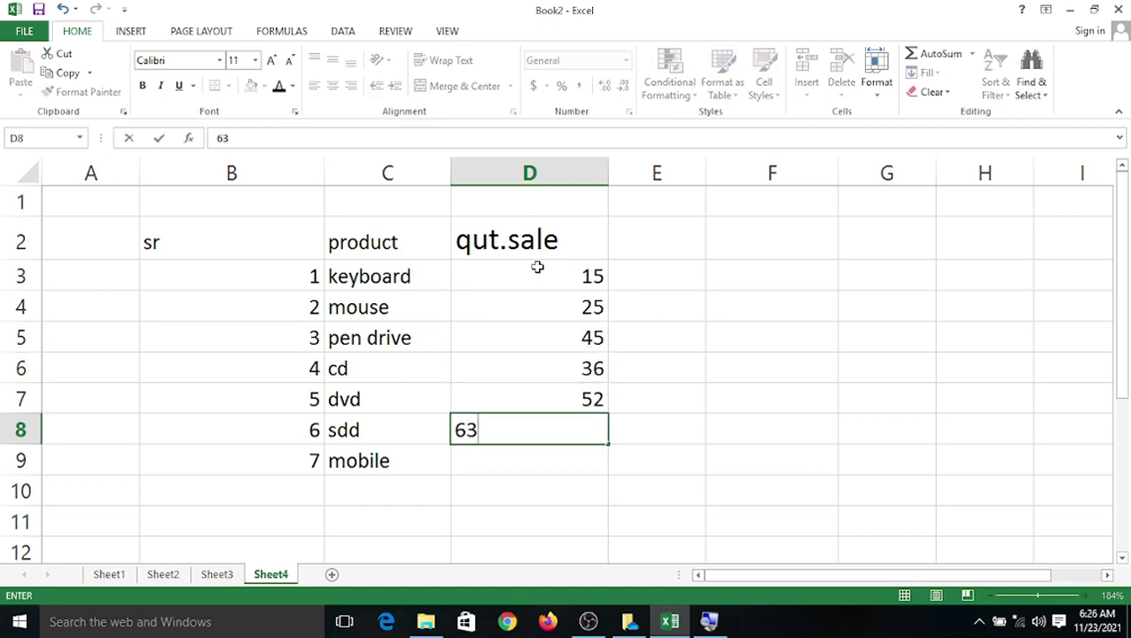
{"action": "key", "text": "Return"}
{"action": "type", "text": "42"}
Begin a VLOOKUP formula in E3 with E7 as the lookup value and B2:D9 as the table array.
{"action": "left_click", "coordinate": [636, 285]}
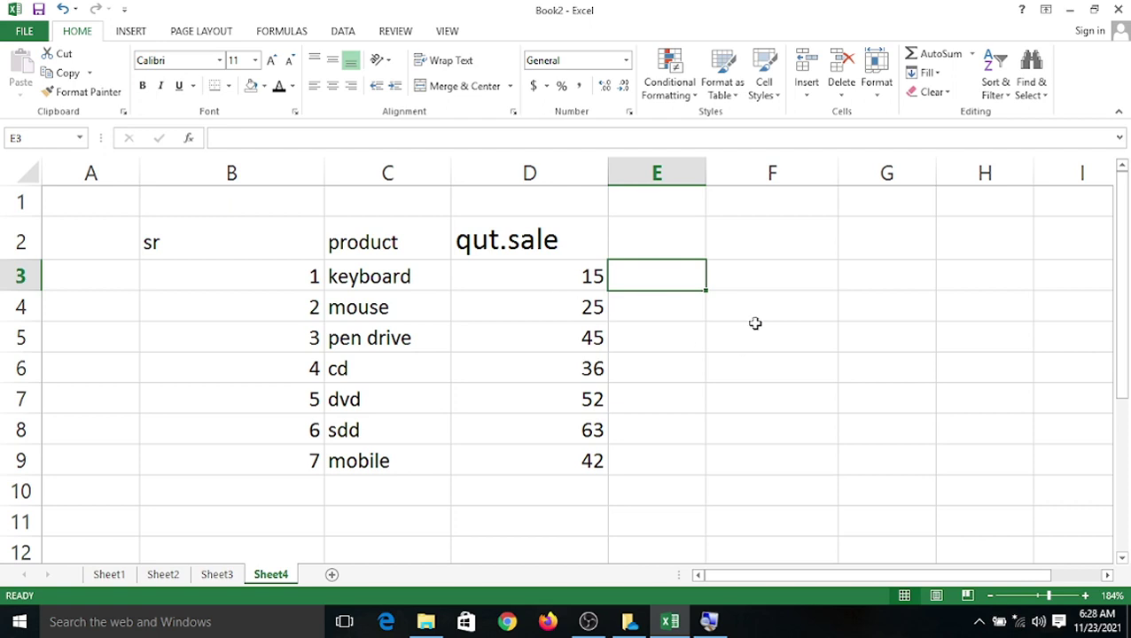
{"action": "type", "text": "="}
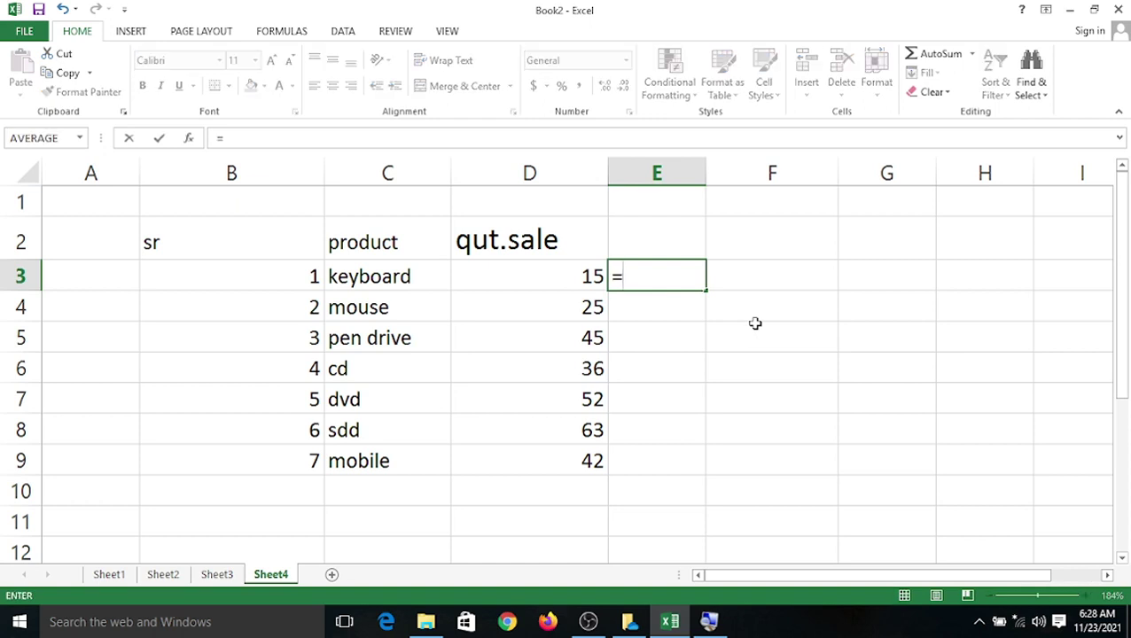
{"action": "type", "text": "v"}
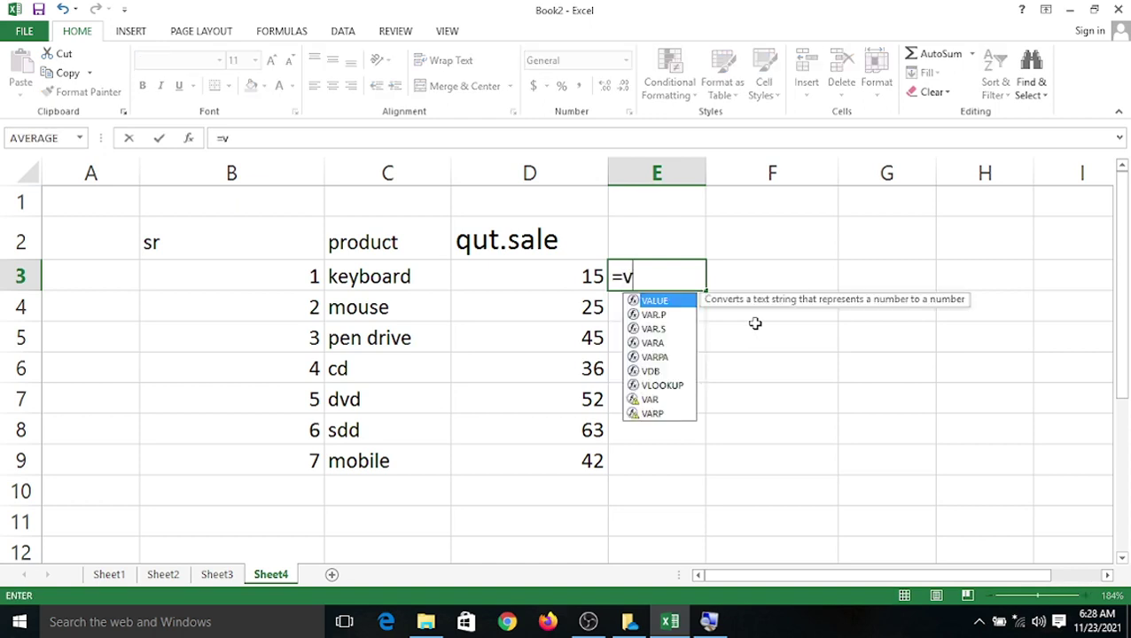
{"action": "type", "text": "lookup"}
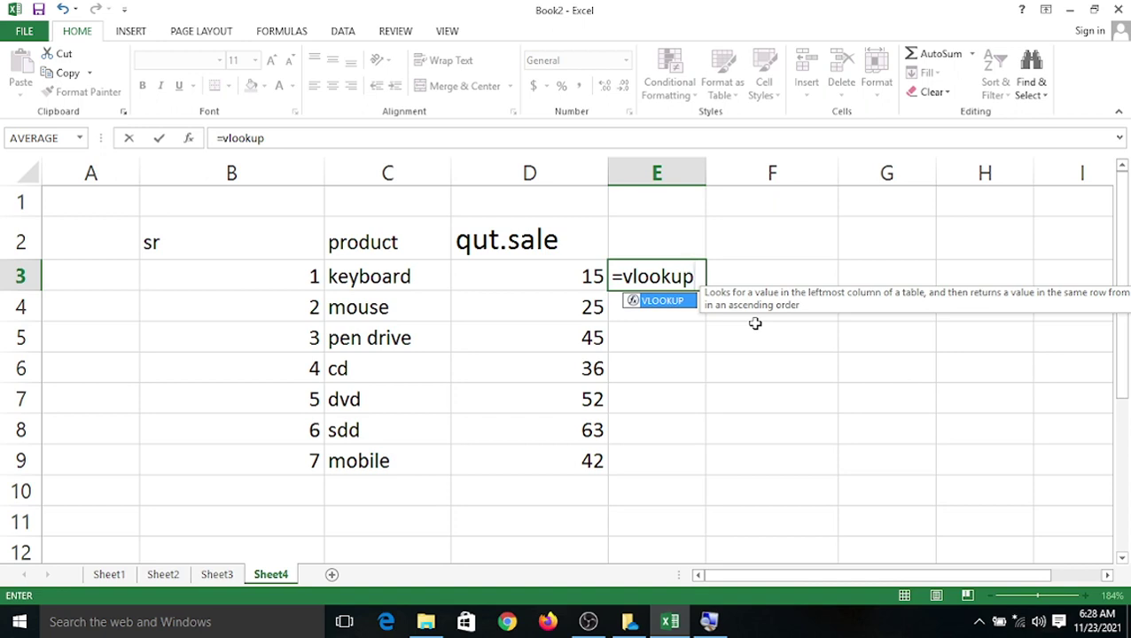
{"action": "type", "text": "("}
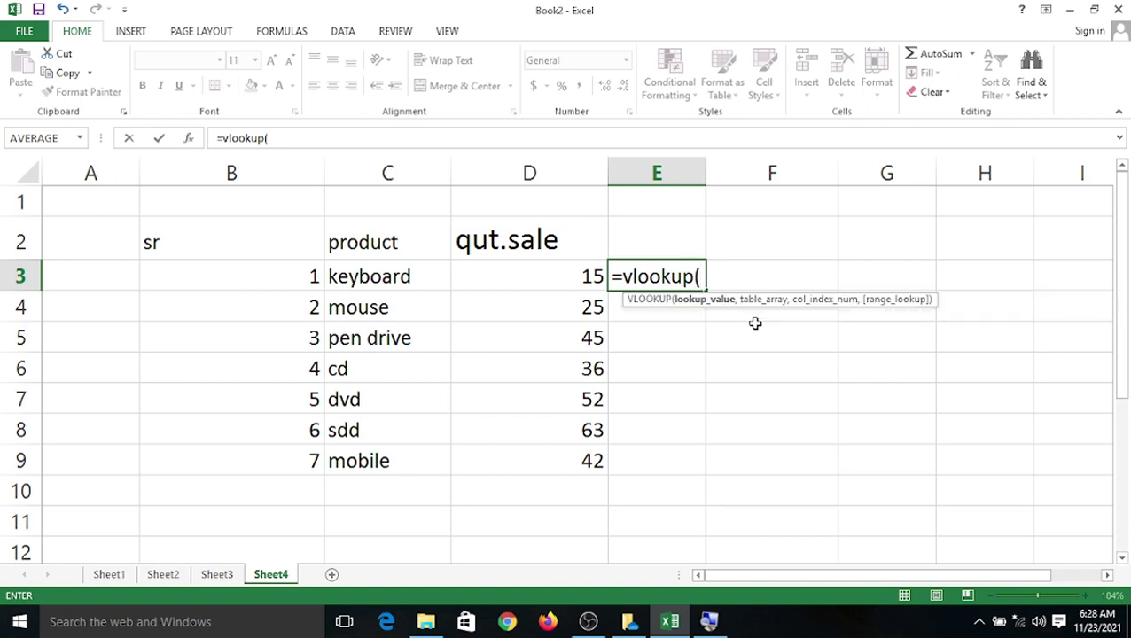
{"action": "left_click", "coordinate": [664, 407]}
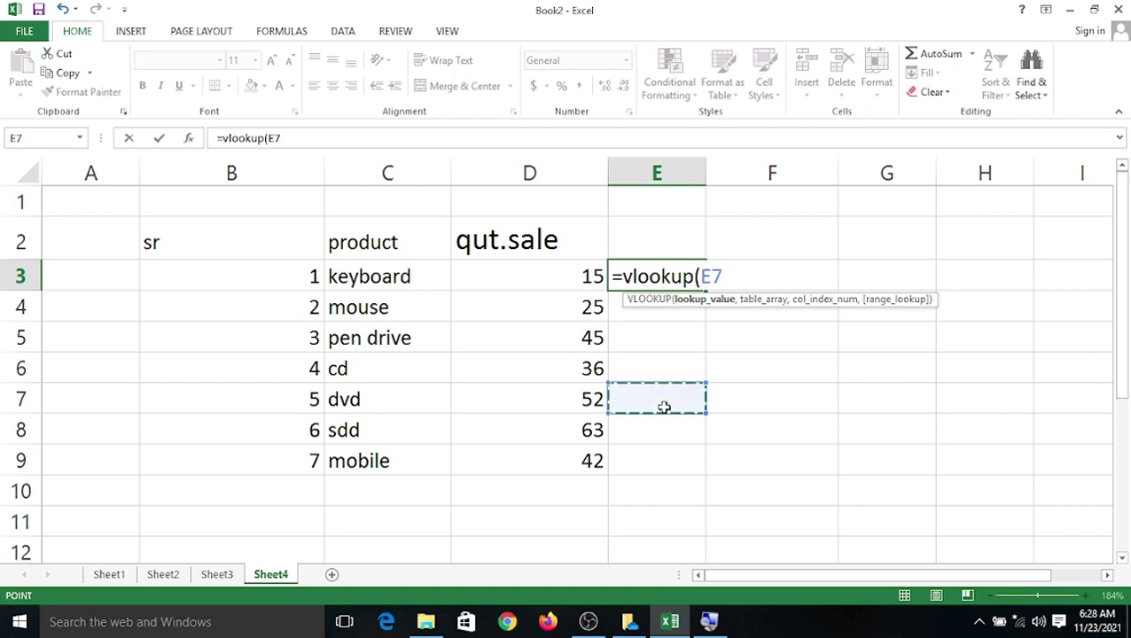
{"action": "type", "text": ","}
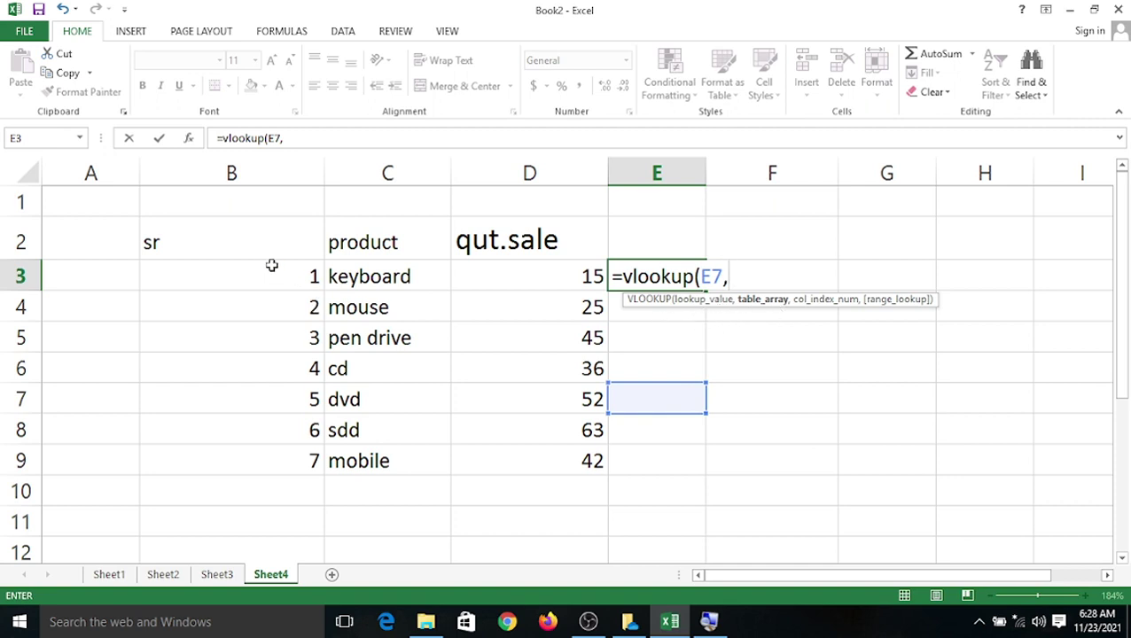
{"action": "left_click", "coordinate": [185, 243]}
{"action": "left_click_drag", "start_coordinate": [185, 243], "coordinate": [542, 452]}
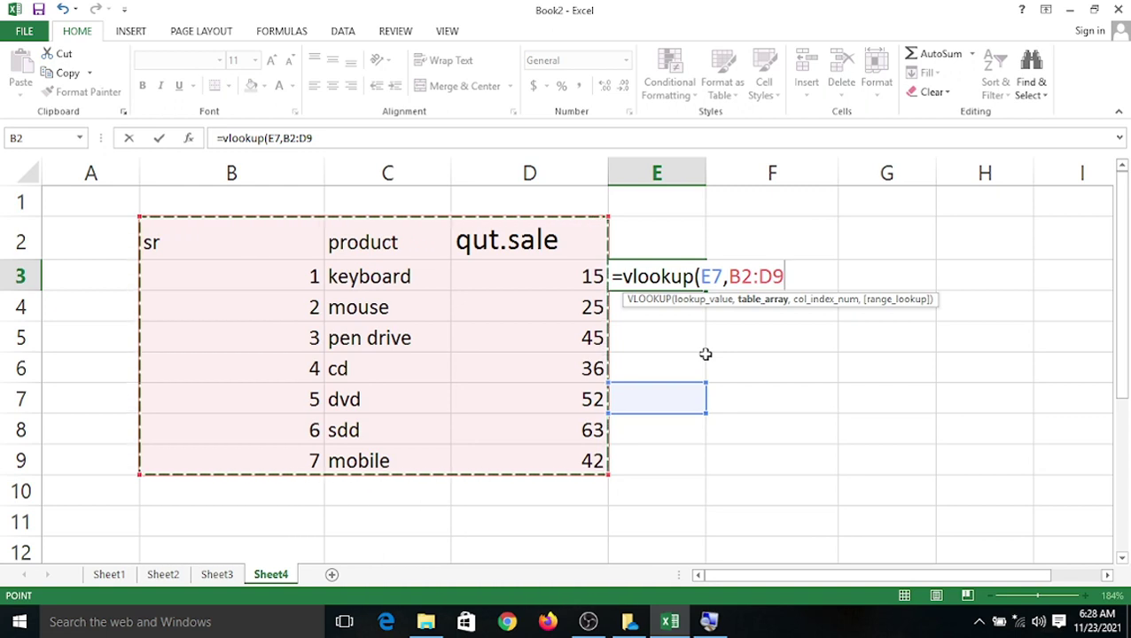
Complete the VLOOKUP formula in E3 with column index 3 and an empty range lookup argument.
{"action": "type", "text": ","}
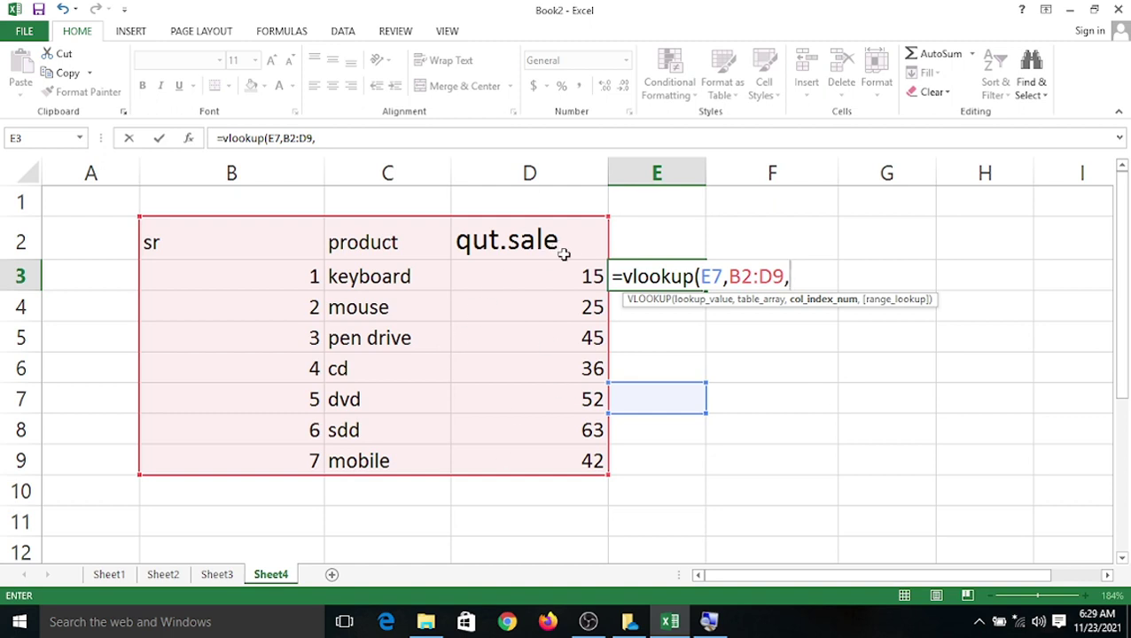
{"action": "scroll", "coordinate": [626, 361], "scroll_direction": "down", "scroll_amount": 1}
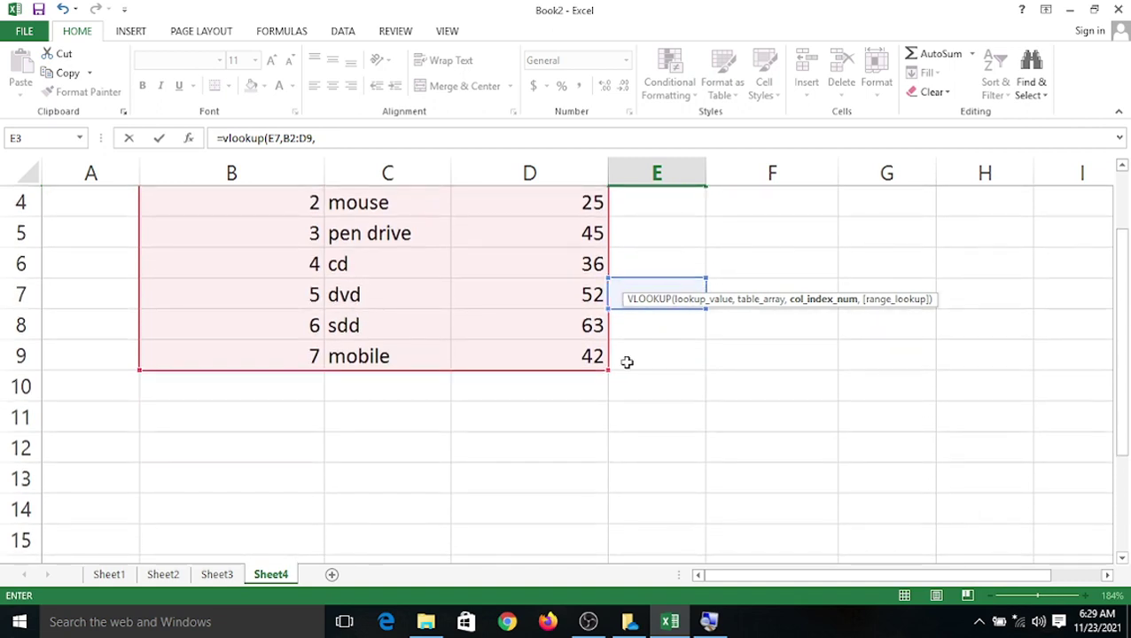
{"action": "scroll", "coordinate": [627, 362], "scroll_direction": "up", "scroll_amount": 1}
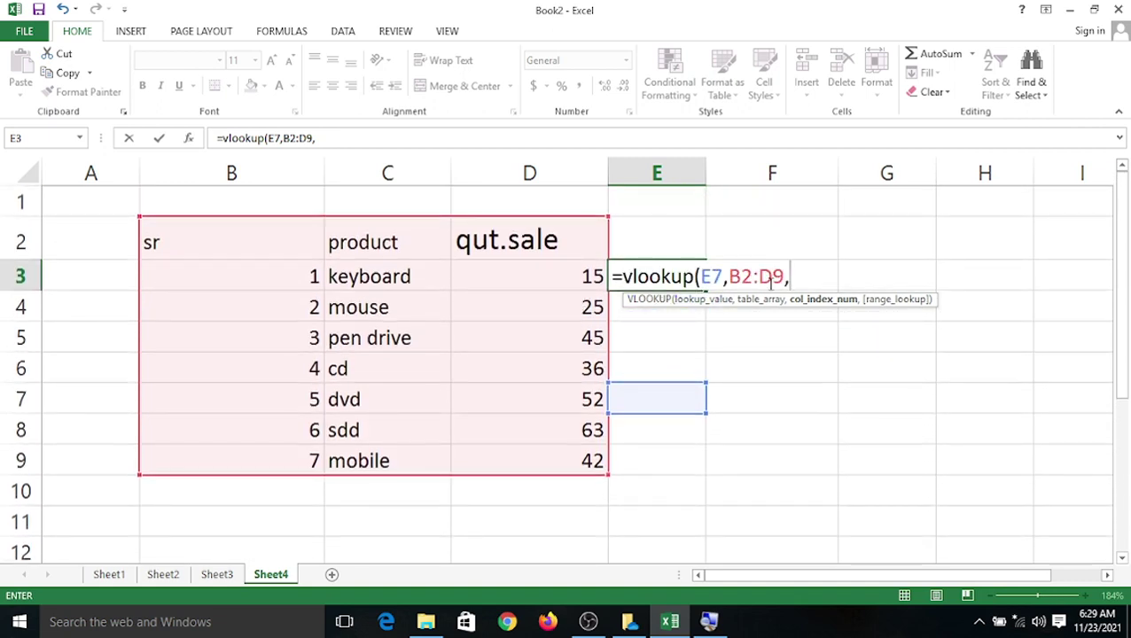
{"action": "type", "text": "3"}
{"action": "type", "text": ","}
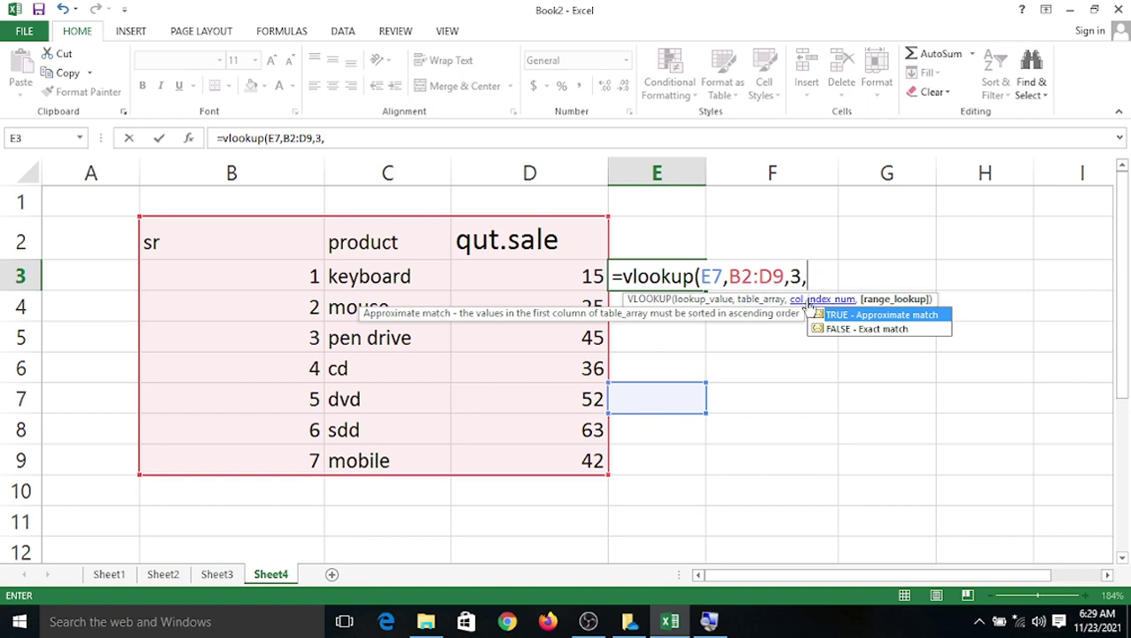
{"action": "type", "text": ")"}
{"action": "key", "text": "Return"}
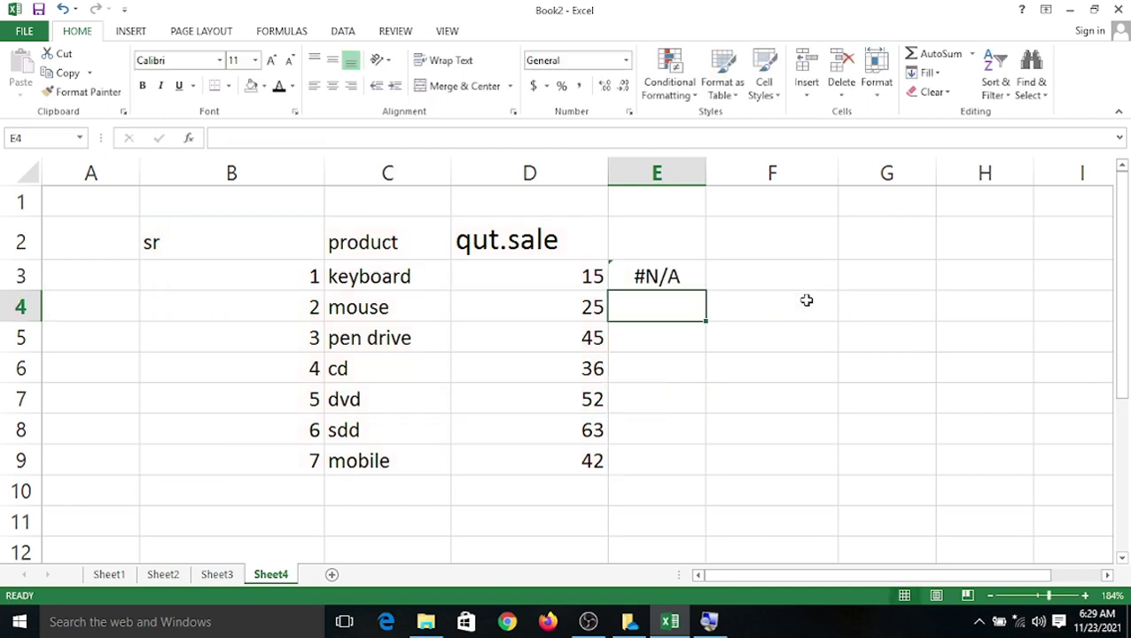
Widen column E slightly.
{"action": "left_click", "coordinate": [781, 427]}
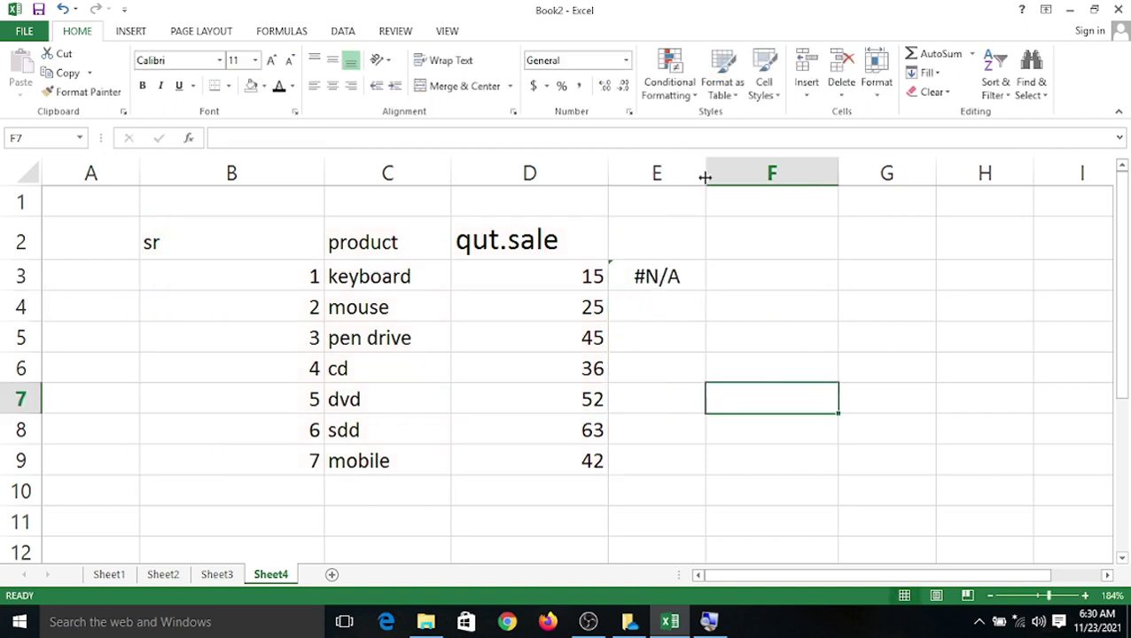
{"action": "left_click_drag", "start_coordinate": [705, 178], "coordinate": [716, 177]}
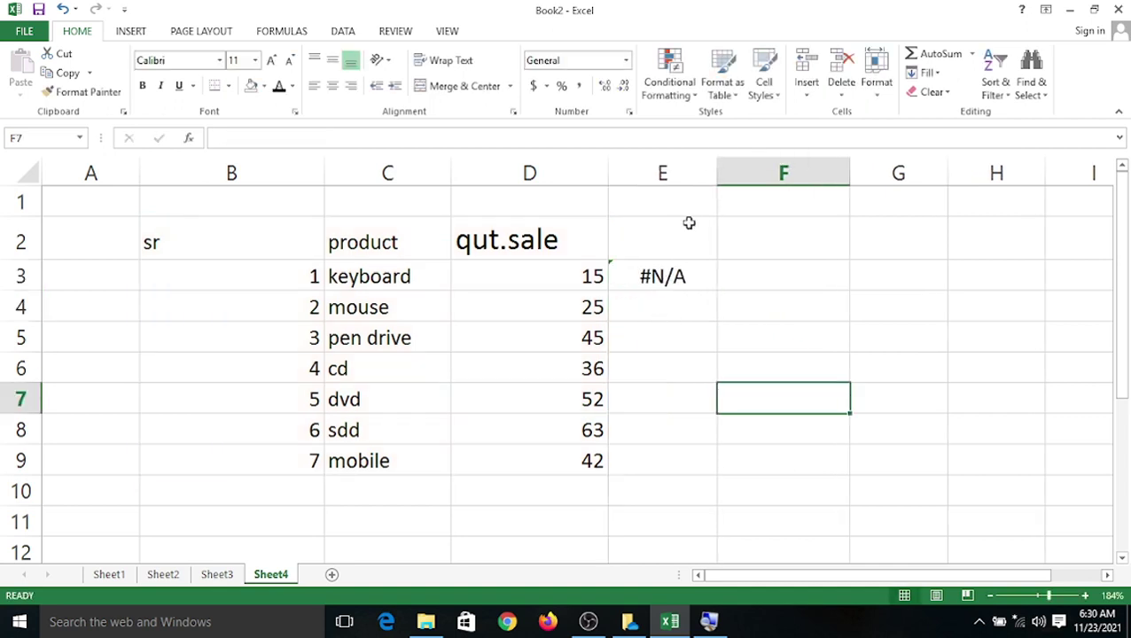
Enter 2 in E4 and a backslash in E5.
{"action": "left_click", "coordinate": [643, 307]}
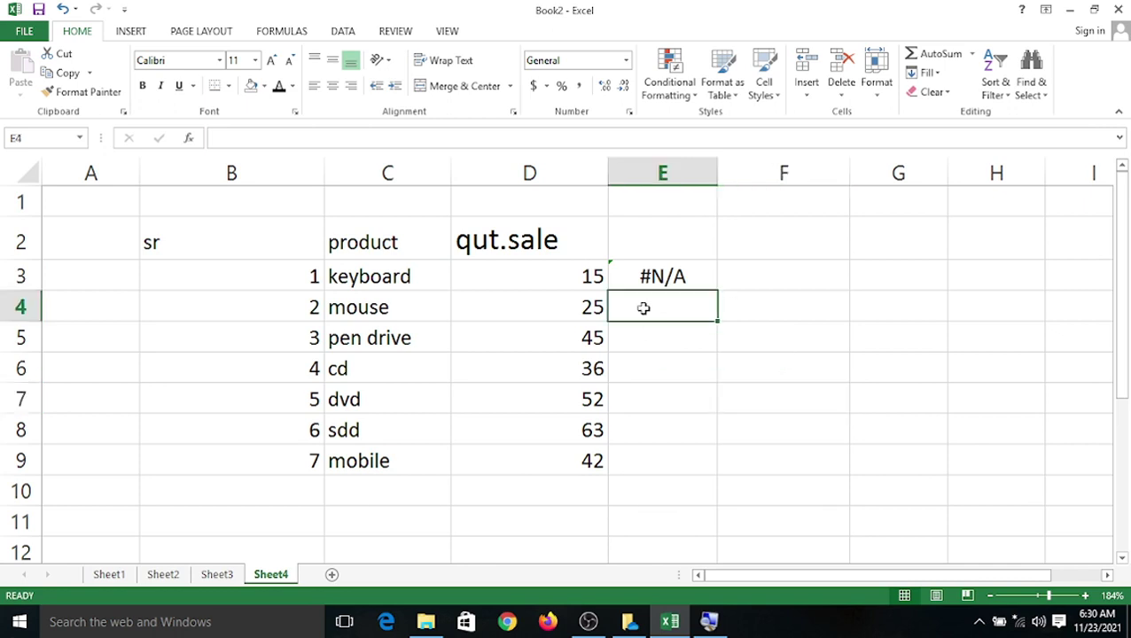
{"action": "type", "text": "2"}
{"action": "key", "text": "Return"}
{"action": "type", "text": "\\"}
{"action": "left_click", "coordinate": [758, 268]}
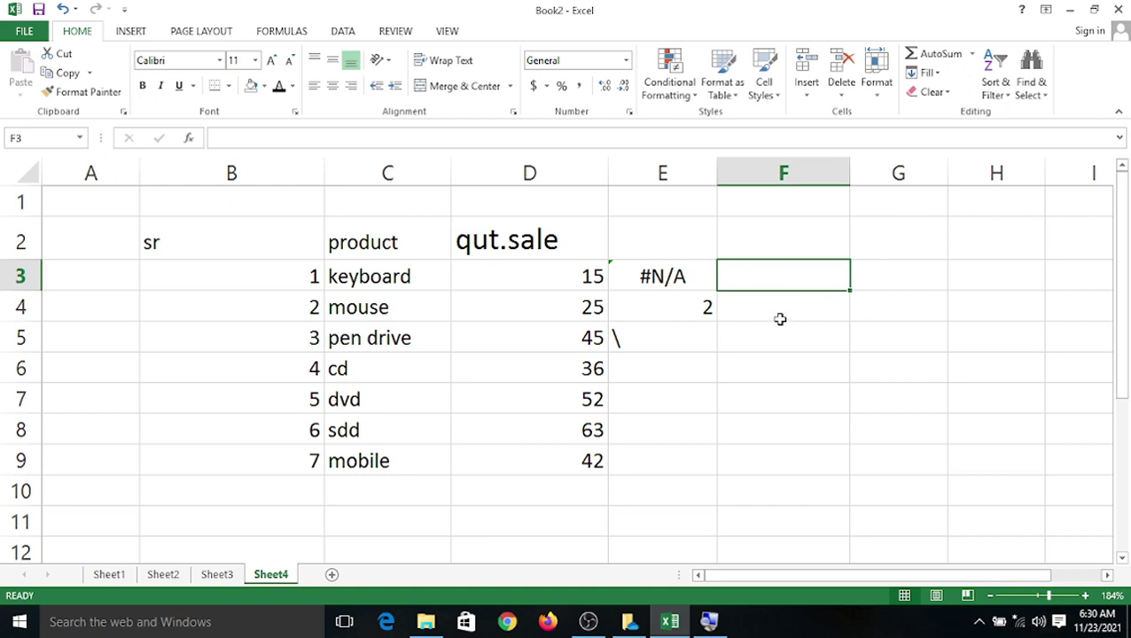
{"action": "left_click", "coordinate": [679, 401]}
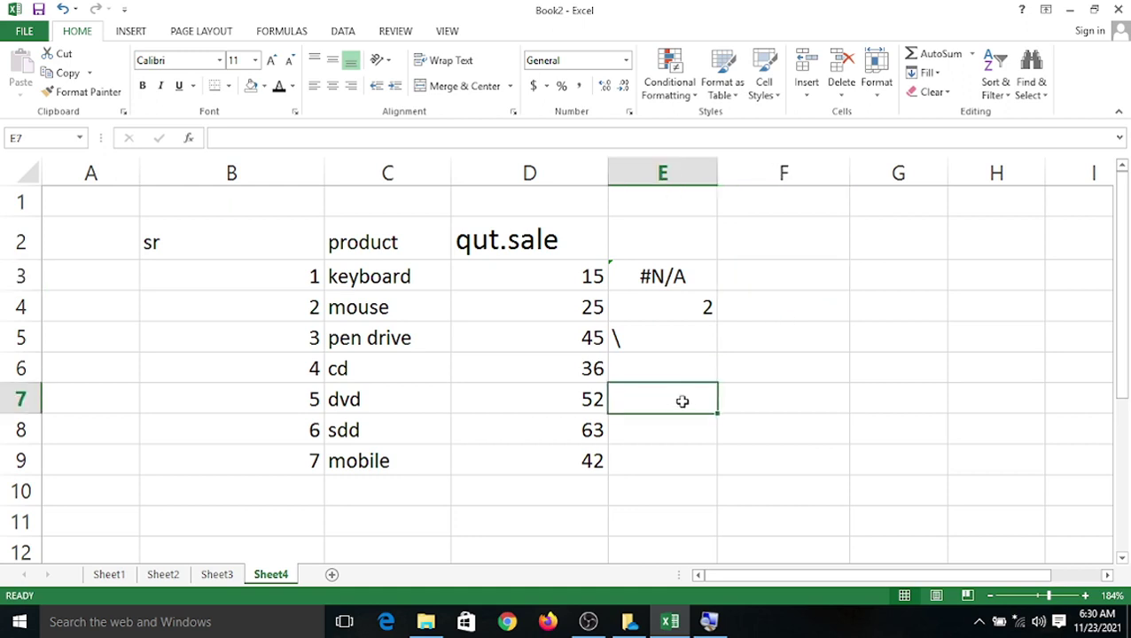
{"action": "double_click", "coordinate": [749, 273]}
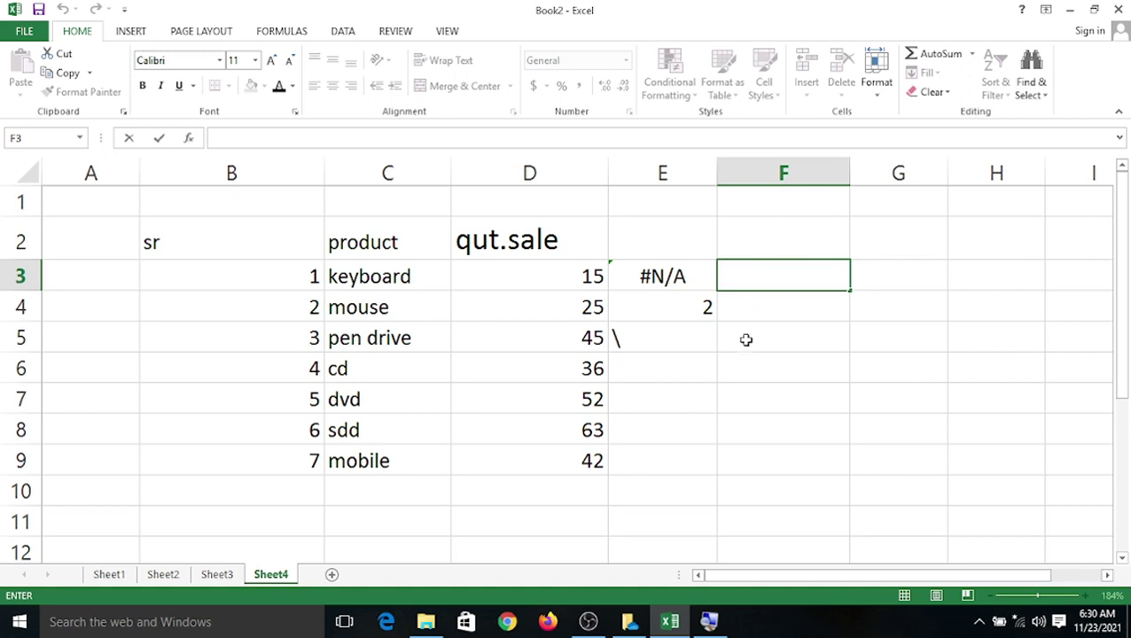
Clear the contents of cells E3 through E5.
{"action": "left_click_drag", "start_coordinate": [649, 283], "coordinate": [683, 309]}
{"action": "key", "text": "Delete"}
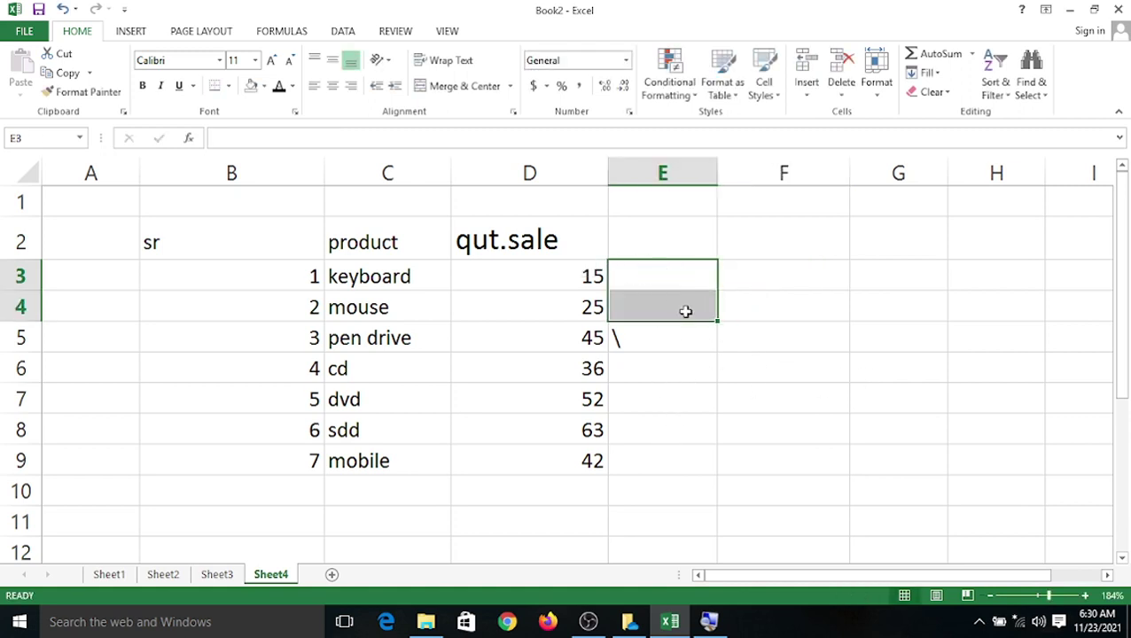
{"action": "left_click", "coordinate": [776, 297]}
{"action": "left_click", "coordinate": [635, 340]}
{"action": "key", "text": "Delete"}
{"action": "left_click", "coordinate": [748, 253]}
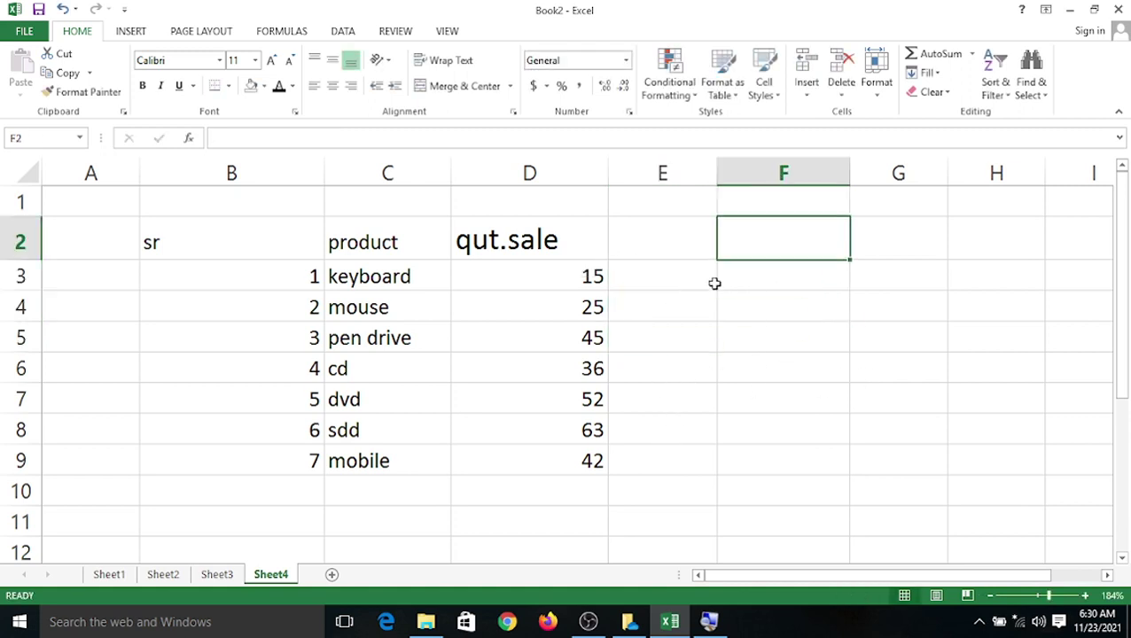
Enter a VLOOKUP formula in F3 that looks up E3 in B2:D9 and returns column 3.
{"action": "left_click", "coordinate": [681, 279]}
{"action": "left_click", "coordinate": [803, 278]}
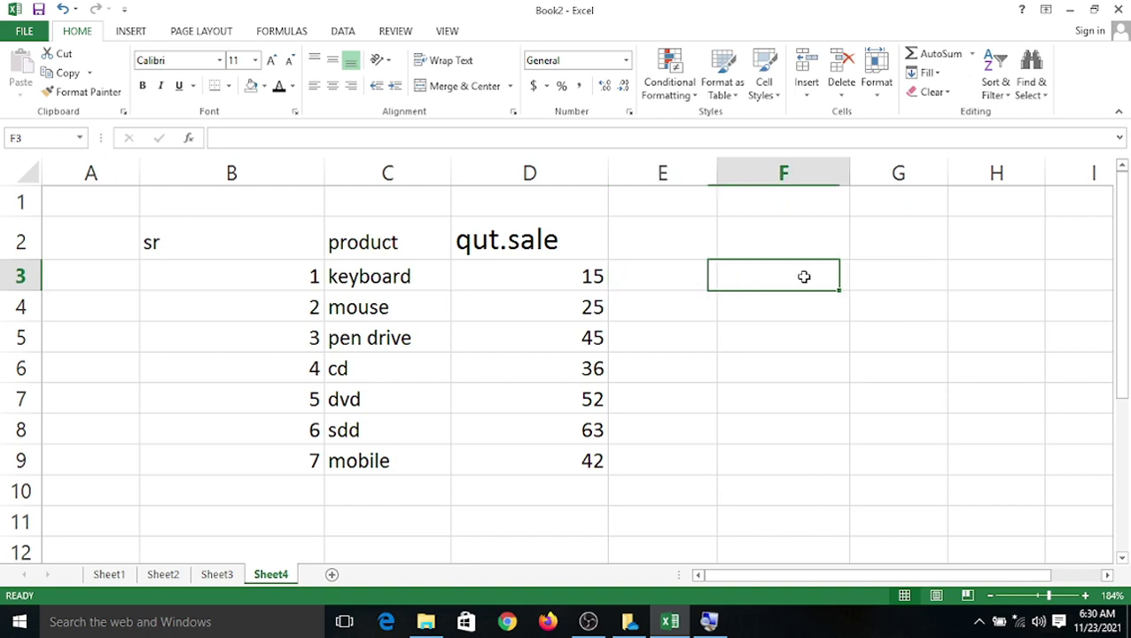
{"action": "type", "text": "=vl"}
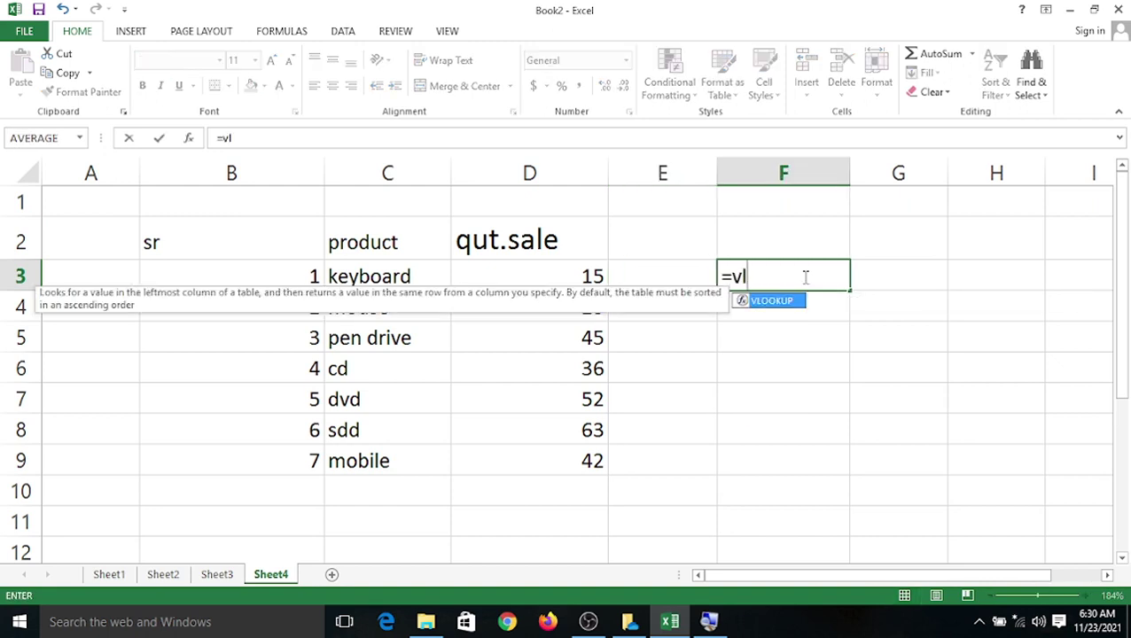
{"action": "type", "text": "ookup"}
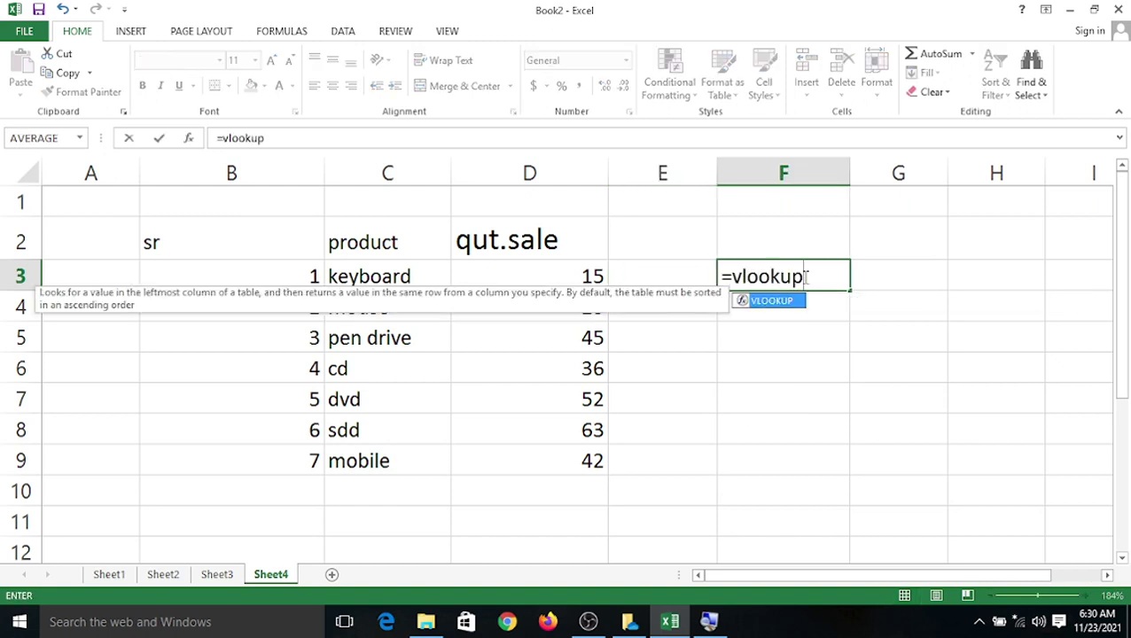
{"action": "type", "text": "("}
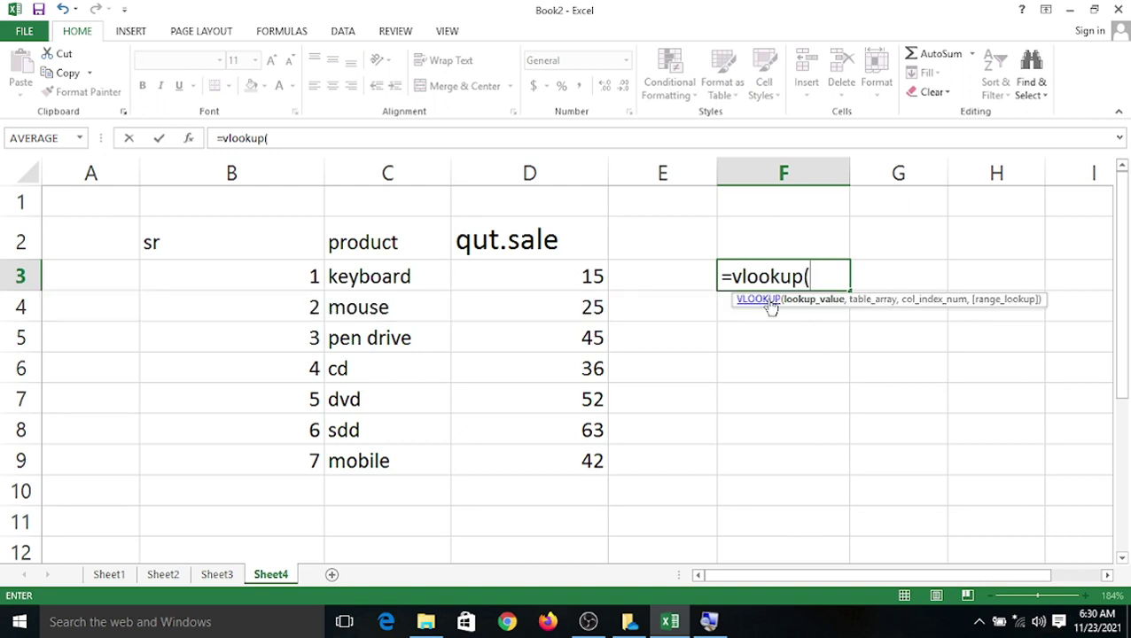
{"action": "left_click", "coordinate": [656, 280]}
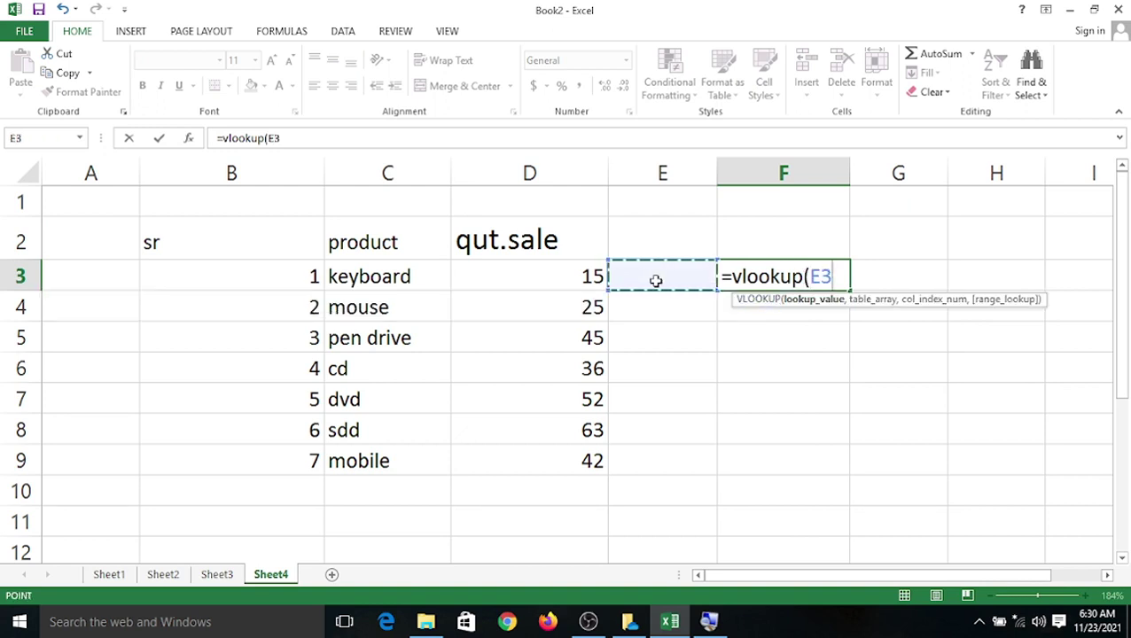
{"action": "type", "text": ","}
{"action": "left_click_drag", "start_coordinate": [280, 245], "coordinate": [522, 457]}
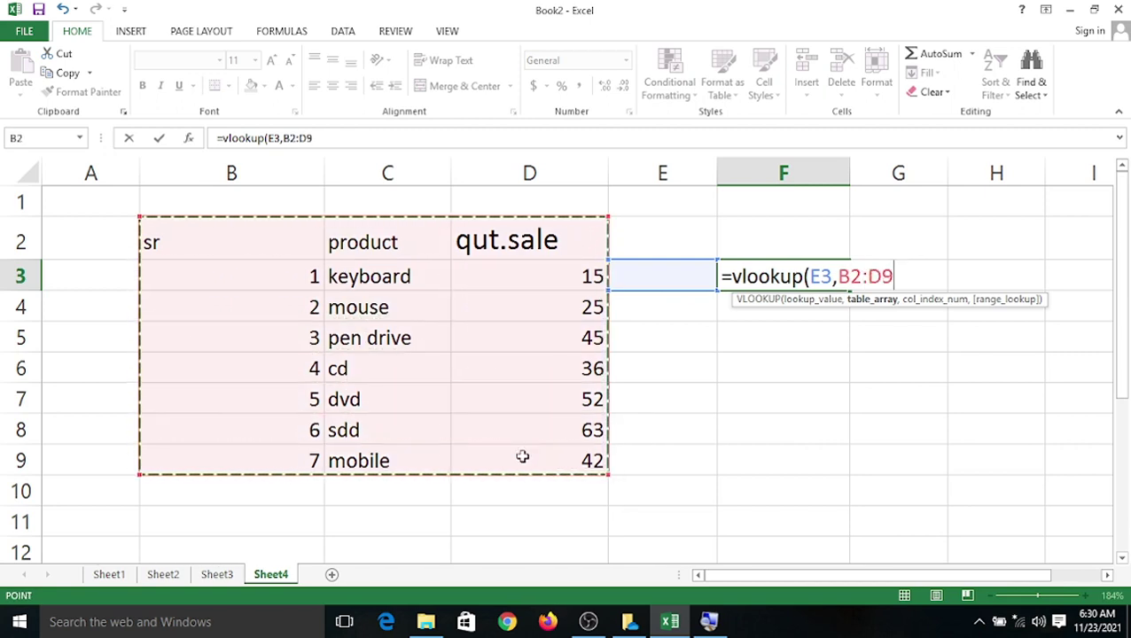
{"action": "type", "text": ","}
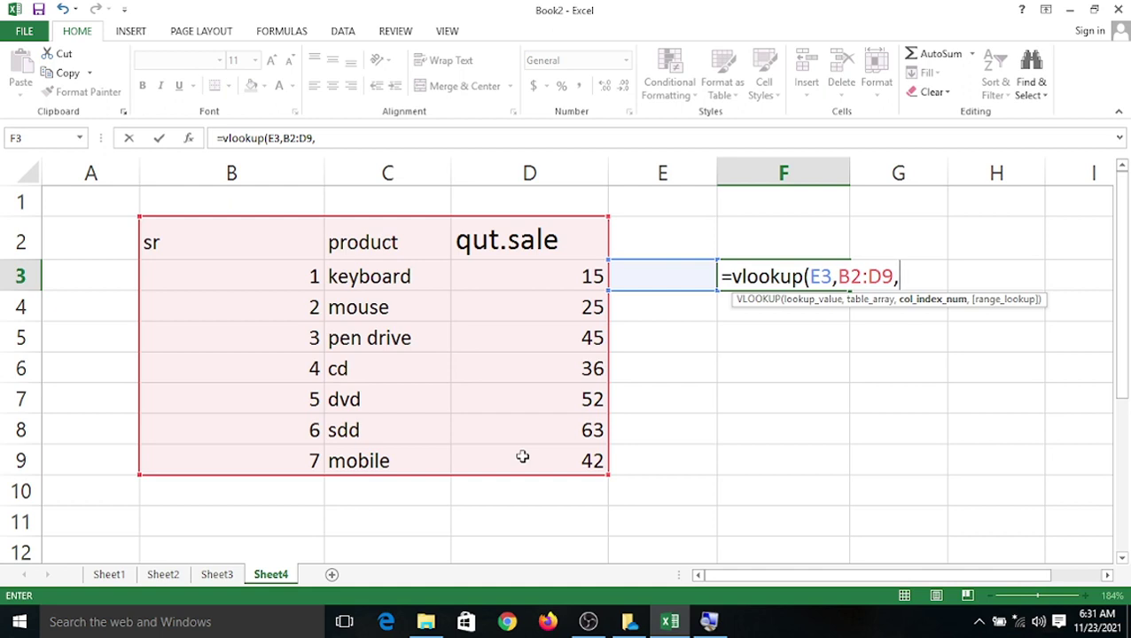
{"action": "type", "text": "3"}
{"action": "type", "text": ")"}
{"action": "key", "text": "Return"}
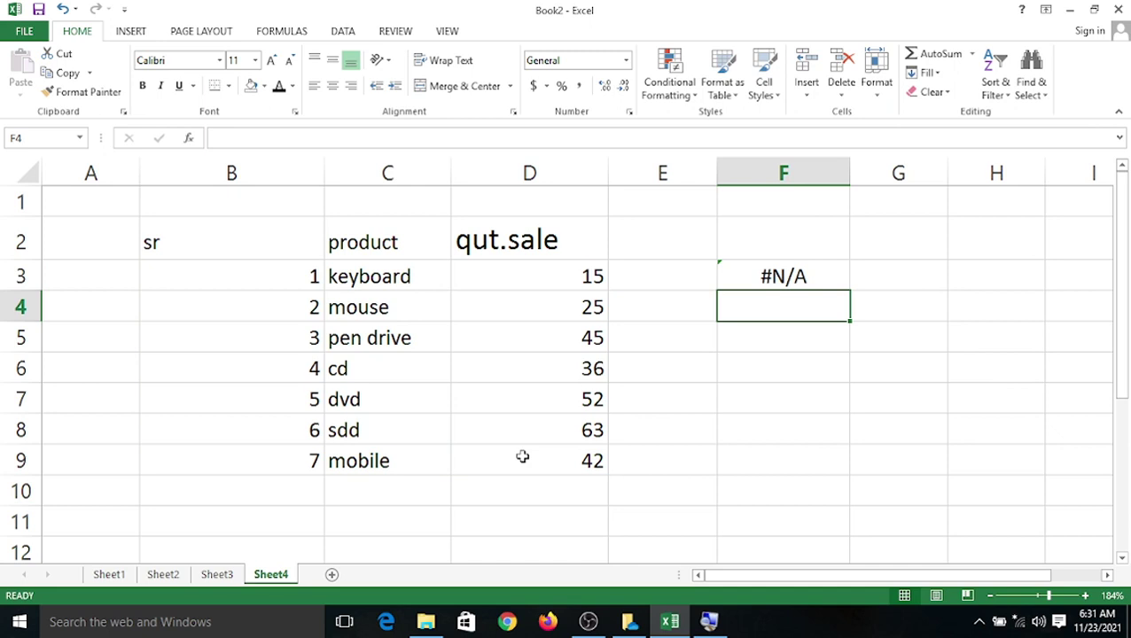
Test the lookup by entering the serial numbers 2, 1 and 5 one after another in E3.
{"action": "left_click", "coordinate": [644, 276]}
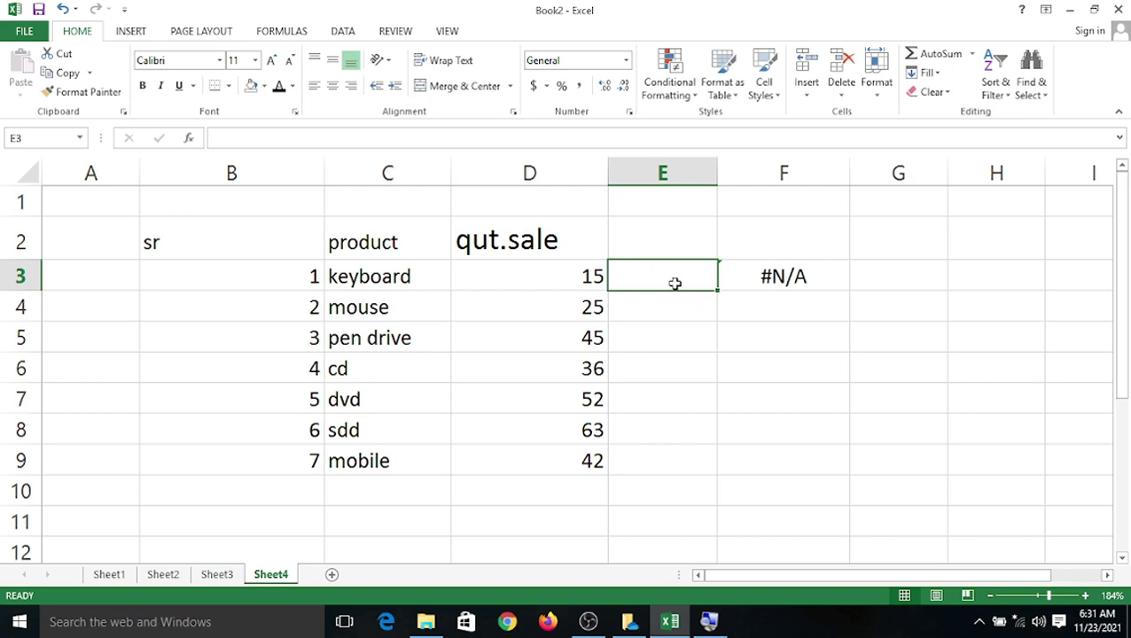
{"action": "type", "text": "2"}
{"action": "left_click", "coordinate": [690, 316]}
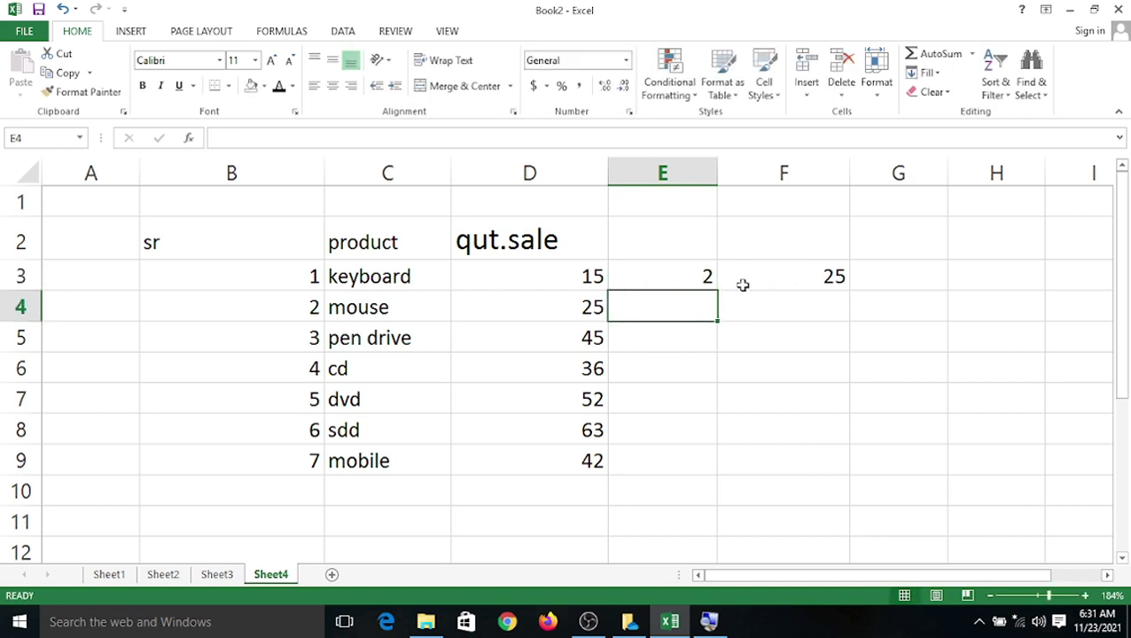
{"action": "left_click_drag", "start_coordinate": [694, 280], "coordinate": [794, 278]}
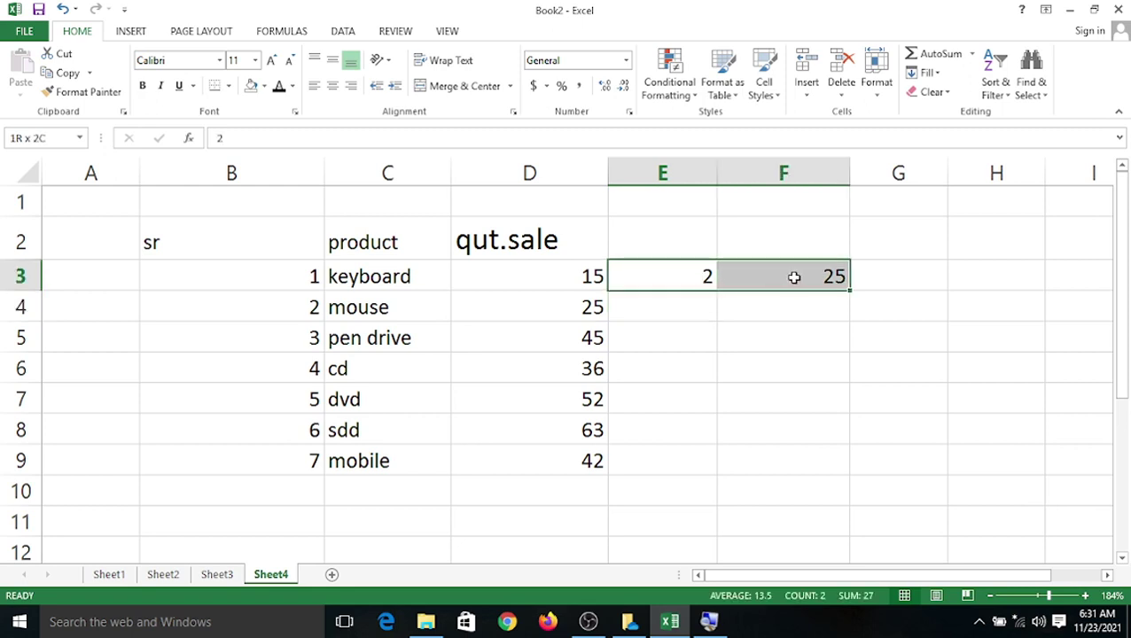
{"action": "left_click", "coordinate": [677, 276]}
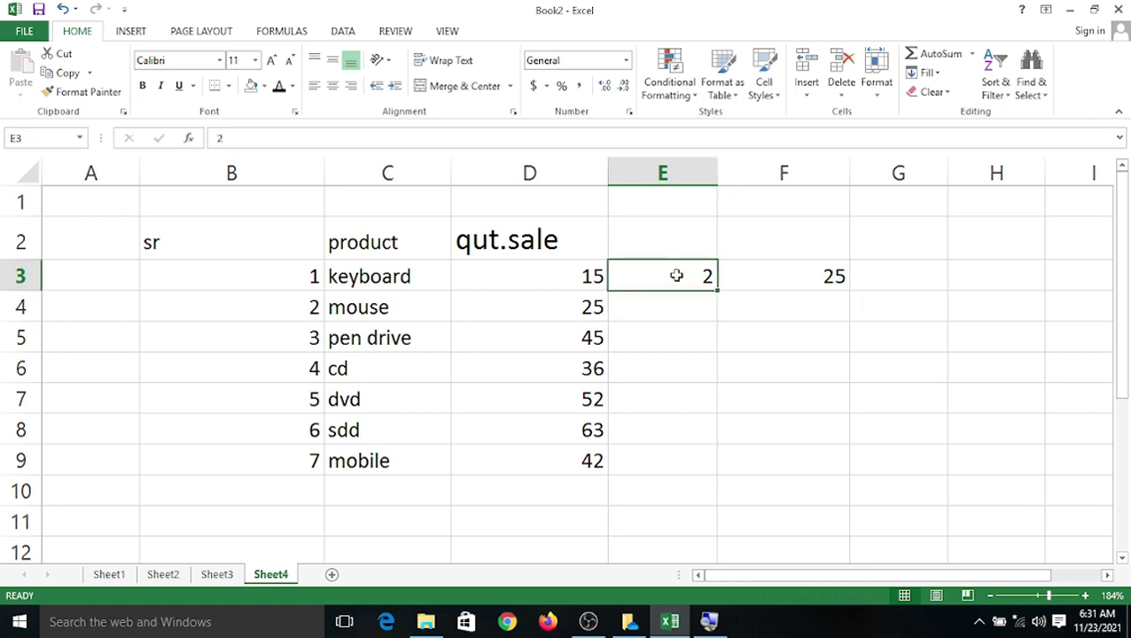
{"action": "type", "text": "1"}
{"action": "left_click", "coordinate": [669, 328]}
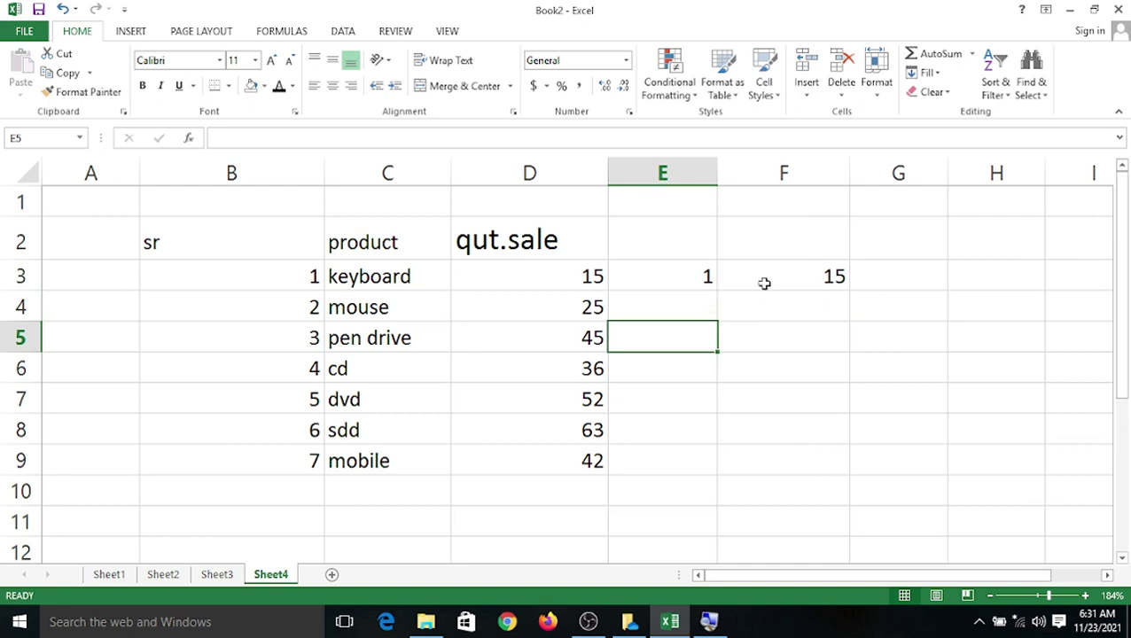
{"action": "left_click", "coordinate": [700, 276]}
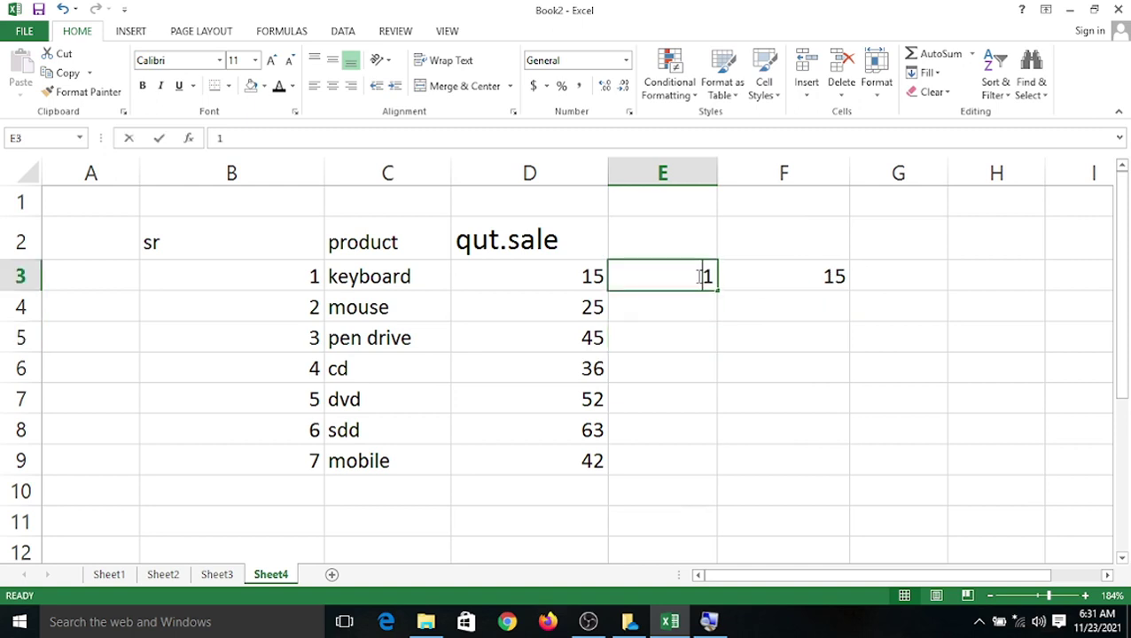
{"action": "type", "text": "5"}
{"action": "left_click", "coordinate": [692, 383]}
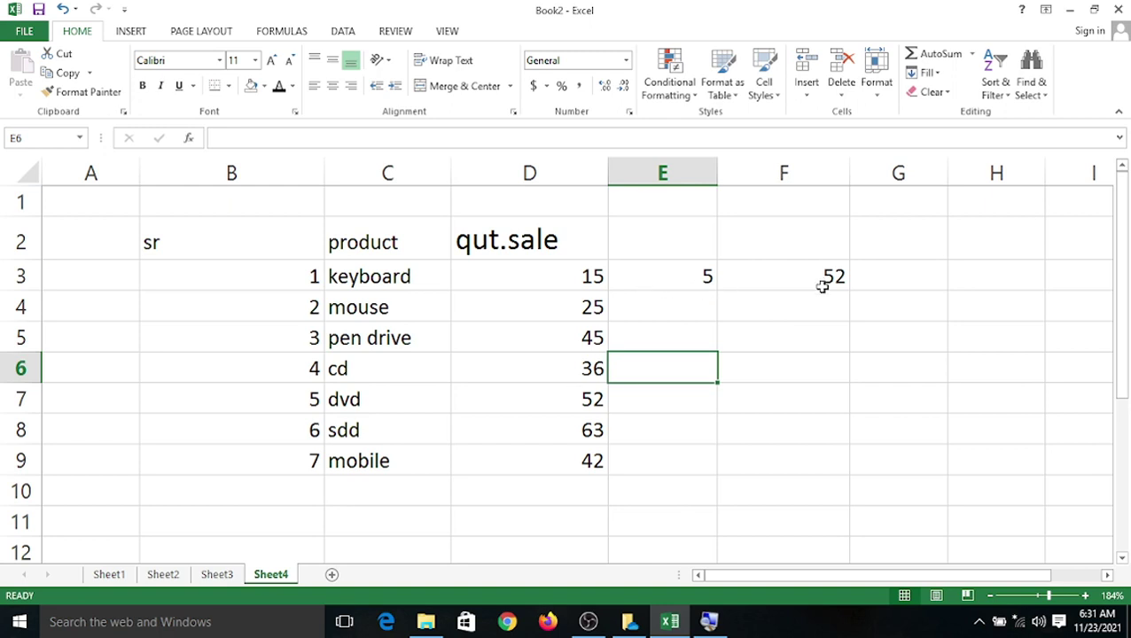
Add the header id in E2 and the header sale in F2 above the lookup cells.
{"action": "left_click", "coordinate": [648, 245]}
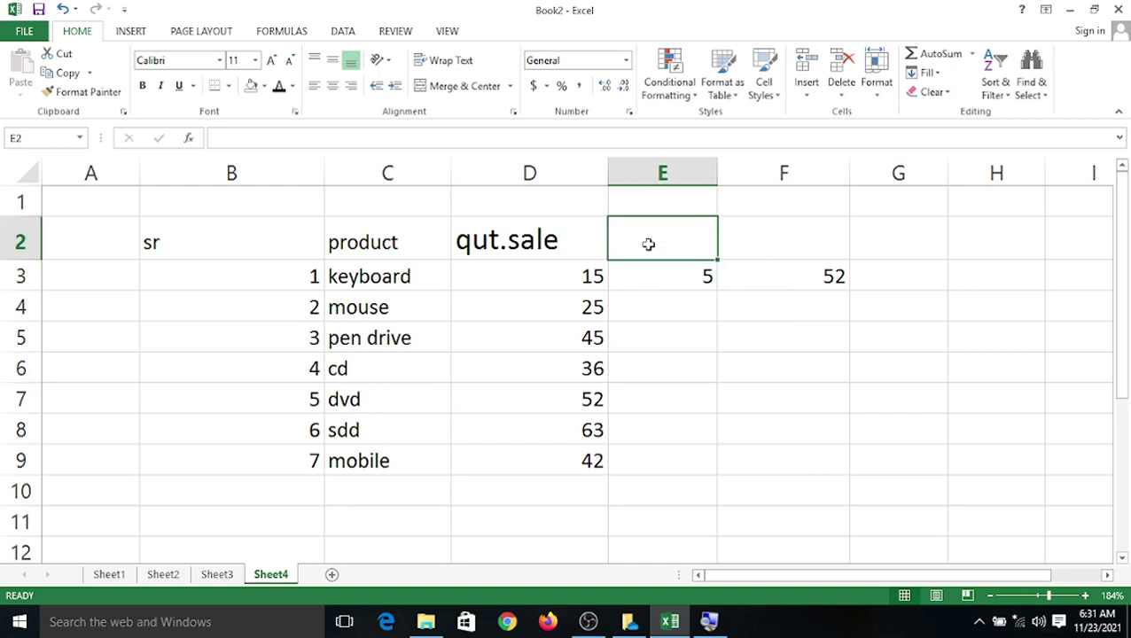
{"action": "type", "text": "id"}
{"action": "key", "text": "Tab"}
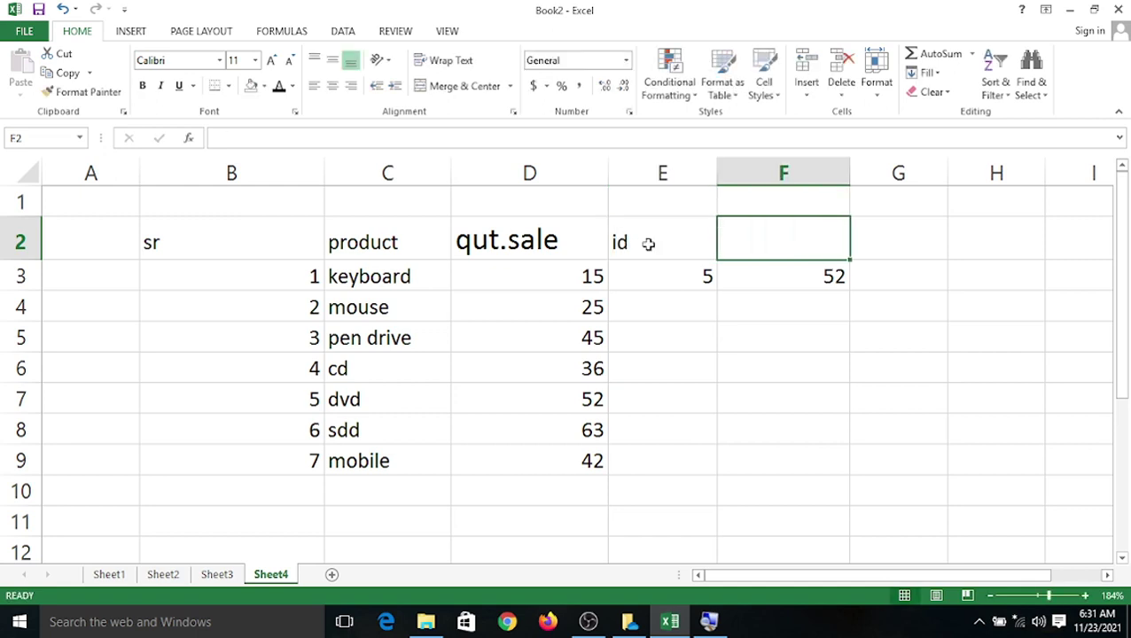
{"action": "type", "text": "sale"}
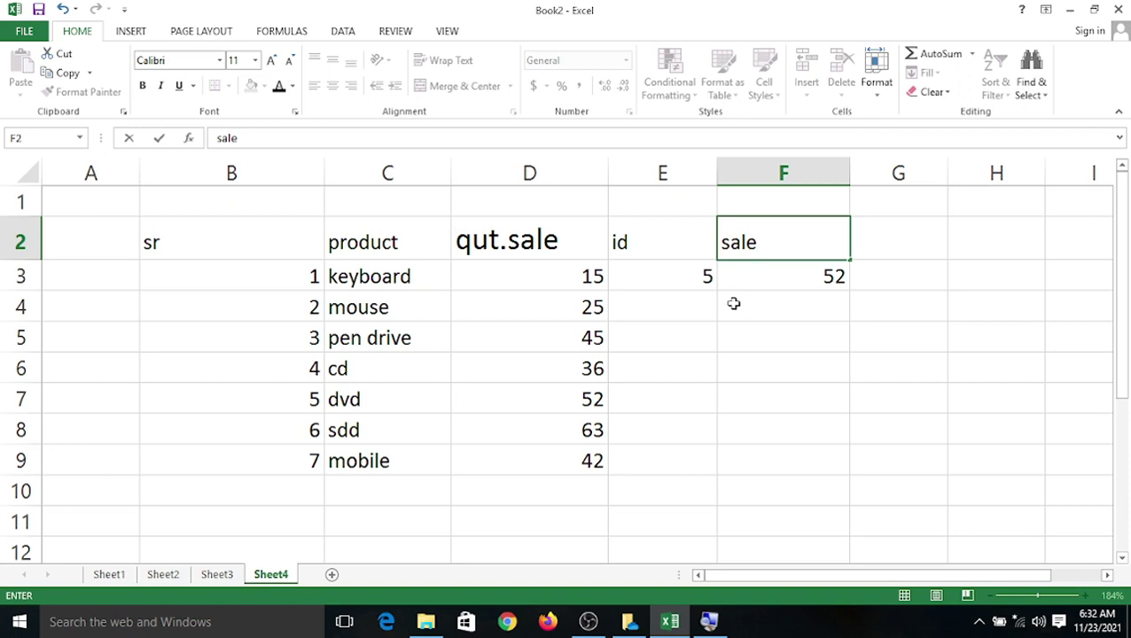
{"action": "left_click", "coordinate": [807, 335]}
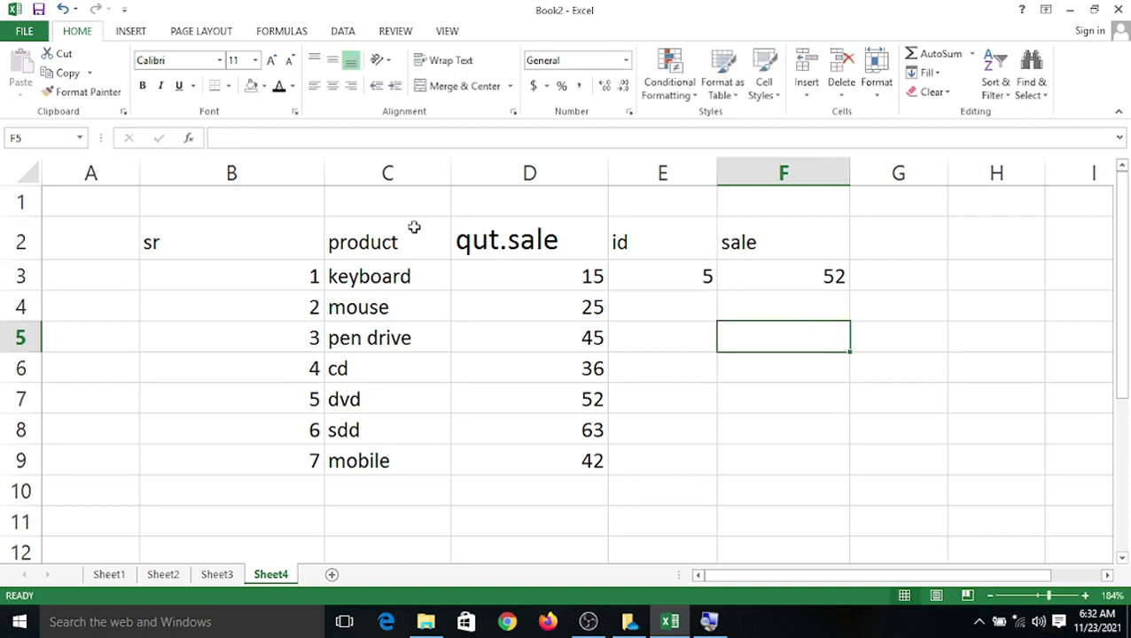
Look through the list of Lookup & Reference functions without inserting one.
{"action": "left_click", "coordinate": [126, 32]}
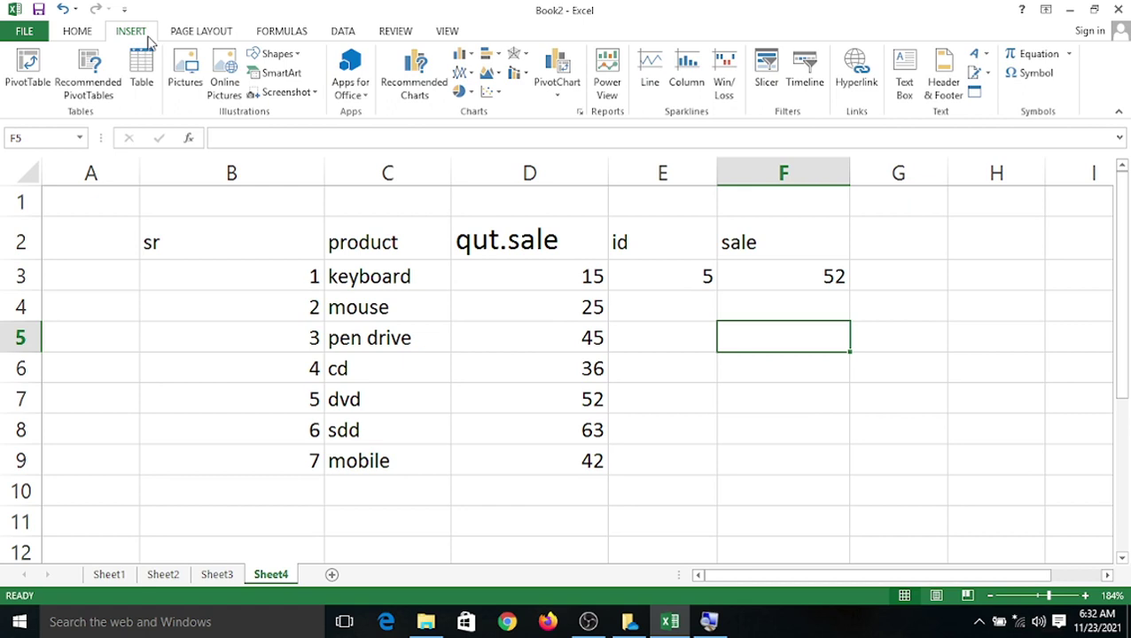
{"action": "left_click", "coordinate": [229, 33]}
{"action": "left_click", "coordinate": [261, 35]}
{"action": "left_click", "coordinate": [317, 82]}
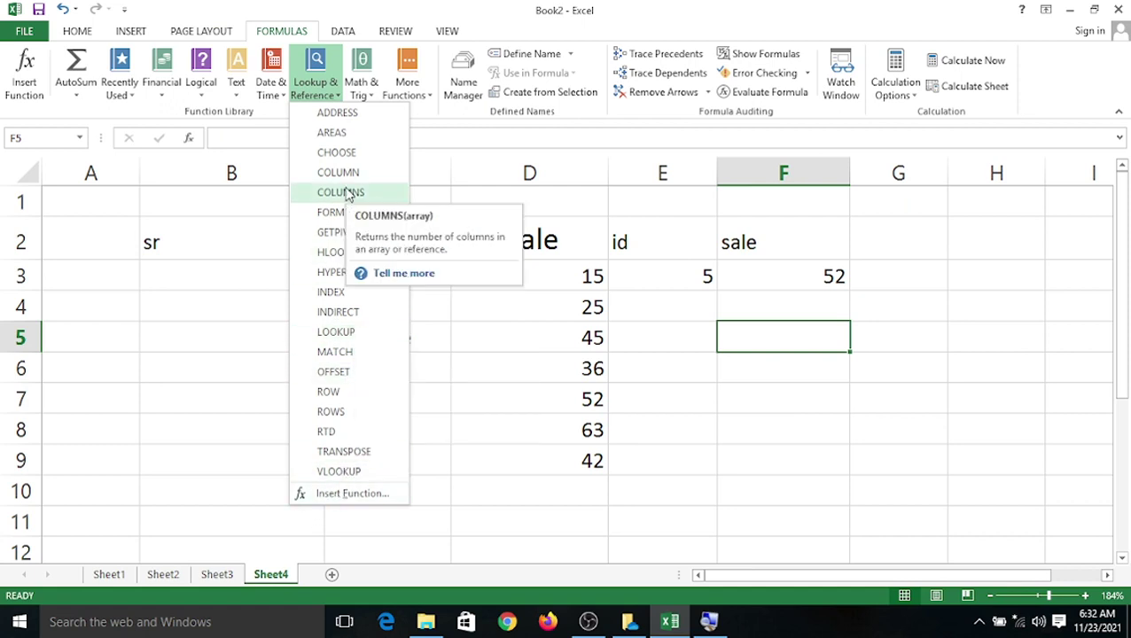
{"action": "left_click", "coordinate": [496, 329]}
{"action": "left_click", "coordinate": [661, 322]}
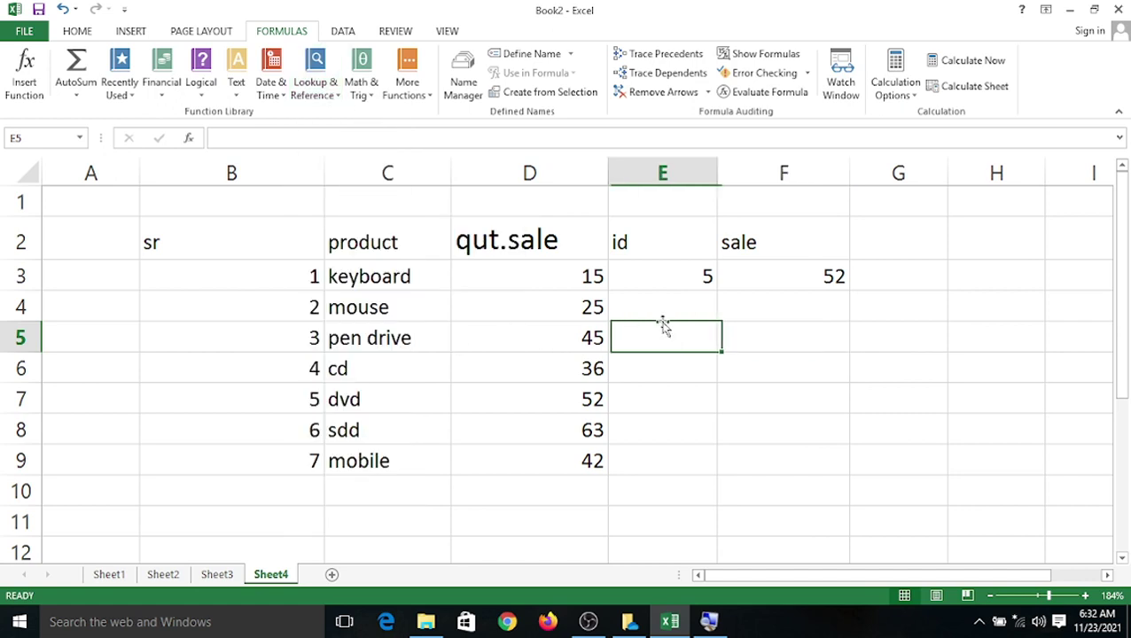
Set the lookup id in E3 to 7.
{"action": "left_click", "coordinate": [693, 274]}
{"action": "double_click", "coordinate": [692, 274]}
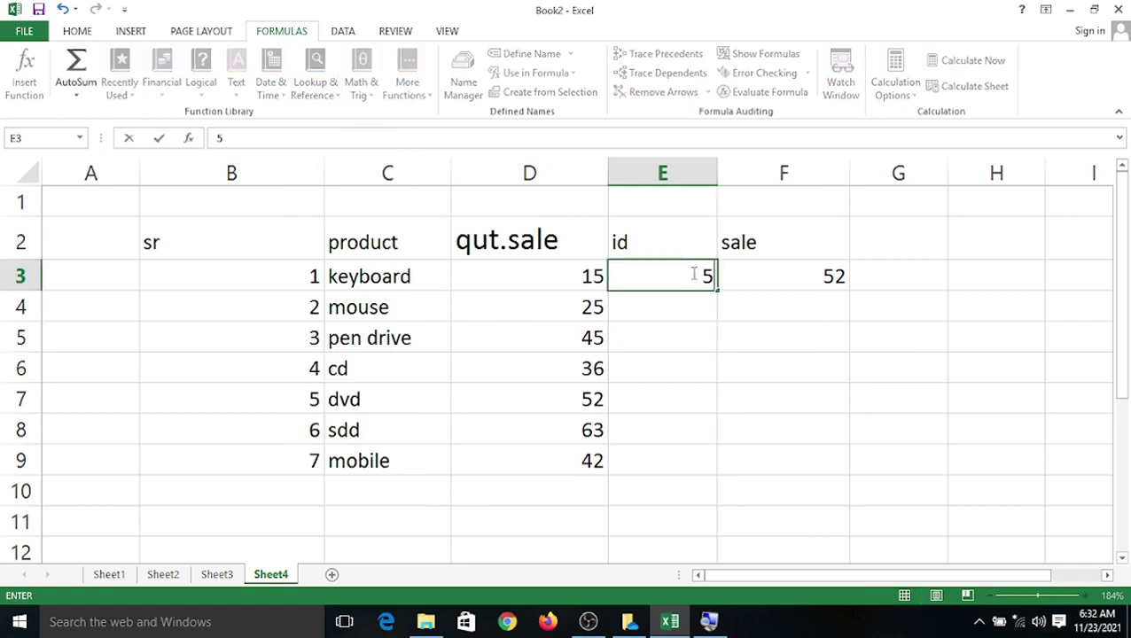
{"action": "key", "text": "BackSpace"}
{"action": "type", "text": "7"}
{"action": "key", "text": "Return"}
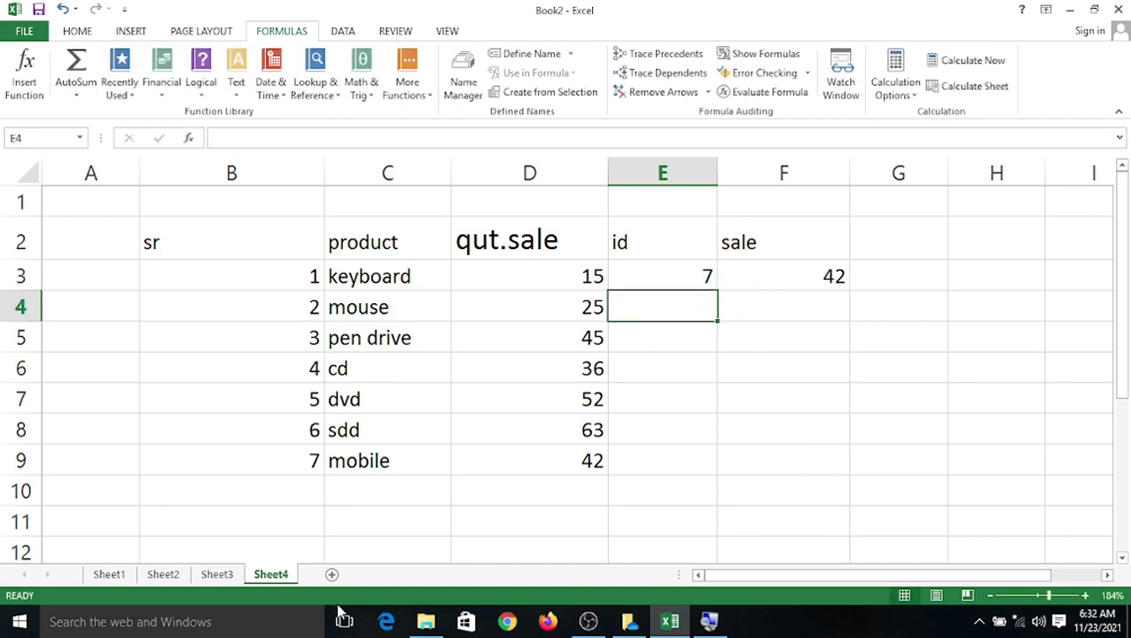
Add a new worksheet after Sheet4 and view the list of Math & Trig functions.
{"action": "left_click", "coordinate": [332, 575]}
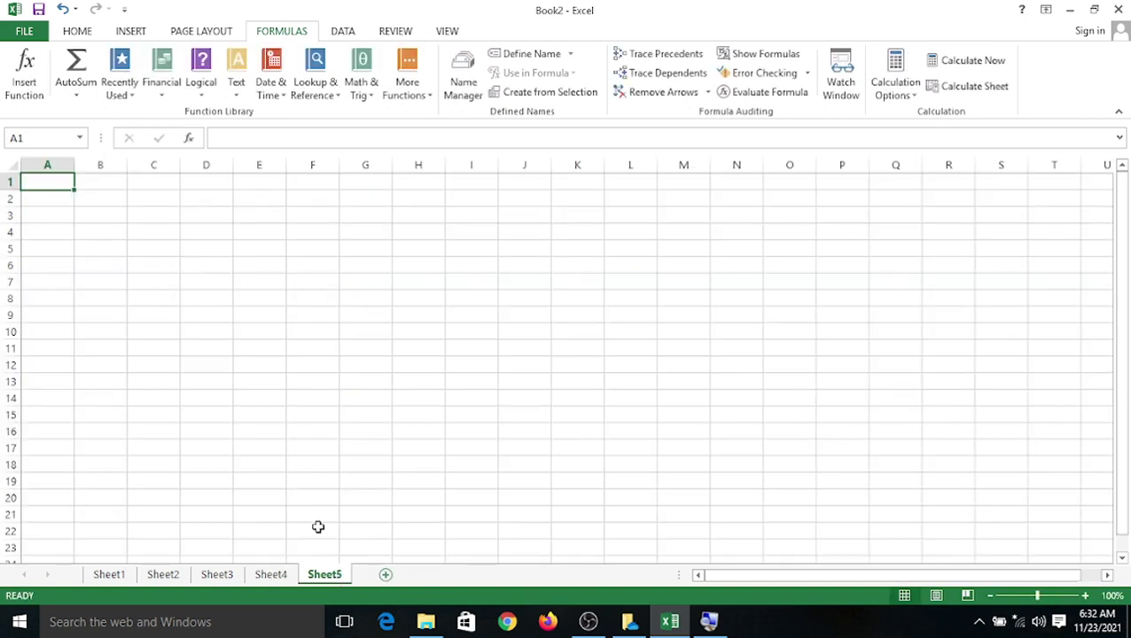
{"action": "left_click", "coordinate": [1050, 595]}
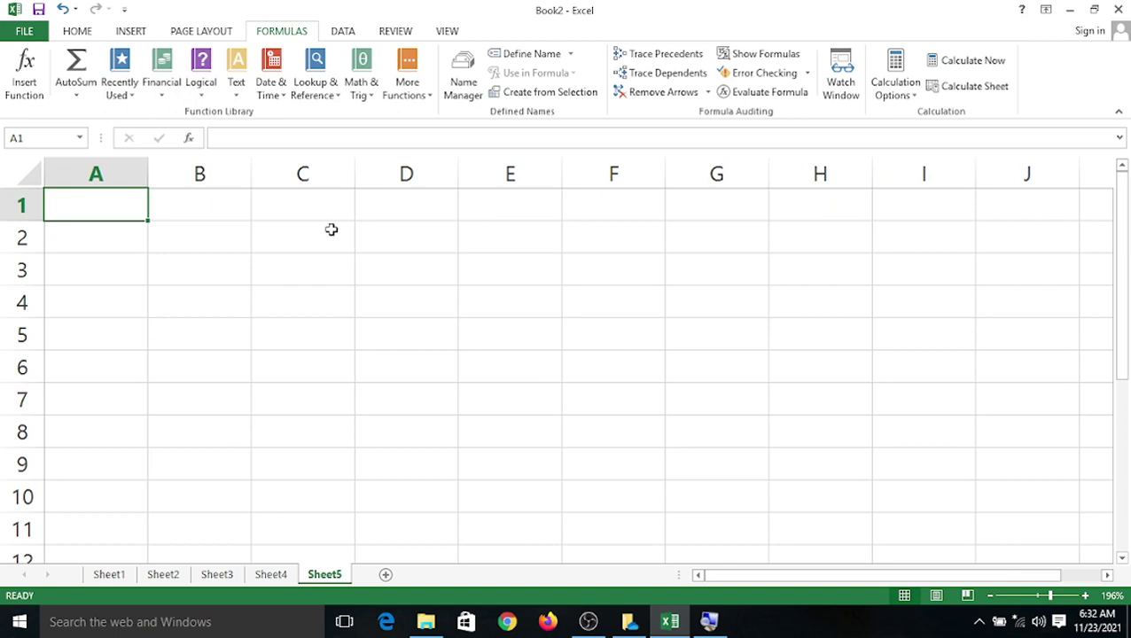
{"action": "left_click", "coordinate": [373, 97]}
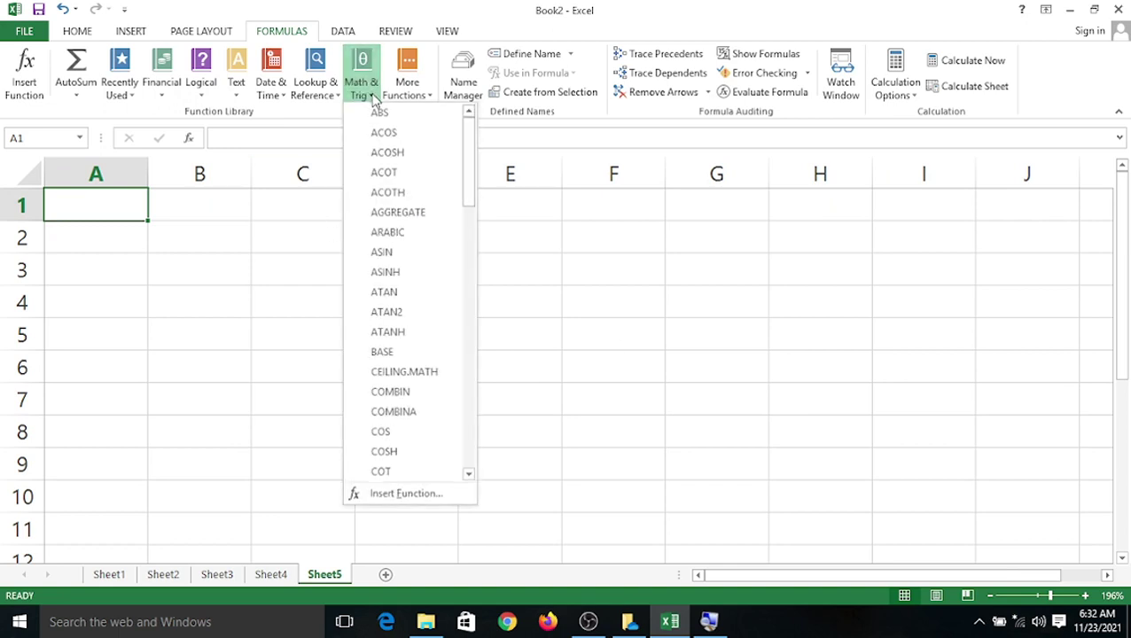
{"action": "left_click", "coordinate": [199, 233]}
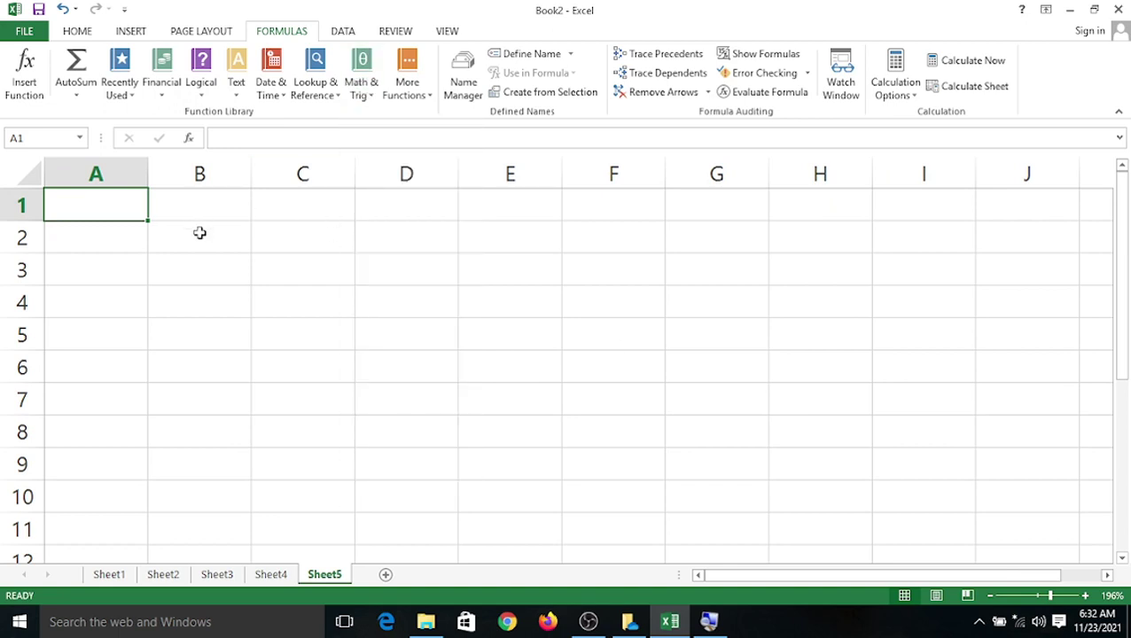
List the function names abs, even, odd and rand in cells B2 through B5.
{"action": "left_click", "coordinate": [199, 232]}
{"action": "type", "text": "abs"}
{"action": "key", "text": "Return"}
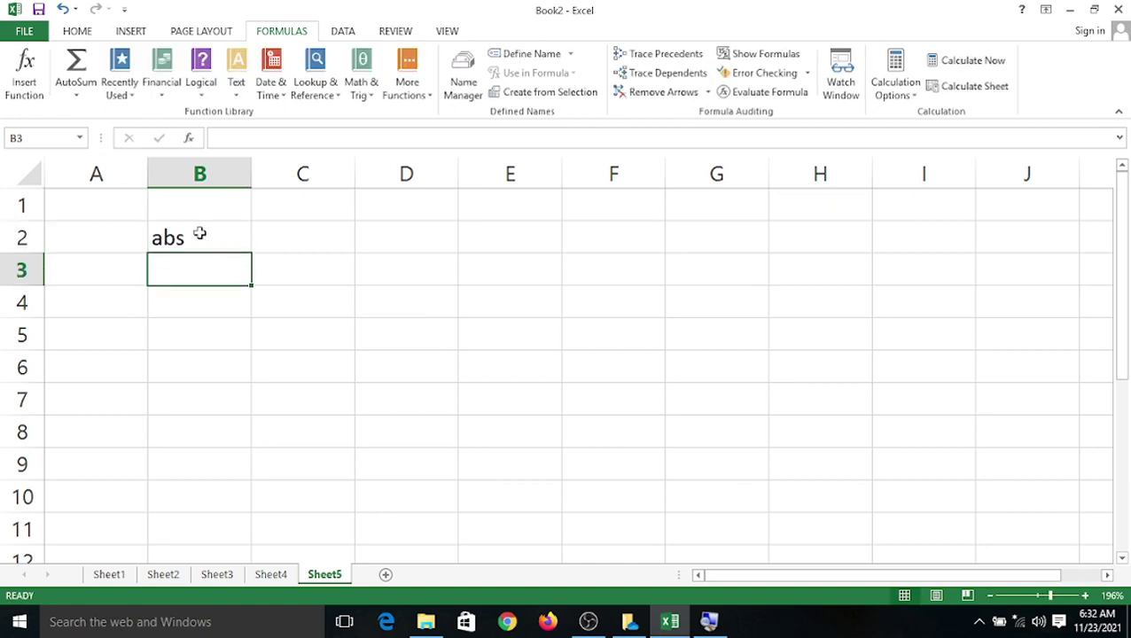
{"action": "type", "text": "even"}
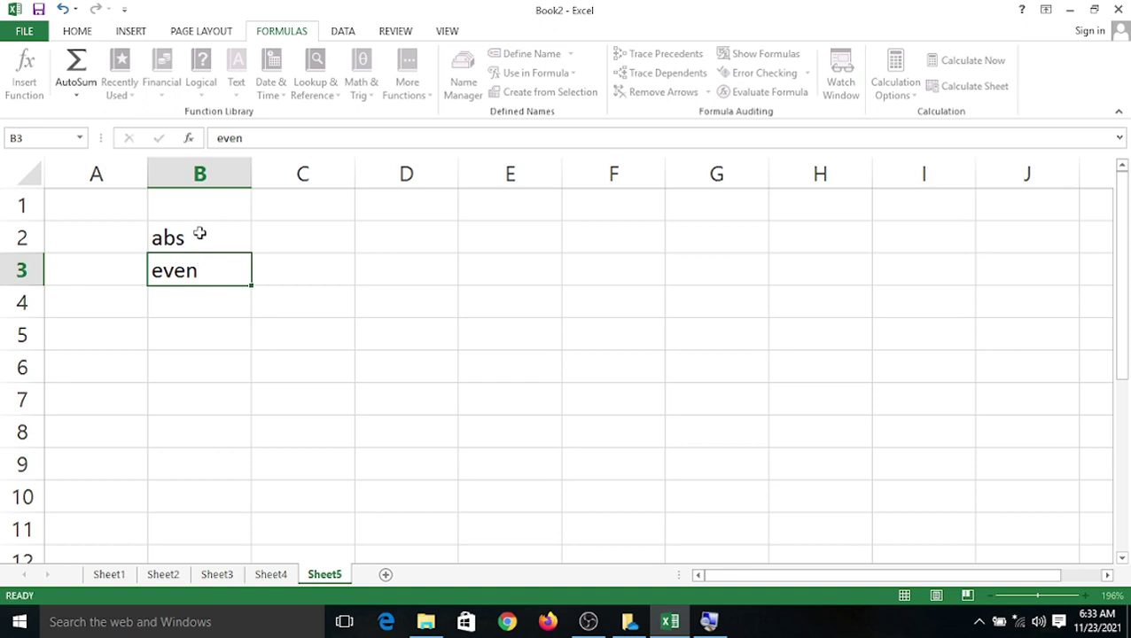
{"action": "key", "text": "Return"}
{"action": "type", "text": "odd"}
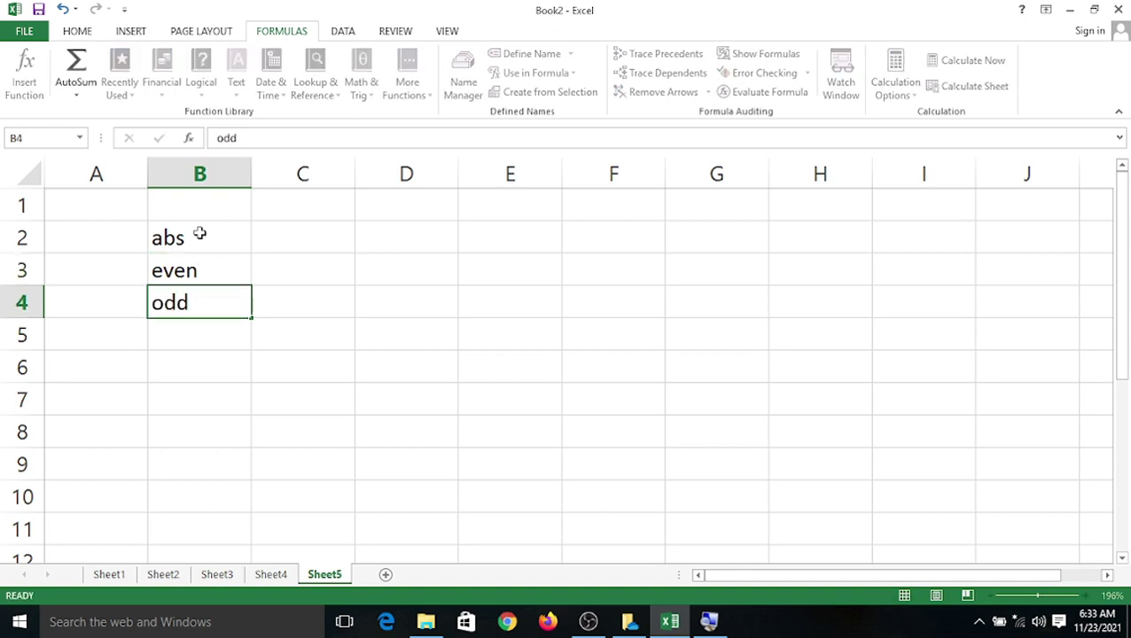
{"action": "key", "text": "Return"}
{"action": "type", "text": "rand"}
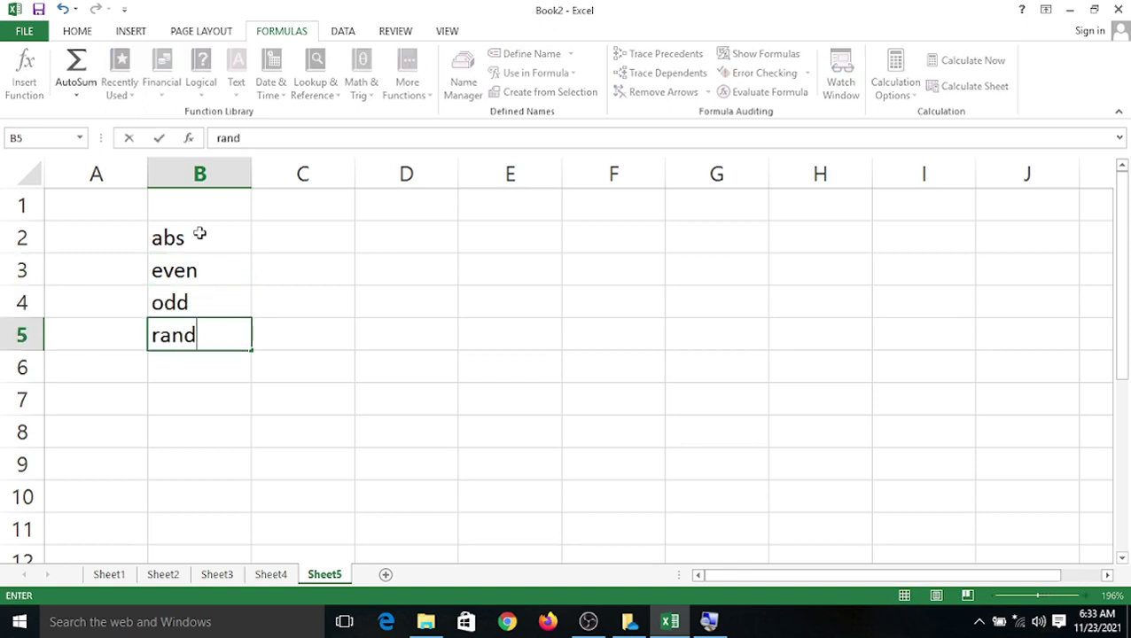
{"action": "key", "text": "Return"}
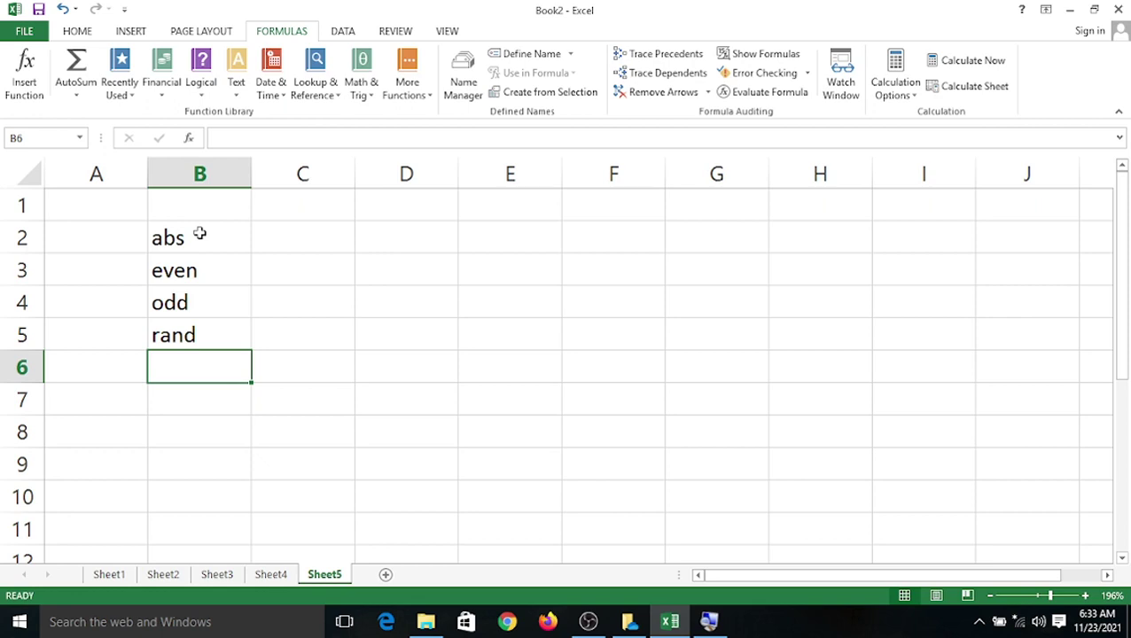
Add randbetween to the function name list in cell B6.
{"action": "type", "text": "r"}
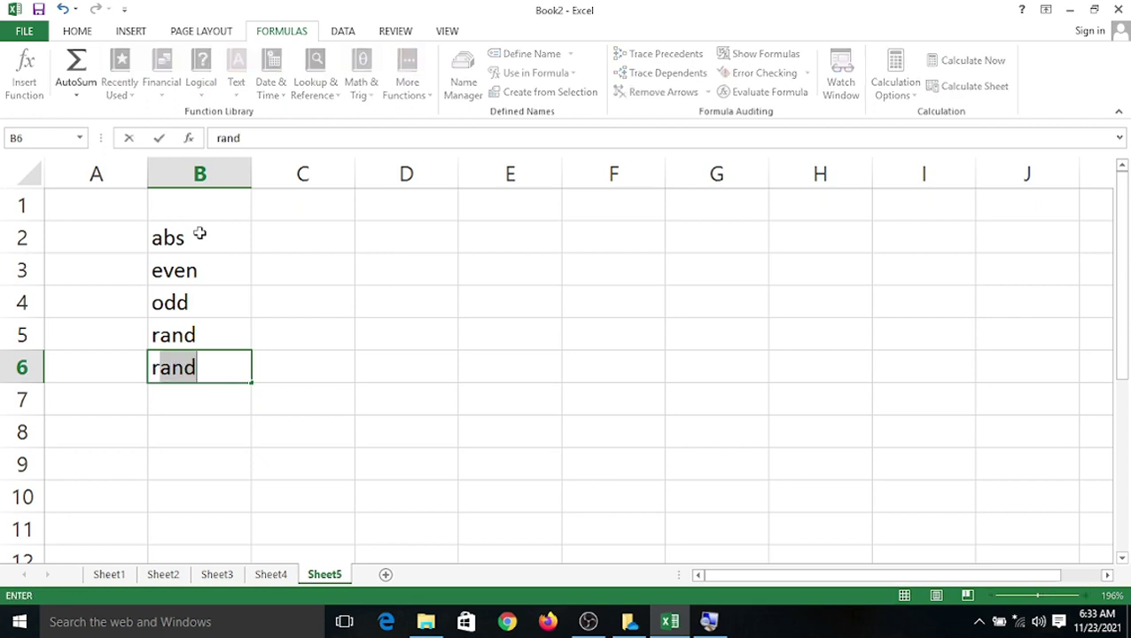
{"action": "type", "text": "andbeetwee"}
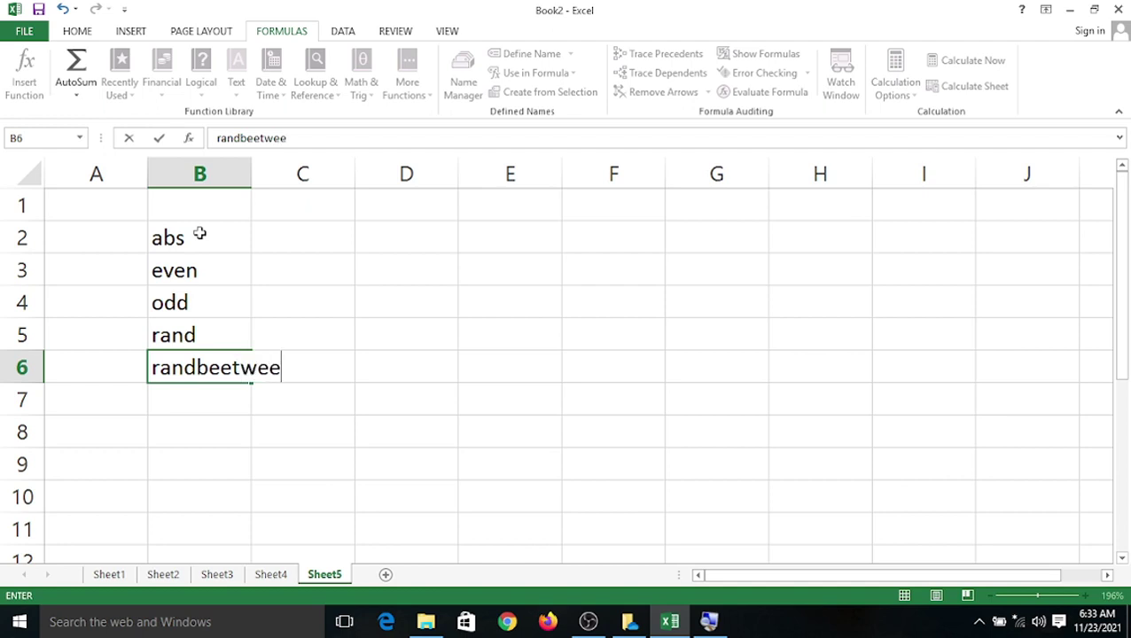
{"action": "key", "text": "BackSpace"}
{"action": "key", "text": "BackSpace"}
{"action": "key", "text": "BackSpace"}
{"action": "key", "text": "BackSpace"}
{"action": "key", "text": "BackSpace"}
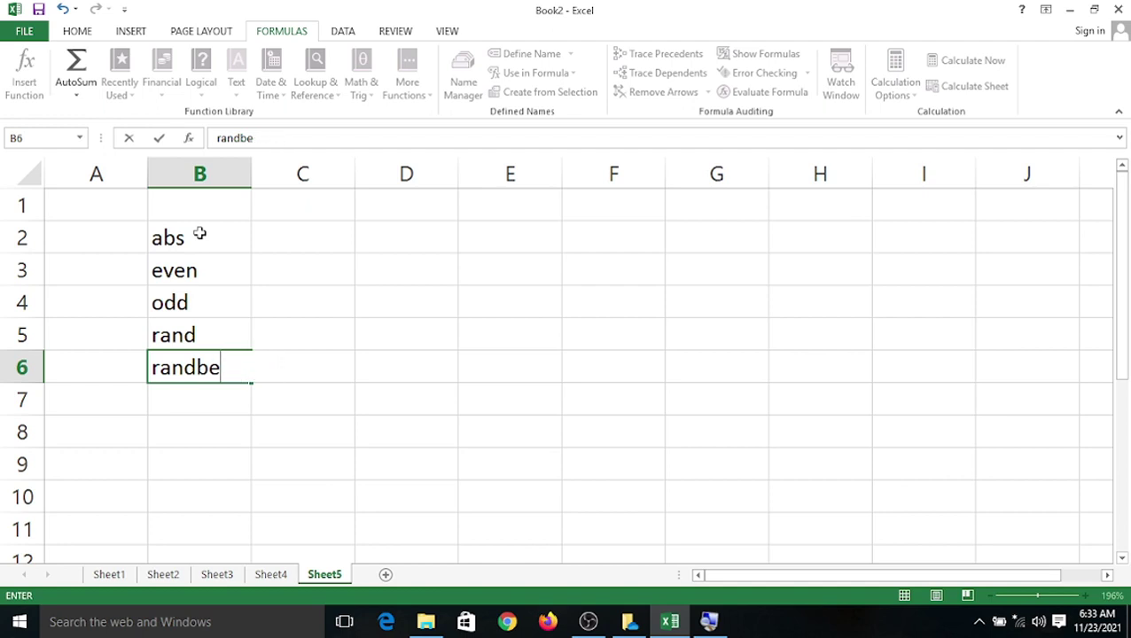
{"action": "type", "text": "tween"}
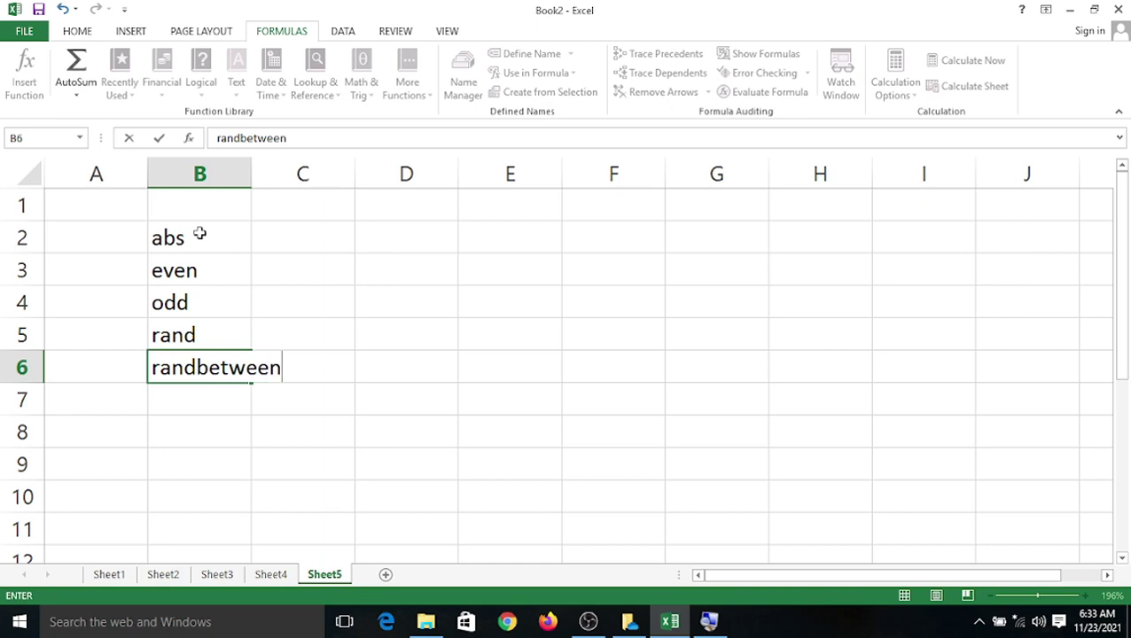
{"action": "left_click", "coordinate": [368, 396]}
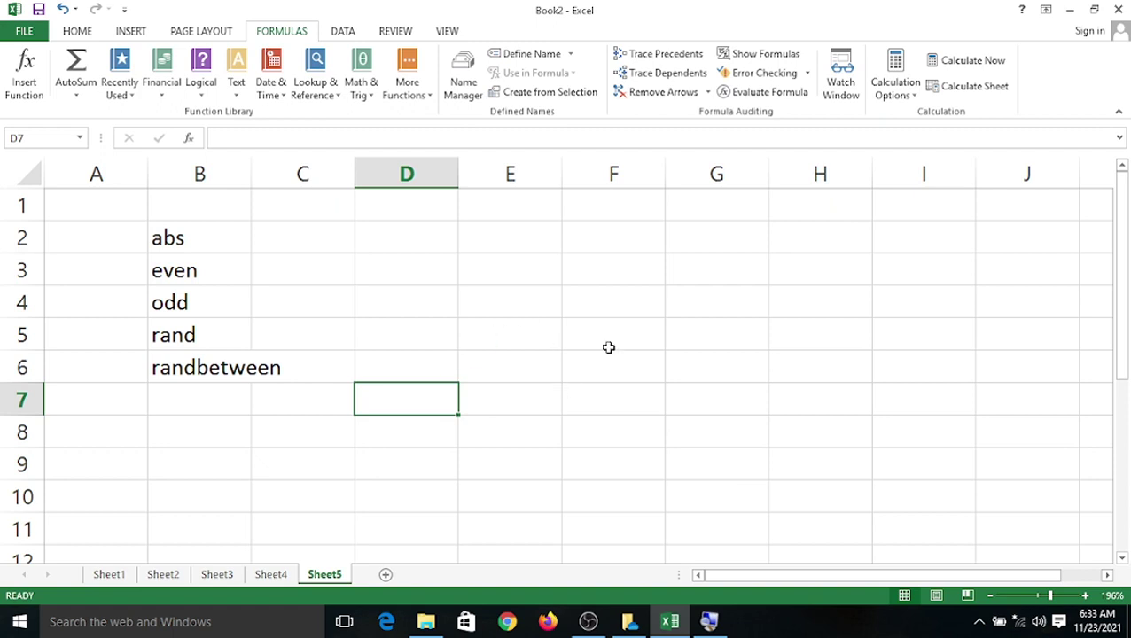
Enter the sample numbers 45, -85, 25 and -65 in cells D2 through D5.
{"action": "left_click", "coordinate": [413, 235]}
{"action": "type", "text": "454"}
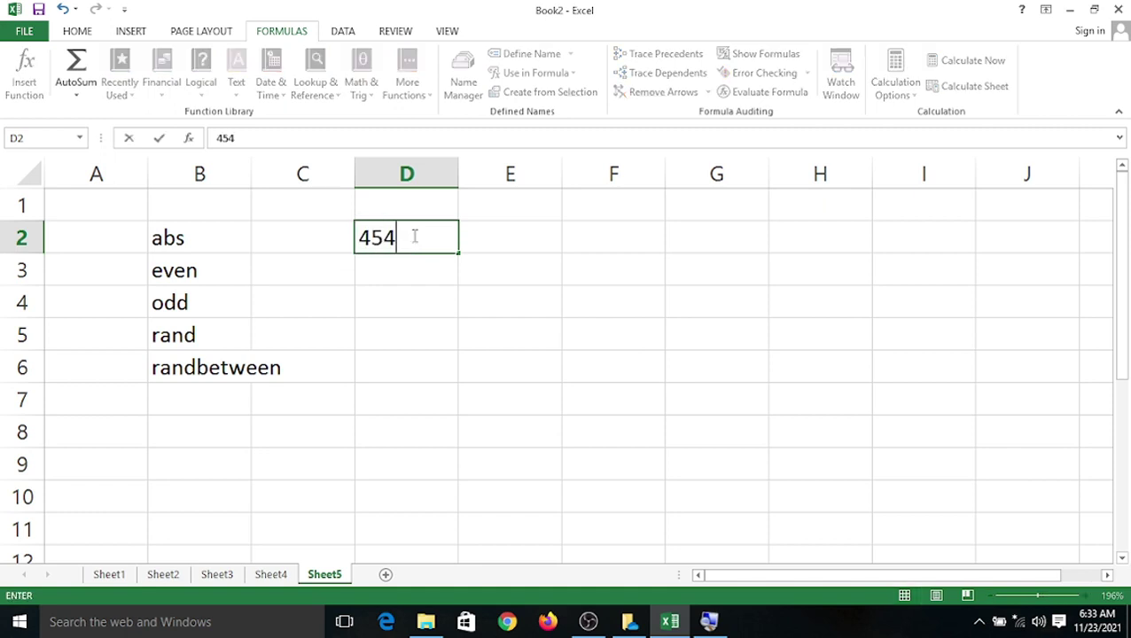
{"action": "key", "text": "BackSpace"}
{"action": "key", "text": "Return"}
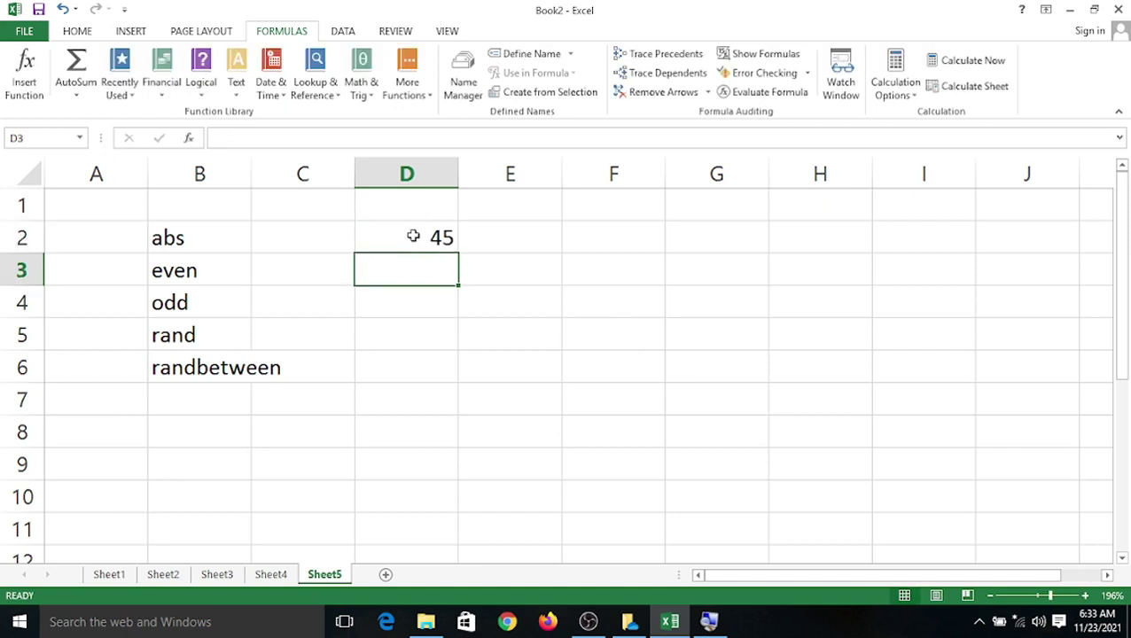
{"action": "type", "text": "-85"}
{"action": "key", "text": "Return"}
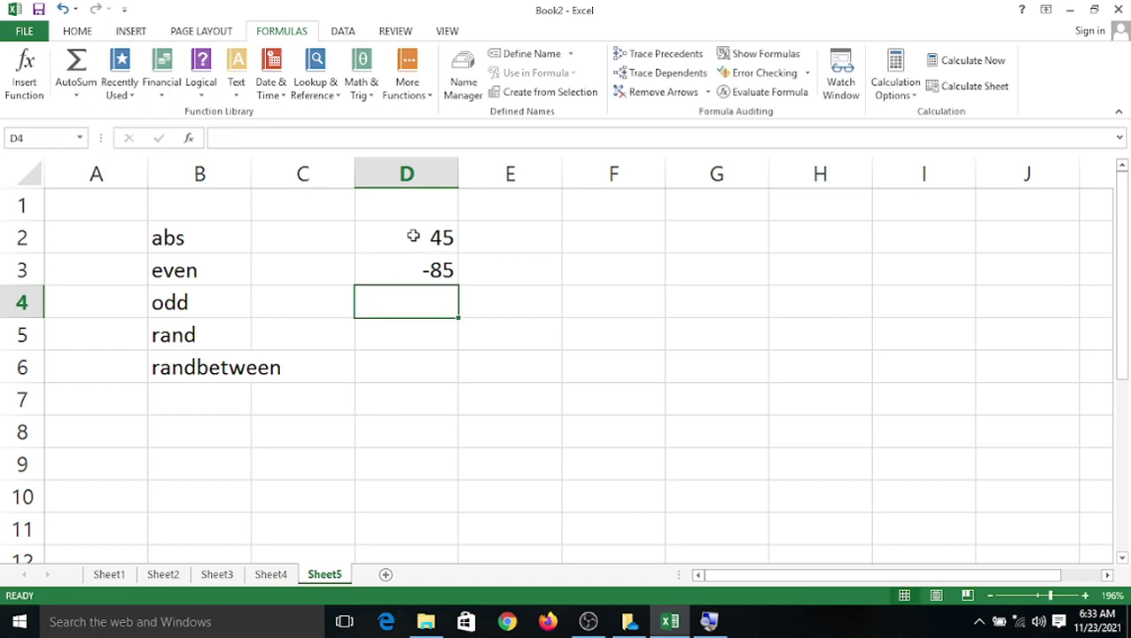
{"action": "type", "text": "25"}
{"action": "key", "text": "Return"}
{"action": "type", "text": "-65"}
{"action": "key", "text": "Return"}
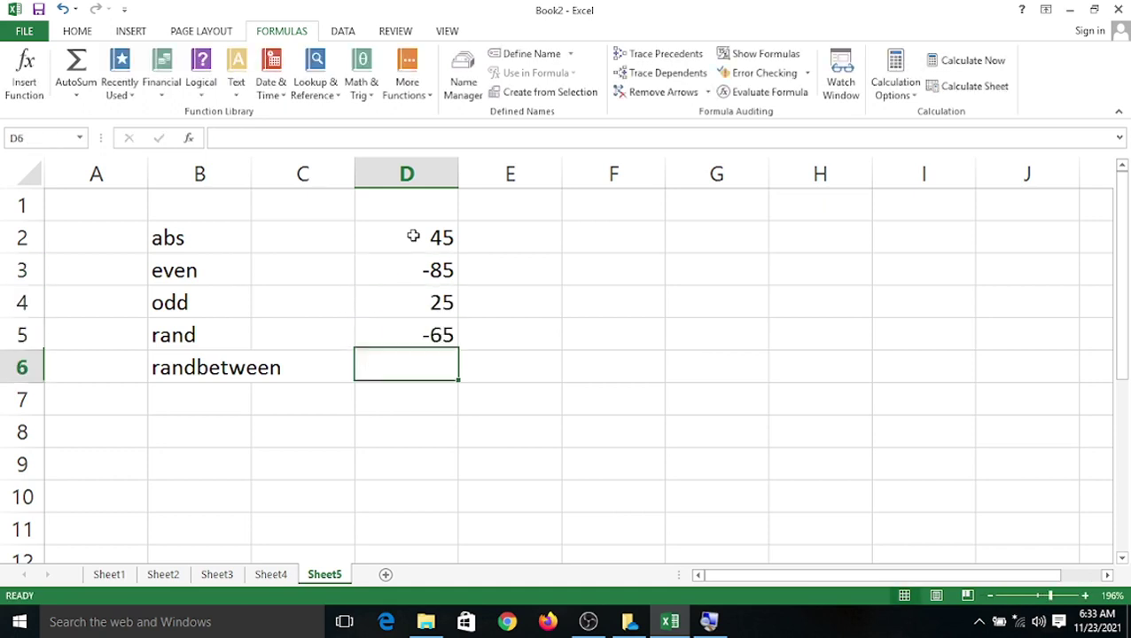
Continue the sample numbers with 12, 12 and -98 in cells D6 through D8.
{"action": "type", "text": "12"}
{"action": "key", "text": "Return"}
{"action": "type", "text": "12"}
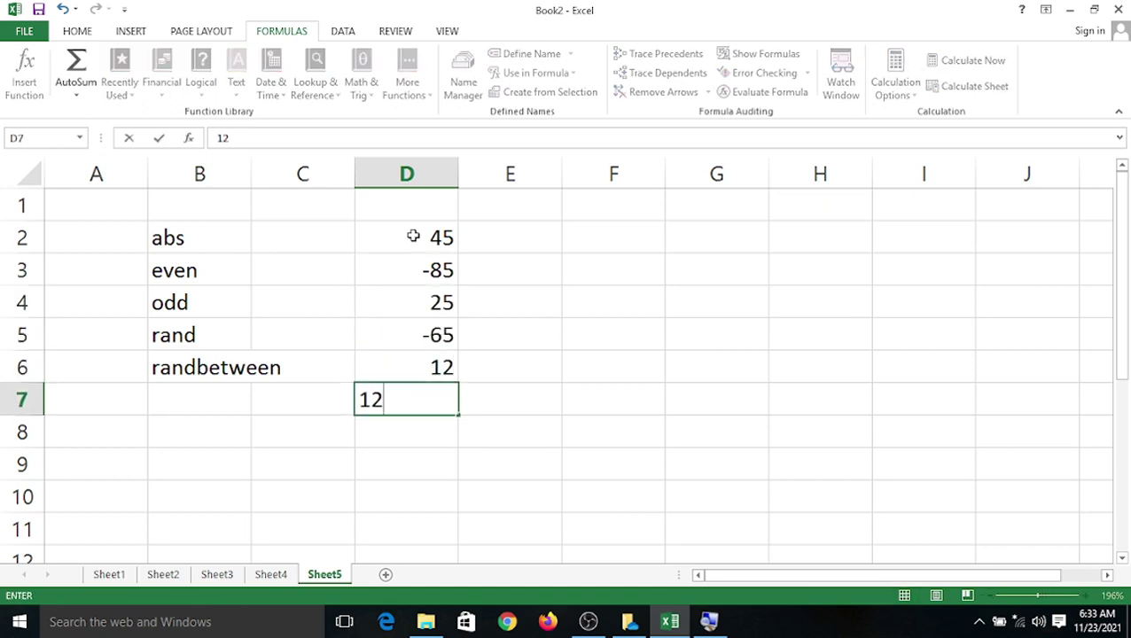
{"action": "key", "text": "Return"}
{"action": "type", "text": "-98"}
{"action": "key", "text": "Return"}
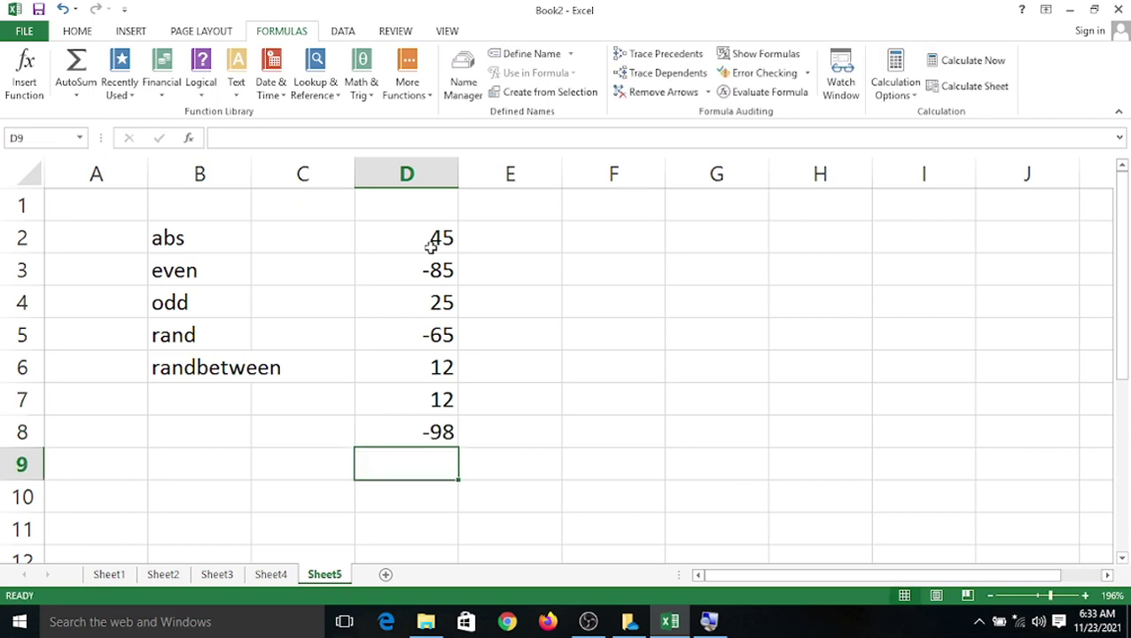
Enter the formula =abs(D2) in E2 and fill it down to E8.
{"action": "left_click_drag", "start_coordinate": [411, 236], "coordinate": [452, 431]}
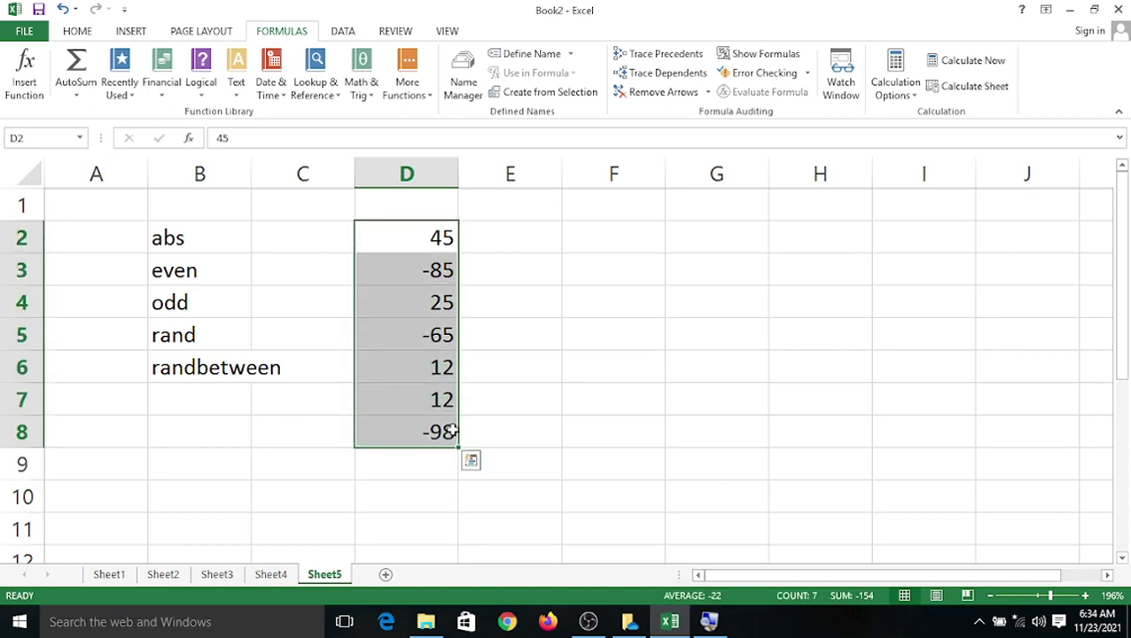
{"action": "left_click", "coordinate": [548, 336]}
{"action": "left_click", "coordinate": [526, 238]}
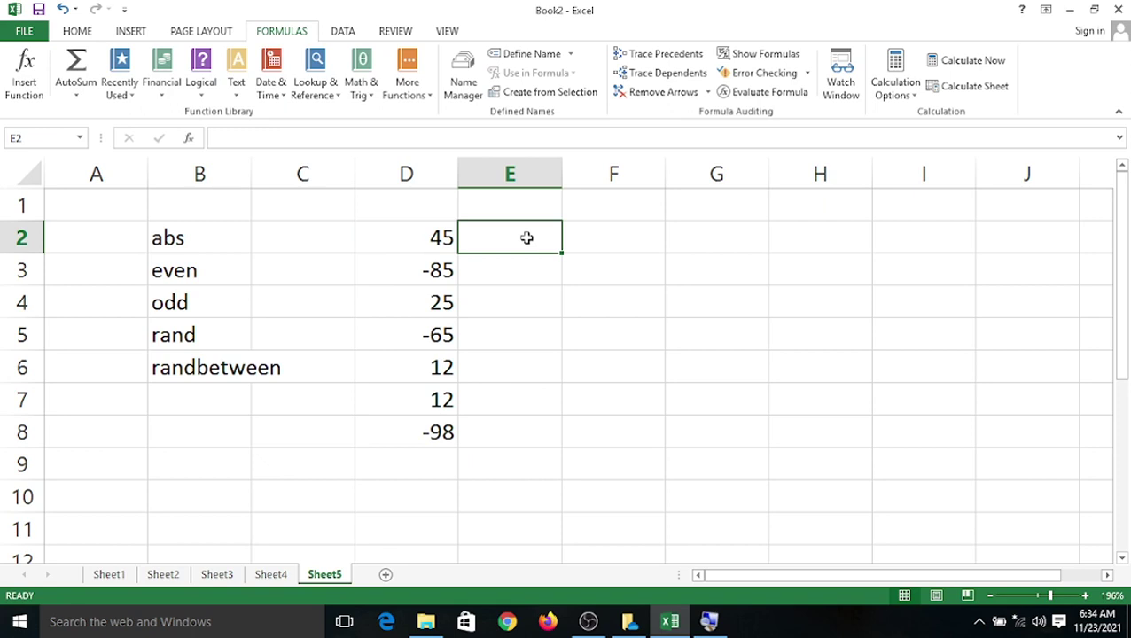
{"action": "type", "text": "="}
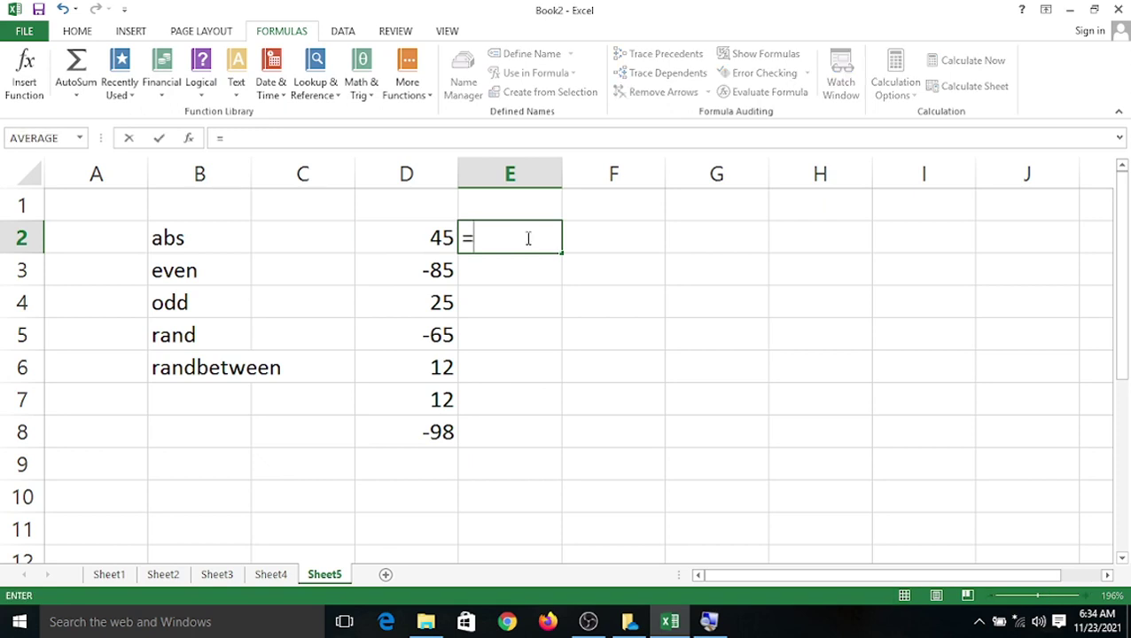
{"action": "type", "text": "abs"}
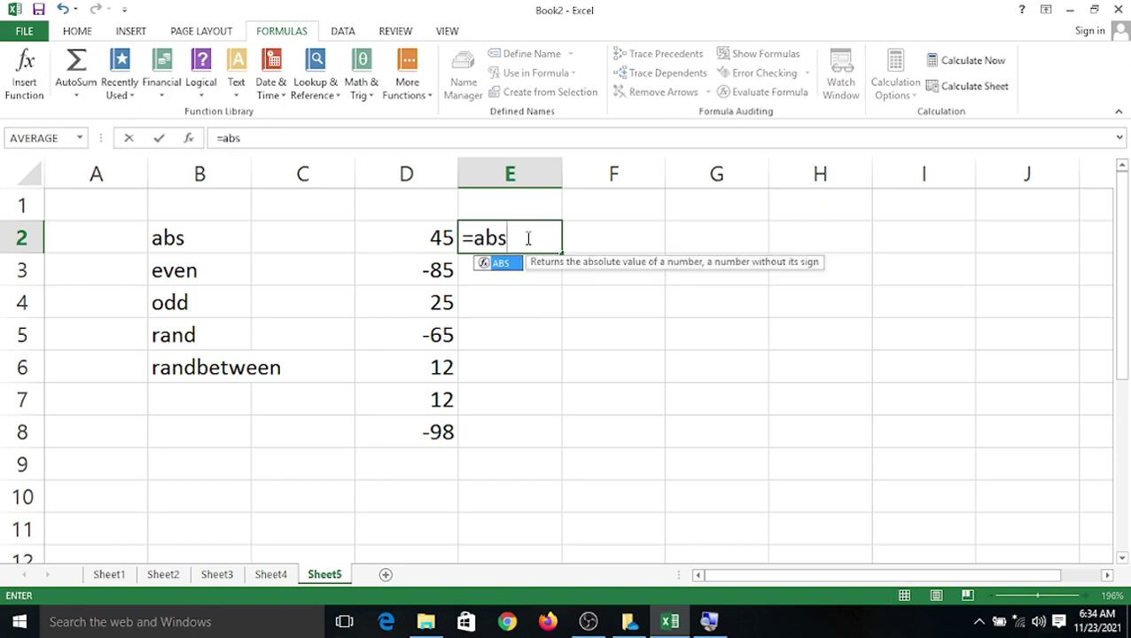
{"action": "type", "text": "("}
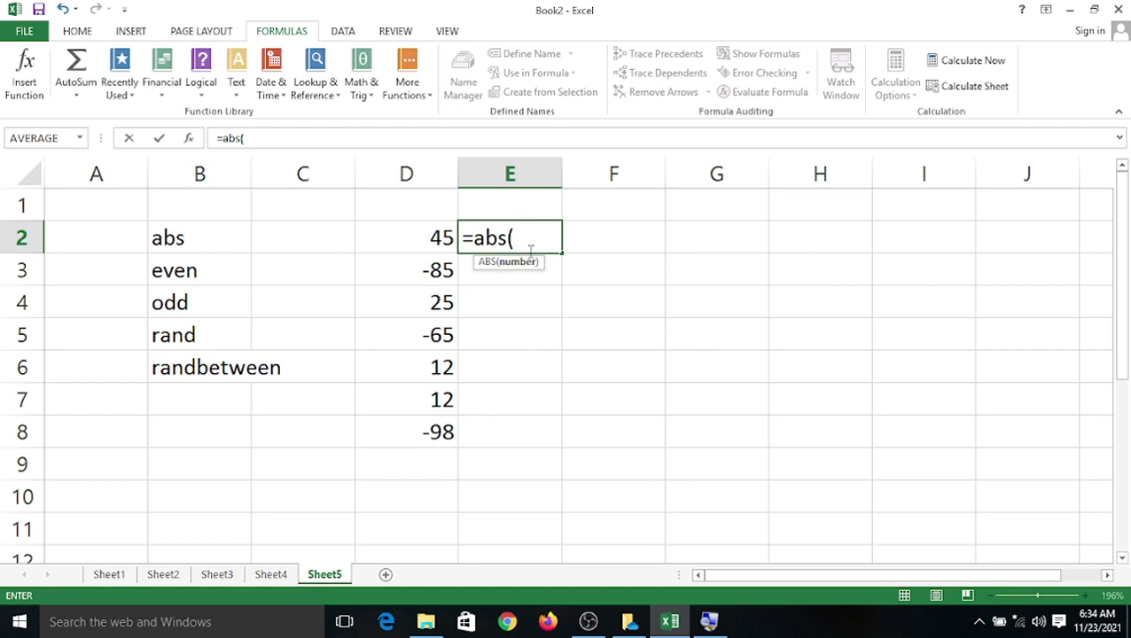
{"action": "left_click", "coordinate": [429, 238]}
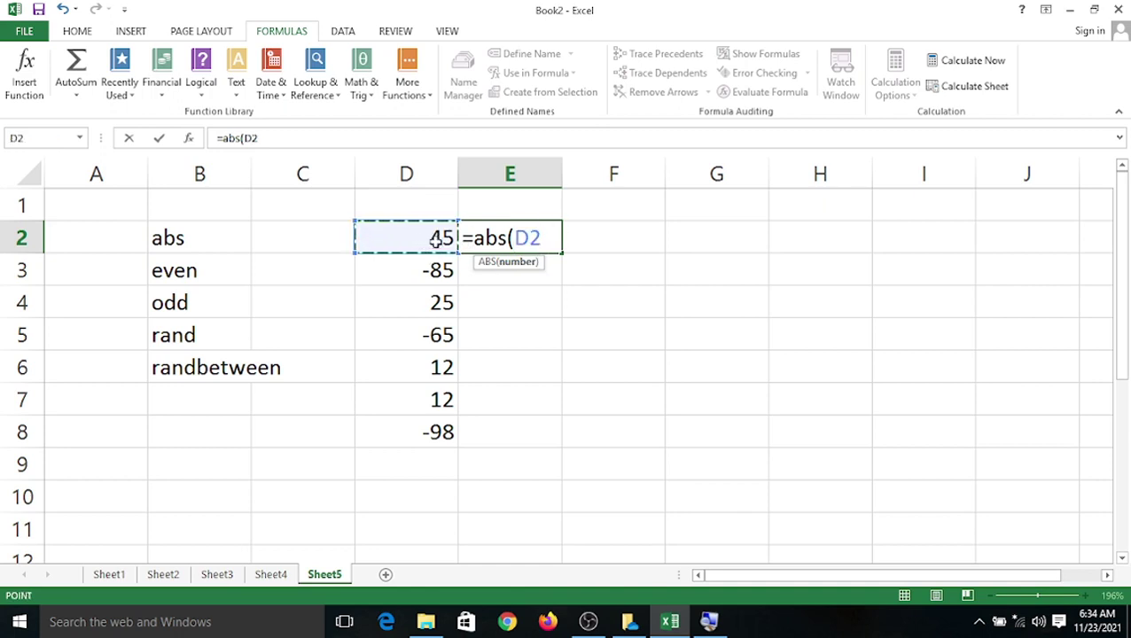
{"action": "type", "text": ")"}
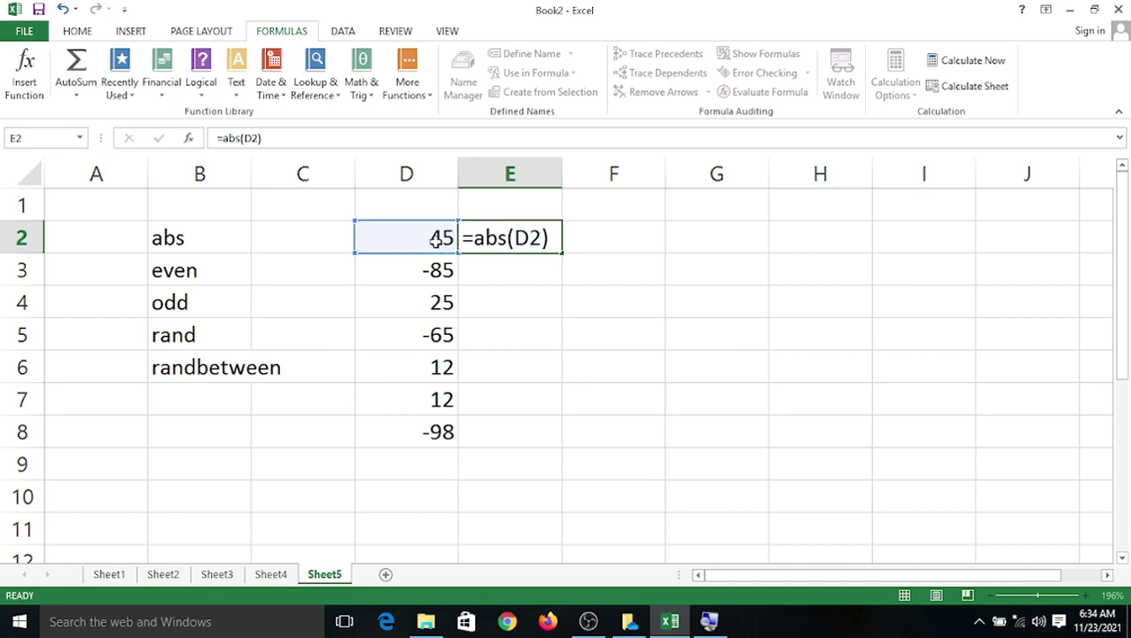
{"action": "key", "text": "Return"}
{"action": "left_click", "coordinate": [515, 236]}
{"action": "left_click_drag", "start_coordinate": [562, 253], "coordinate": [571, 443]}
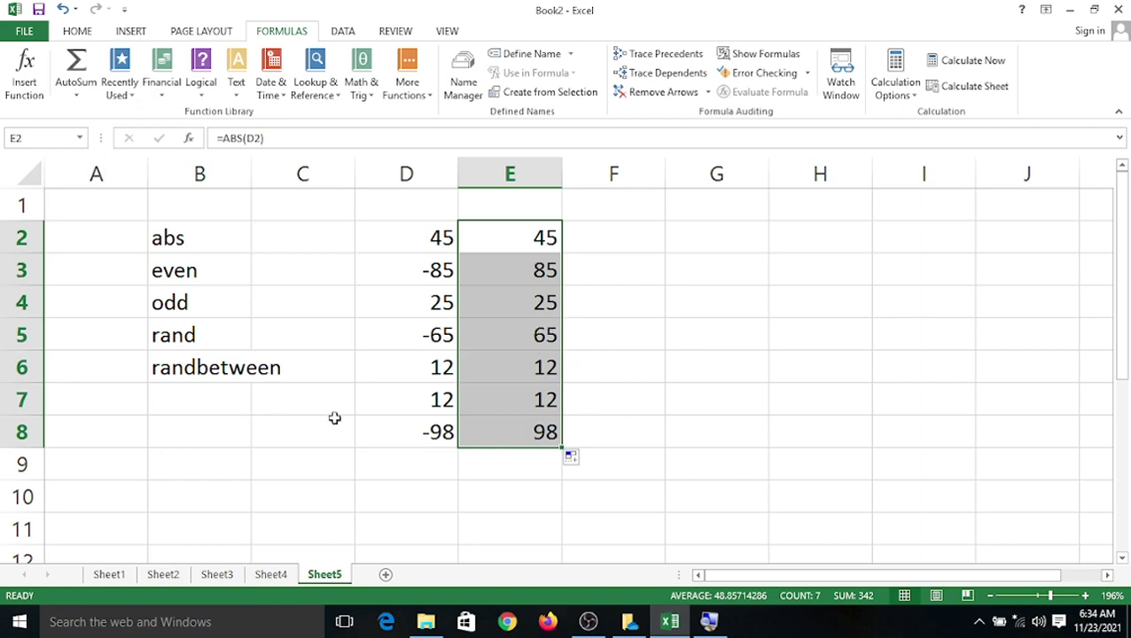
Add the headers abs, even and odd in cells E1, F1 and G1.
{"action": "left_click", "coordinate": [492, 204]}
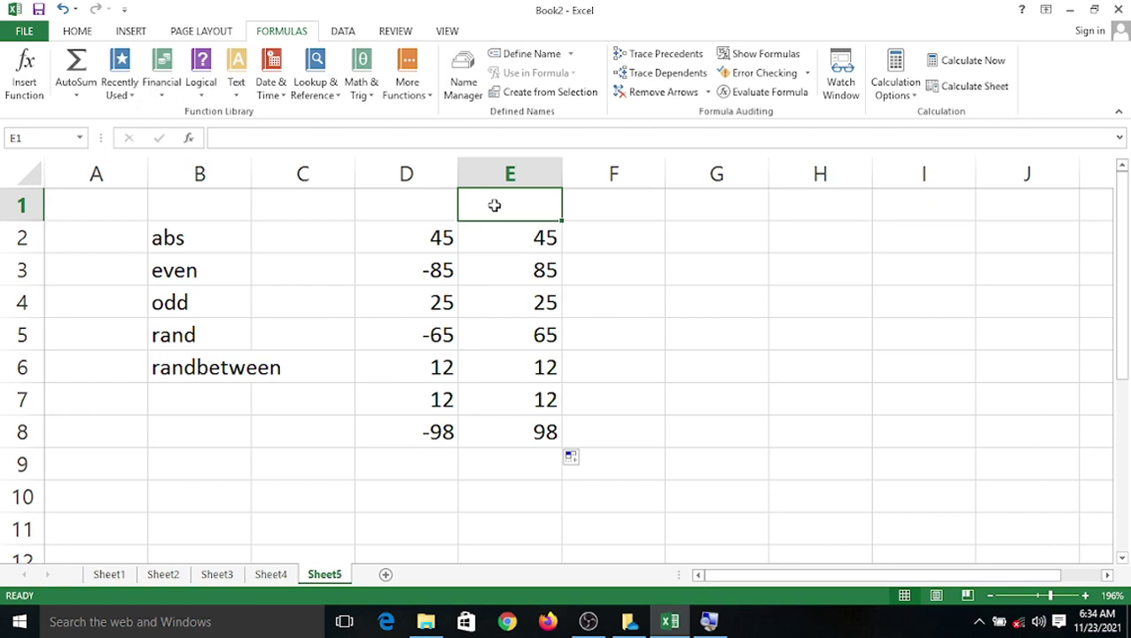
{"action": "type", "text": "abs"}
{"action": "key", "text": "Tab"}
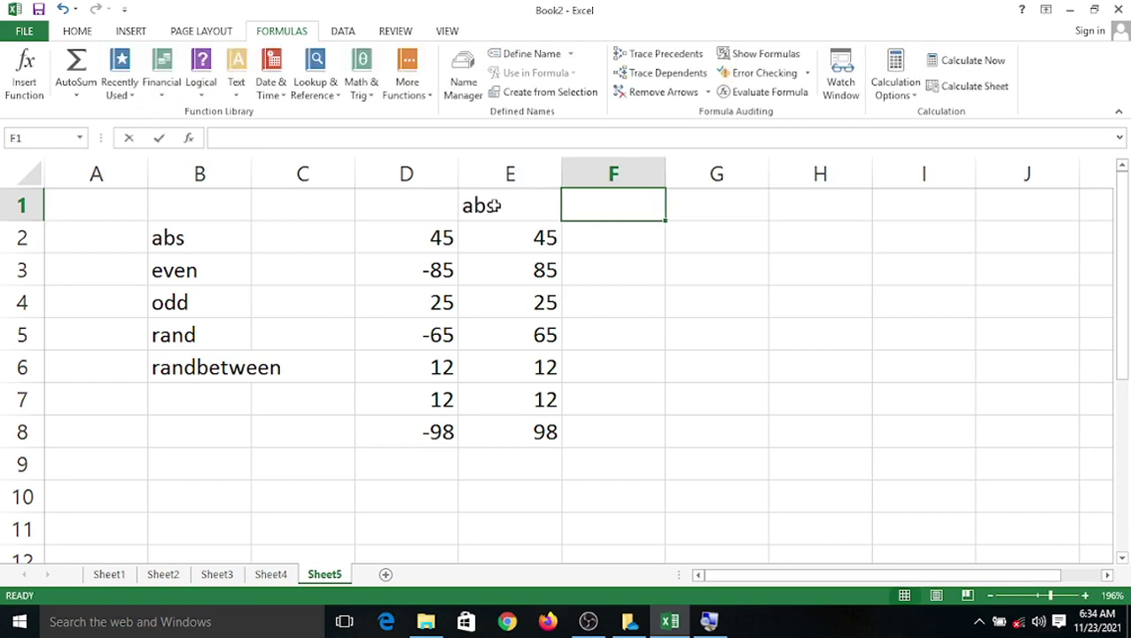
{"action": "type", "text": "even"}
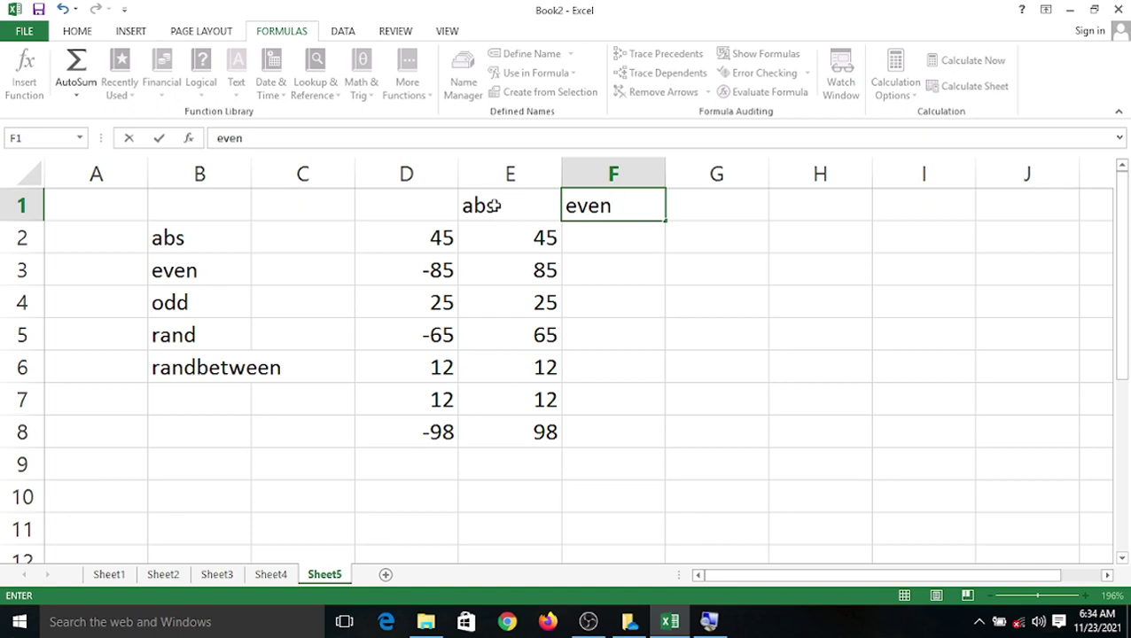
{"action": "left_click", "coordinate": [631, 232]}
{"action": "left_click", "coordinate": [691, 208]}
{"action": "type", "text": "odd"}
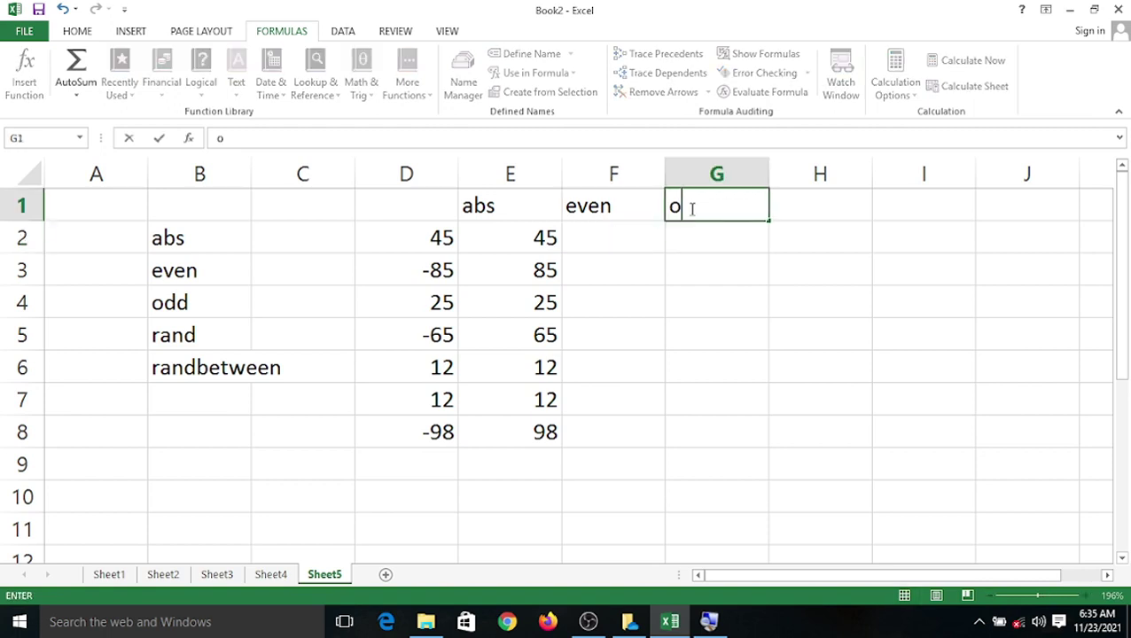
Enter the formula =even(E2) in F2 and fill it down to F8.
{"action": "left_click", "coordinate": [644, 234]}
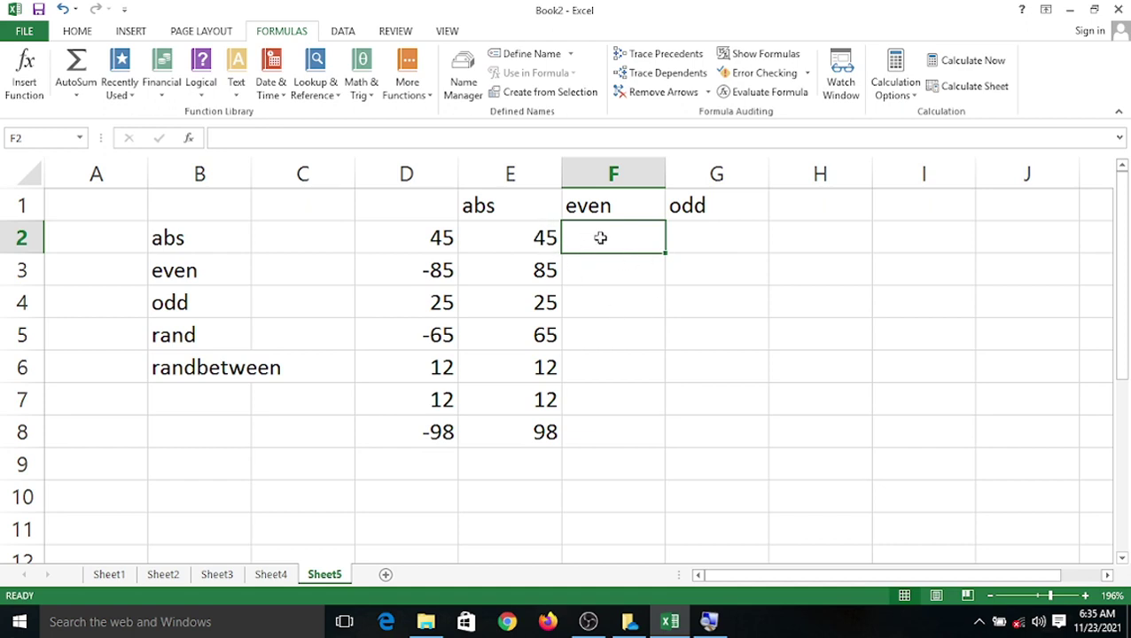
{"action": "type", "text": "="}
{"action": "type", "text": "ev"}
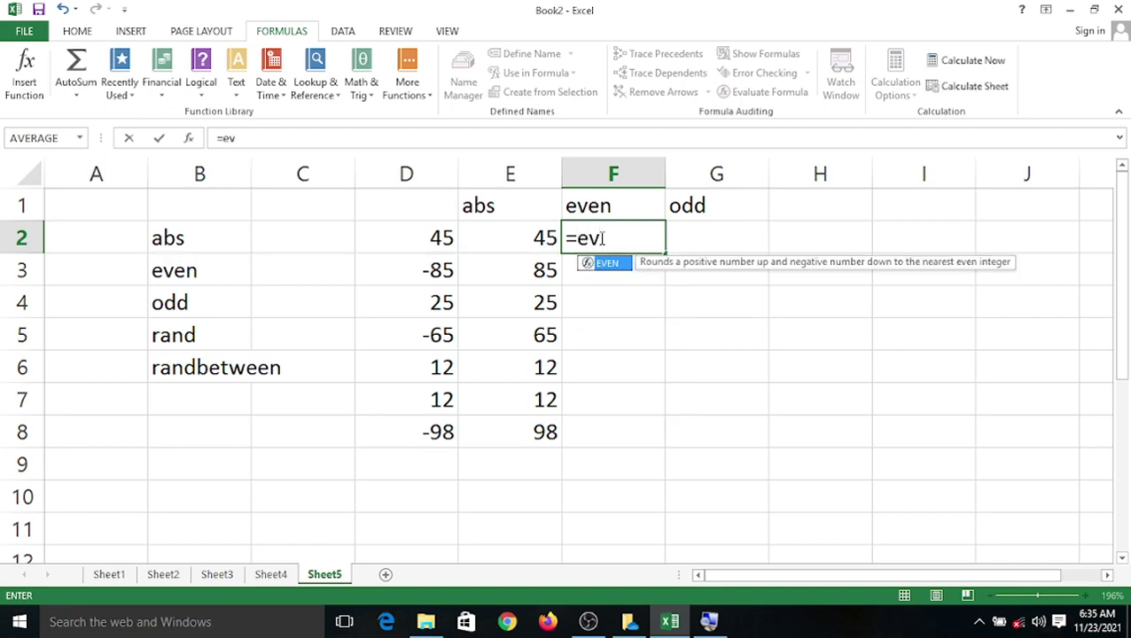
{"action": "type", "text": "en("}
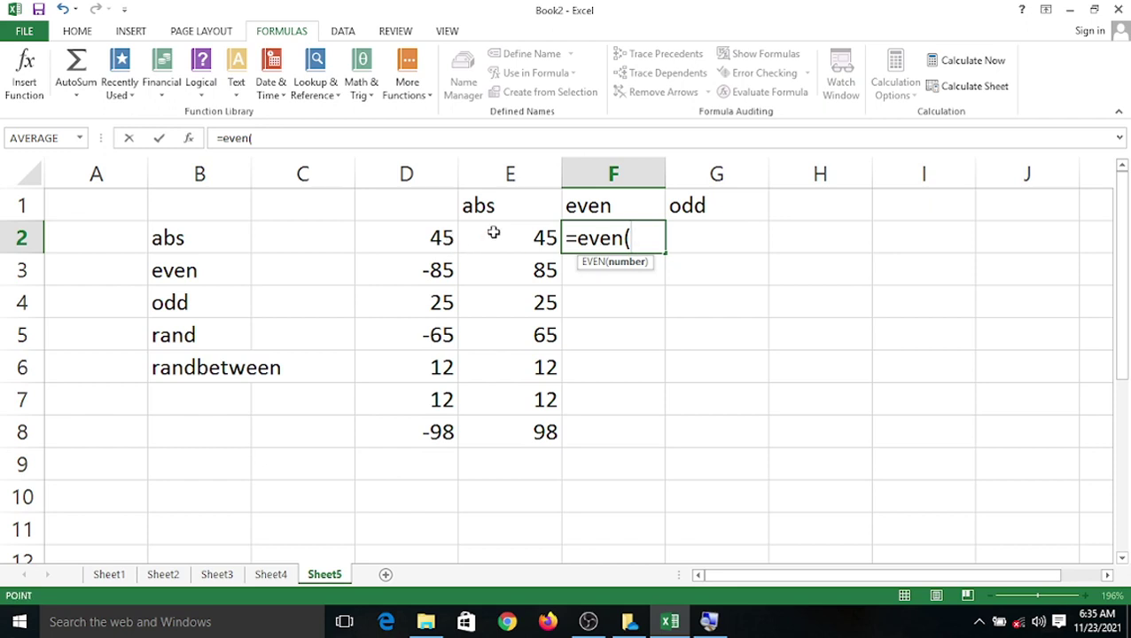
{"action": "left_click", "coordinate": [493, 231]}
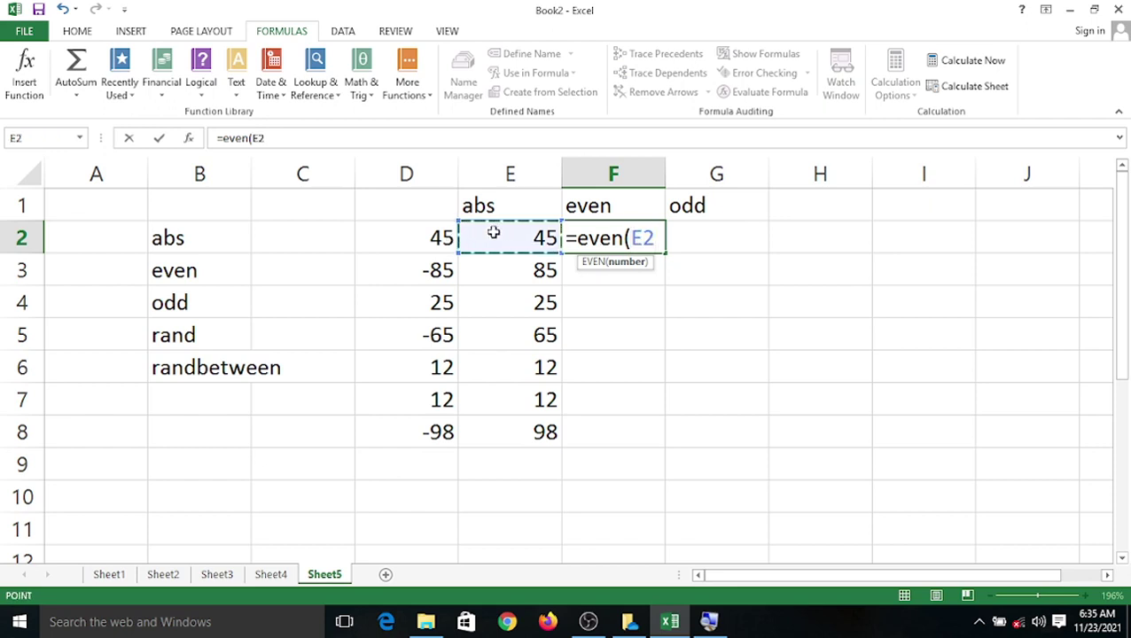
{"action": "type", "text": ")"}
{"action": "key", "text": "Return"}
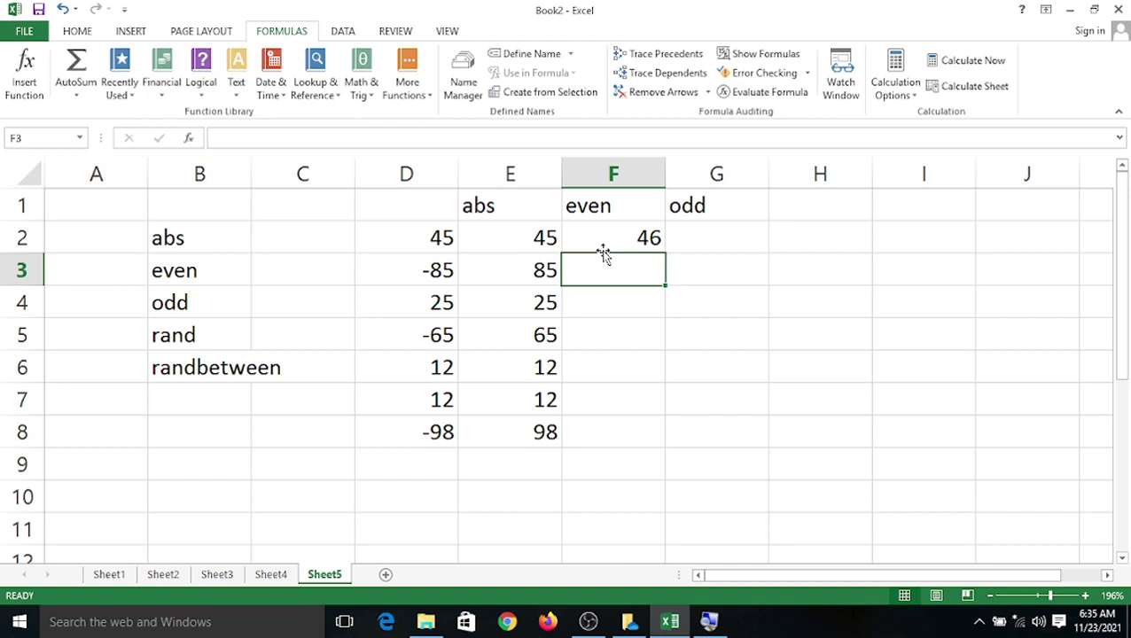
{"action": "left_click", "coordinate": [652, 232]}
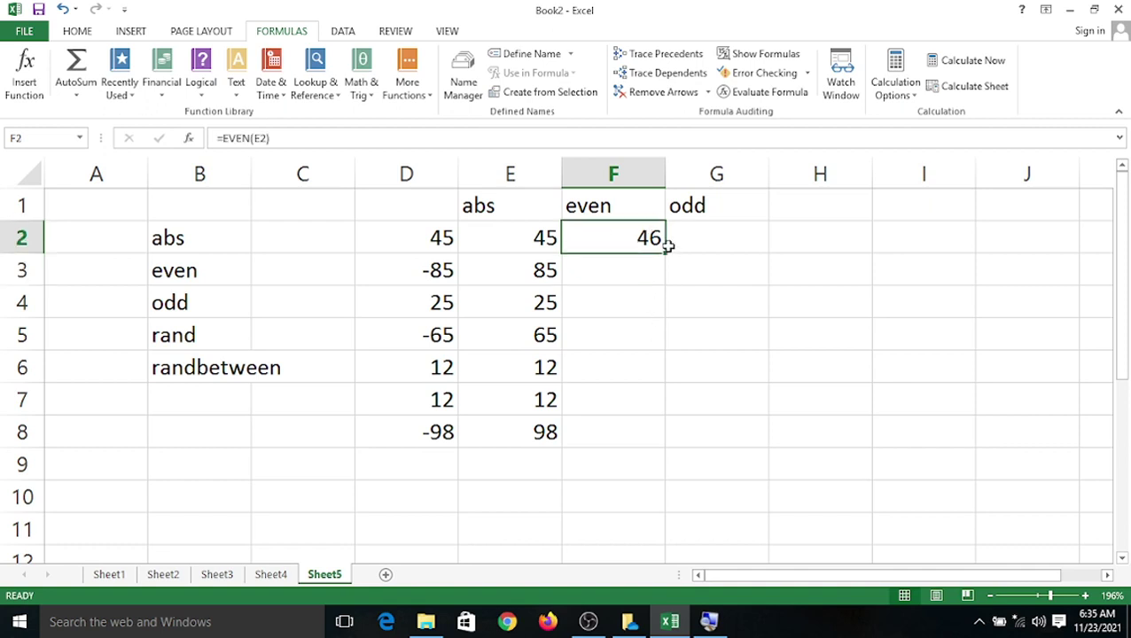
{"action": "left_click_drag", "start_coordinate": [667, 247], "coordinate": [675, 434]}
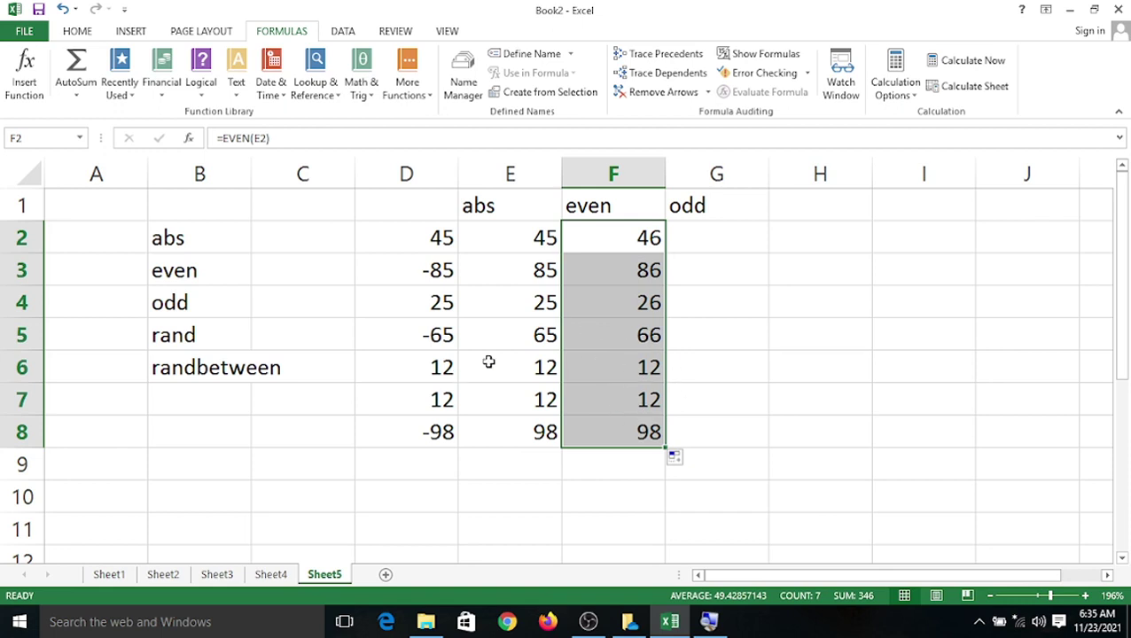
{"action": "left_click", "coordinate": [446, 238]}
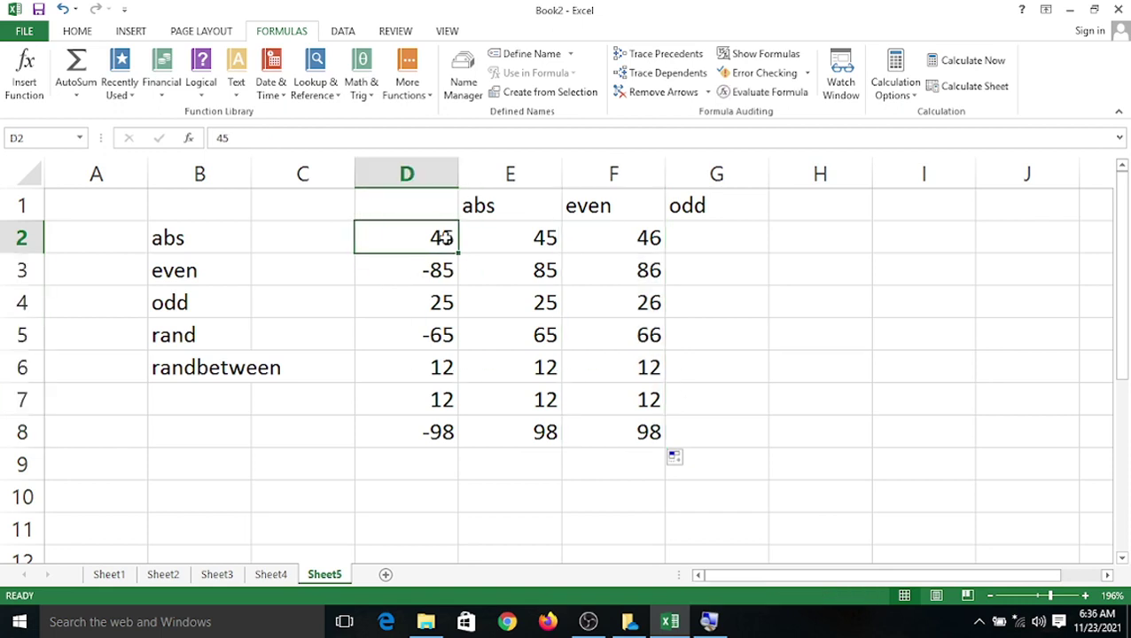
{"action": "left_click", "coordinate": [519, 243]}
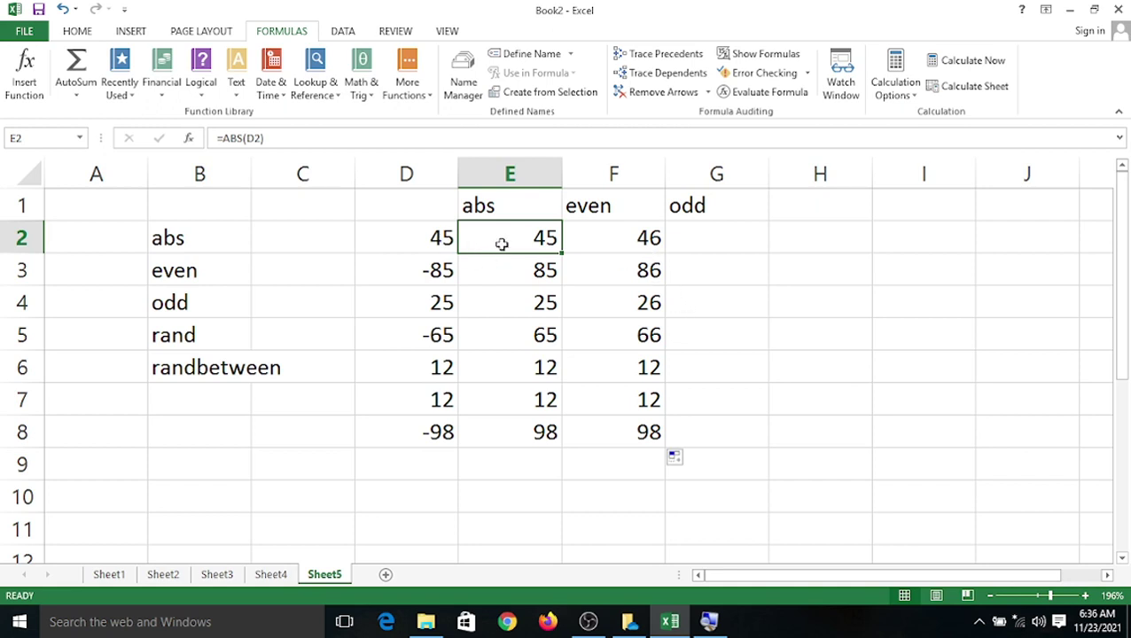
{"action": "left_click", "coordinate": [609, 232]}
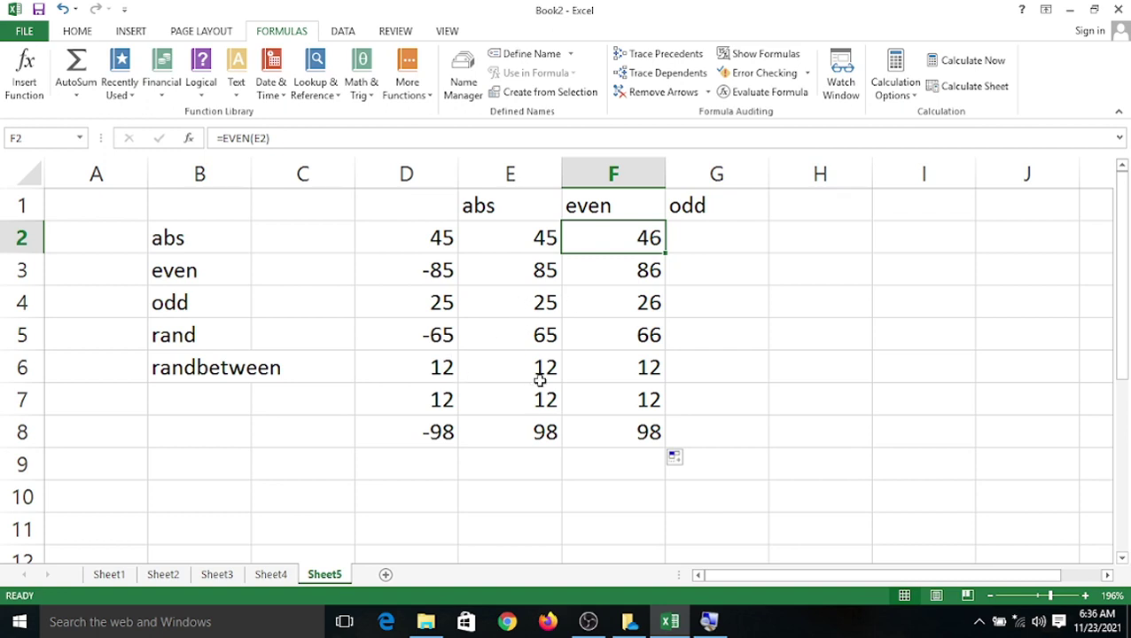
{"action": "left_click", "coordinate": [529, 433]}
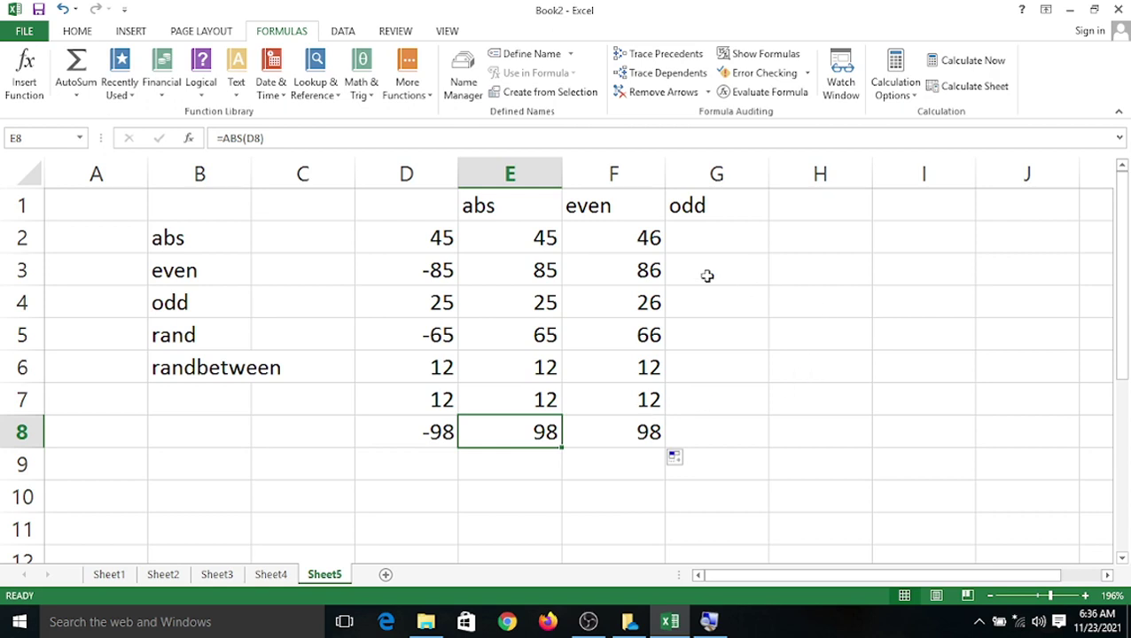
Enter the formula =odd(E2) in G2 and fill it down to G8.
{"action": "left_click", "coordinate": [691, 229]}
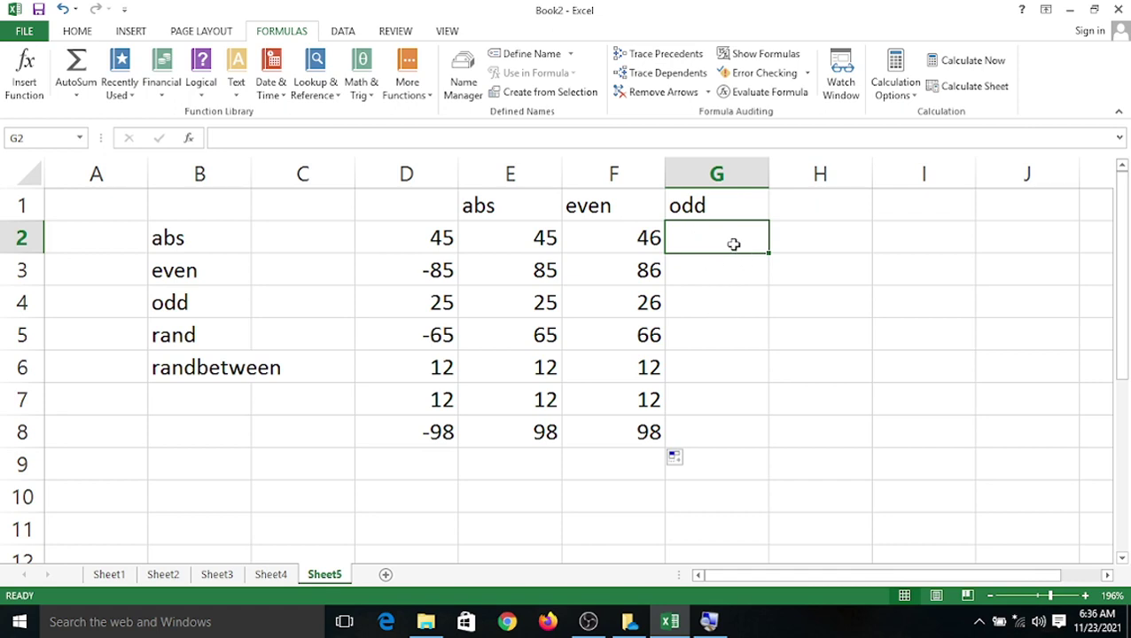
{"action": "type", "text": "=a"}
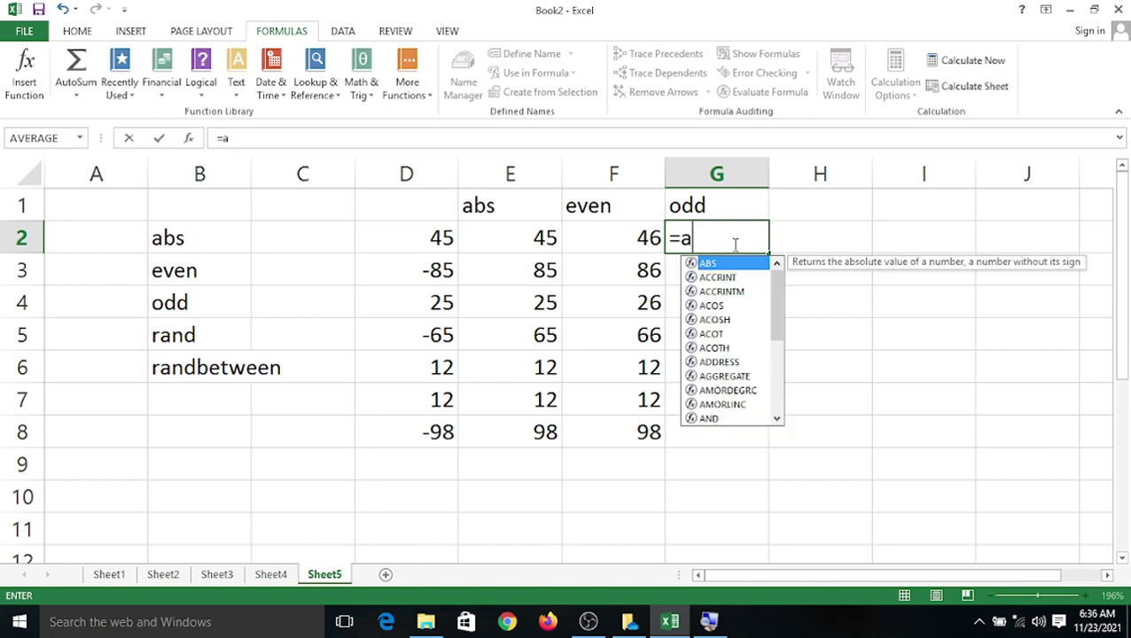
{"action": "key", "text": "BackSpace"}
{"action": "type", "text": "o"}
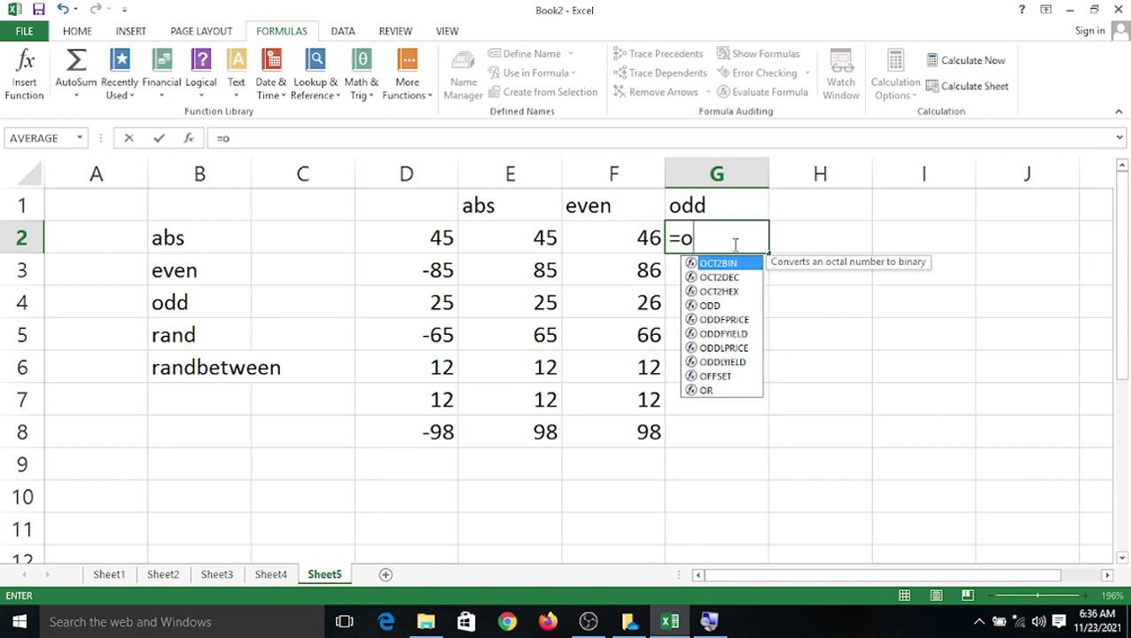
{"action": "type", "text": "dd("}
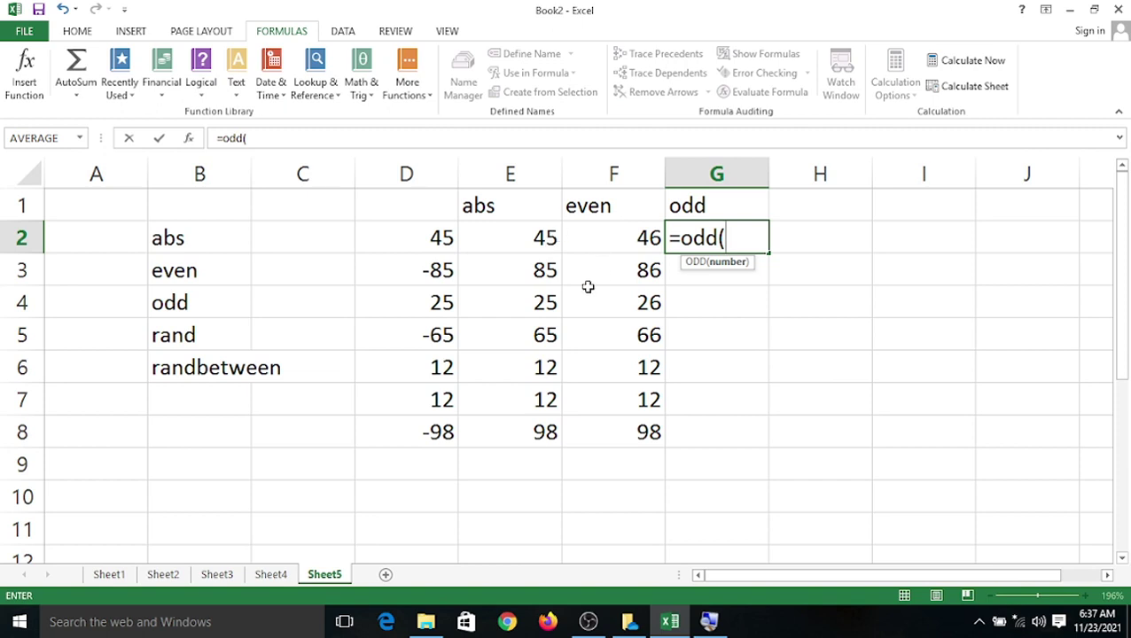
{"action": "left_click", "coordinate": [523, 241]}
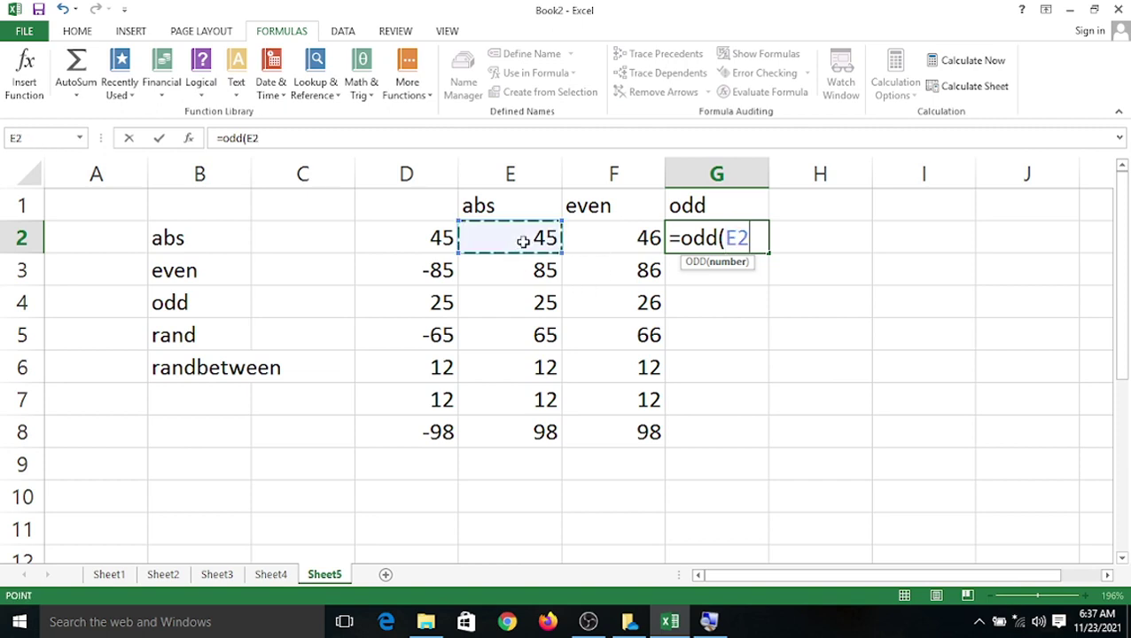
{"action": "type", "text": ")"}
{"action": "key", "text": "Return"}
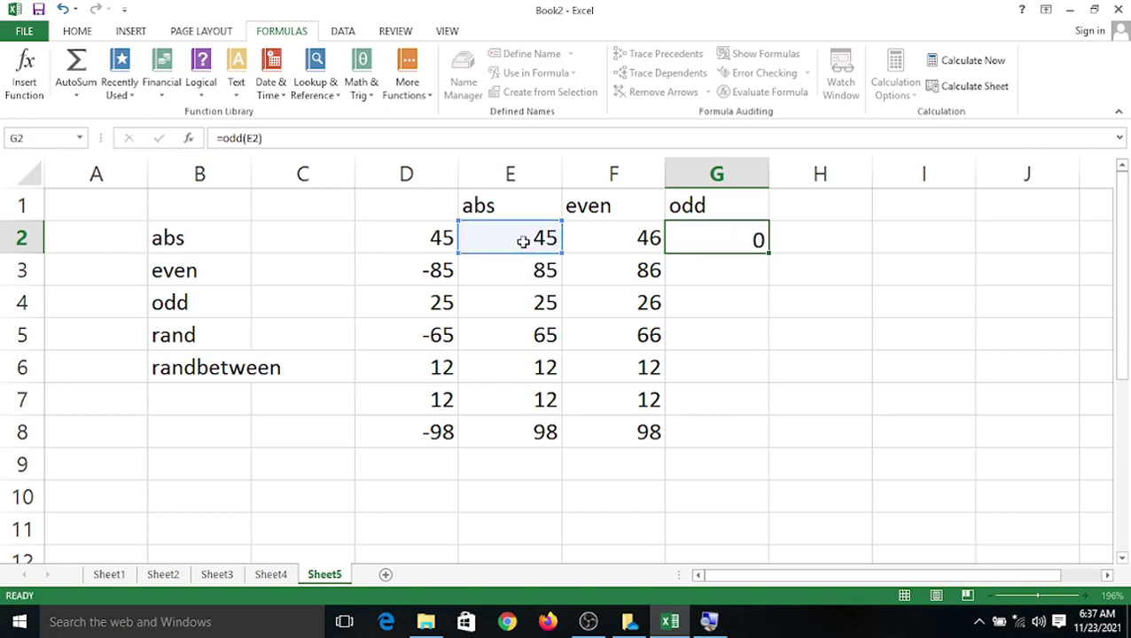
{"action": "left_click", "coordinate": [725, 238]}
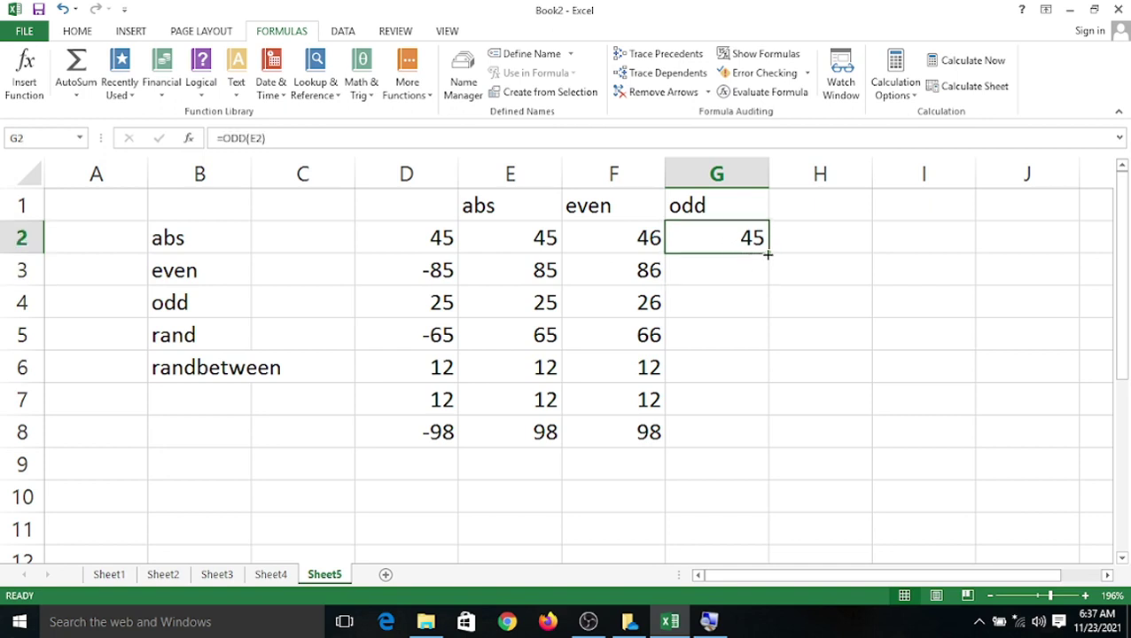
{"action": "left_click_drag", "start_coordinate": [768, 254], "coordinate": [782, 452]}
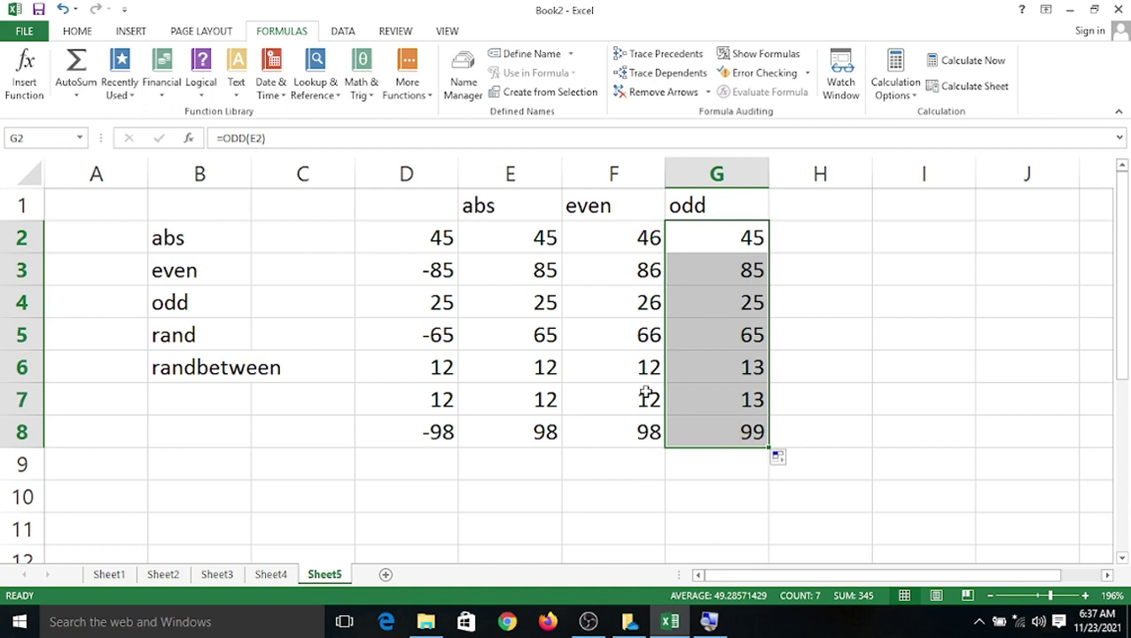
{"action": "left_click", "coordinate": [746, 428]}
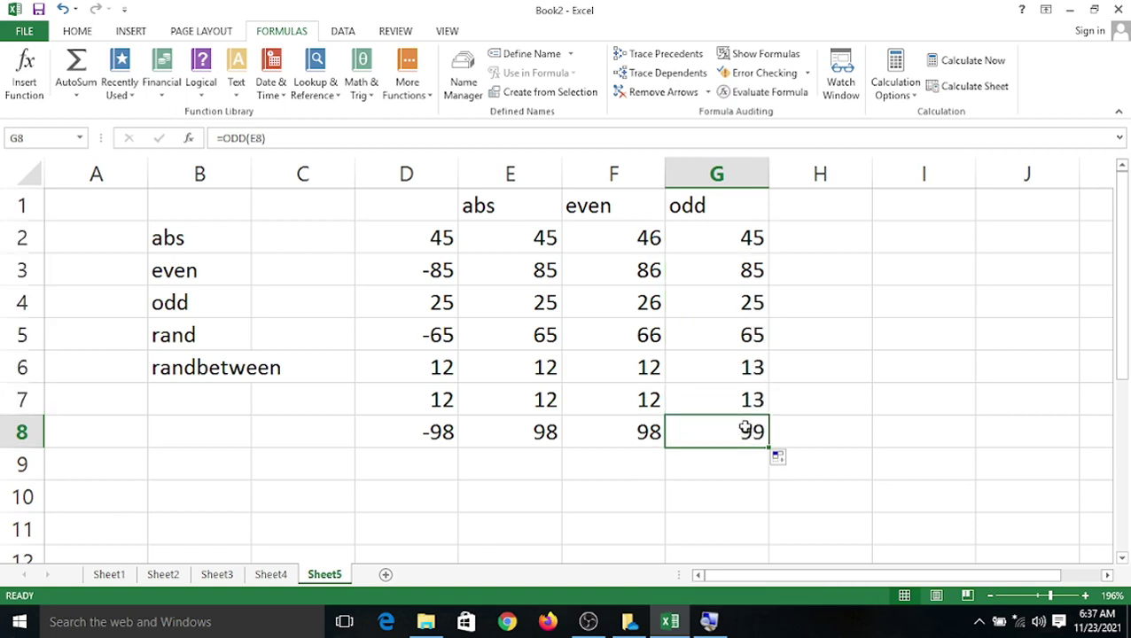
{"action": "left_click_drag", "start_coordinate": [762, 379], "coordinate": [762, 416]}
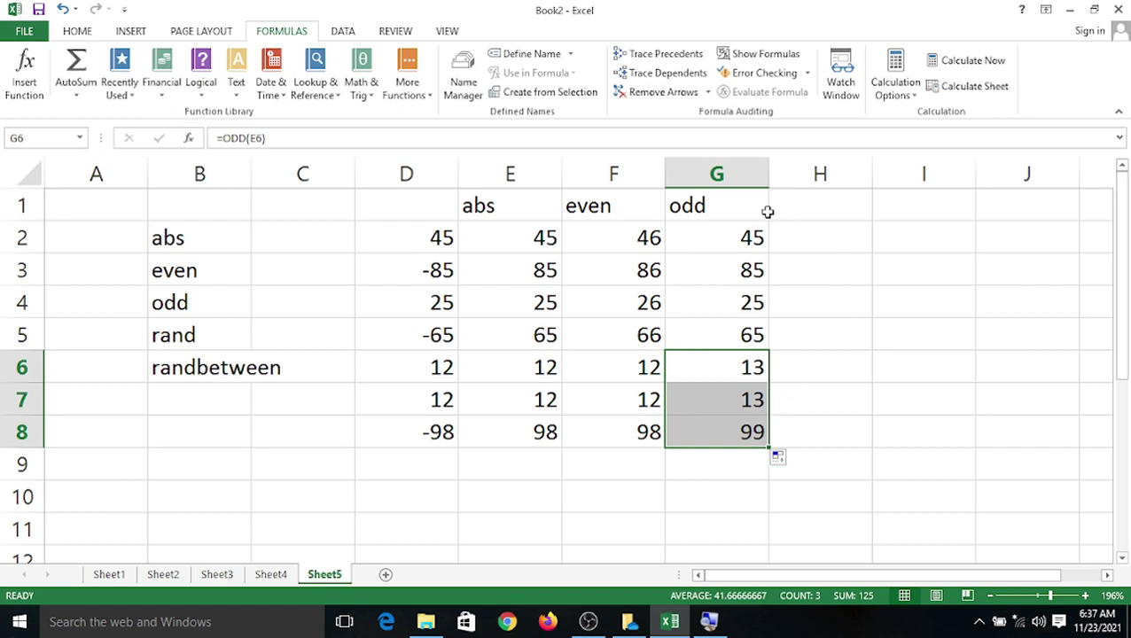
{"action": "left_click", "coordinate": [803, 212]}
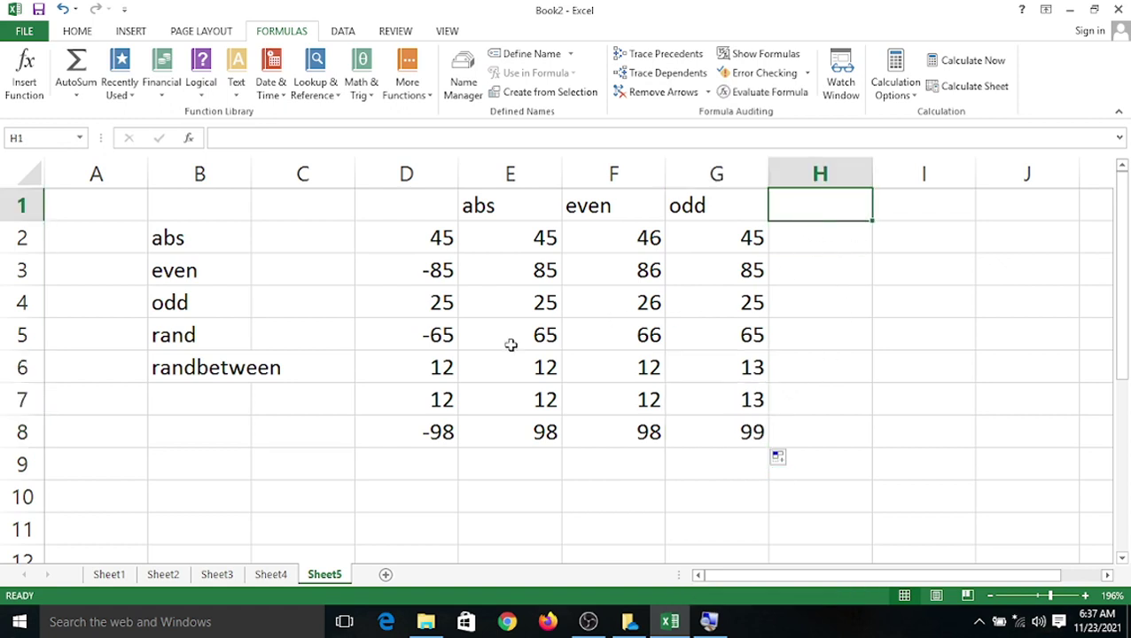
Enter the formula =rand() in D11 and fill it down to D18.
{"action": "scroll", "coordinate": [389, 490], "scroll_direction": "down", "scroll_amount": 1}
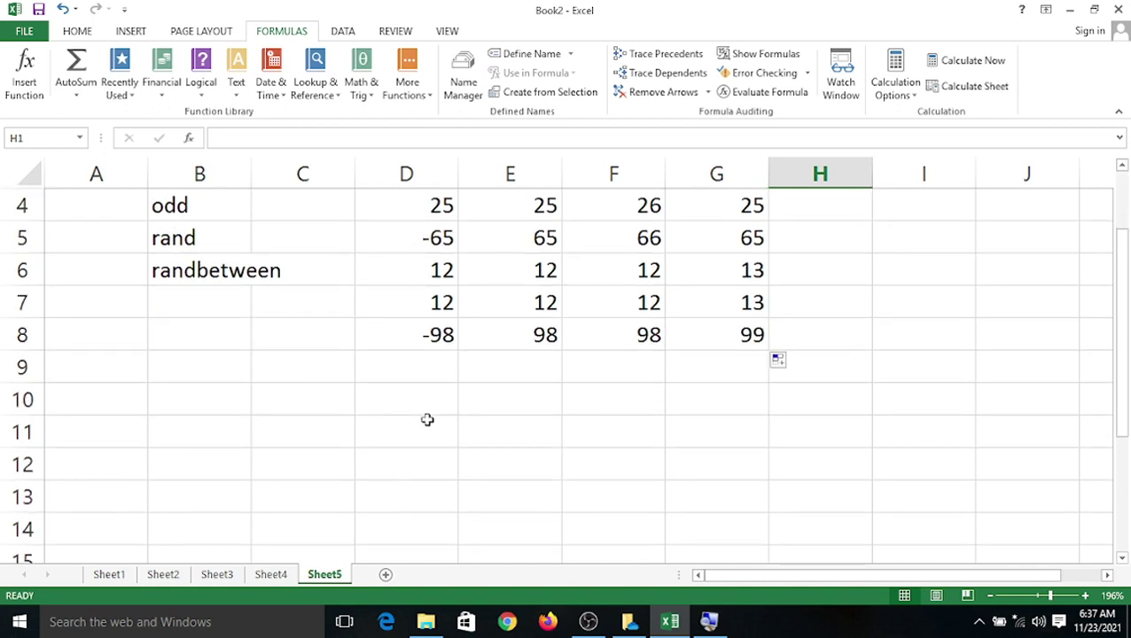
{"action": "left_click", "coordinate": [427, 419]}
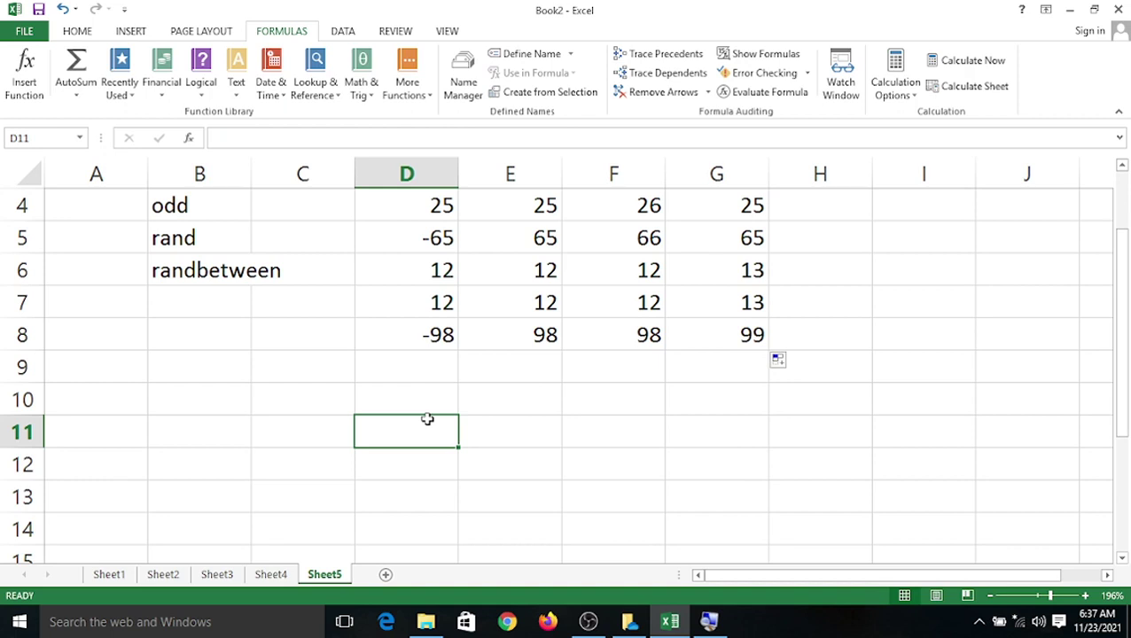
{"action": "type", "text": "="}
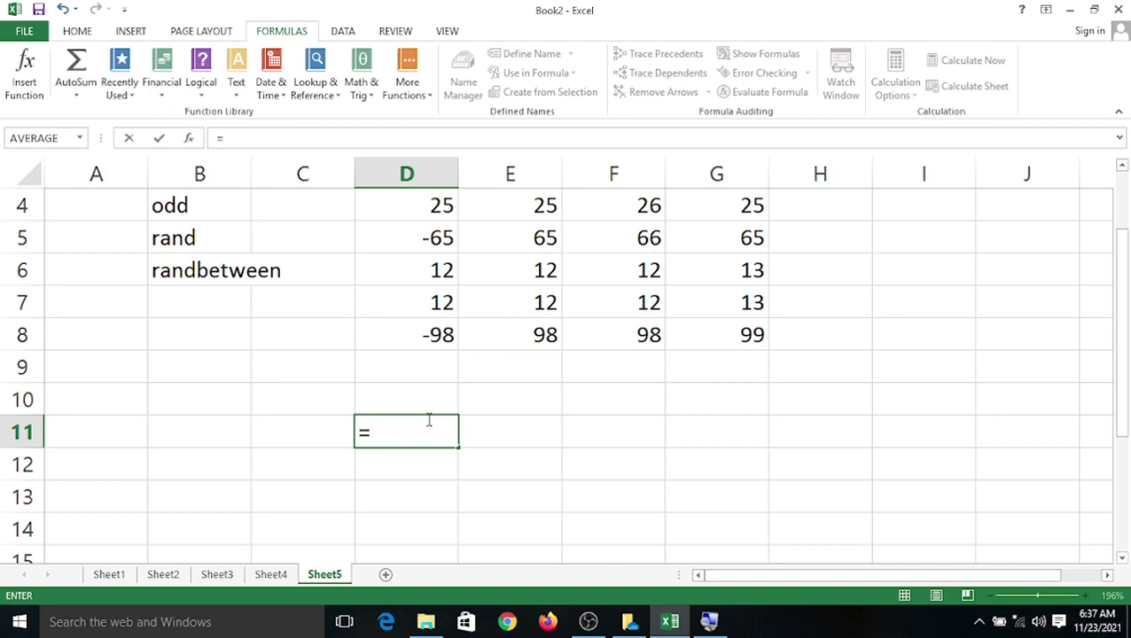
{"action": "type", "text": "rand"}
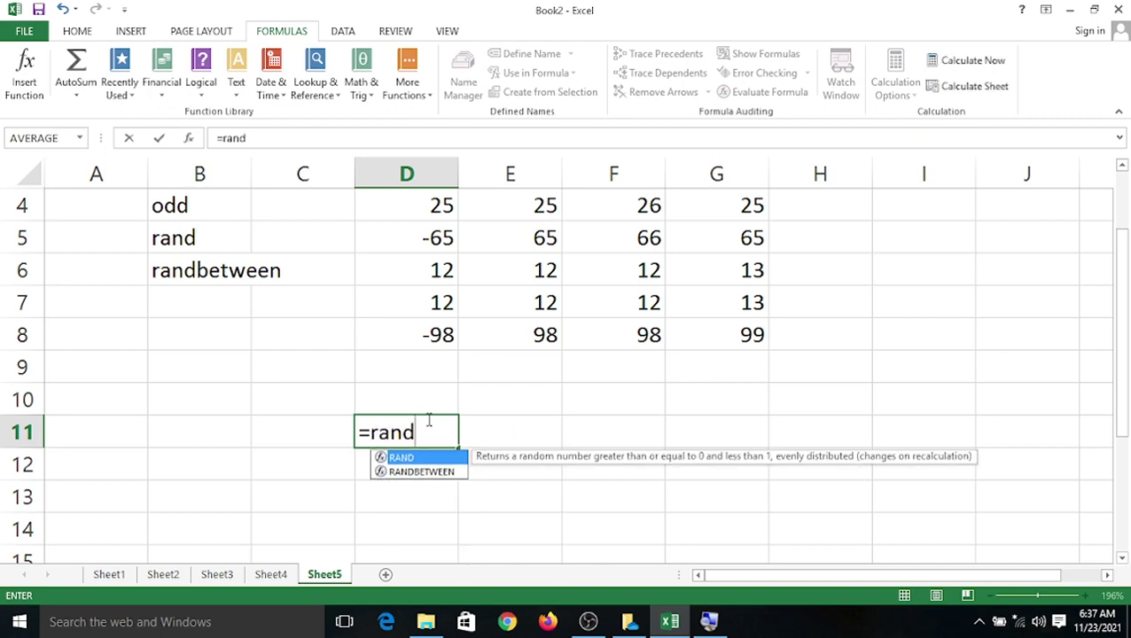
{"action": "type", "text": "()"}
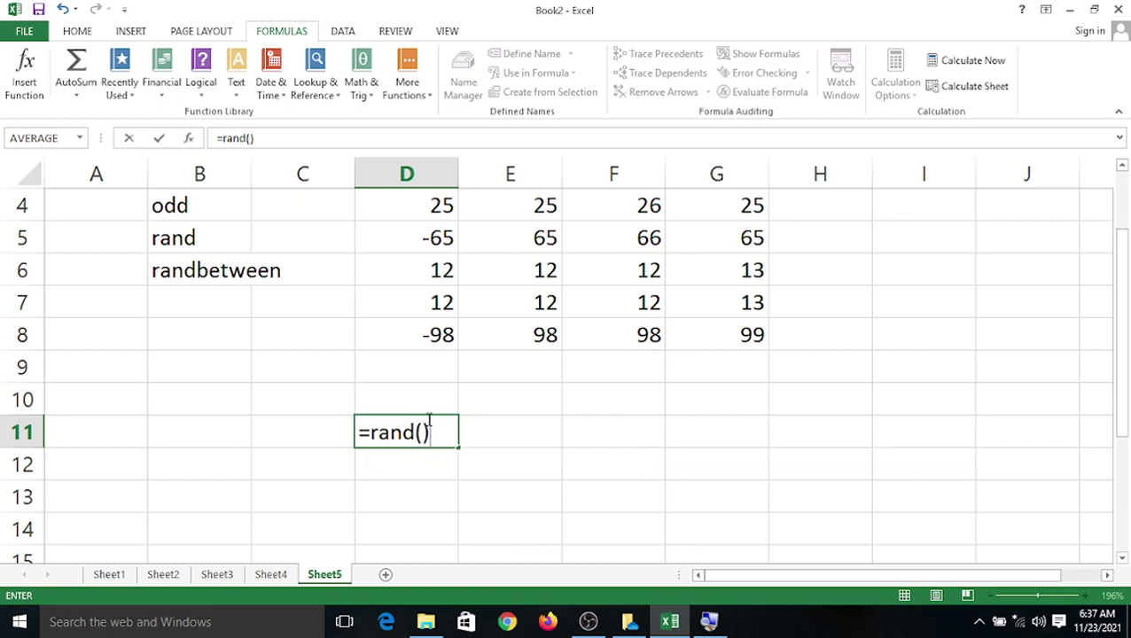
{"action": "key", "text": "Return"}
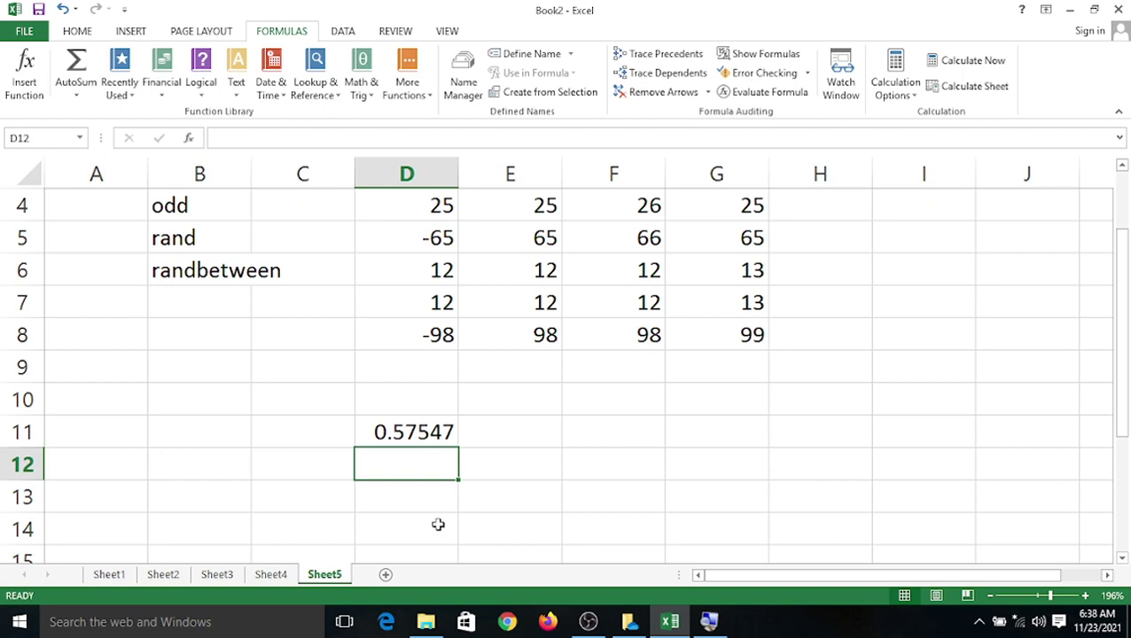
{"action": "scroll", "coordinate": [438, 525], "scroll_direction": "down", "scroll_amount": 2}
{"action": "left_click", "coordinate": [397, 237]}
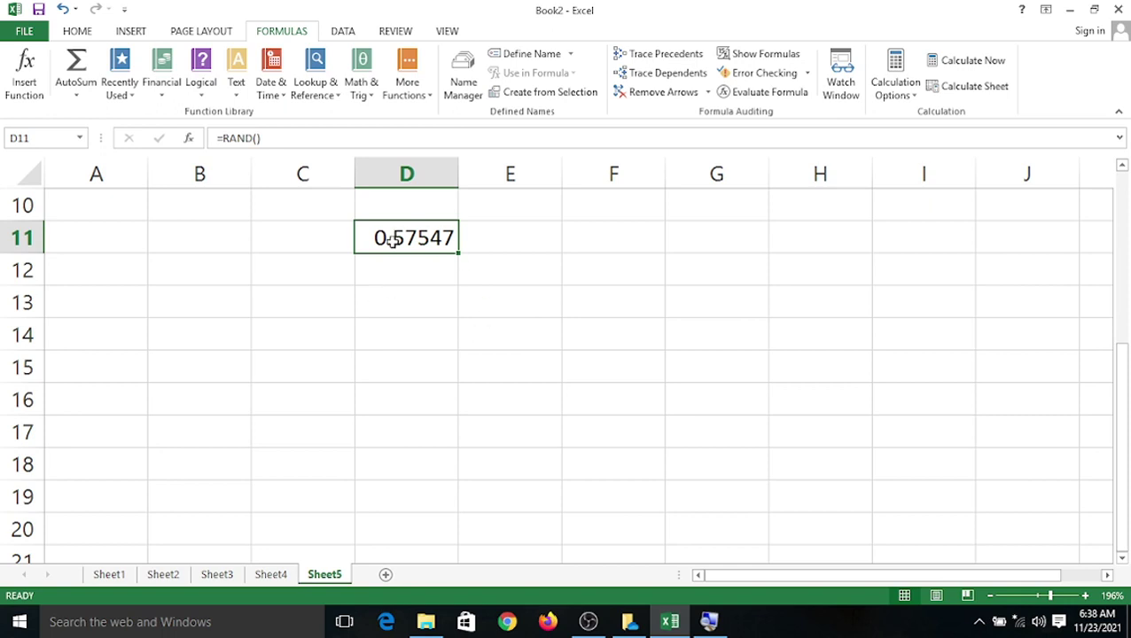
{"action": "left_click_drag", "start_coordinate": [458, 255], "coordinate": [464, 469]}
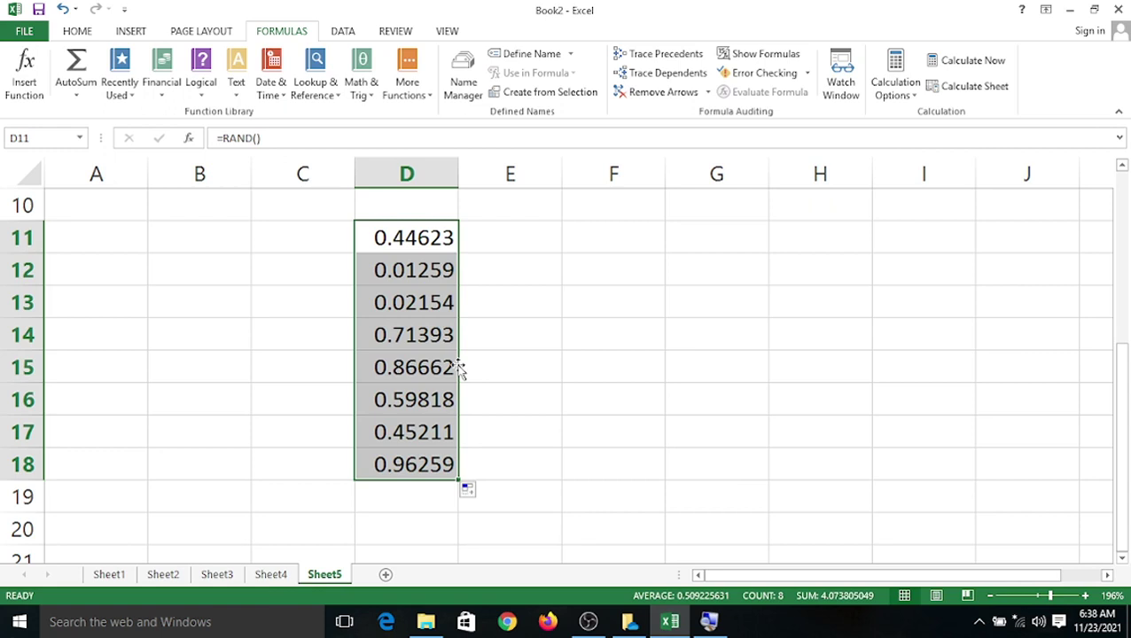
Enter the formula =rand()*25 in E11 and fill it down to E18.
{"action": "scroll", "coordinate": [460, 370], "scroll_direction": "down", "scroll_amount": 3}
{"action": "scroll", "coordinate": [460, 370], "scroll_direction": "up", "scroll_amount": 3}
{"action": "scroll", "coordinate": [532, 305], "scroll_direction": "up", "scroll_amount": 2}
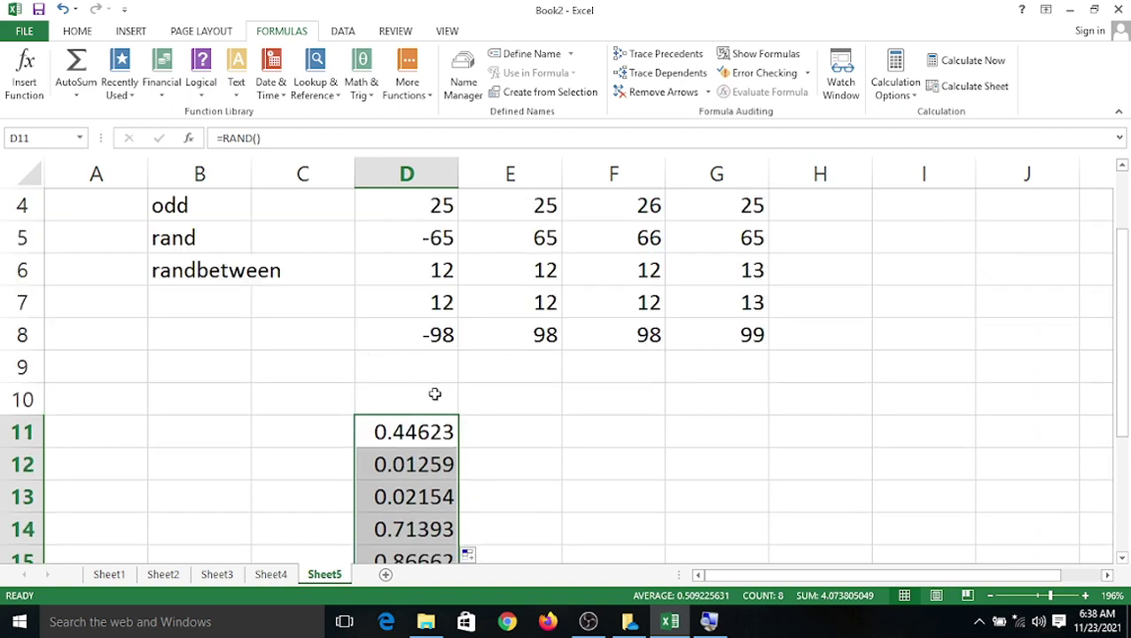
{"action": "left_click", "coordinate": [538, 437]}
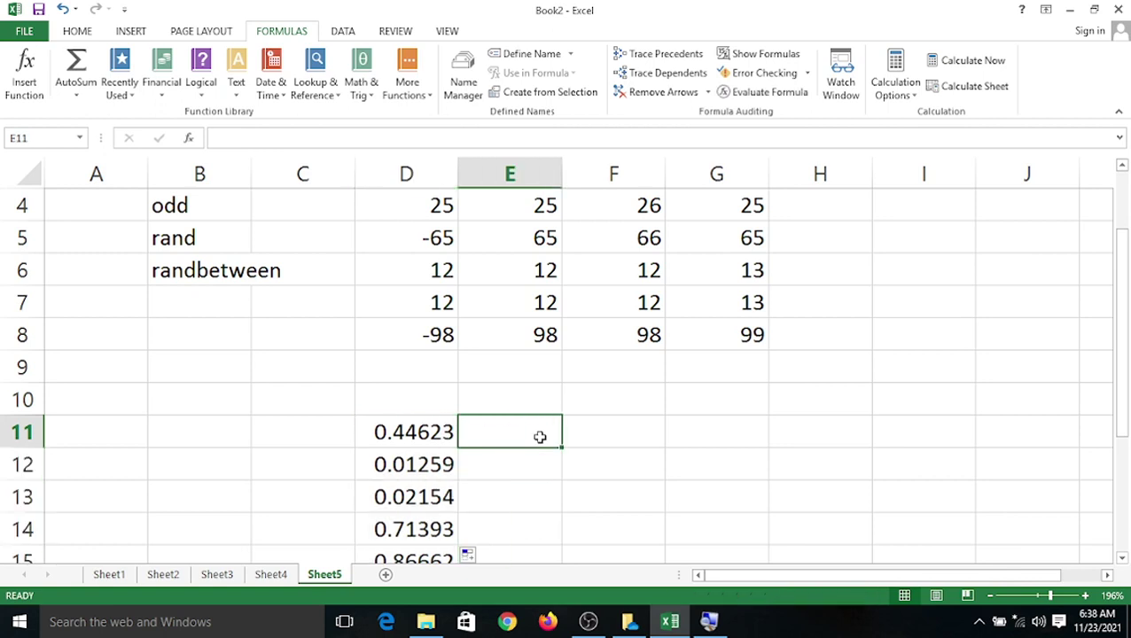
{"action": "type", "text": "="}
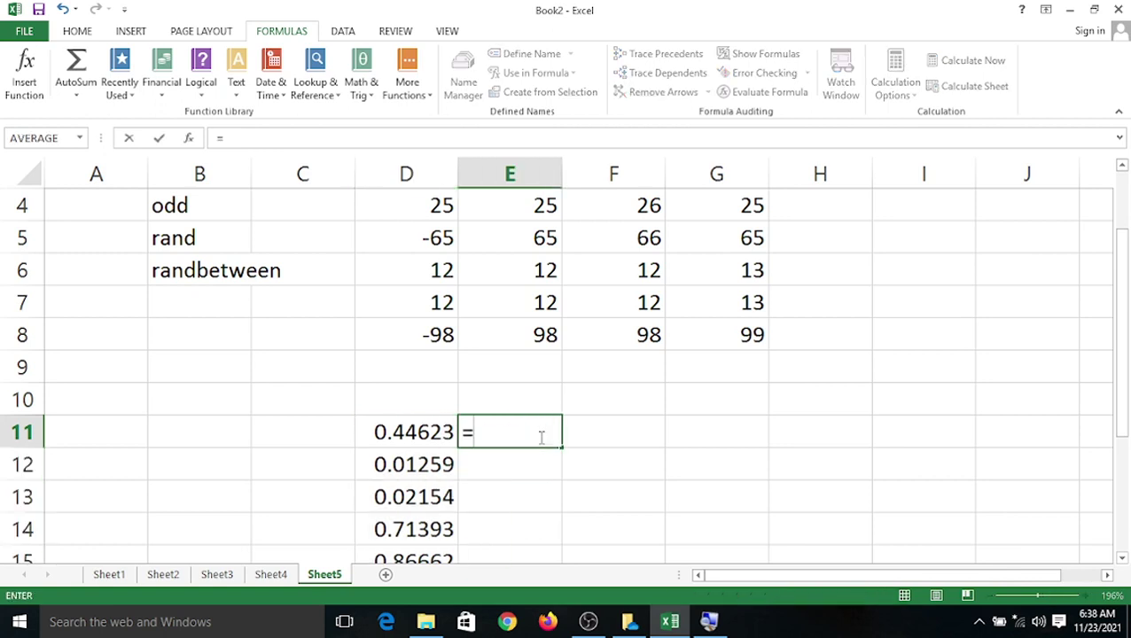
{"action": "type", "text": "rand"}
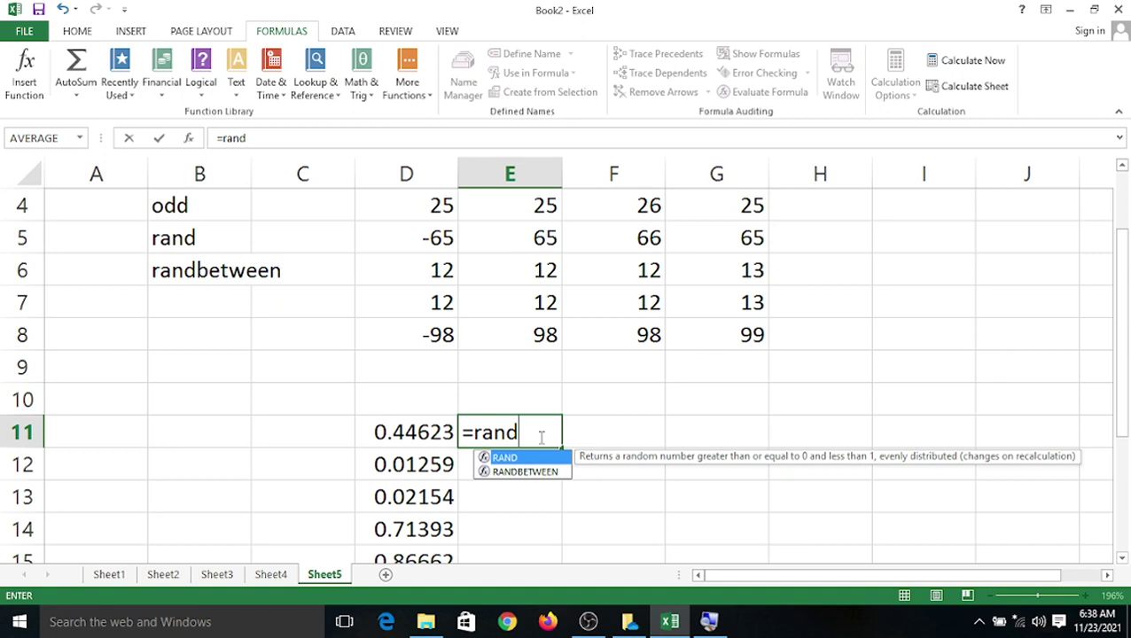
{"action": "type", "text": "()"}
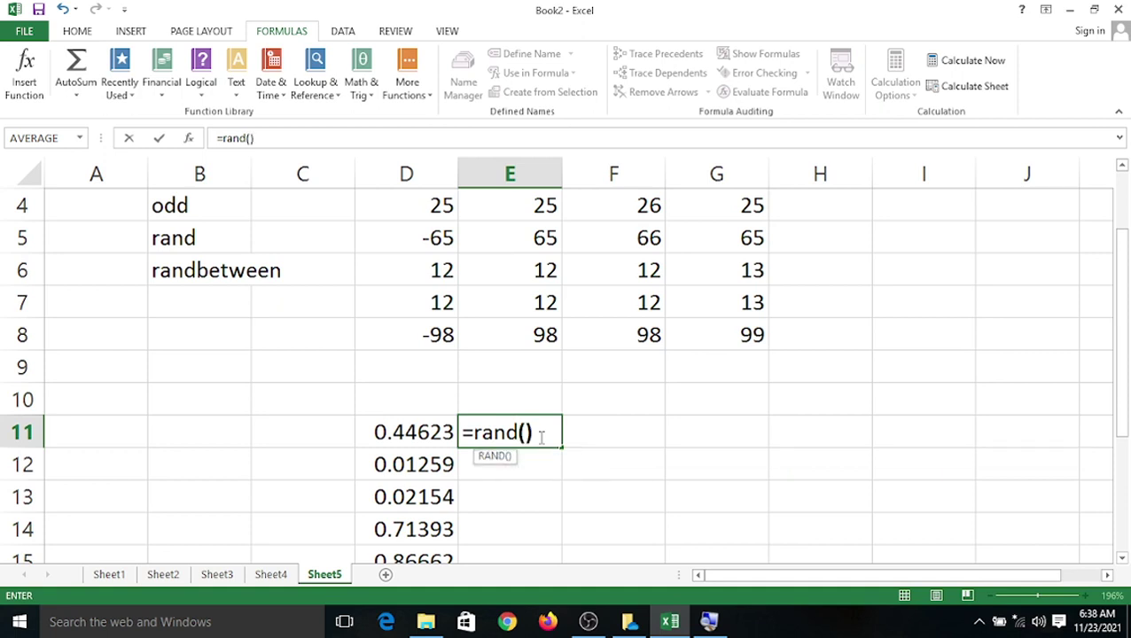
{"action": "type", "text": "*"}
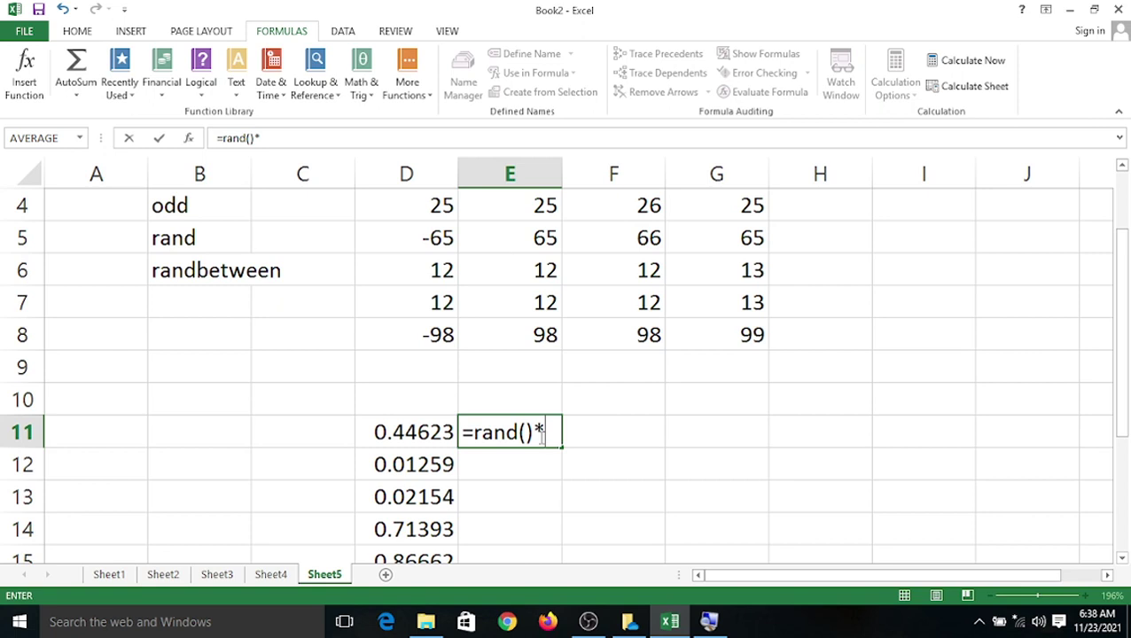
{"action": "type", "text": "25"}
{"action": "key", "text": "Return"}
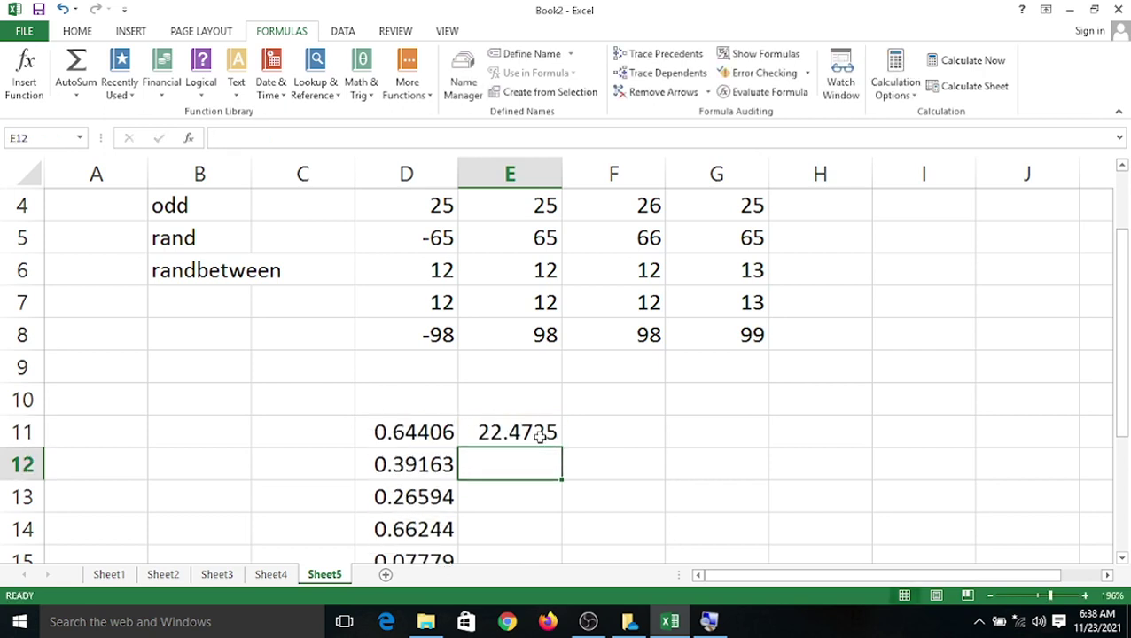
{"action": "scroll", "coordinate": [539, 436], "scroll_direction": "down", "scroll_amount": 1}
{"action": "left_click", "coordinate": [525, 335]}
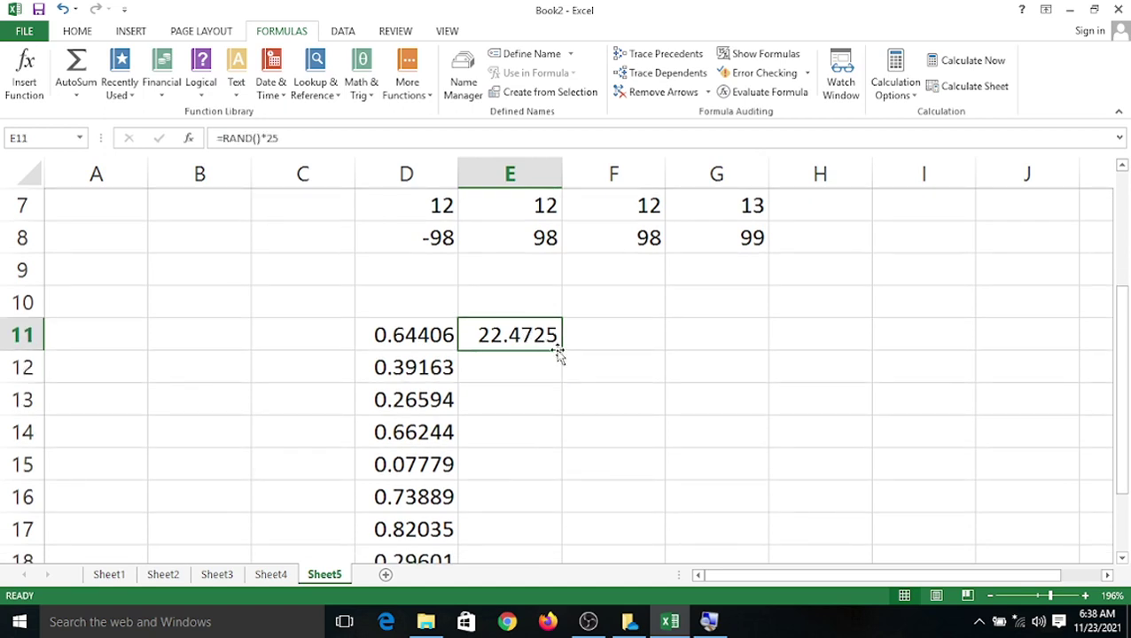
{"action": "left_click_drag", "start_coordinate": [559, 351], "coordinate": [542, 399]}
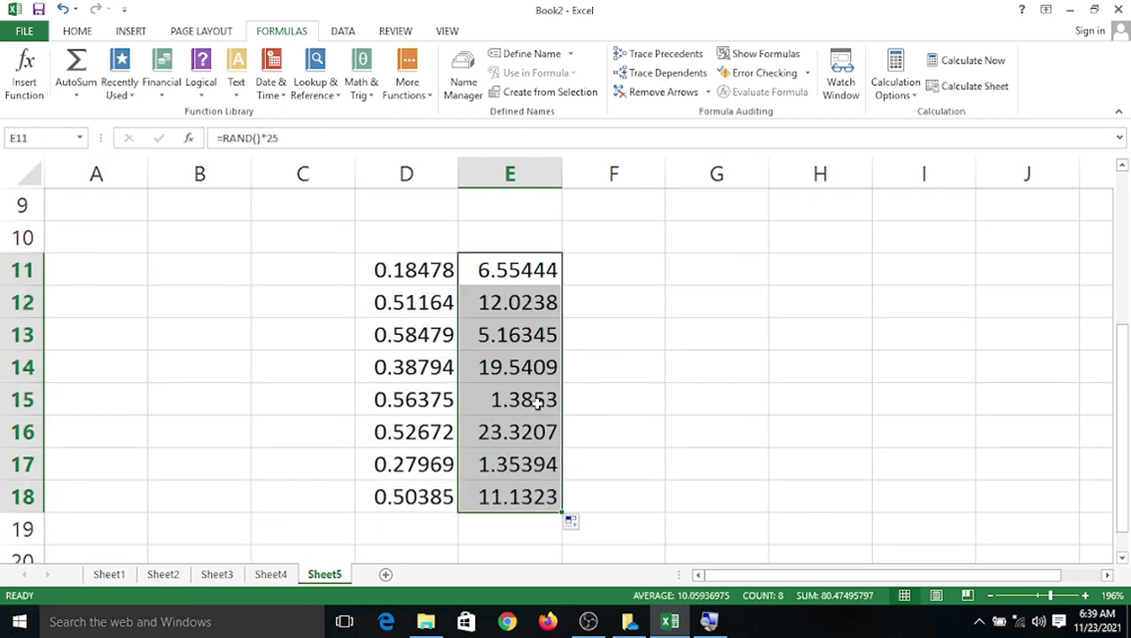
Enter 10 in G11 and 50 in H11 as the bounds for a random number.
{"action": "scroll", "coordinate": [536, 404], "scroll_direction": "down", "scroll_amount": 2}
{"action": "scroll", "coordinate": [531, 390], "scroll_direction": "up", "scroll_amount": 2}
{"action": "scroll", "coordinate": [542, 367], "scroll_direction": "up", "scroll_amount": 2}
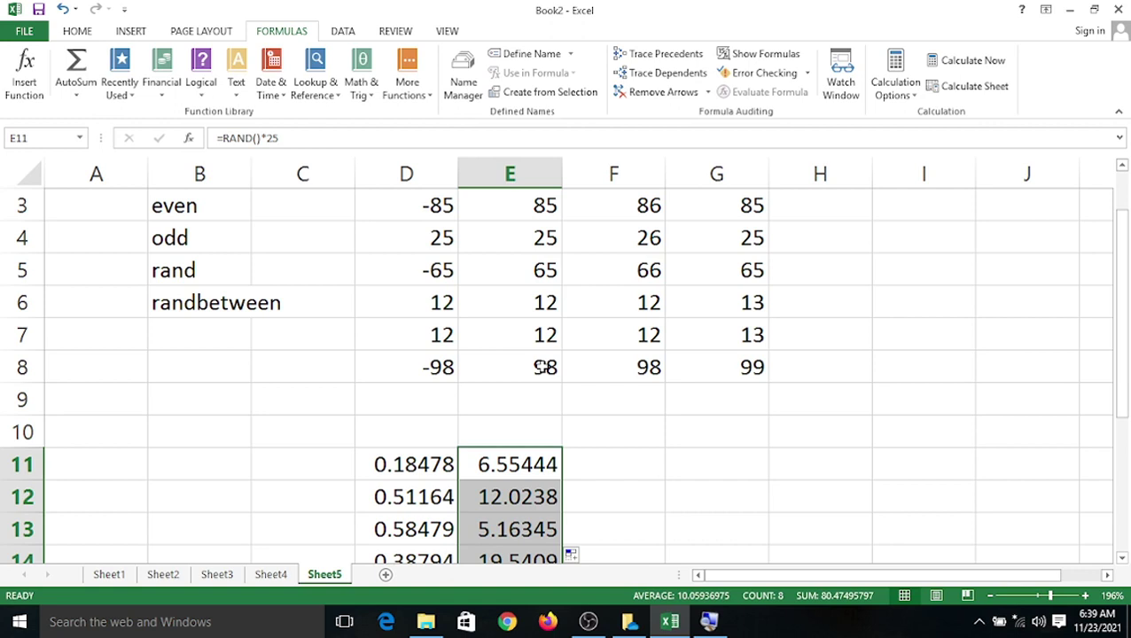
{"action": "left_click", "coordinate": [164, 432]}
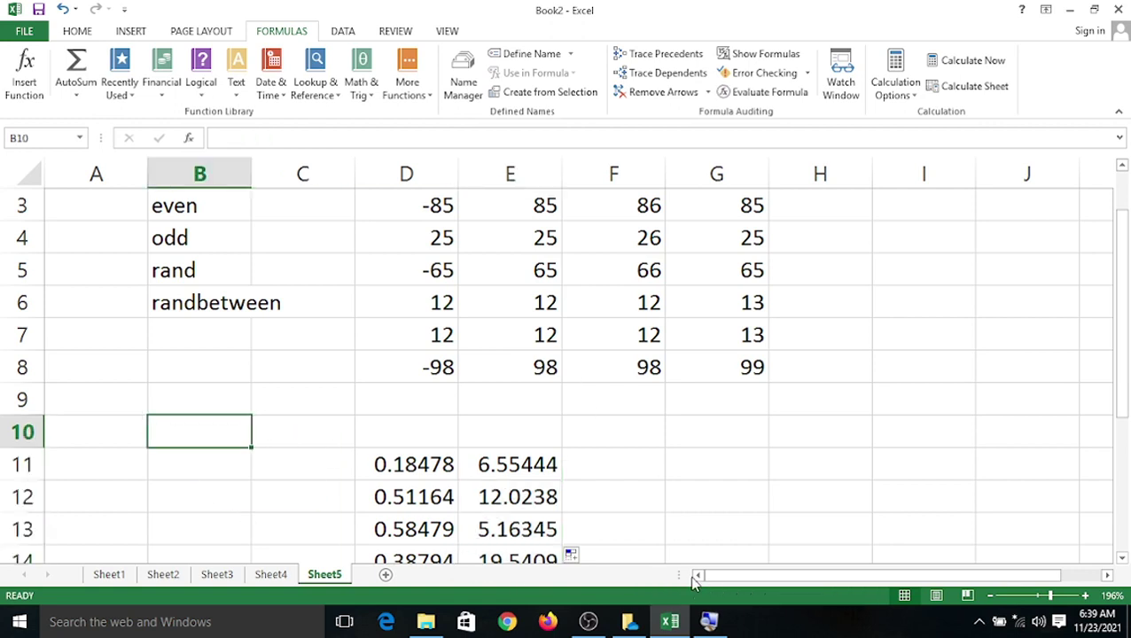
{"action": "left_click", "coordinate": [710, 462]}
{"action": "type", "text": "10"}
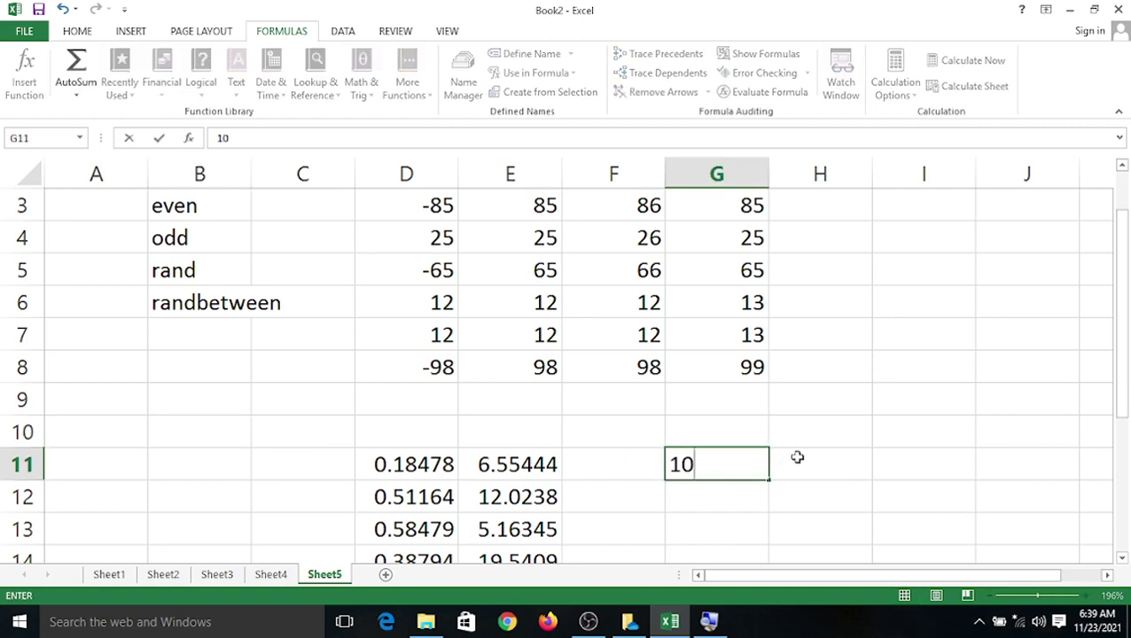
{"action": "left_click", "coordinate": [813, 464]}
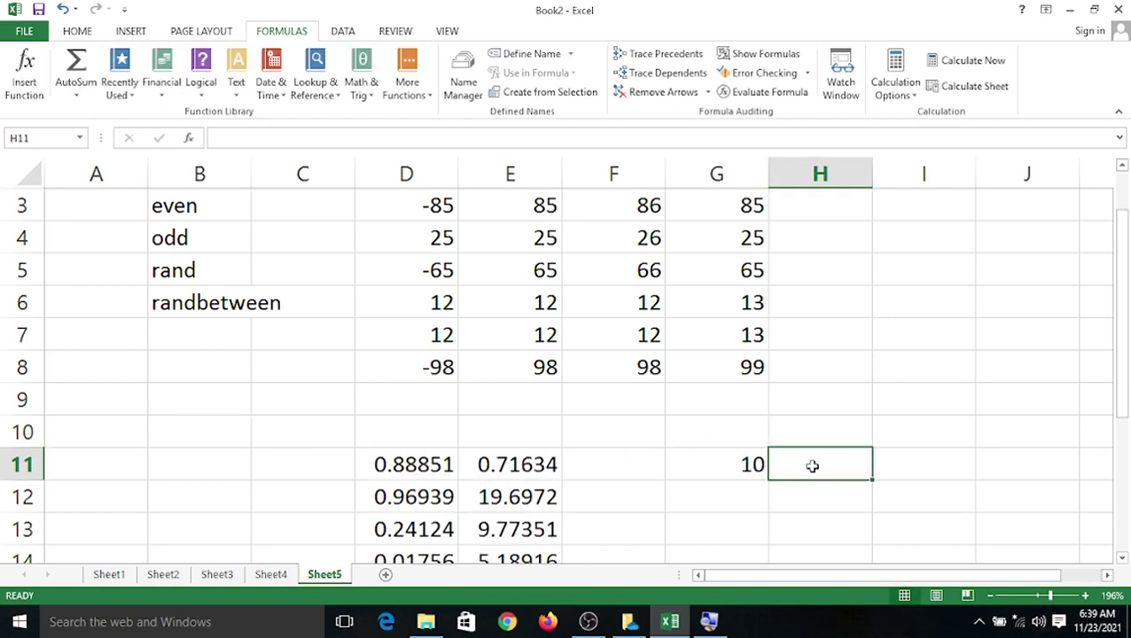
{"action": "type", "text": "50"}
{"action": "left_click", "coordinate": [628, 470]}
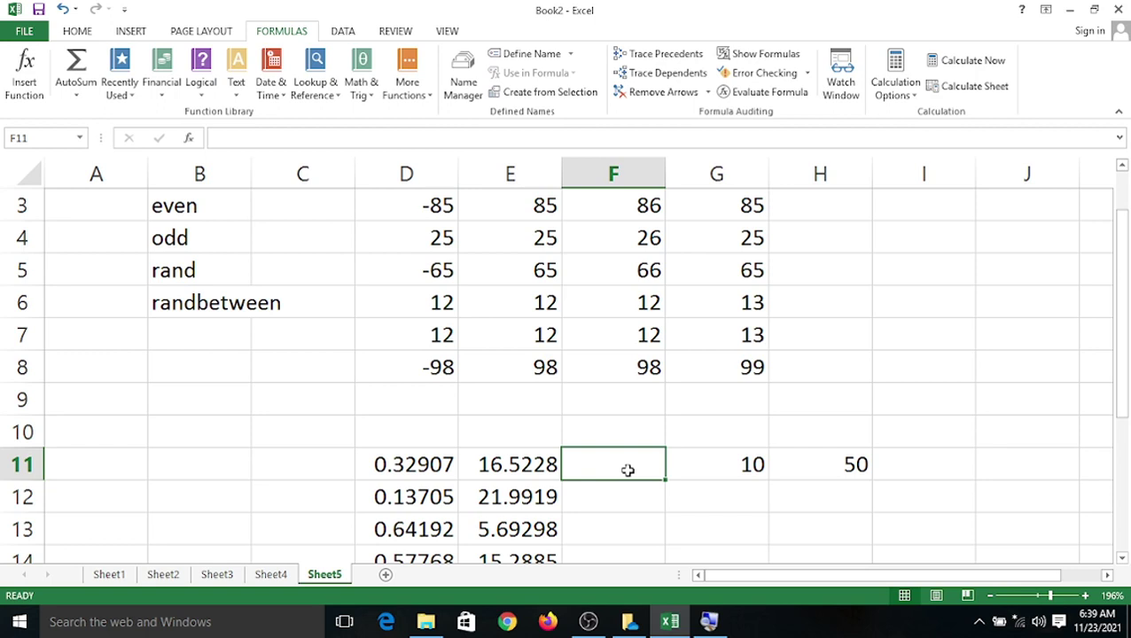
{"action": "type", "text": "=ra"}
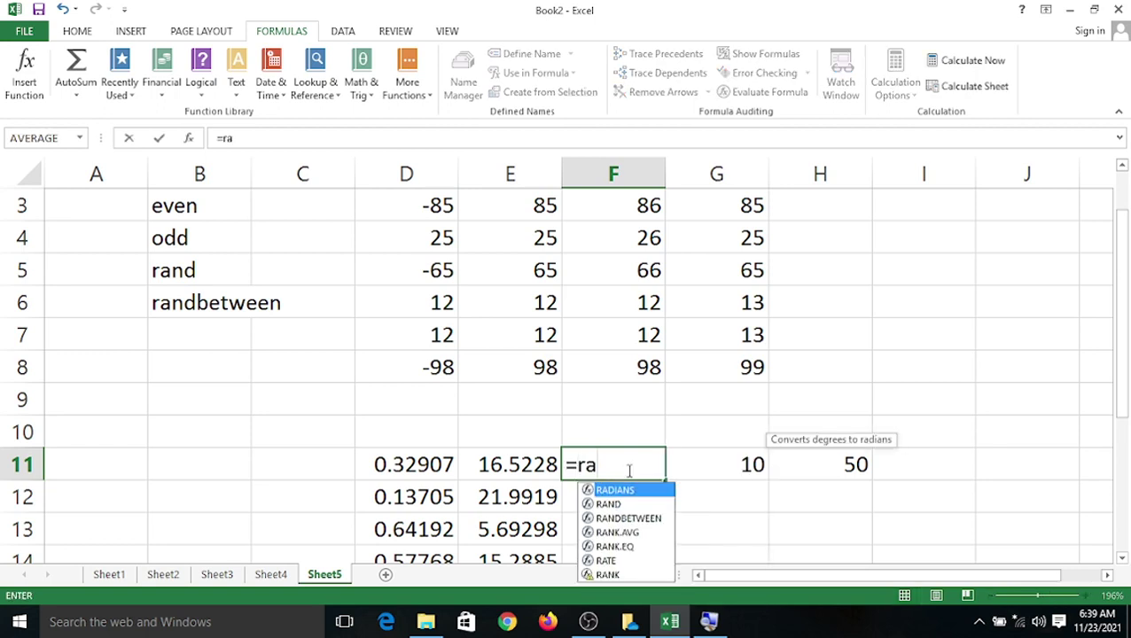
{"action": "type", "text": "nad"}
{"action": "key", "text": "BackSpace"}
{"action": "key", "text": "BackSpace"}
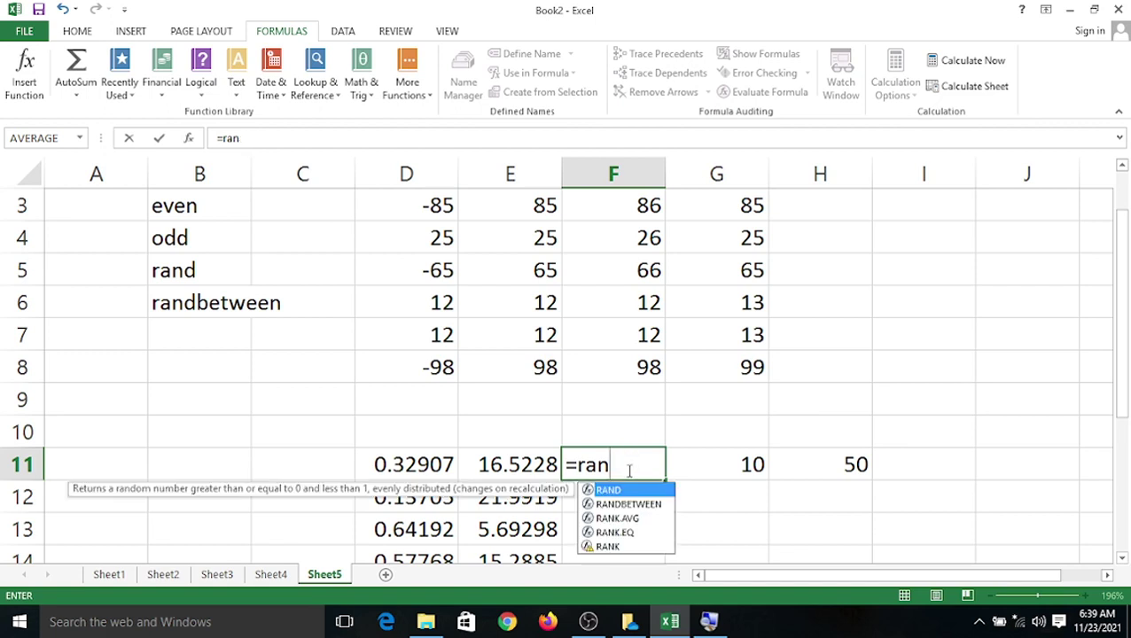
{"action": "type", "text": "dbe"}
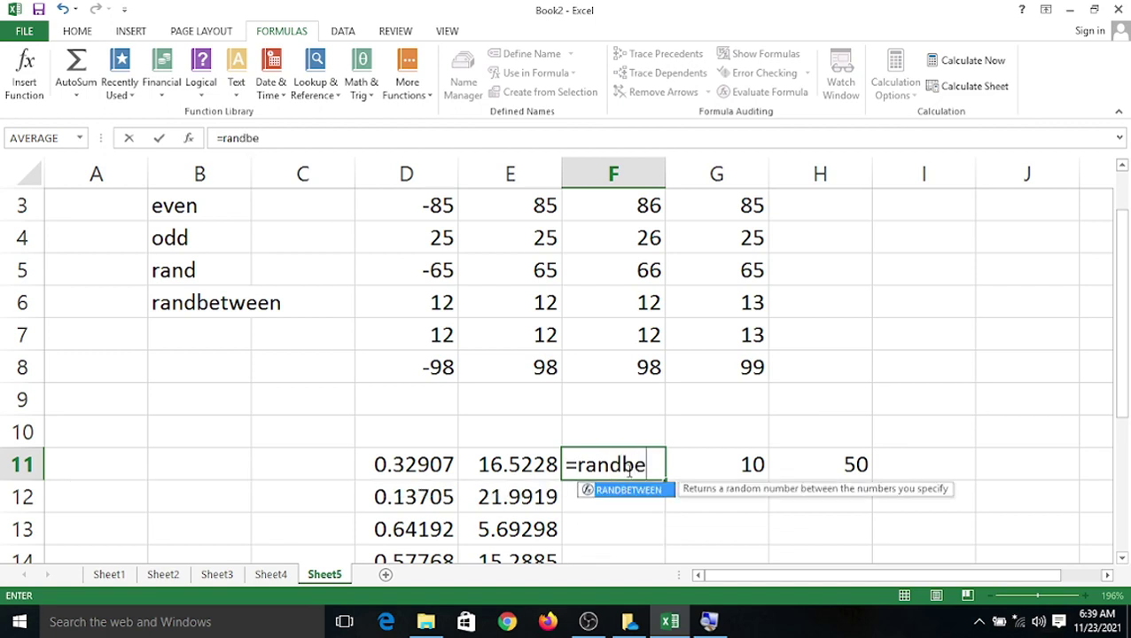
{"action": "type", "text": "tween"}
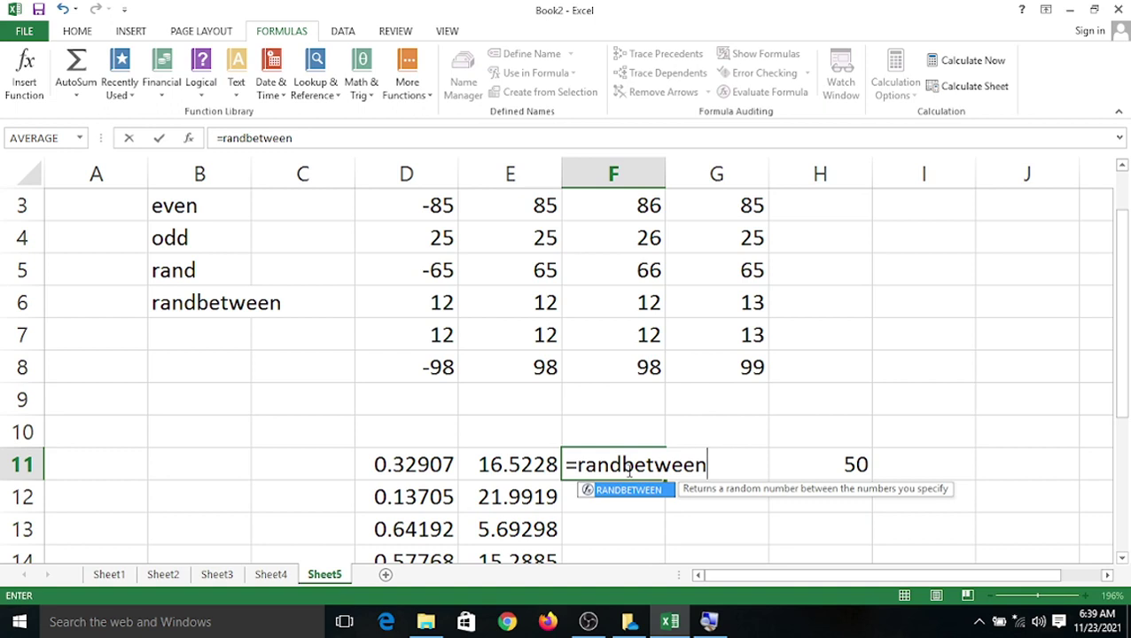
{"action": "type", "text": "("}
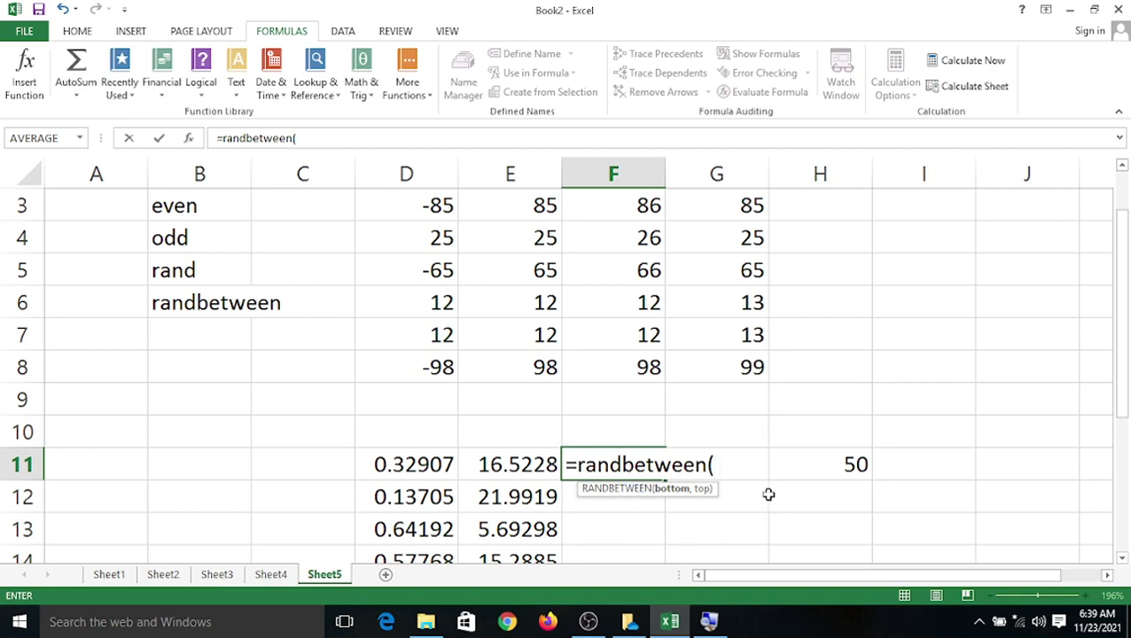
{"action": "left_click", "coordinate": [825, 401]}
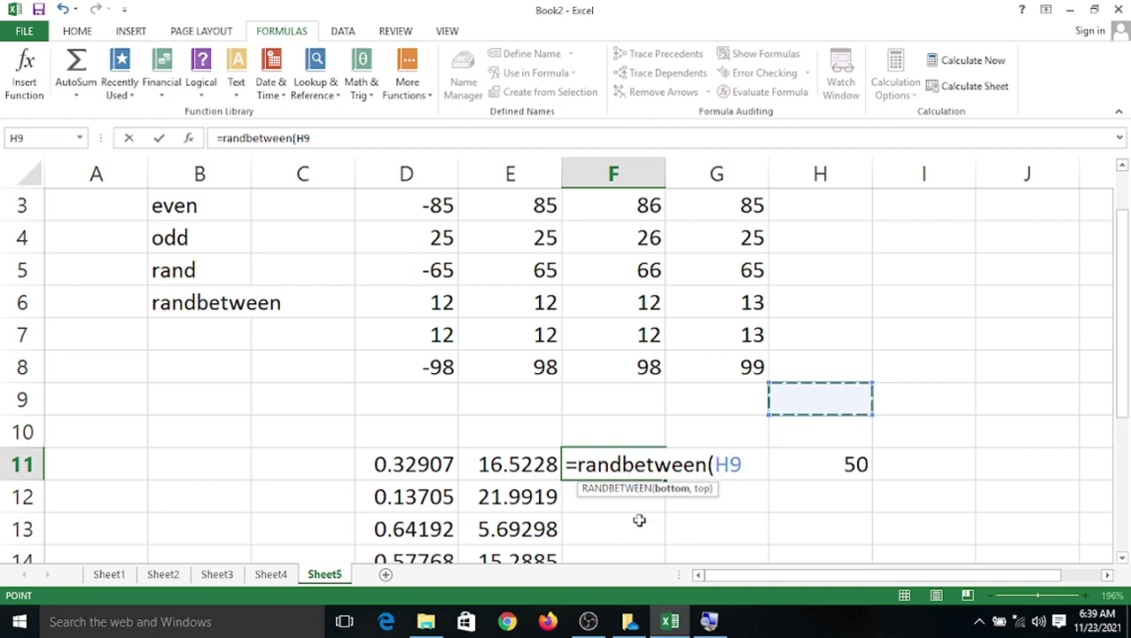
{"action": "key", "text": "BackSpace"}
{"action": "key", "text": "BackSpace"}
{"action": "key", "text": "BackSpace"}
{"action": "key", "text": "BackSpace"}
{"action": "key", "text": "BackSpace"}
{"action": "key", "text": "BackSpace"}
{"action": "key", "text": "BackSpace"}
{"action": "key", "text": "BackSpace"}
{"action": "key", "text": "BackSpace"}
{"action": "key", "text": "BackSpace"}
{"action": "key", "text": "BackSpace"}
{"action": "key", "text": "BackSpace"}
{"action": "key", "text": "BackSpace"}
{"action": "key", "text": "BackSpace"}
{"action": "key", "text": "BackSpace"}
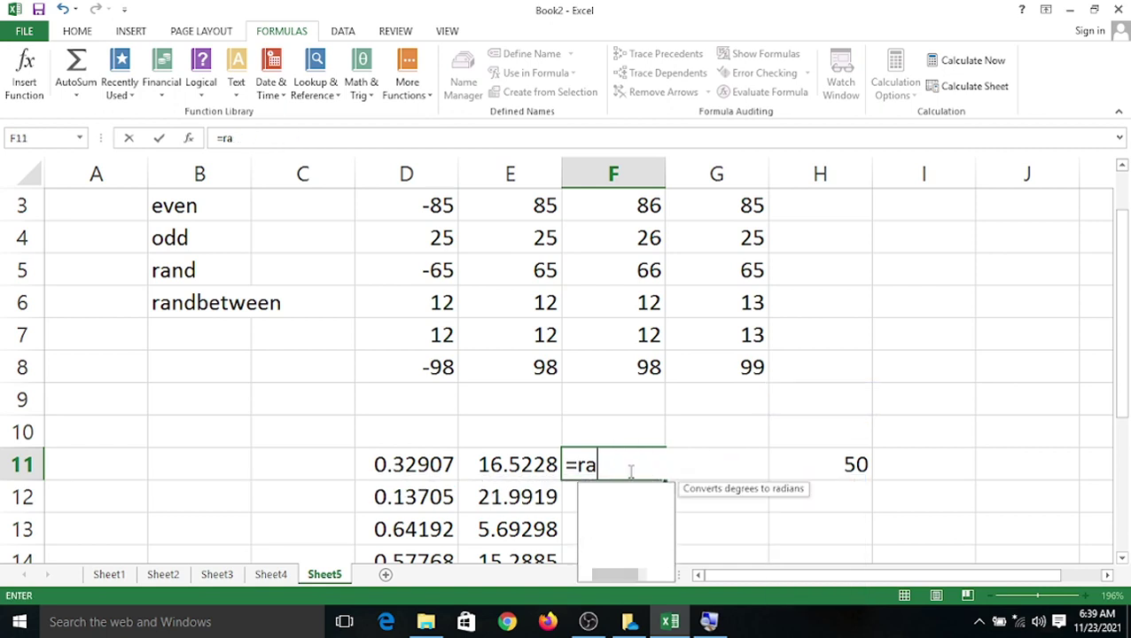
{"action": "left_click", "coordinate": [626, 542]}
Enter the formula =randbetween(G11,H11) in G14.
{"action": "scroll", "coordinate": [692, 488], "scroll_direction": "down", "scroll_amount": 2}
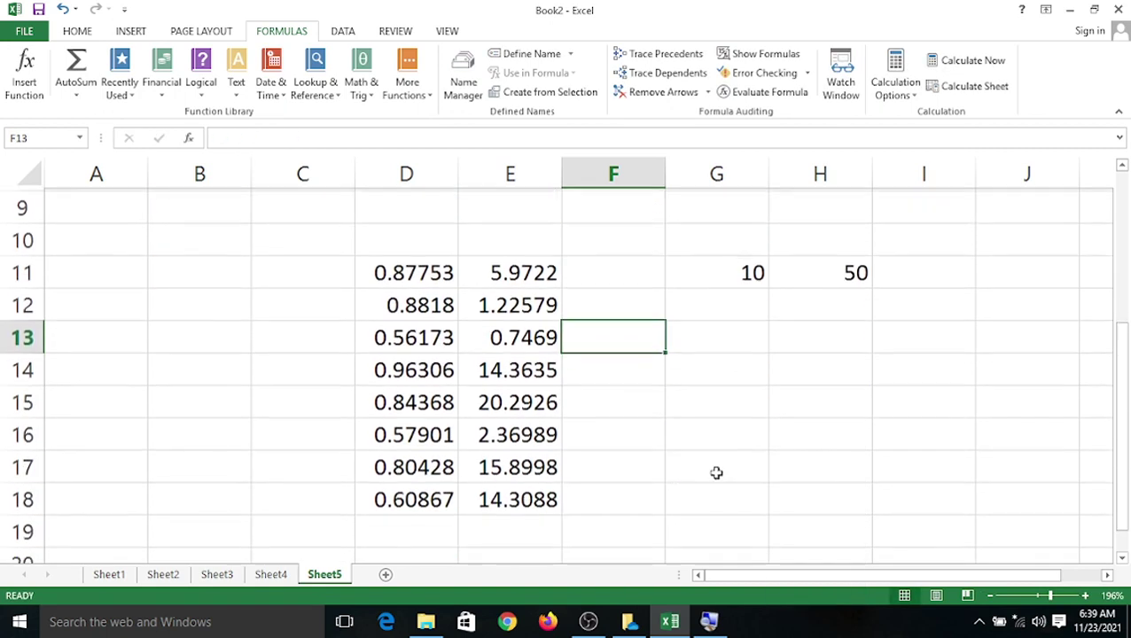
{"action": "left_click", "coordinate": [718, 371]}
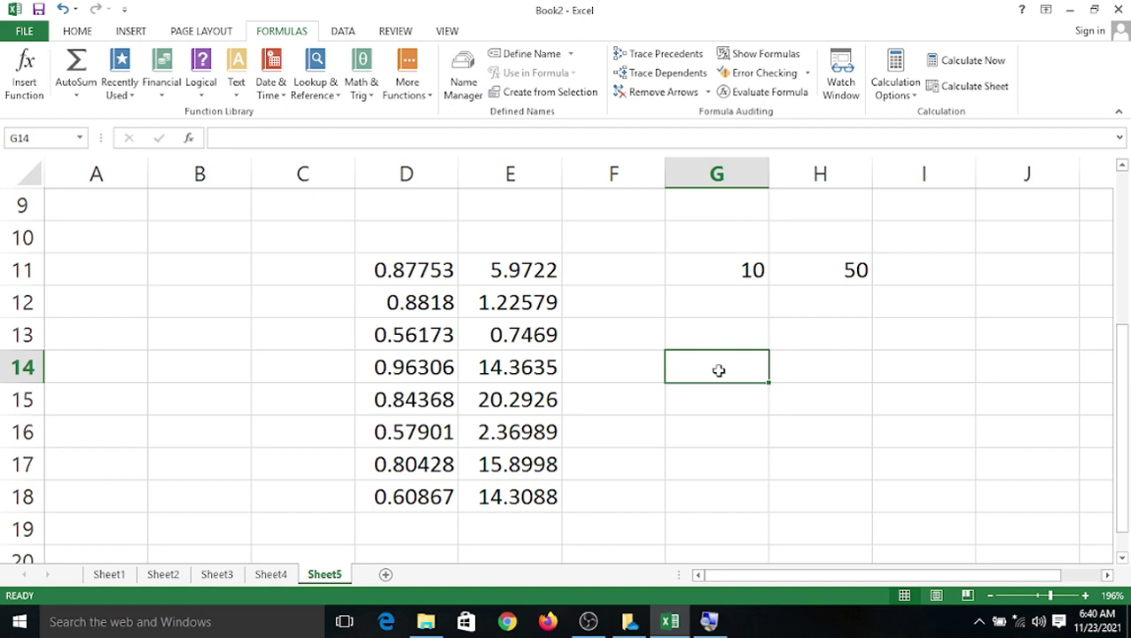
{"action": "type", "text": "="}
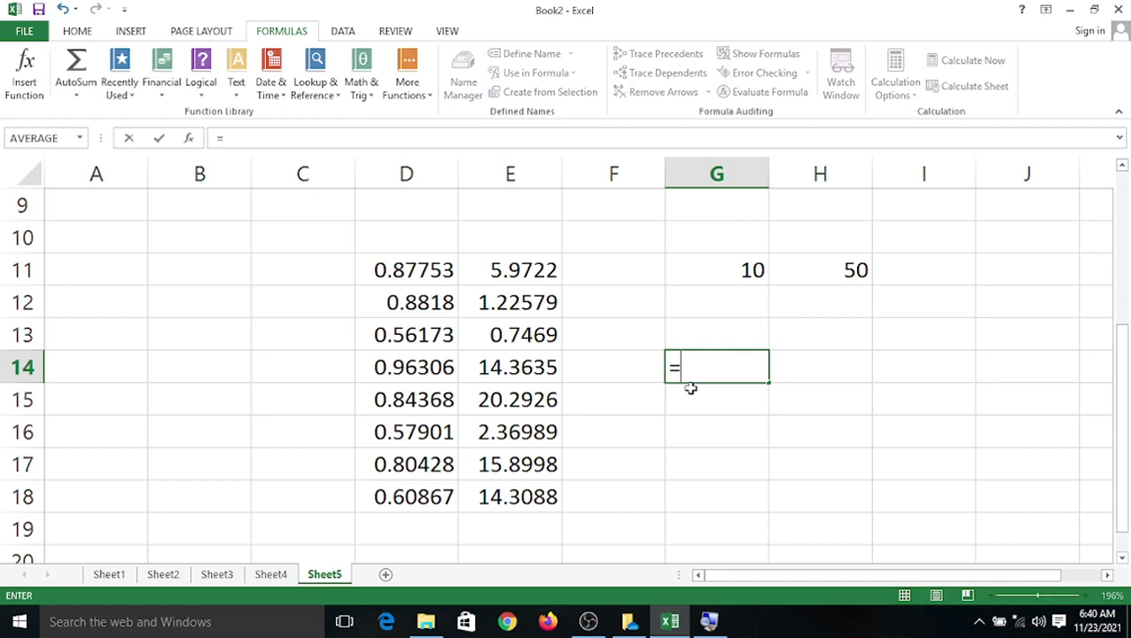
{"action": "type", "text": "rand"}
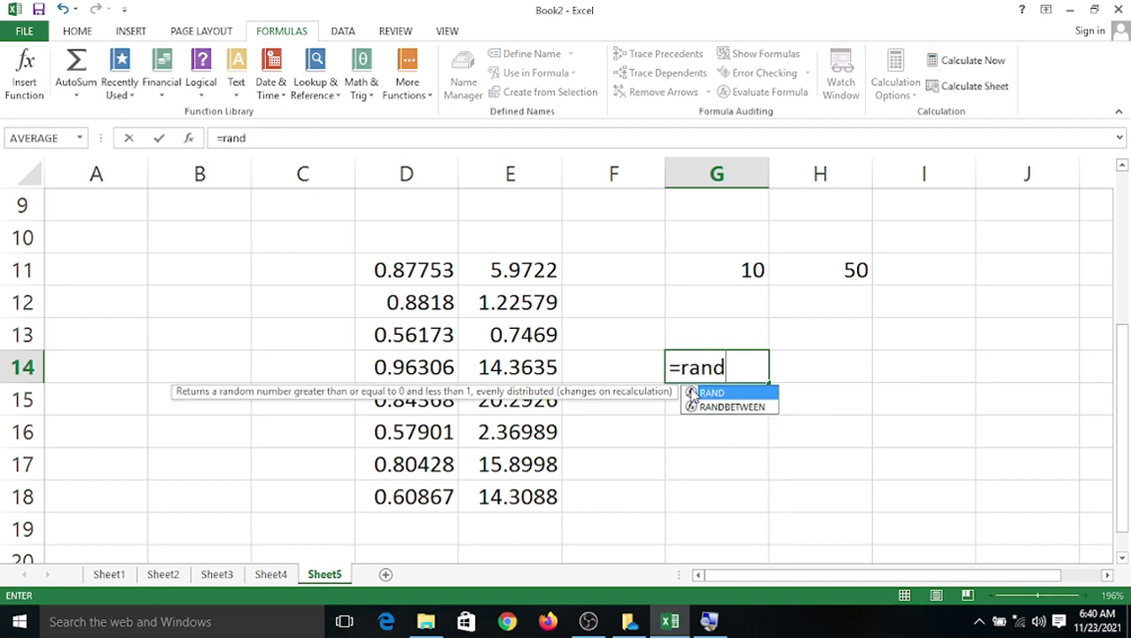
{"action": "type", "text": "between"}
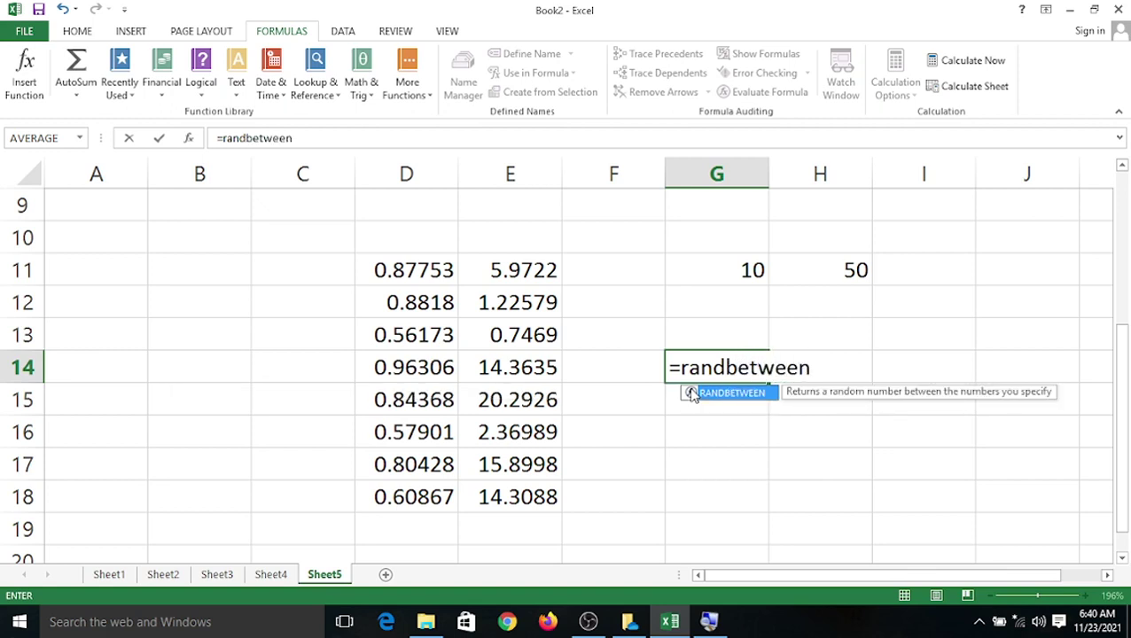
{"action": "type", "text": "("}
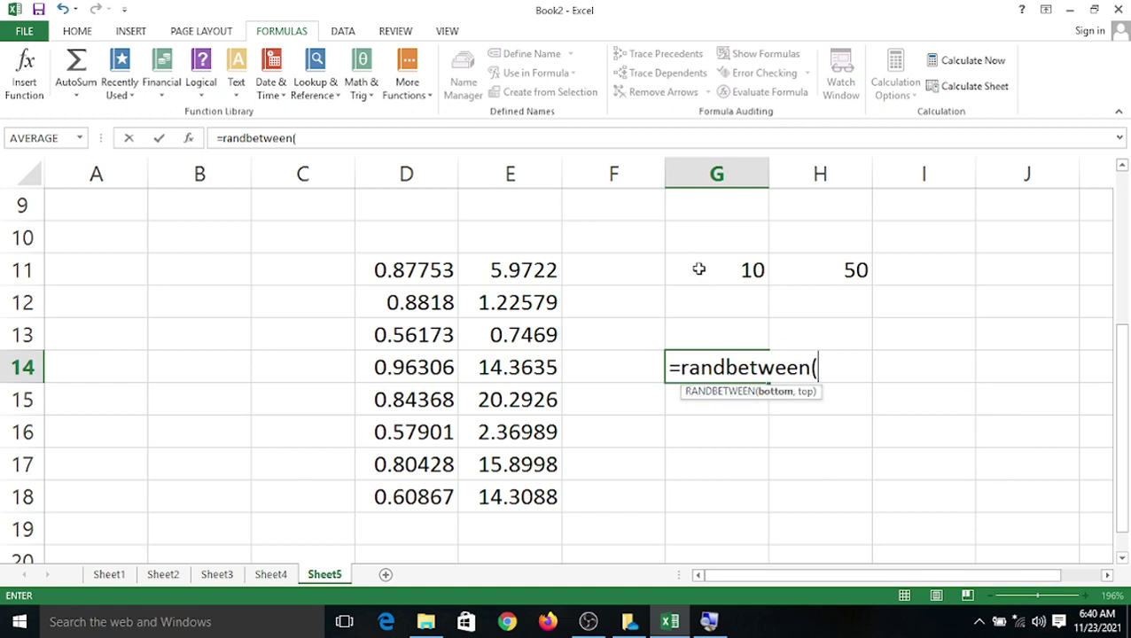
{"action": "left_click", "coordinate": [699, 269]}
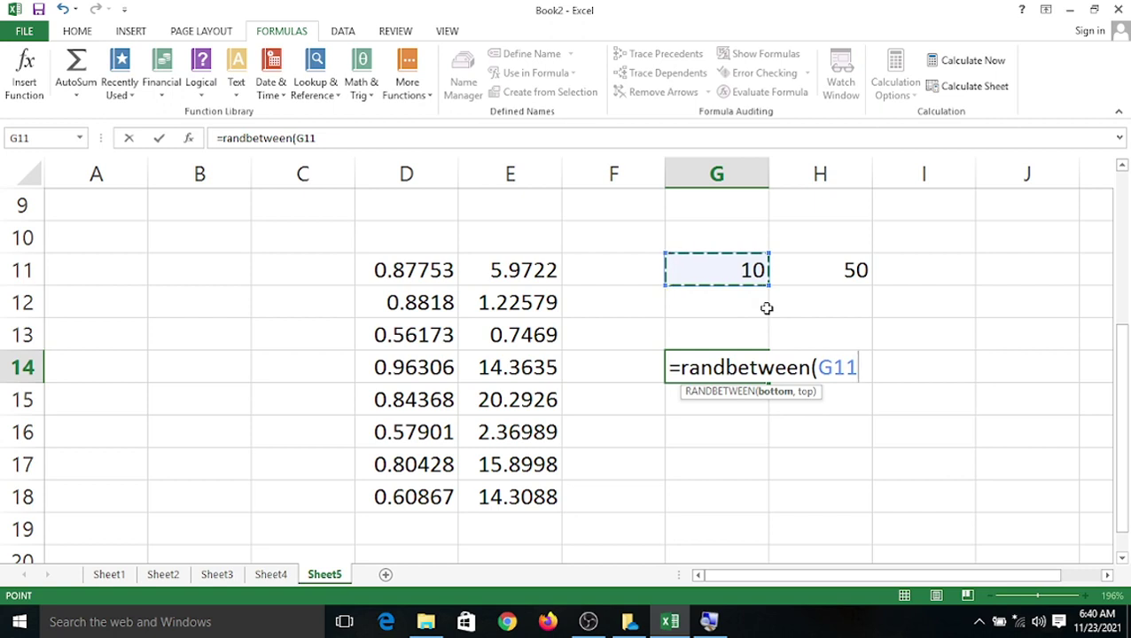
{"action": "type", "text": ","}
{"action": "left_click", "coordinate": [798, 272]}
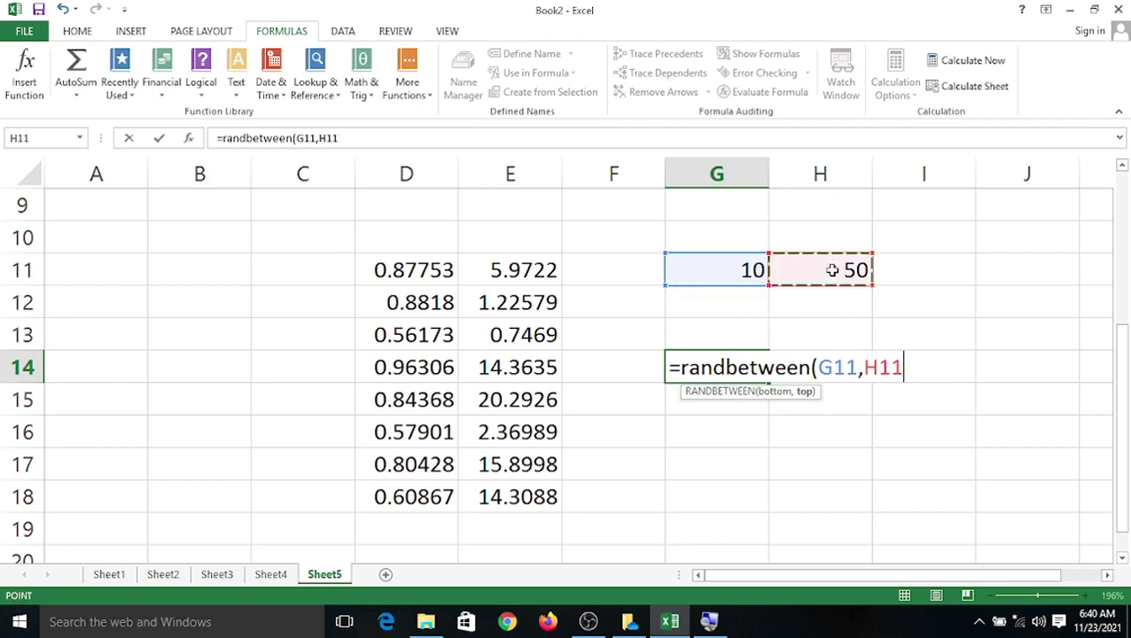
{"action": "type", "text": ")"}
{"action": "key", "text": "Return"}
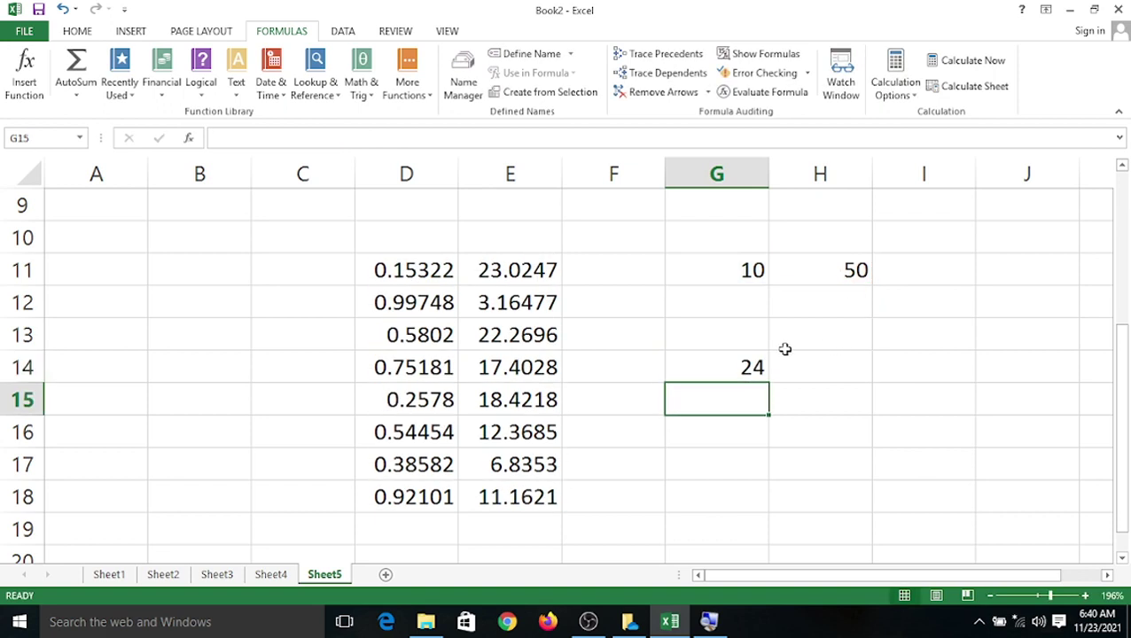
Fill the 10 in G11 down to G12 and the 50 in H11 down to H12.
{"action": "left_click_drag", "start_coordinate": [736, 267], "coordinate": [774, 312]}
{"action": "left_click", "coordinate": [754, 277]}
{"action": "left_click", "coordinate": [826, 278]}
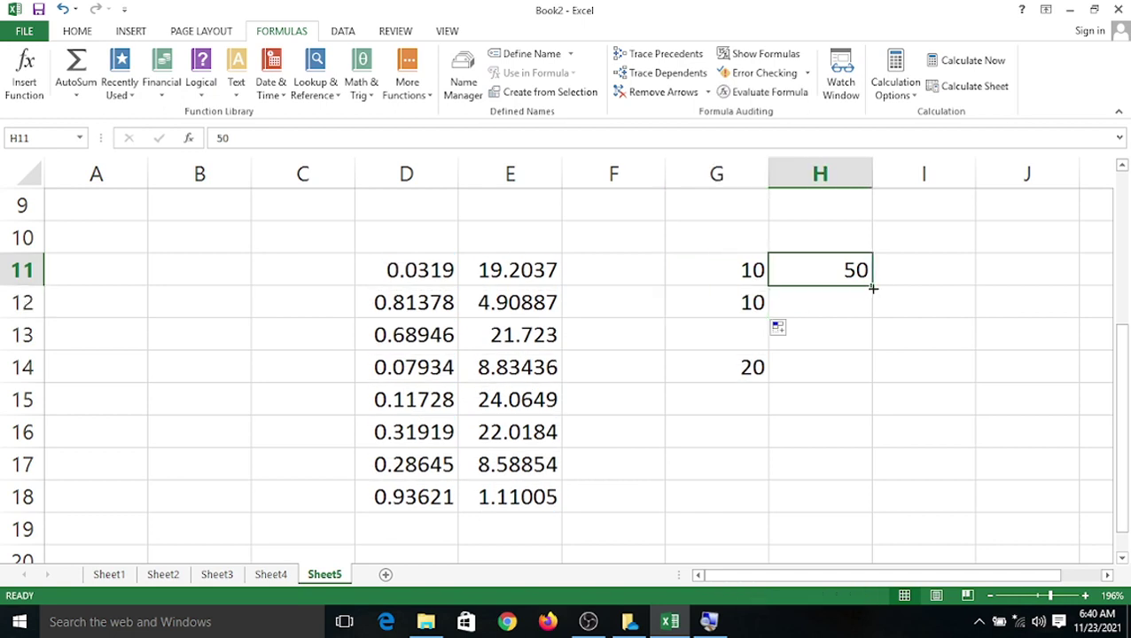
{"action": "left_click_drag", "start_coordinate": [872, 288], "coordinate": [873, 312]}
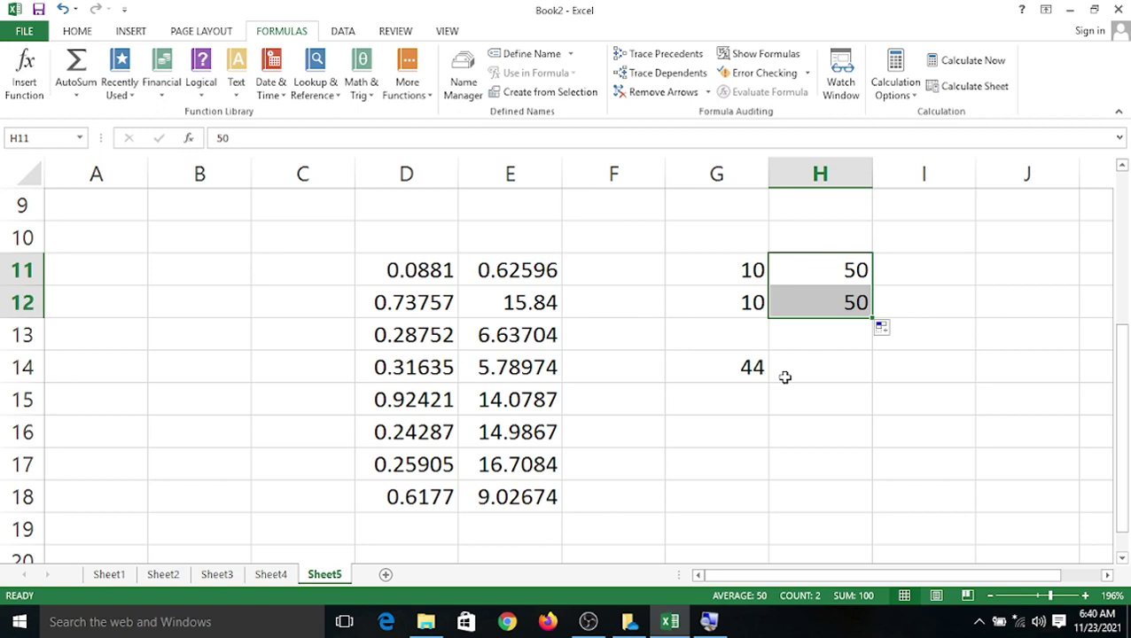
Clear the contents of the entire Sheet5 and select cell D4.
{"action": "scroll", "coordinate": [310, 412], "scroll_direction": "up", "scroll_amount": 3}
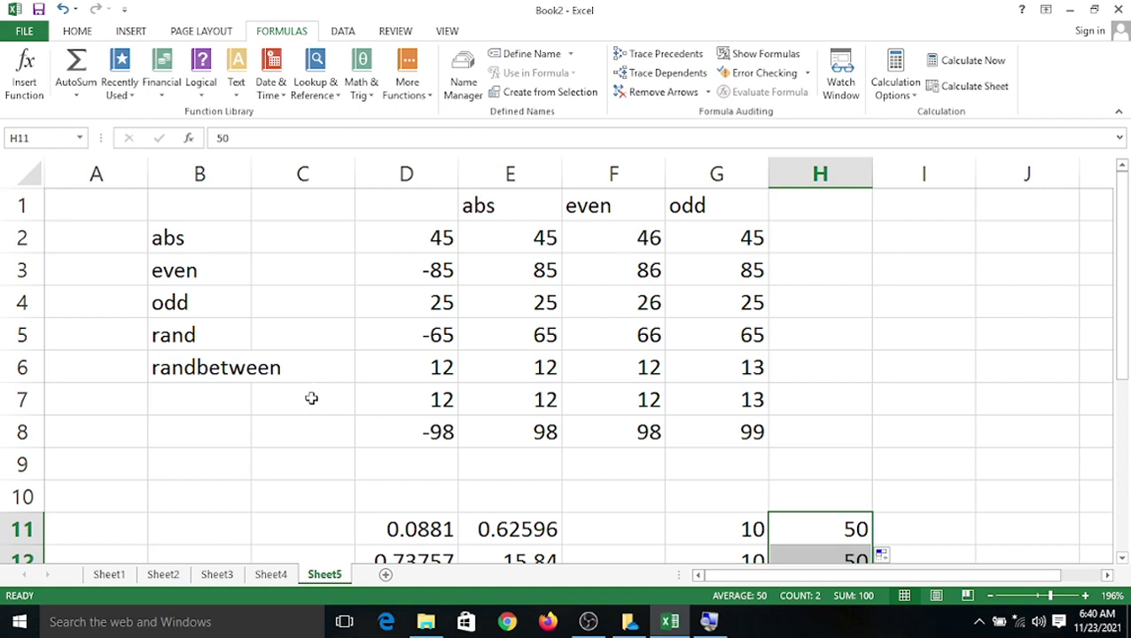
{"action": "key", "text": "ctrl+a"}
{"action": "key", "text": "ctrl+a"}
{"action": "key", "text": "Delete"}
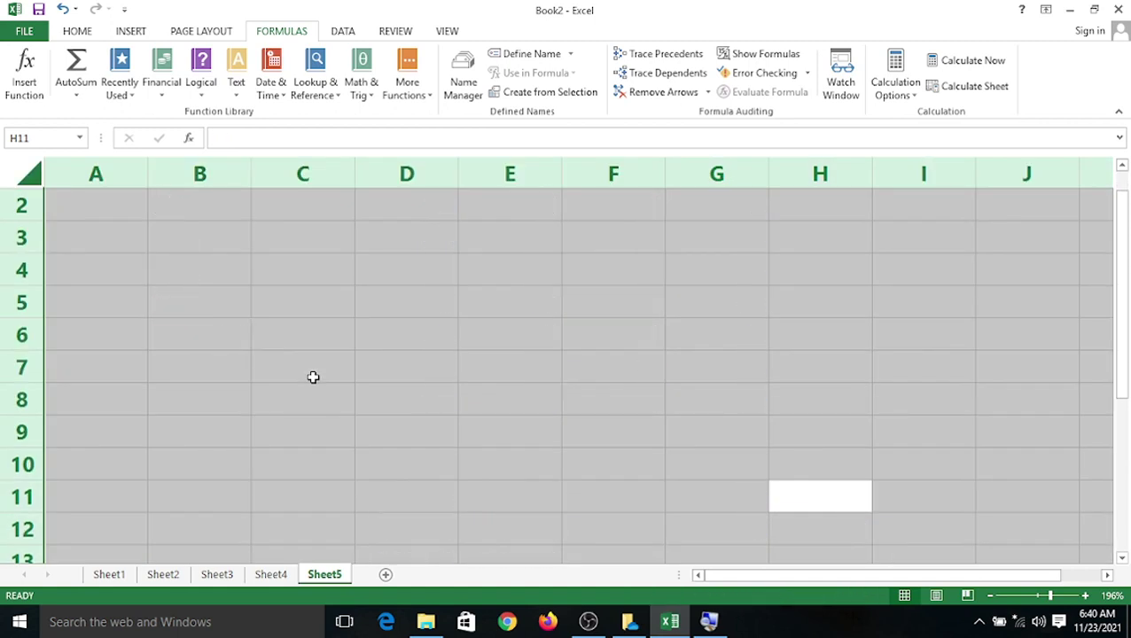
{"action": "scroll", "coordinate": [320, 377], "scroll_direction": "up", "scroll_amount": 1}
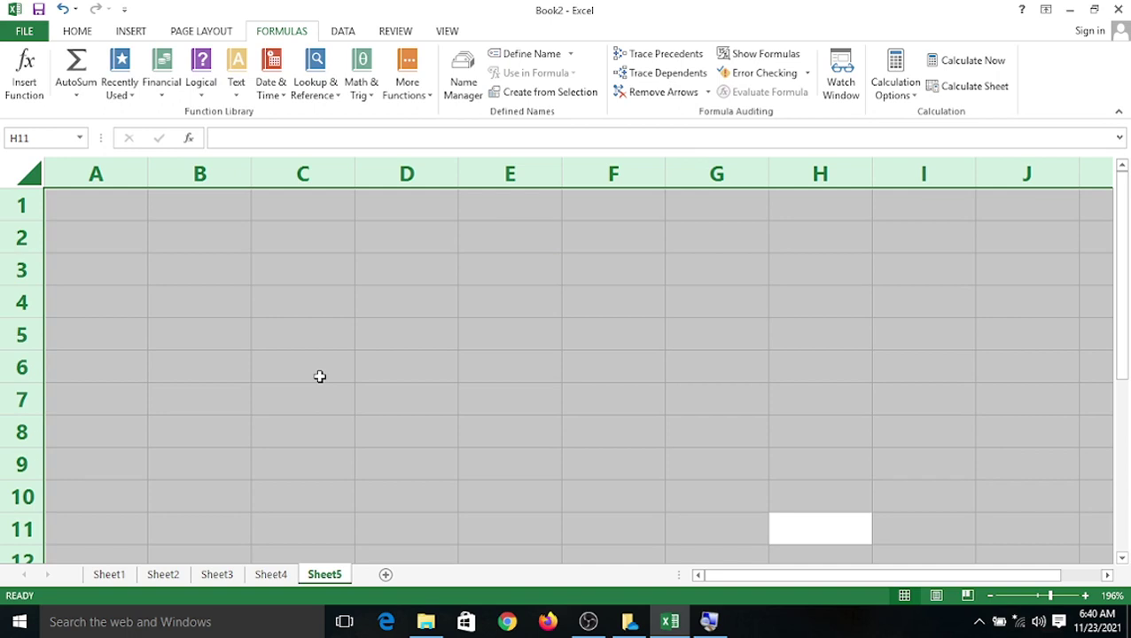
{"action": "left_click", "coordinate": [411, 308]}
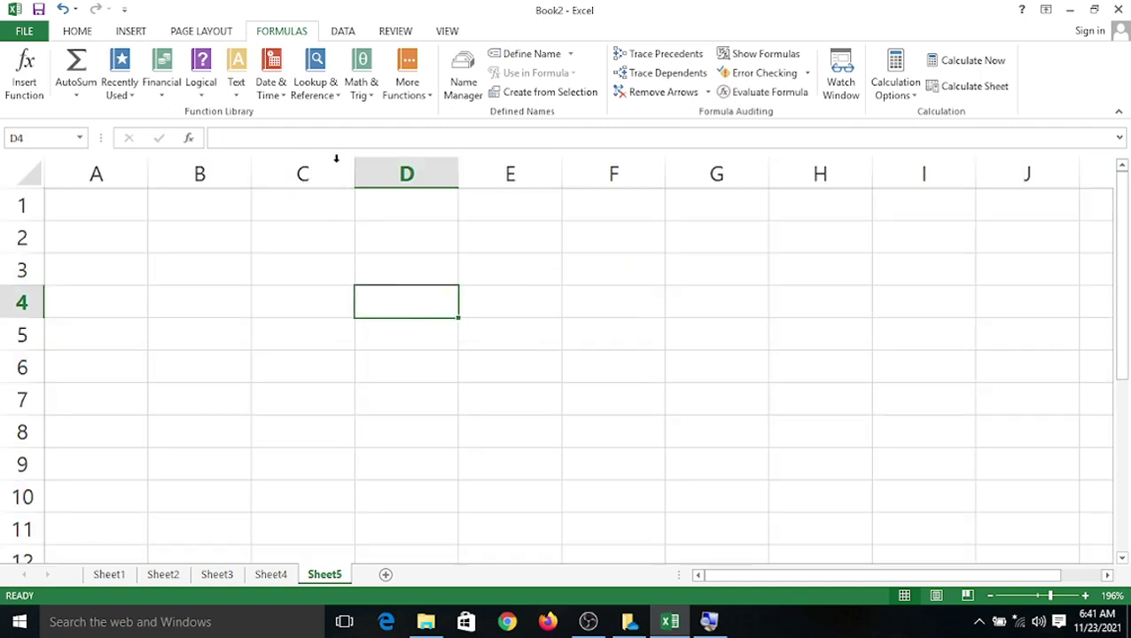
Examine the additional function categories, including the functions available under Statistical, Cube and Engineering.
{"action": "left_click", "coordinate": [430, 97]}
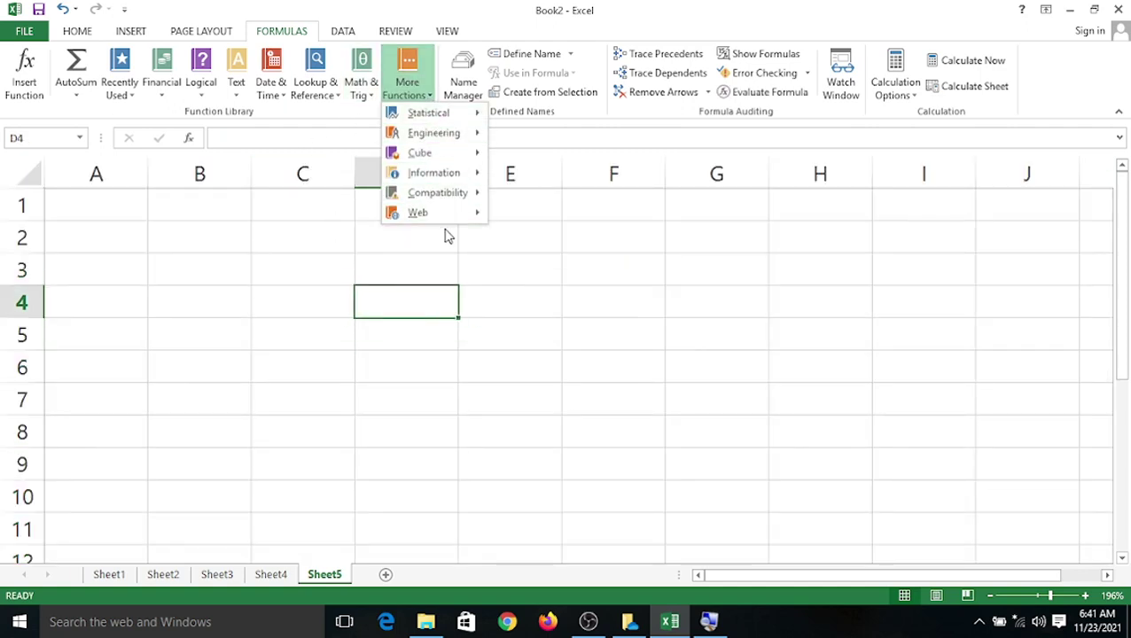
{"action": "mouse_move", "coordinate": [480, 115]}
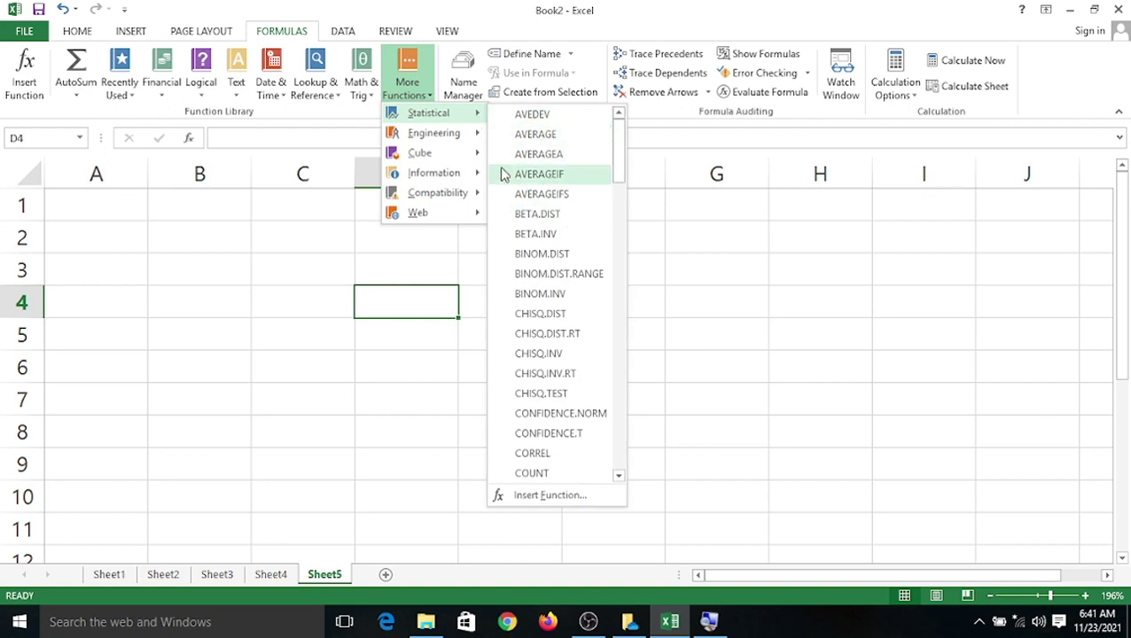
{"action": "left_click", "coordinate": [420, 238]}
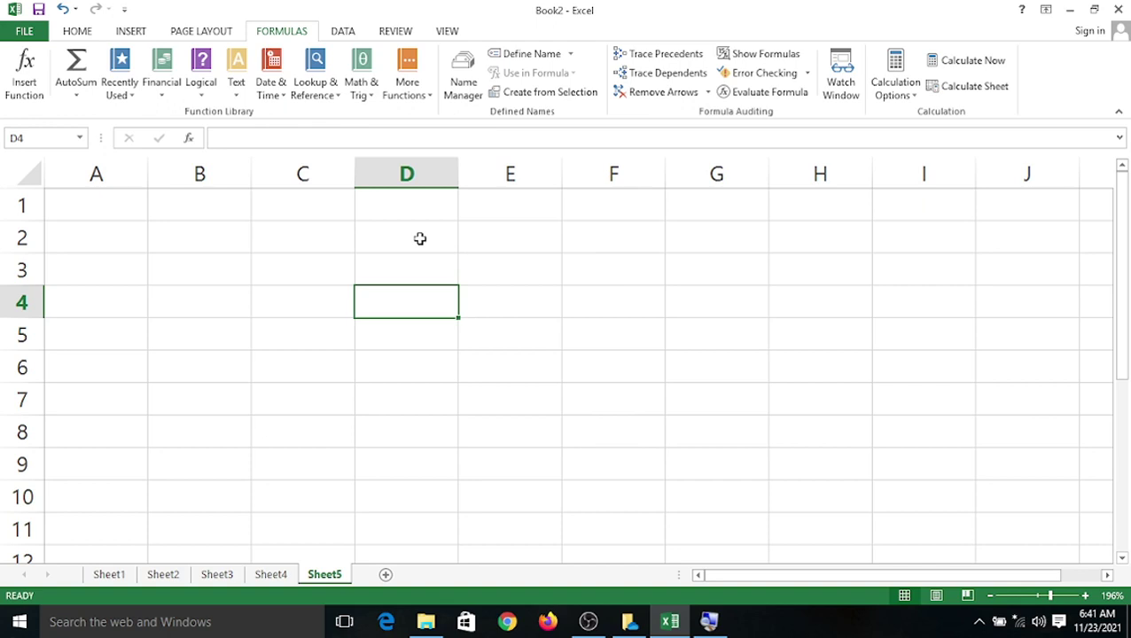
{"action": "left_click", "coordinate": [433, 99]}
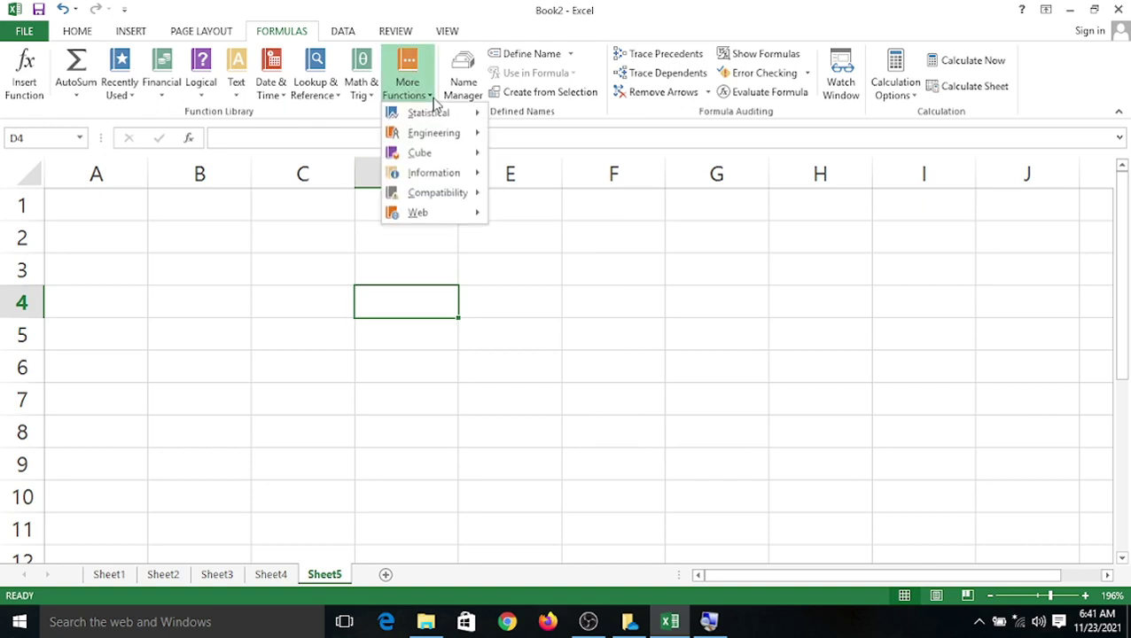
{"action": "mouse_move", "coordinate": [443, 154]}
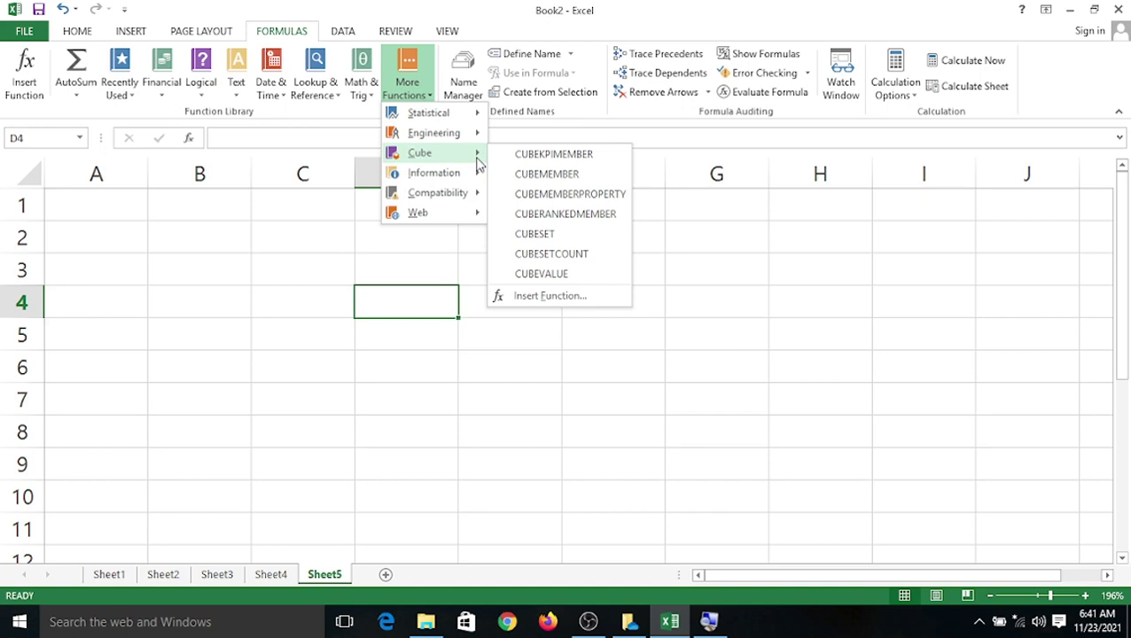
{"action": "left_click", "coordinate": [450, 240]}
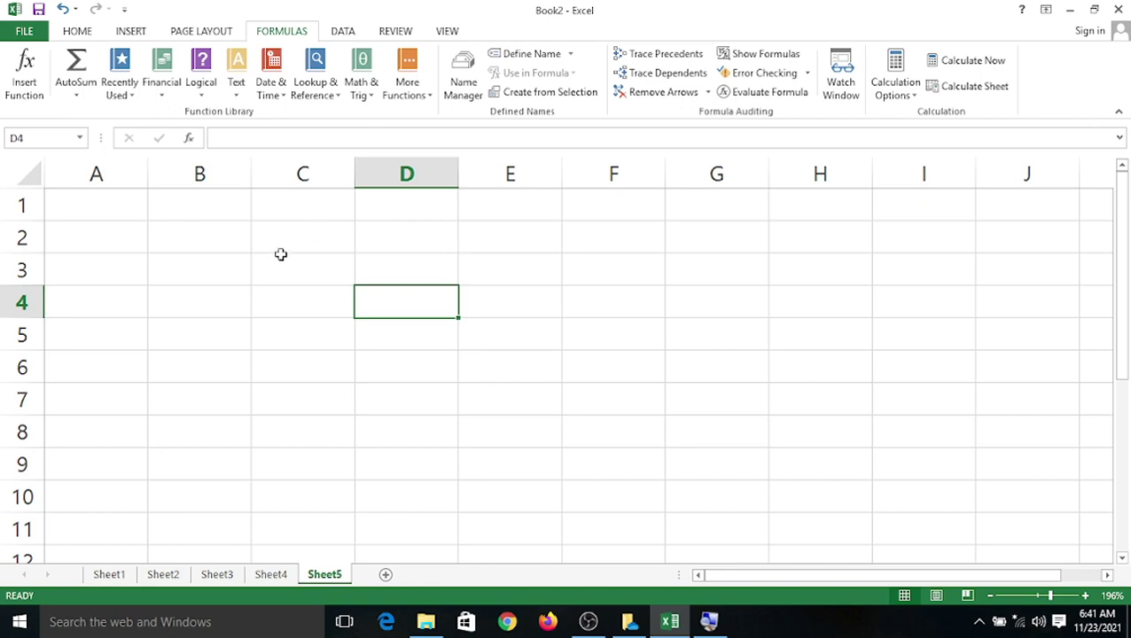
{"action": "left_click", "coordinate": [425, 100]}
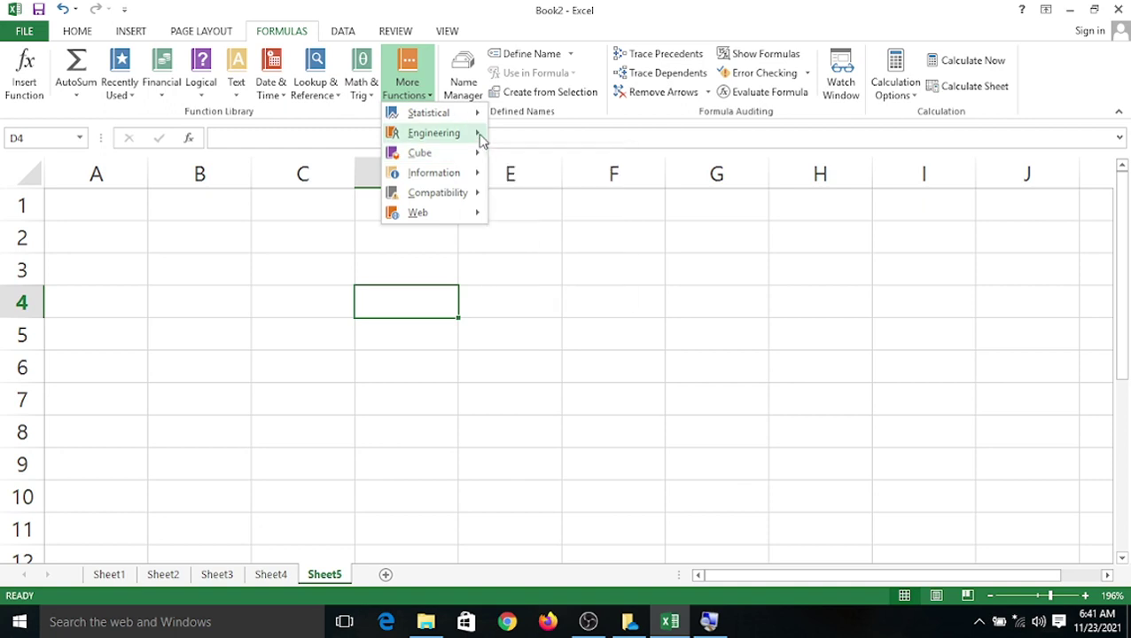
{"action": "mouse_move", "coordinate": [482, 140]}
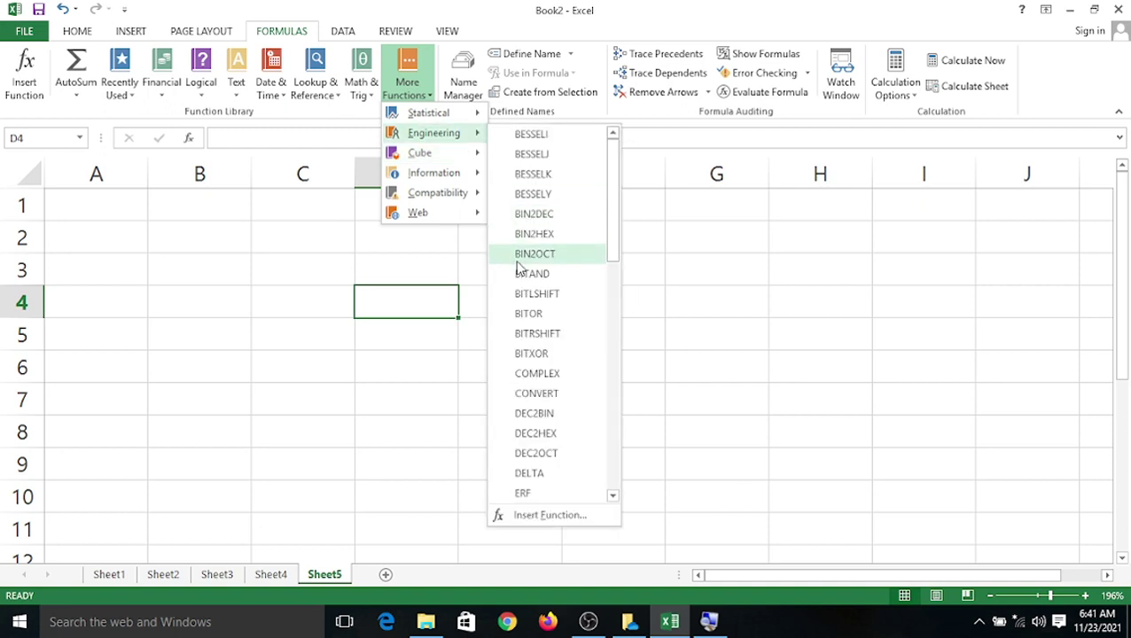
{"action": "mouse_move", "coordinate": [555, 226]}
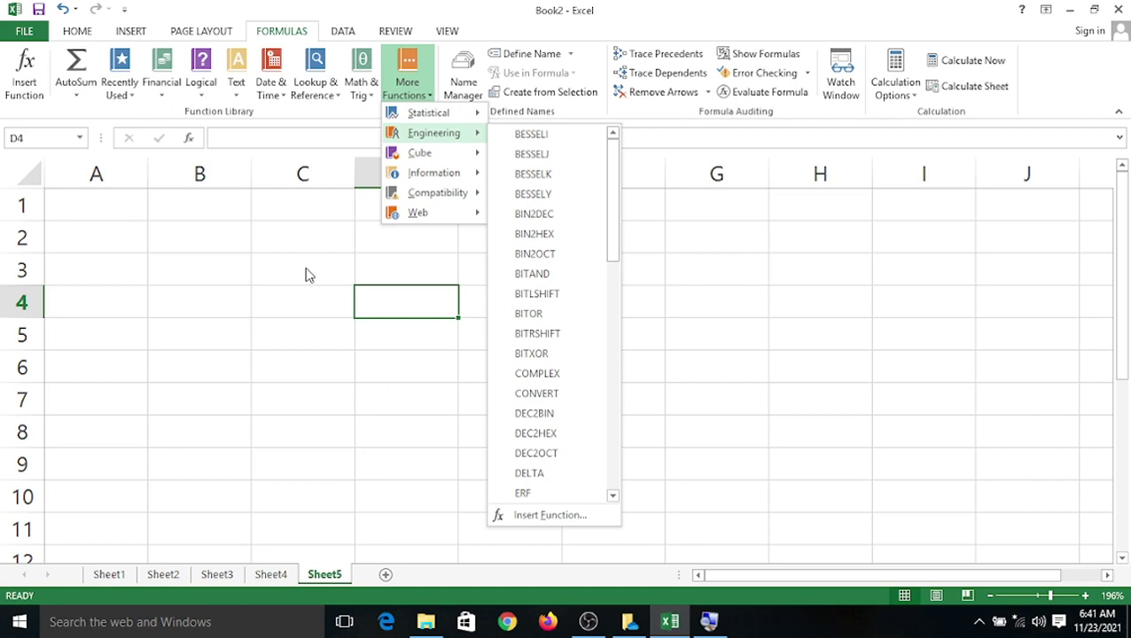
{"action": "left_click", "coordinate": [249, 355]}
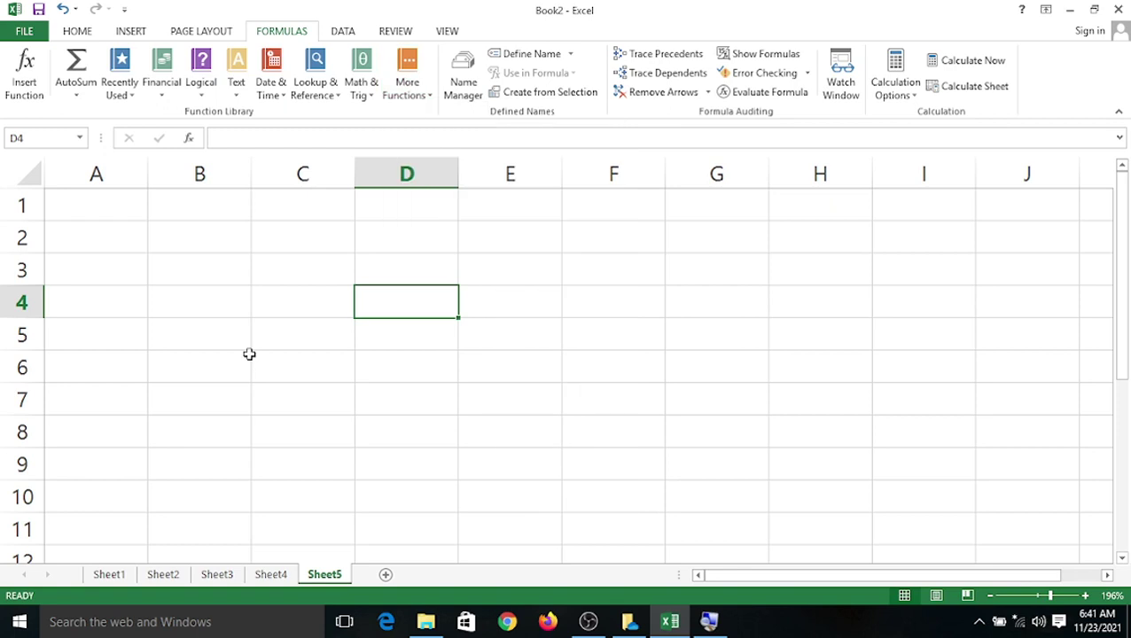
{"action": "left_click", "coordinate": [432, 101]}
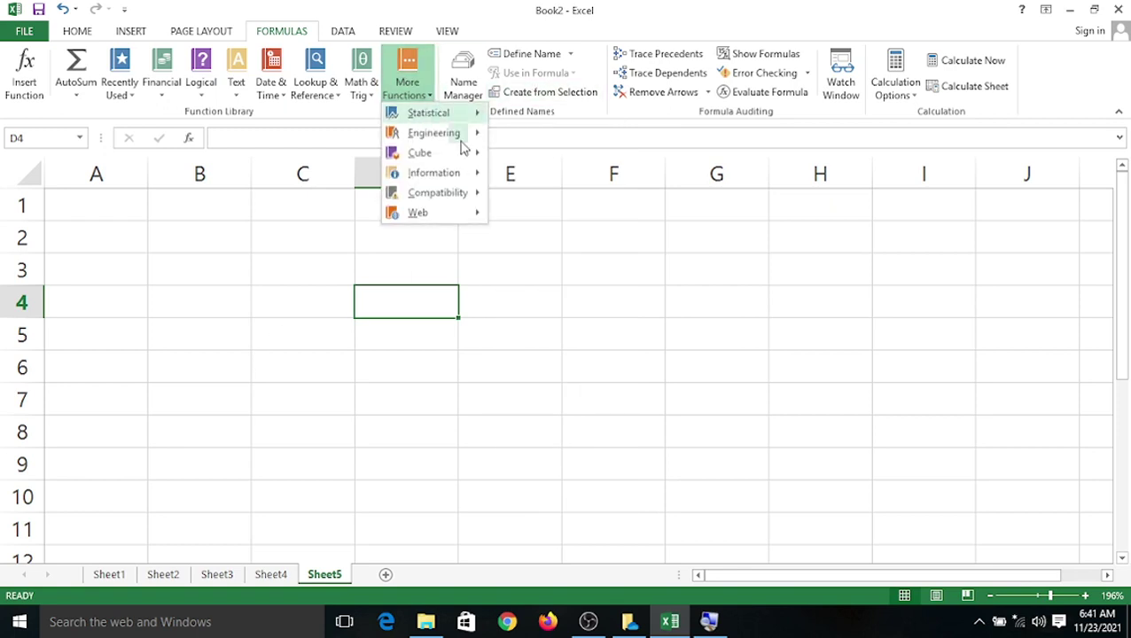
{"action": "left_click", "coordinate": [588, 310]}
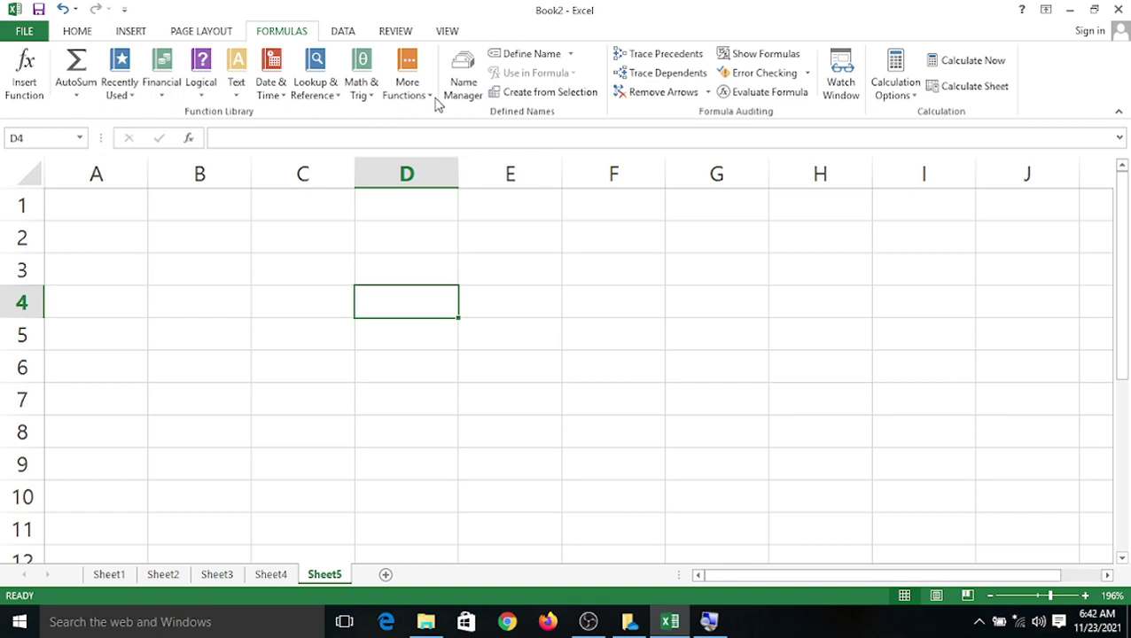
{"action": "left_click", "coordinate": [434, 96]}
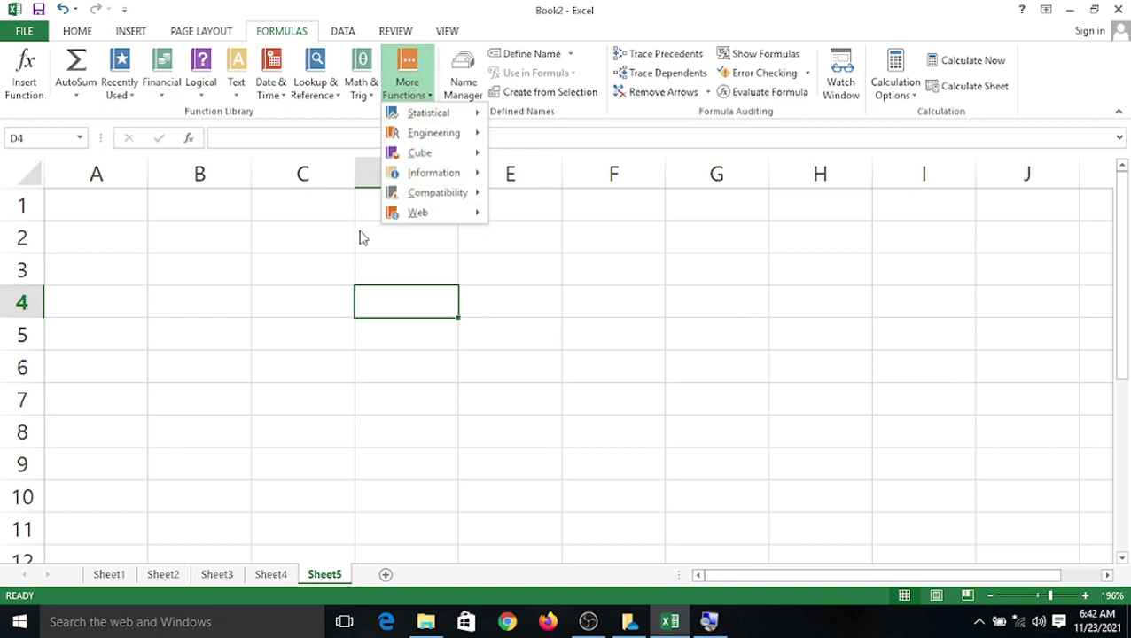
{"action": "left_click", "coordinate": [272, 239]}
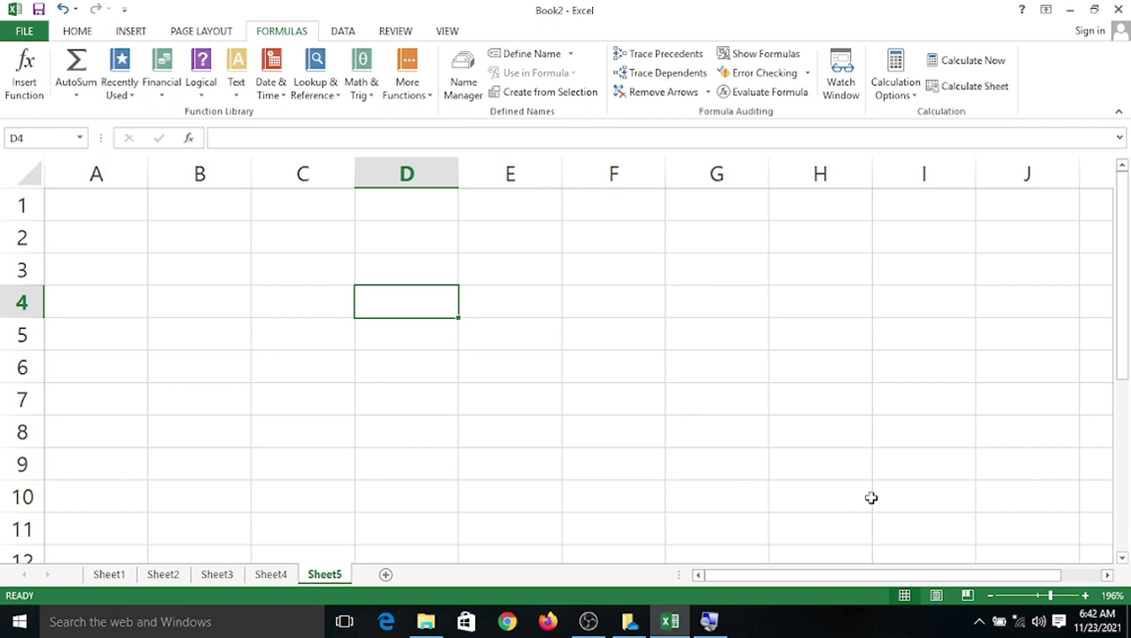
{"action": "left_click", "coordinate": [979, 621]}
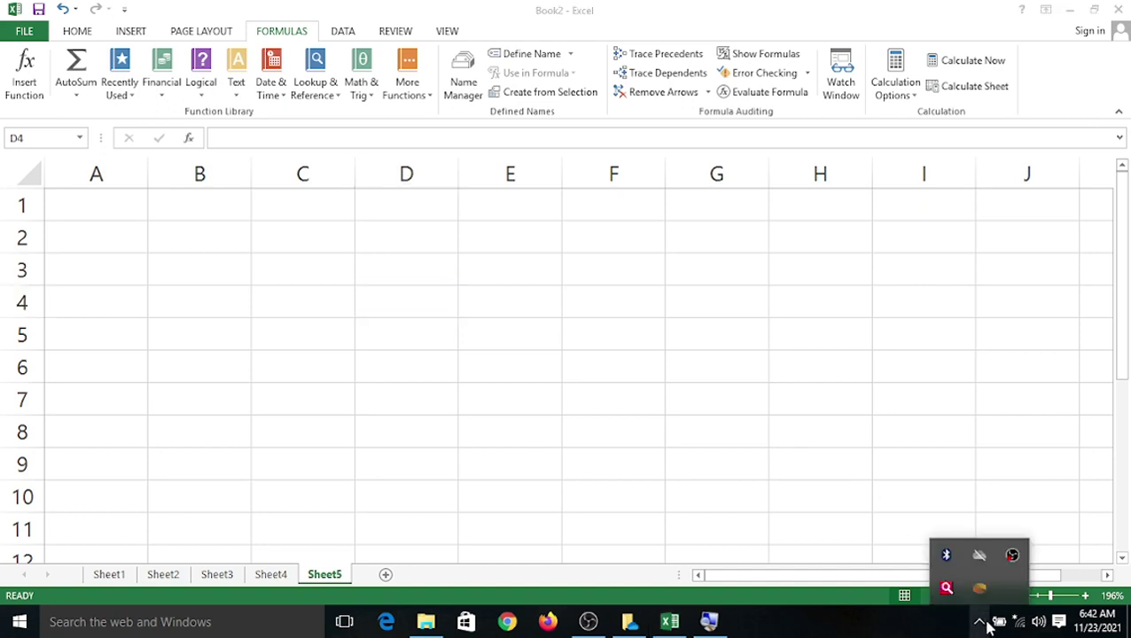
{"action": "right_click", "coordinate": [1012, 554]}
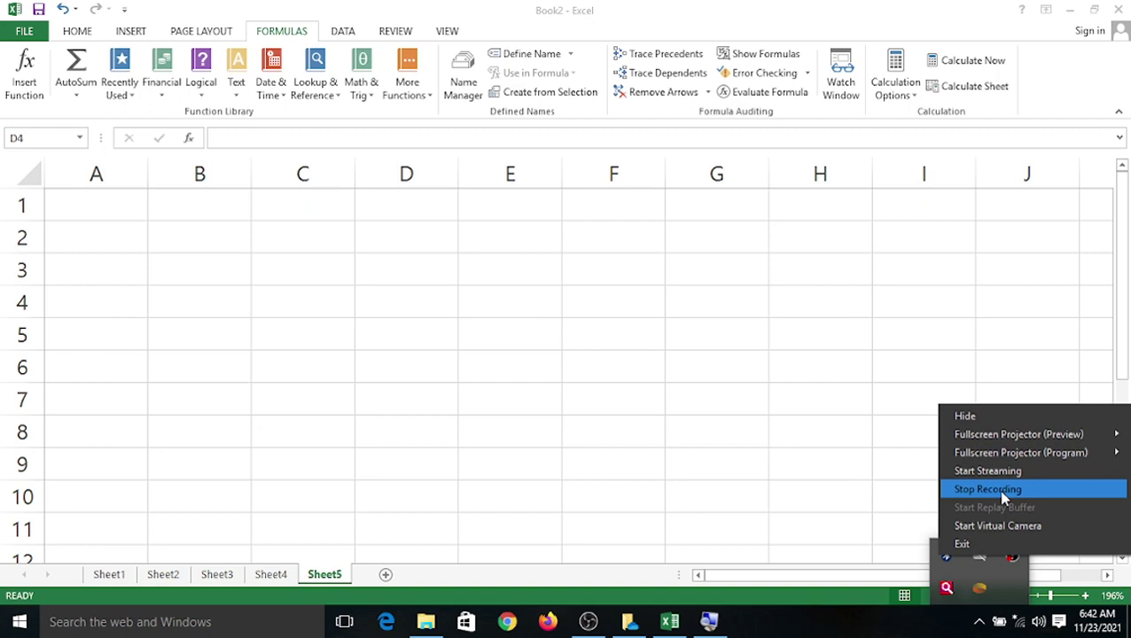